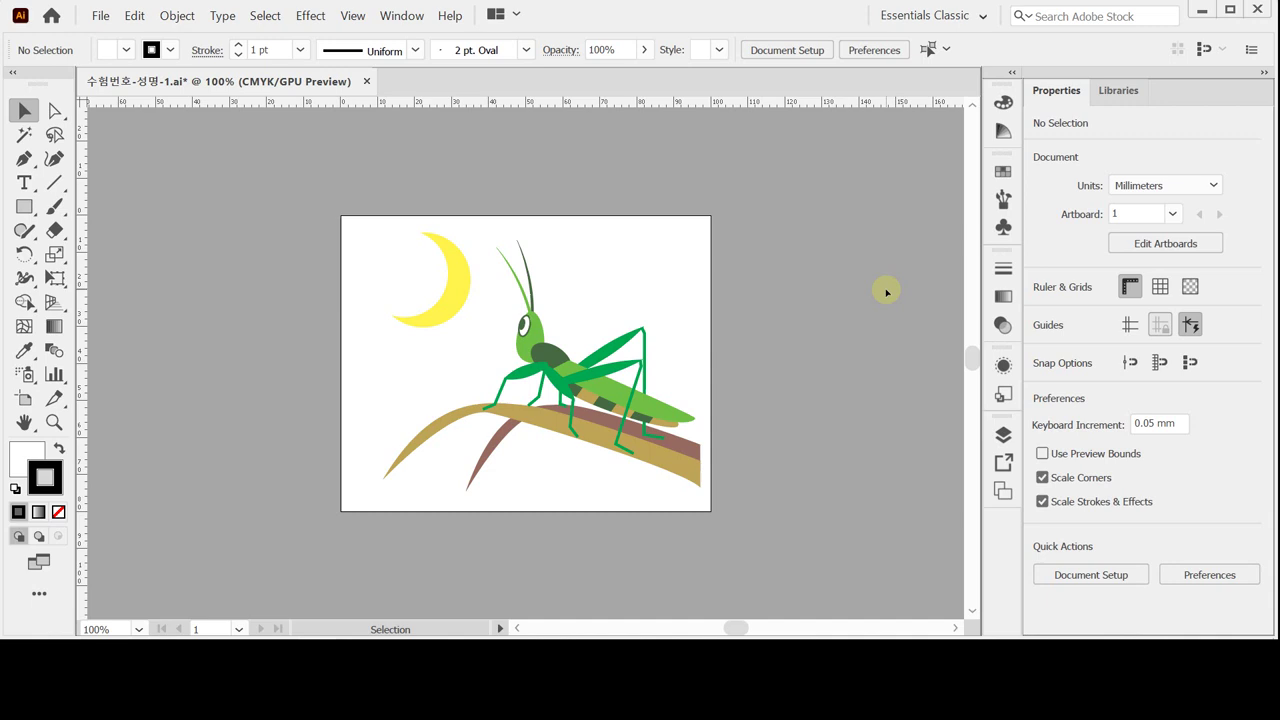
# Step: Create a new CMYK document 100 mm wide and 80 mm high, with units in millimetres
pyautogui.click(102, 15)
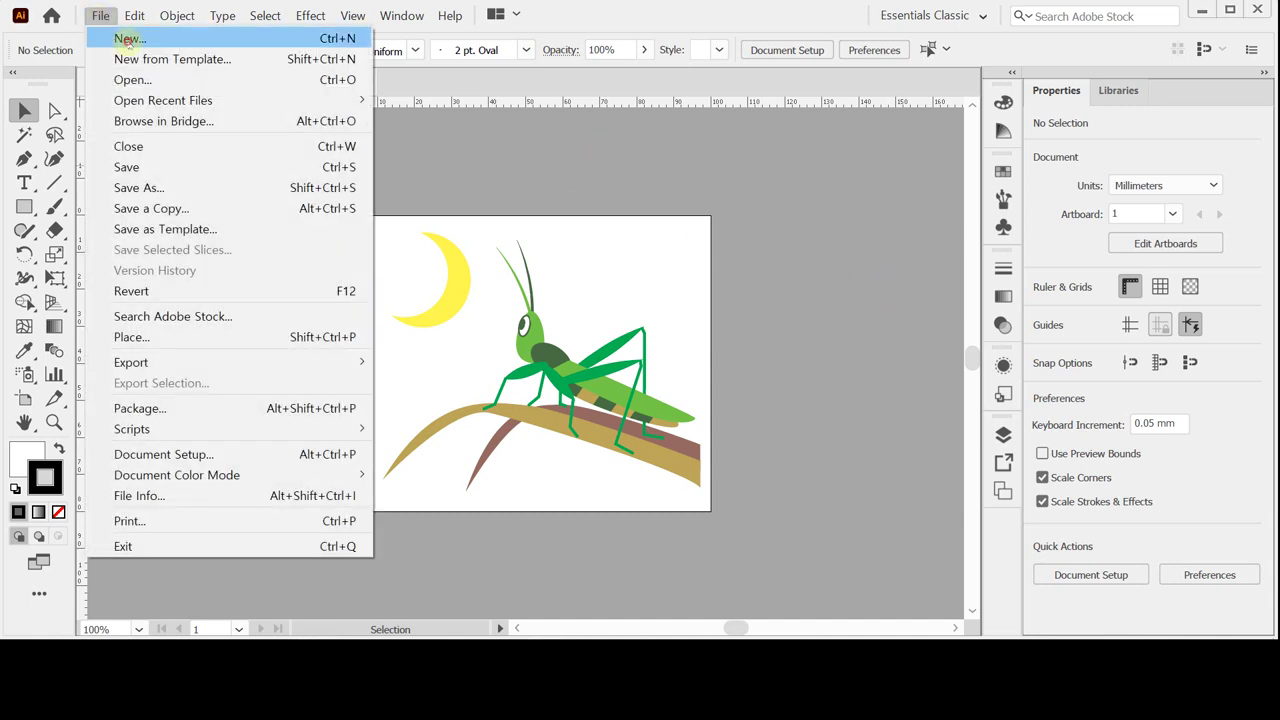
pyautogui.click(129, 38)
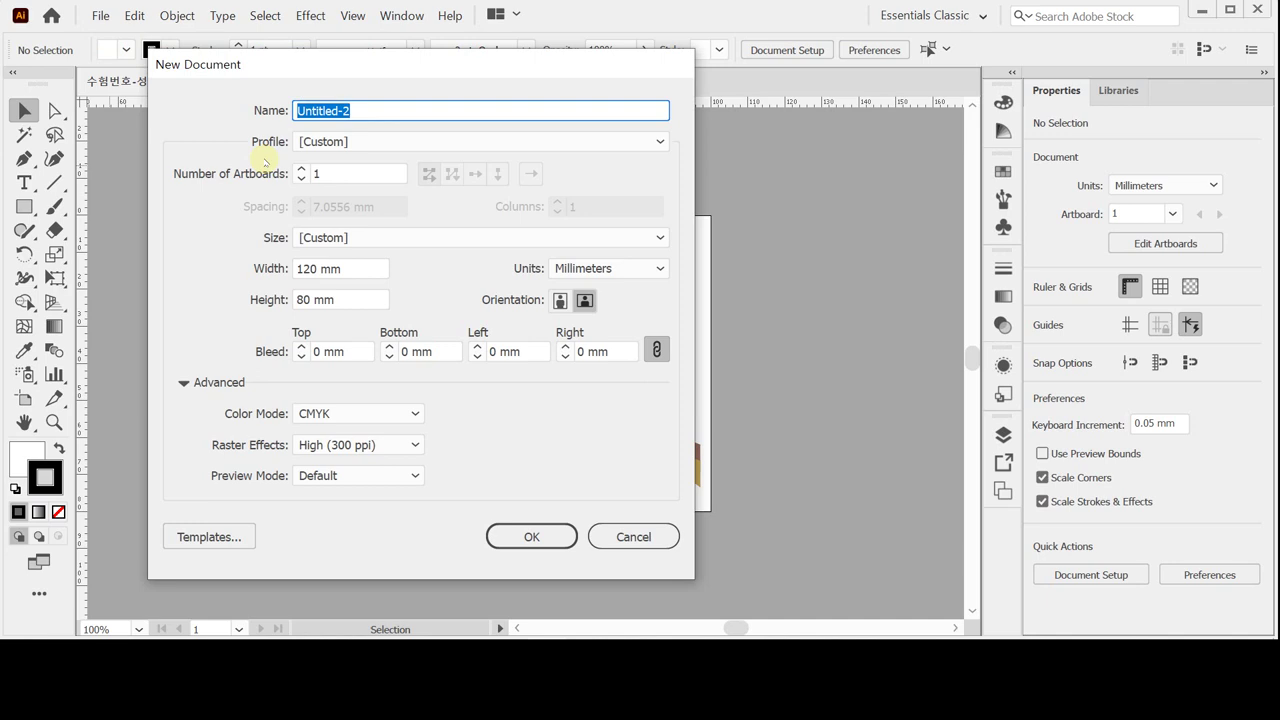
pyautogui.click(364, 268)
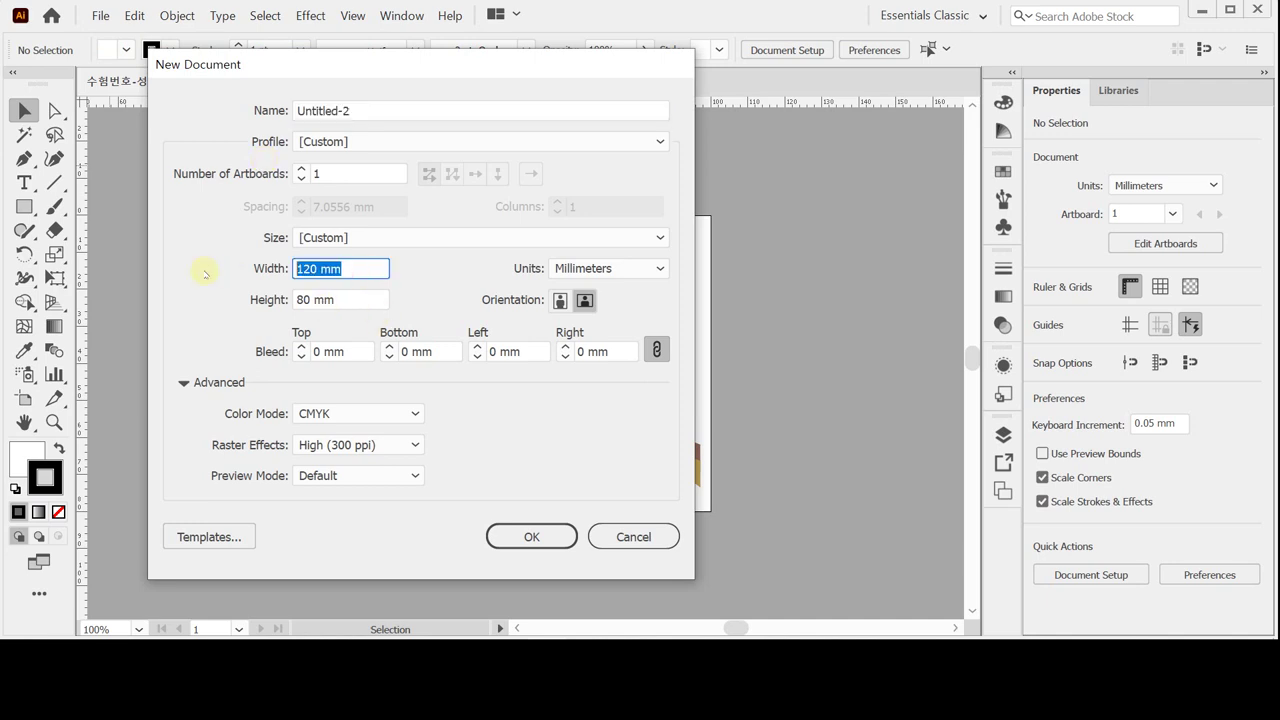
pyautogui.write('100')
pyautogui.click(527, 270)
pyautogui.click(587, 270)
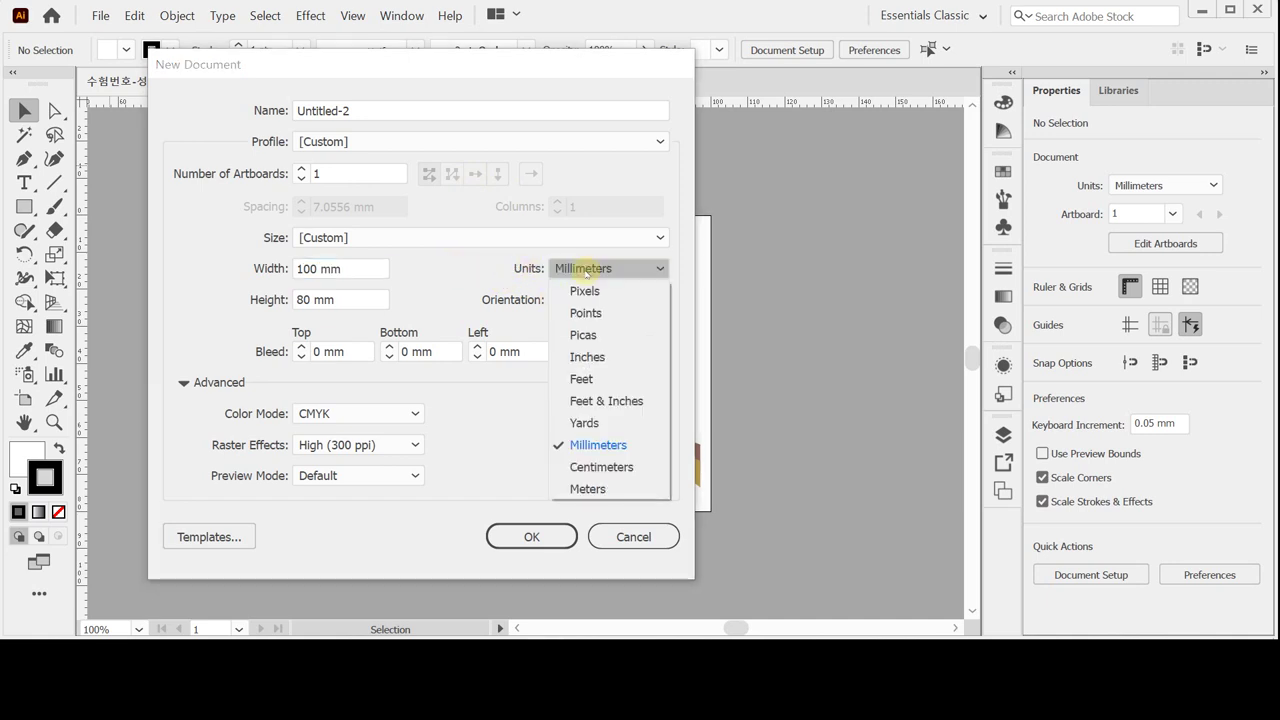
pyautogui.click(587, 270)
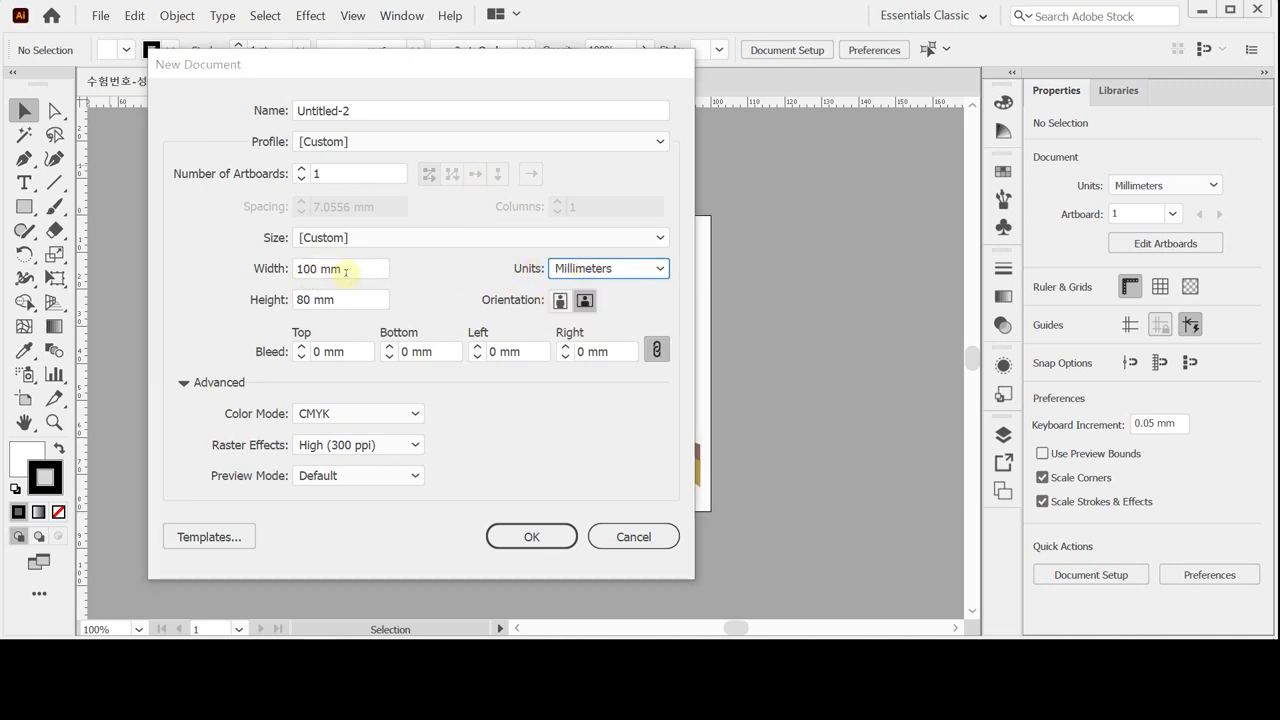
pyautogui.click(344, 270)
pyautogui.click(362, 299)
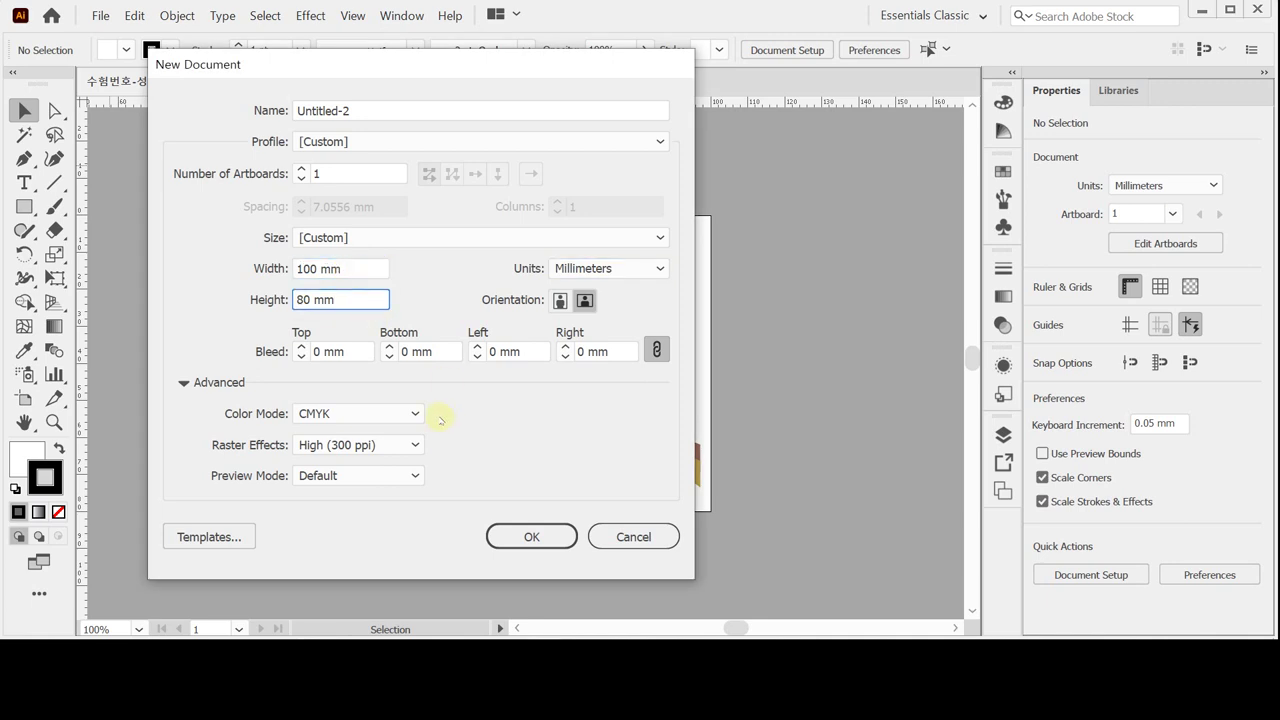
pyautogui.click(549, 547)
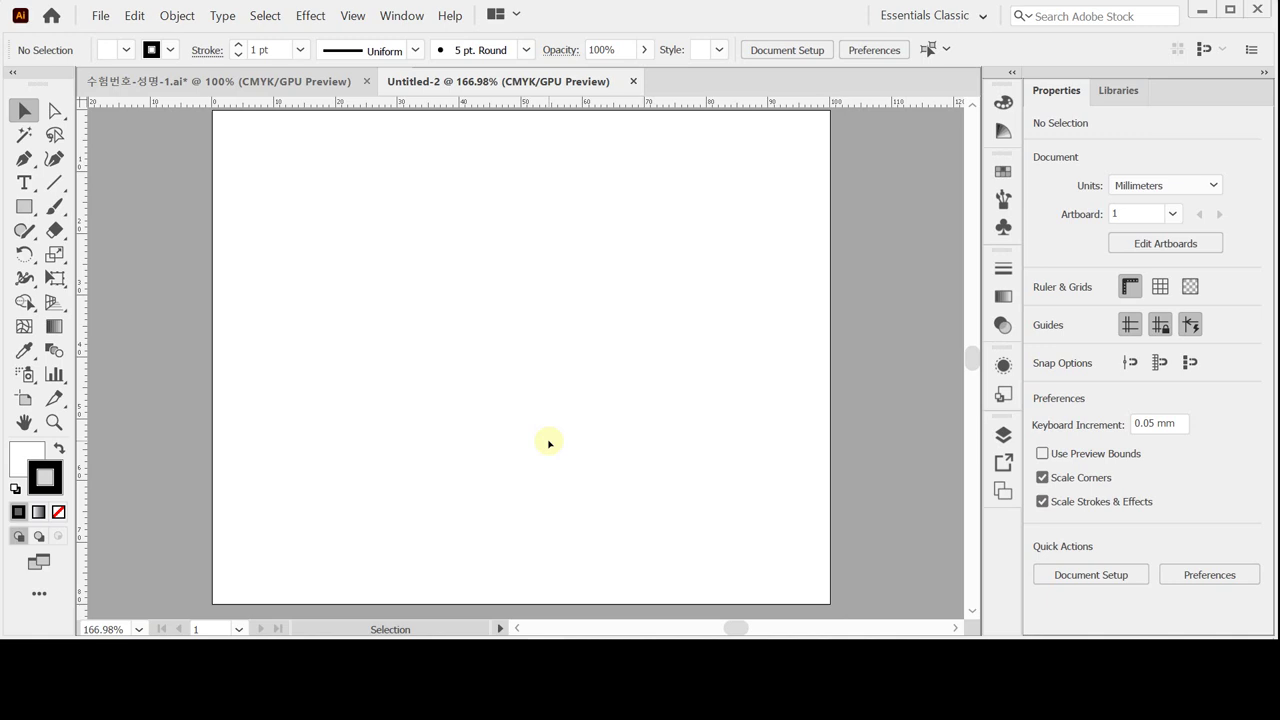
# Step: Paste the crossing horizontal and vertical guides, and save the document as 수험번호-성명-1 in the GTQ folder in Adobe Illustrator format
pyautogui.hotkey('ctrl', 'v')
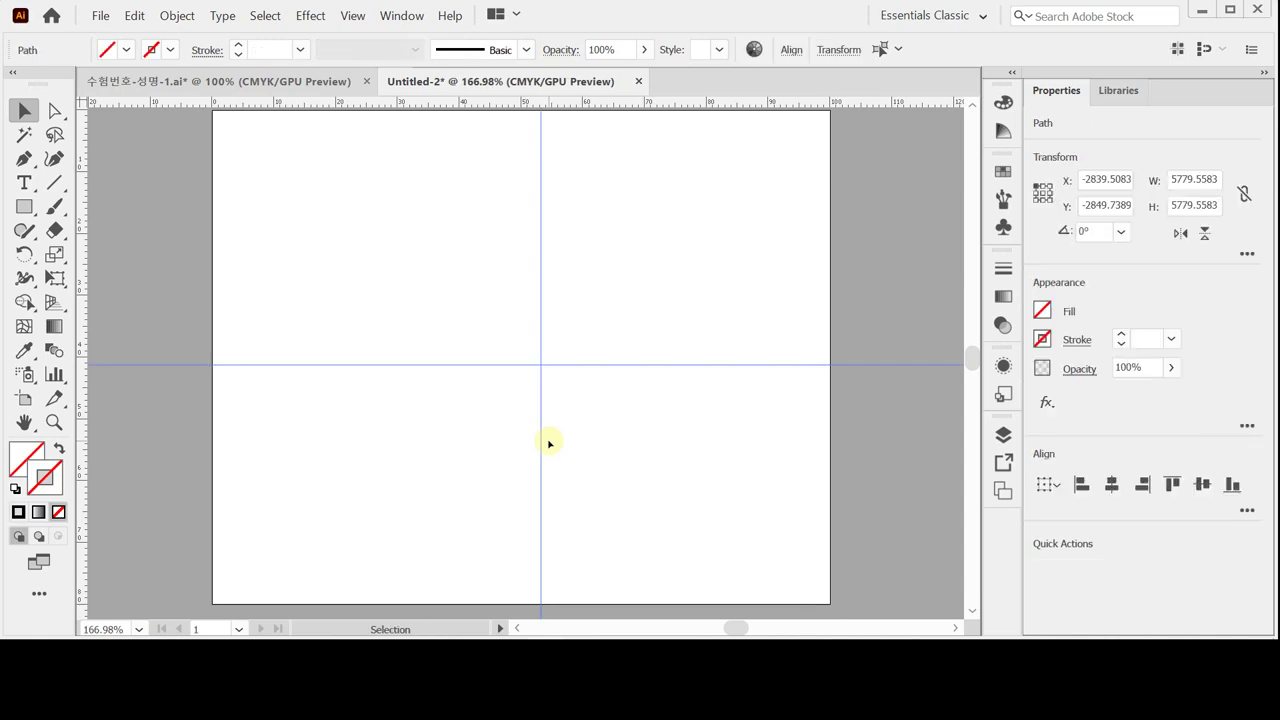
pyautogui.press('ctrl')
pyautogui.hotkey('ctrl', 's')
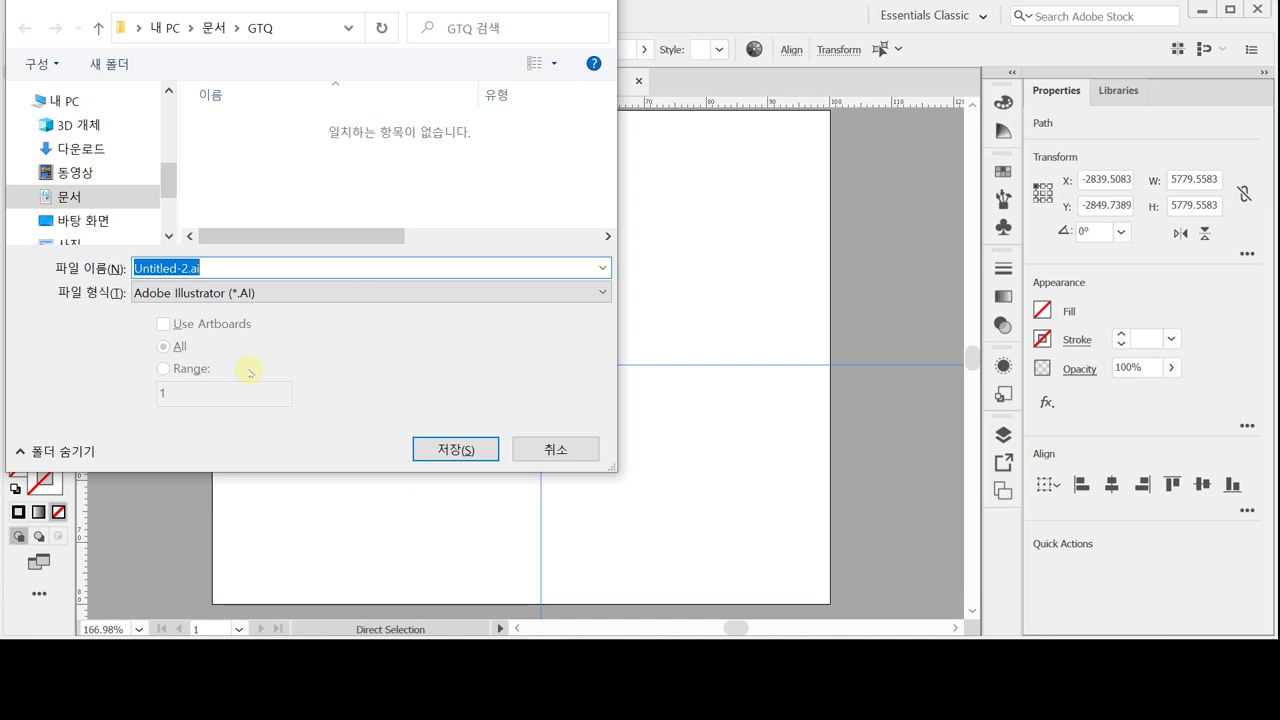
pyautogui.write('수')
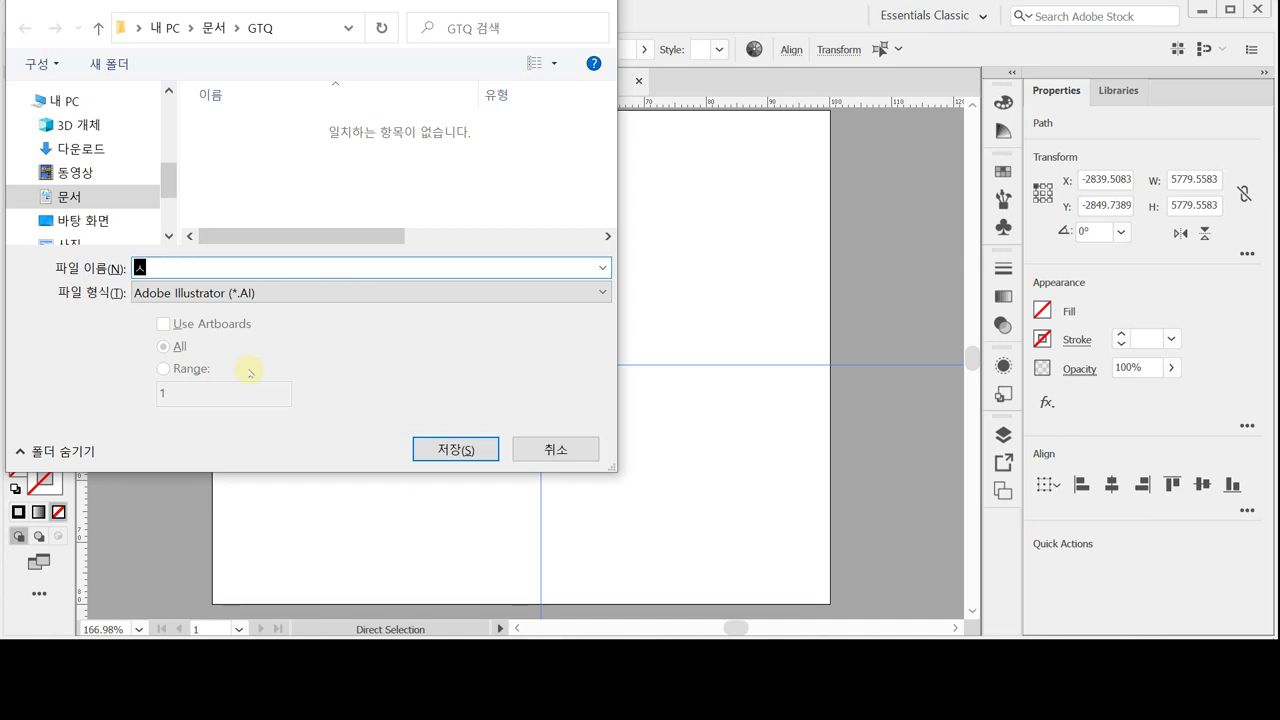
pyautogui.write('험번')
pyautogui.write('호-성며')
pyautogui.write('명-1')
pyautogui.click(455, 449)
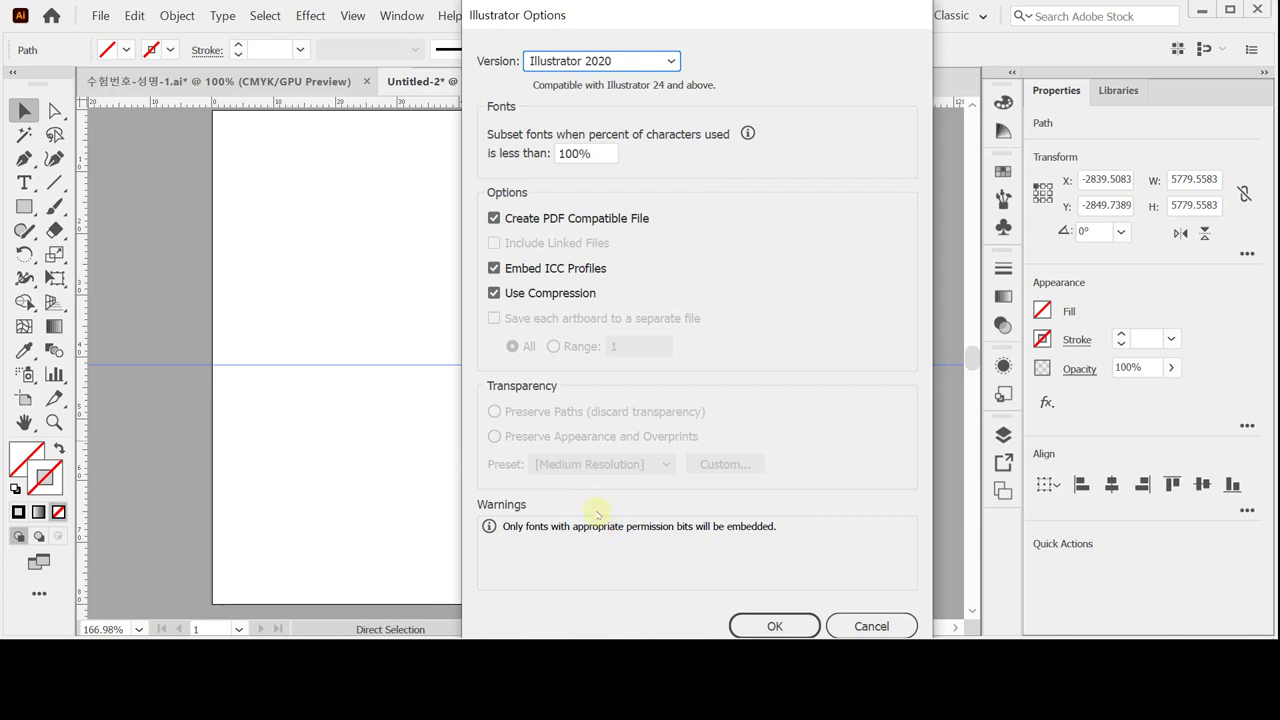
pyautogui.press('Escape')
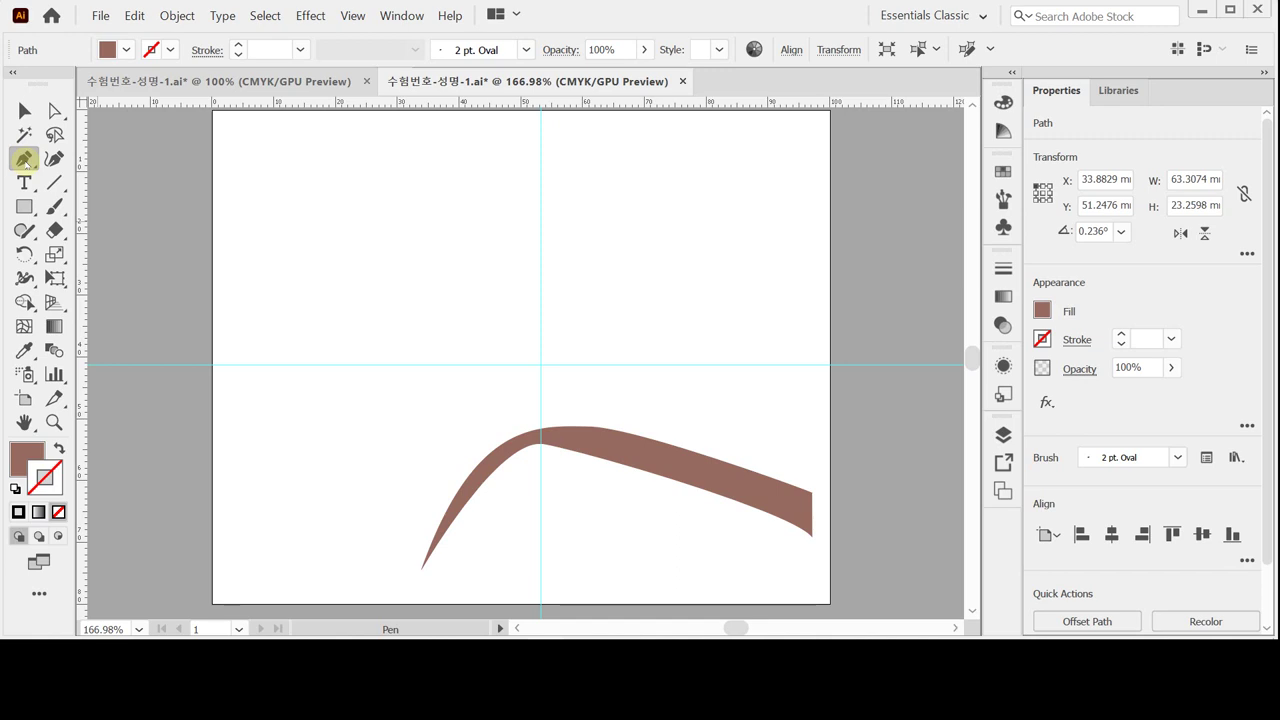
# Step: Convert the brown branch shape into guides and switch the drawing colours to a brown stroke with no fill
pyautogui.hotkey('ctrl', '5')
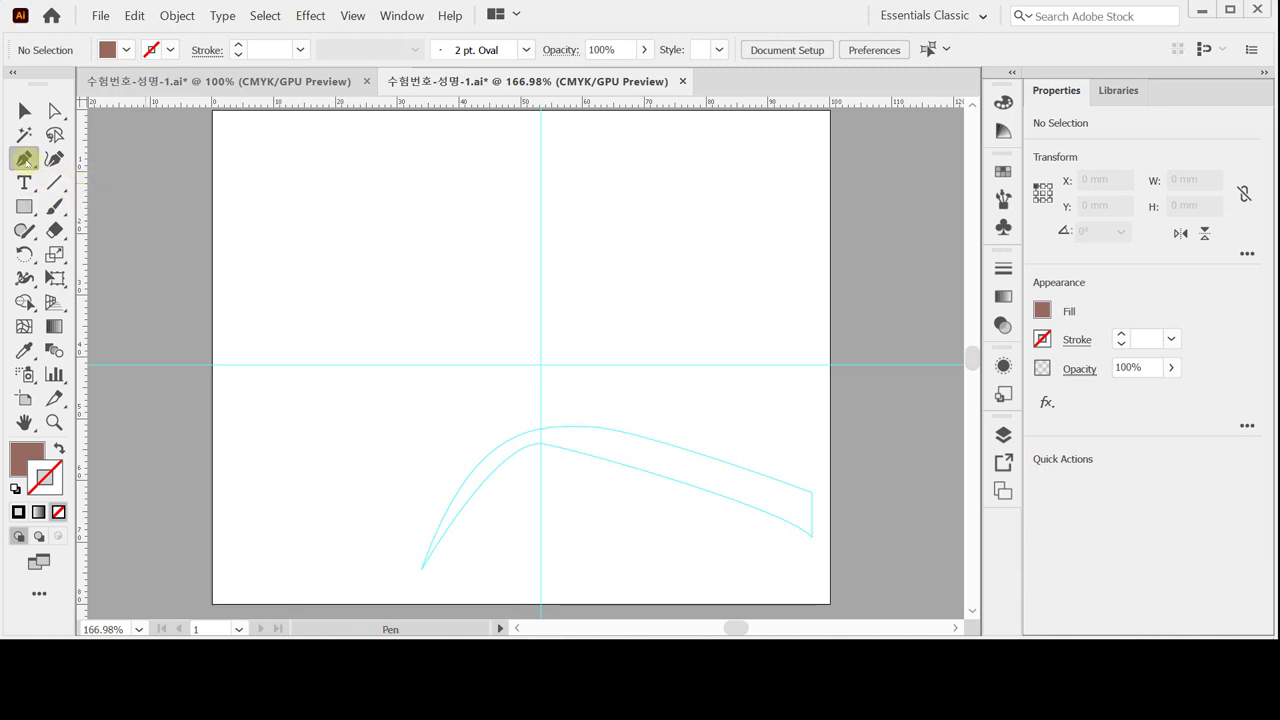
pyautogui.press('ctrl')
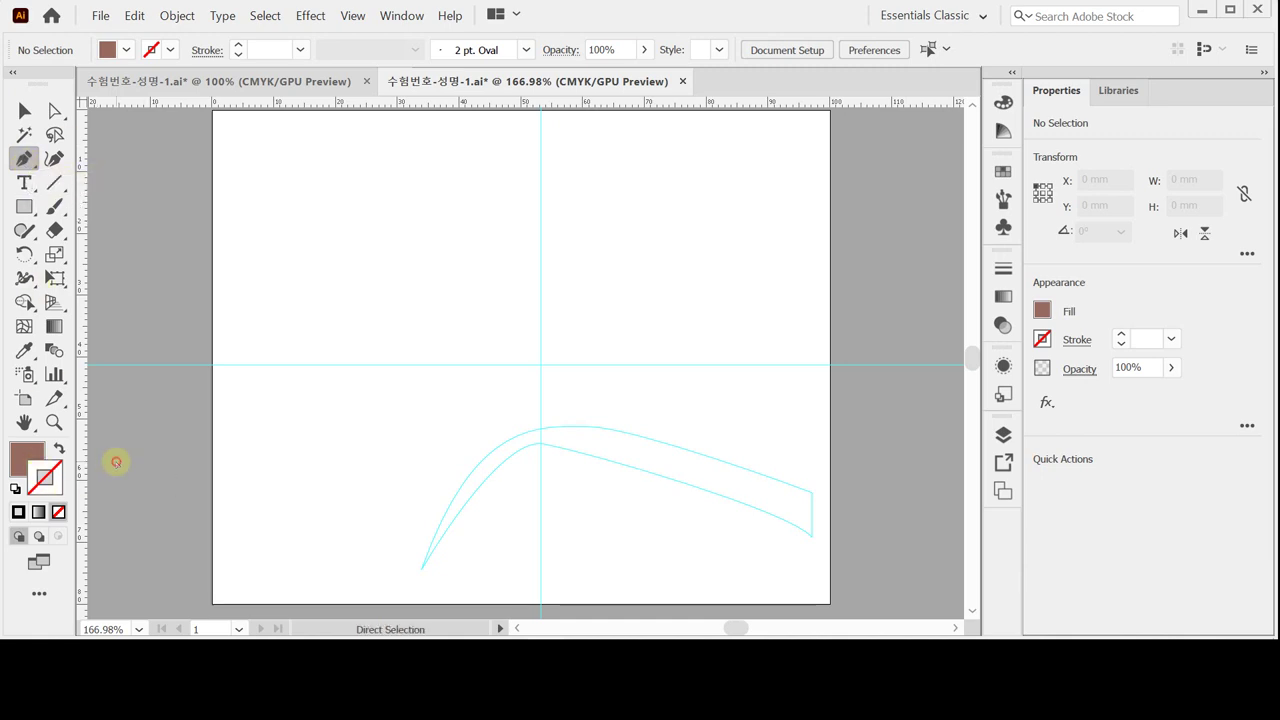
pyautogui.click(59, 450)
# Step: Trace the upper edge of the branch guide with the Pen tool, from its right end along the curve to the pointed left tip
pyautogui.keyDown('ctrl'); pyautogui.click(603, 463); pyautogui.keyUp('ctrl')
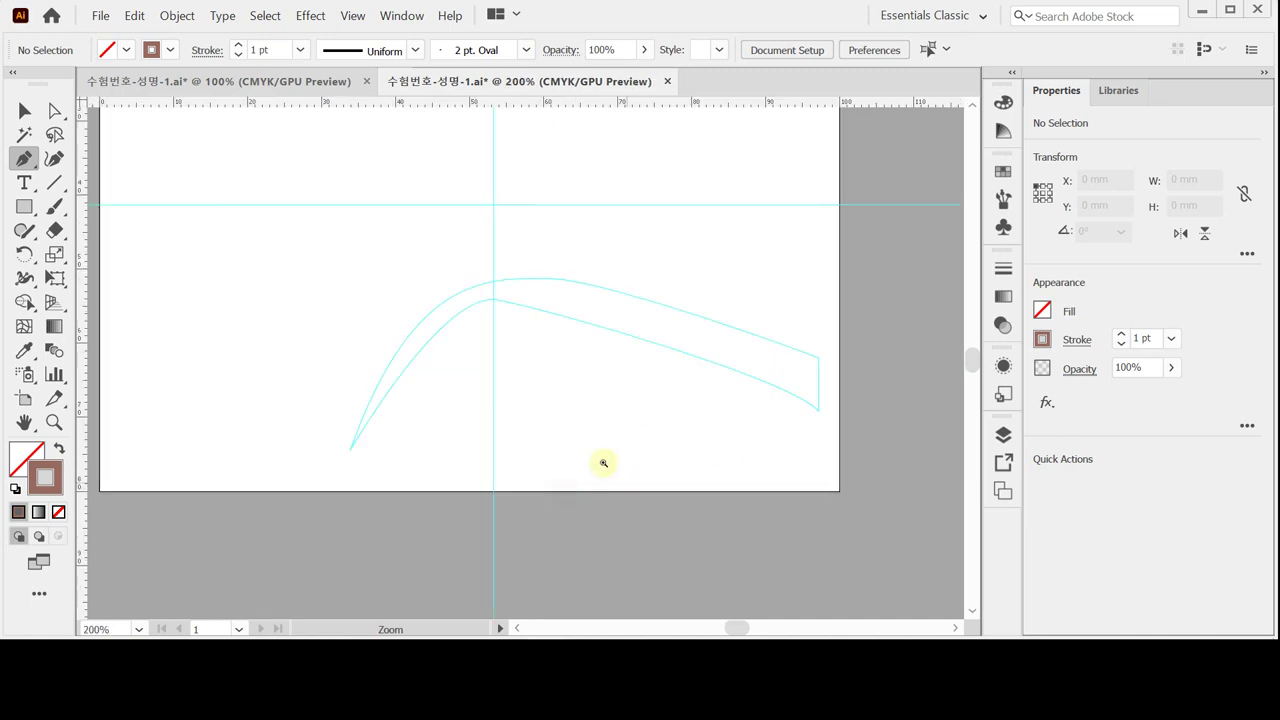
pyautogui.keyDown('ctrl'); pyautogui.click(575, 355); pyautogui.keyUp('ctrl')
pyautogui.moveTo(608, 329); pyautogui.dragTo(580, 331)
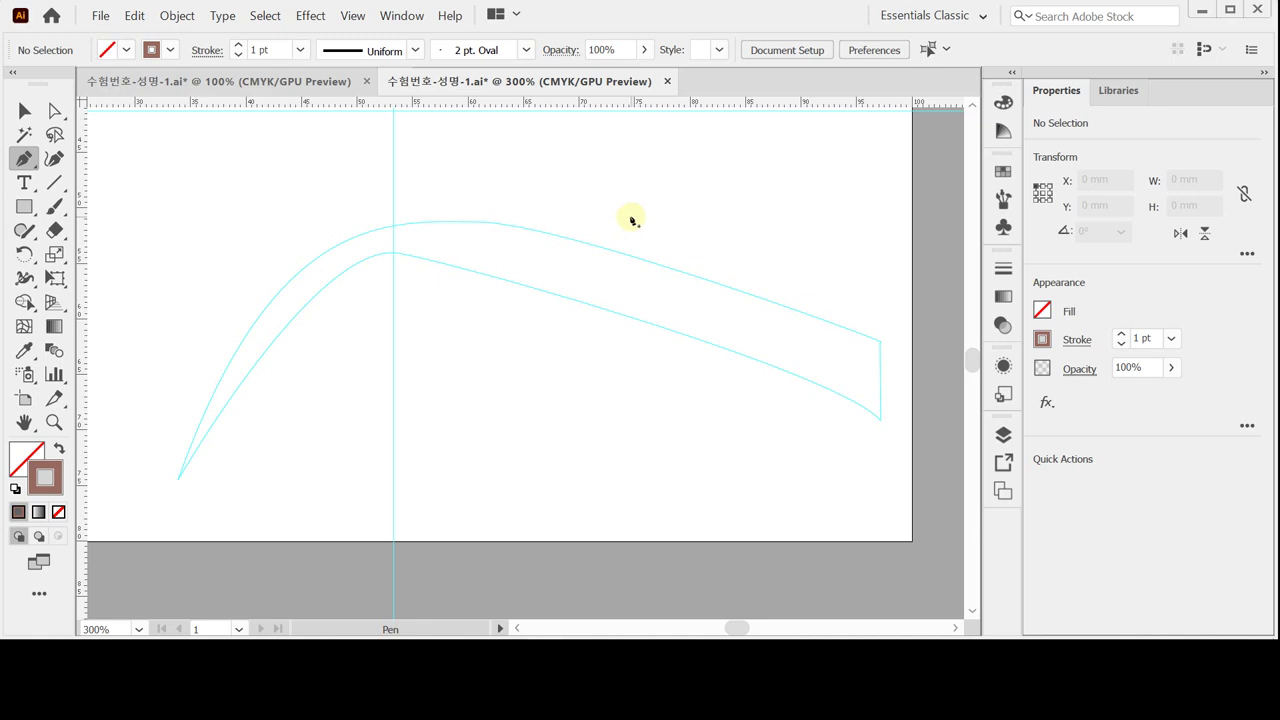
pyautogui.press('capslock')
pyautogui.press('capslock')
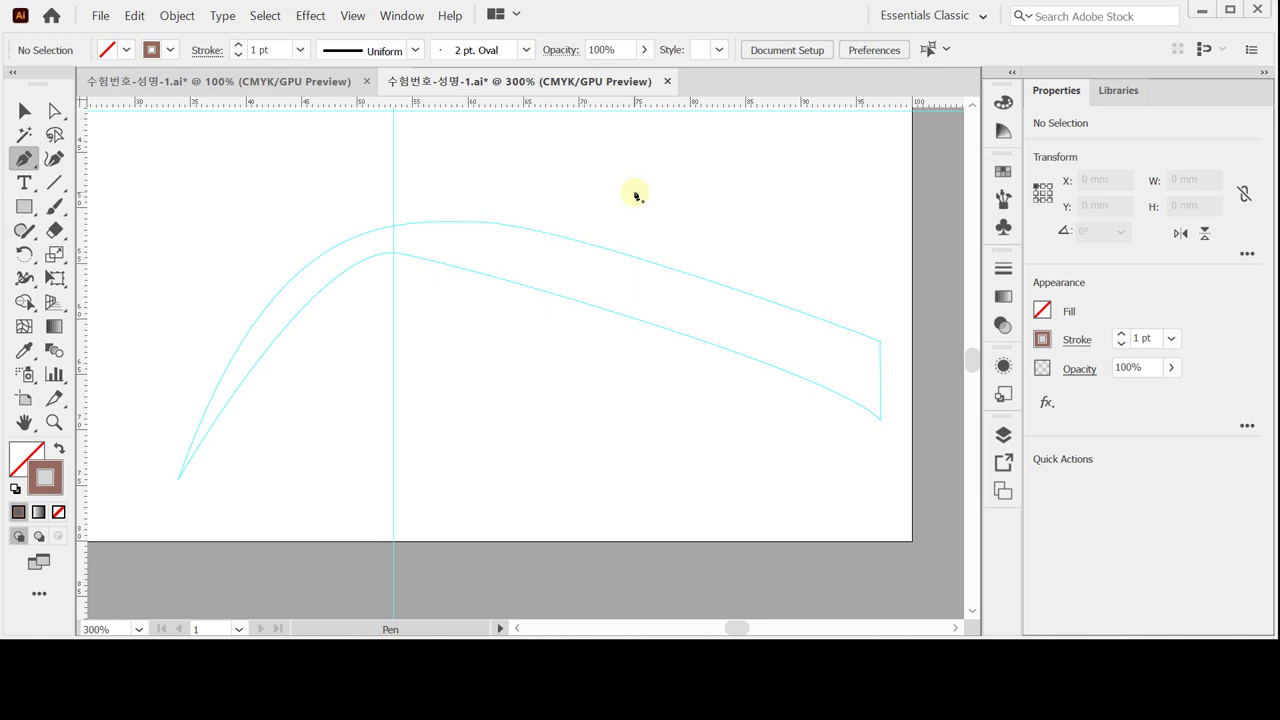
pyautogui.click(873, 346)
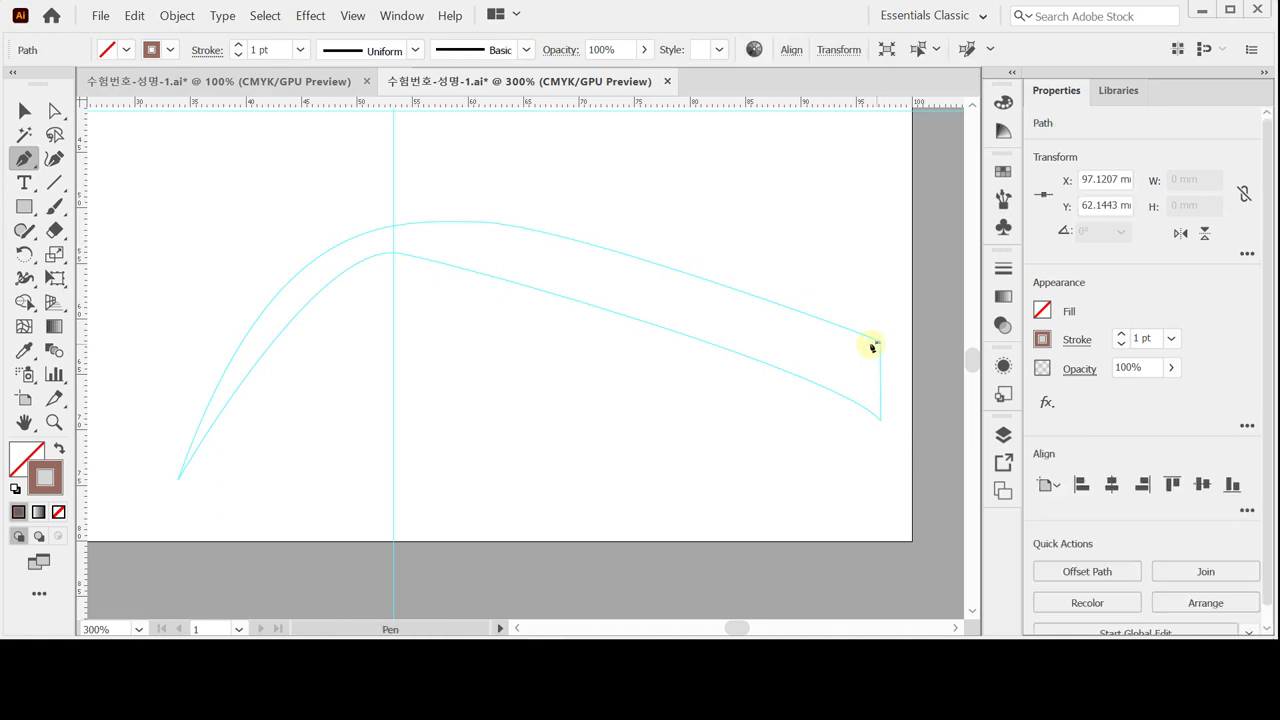
pyautogui.hotkey('ctrl', '-')
pyautogui.hotkey('ctrl', '+')
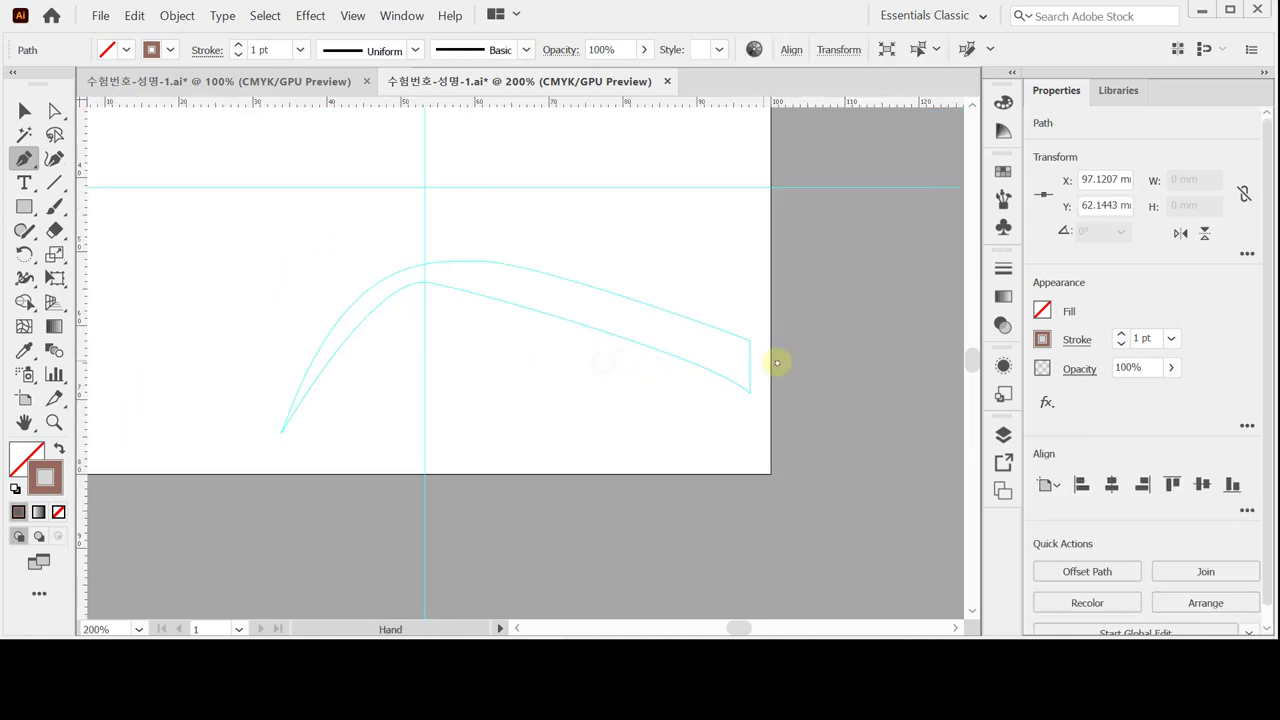
pyautogui.moveTo(777, 363); pyautogui.dragTo(794, 360)
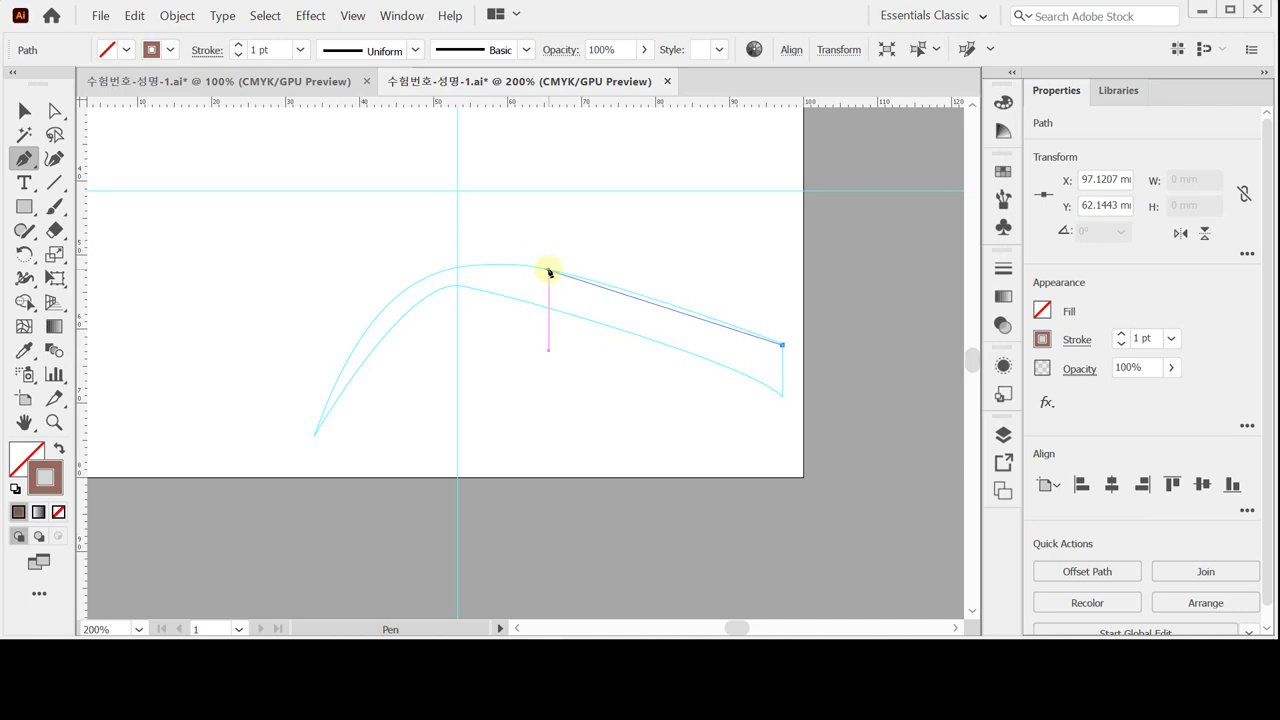
pyautogui.moveTo(548, 271); pyautogui.dragTo(505, 266)
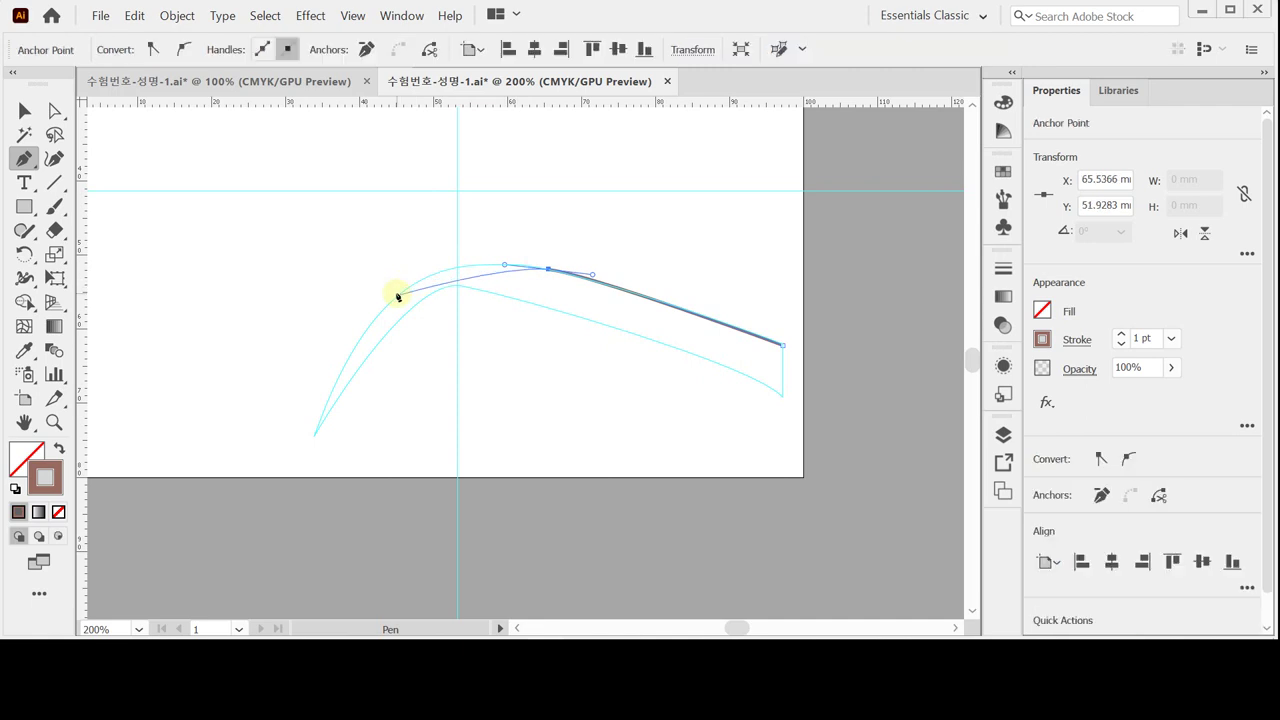
pyautogui.moveTo(398, 296); pyautogui.dragTo(359, 335)
pyautogui.click(314, 436)
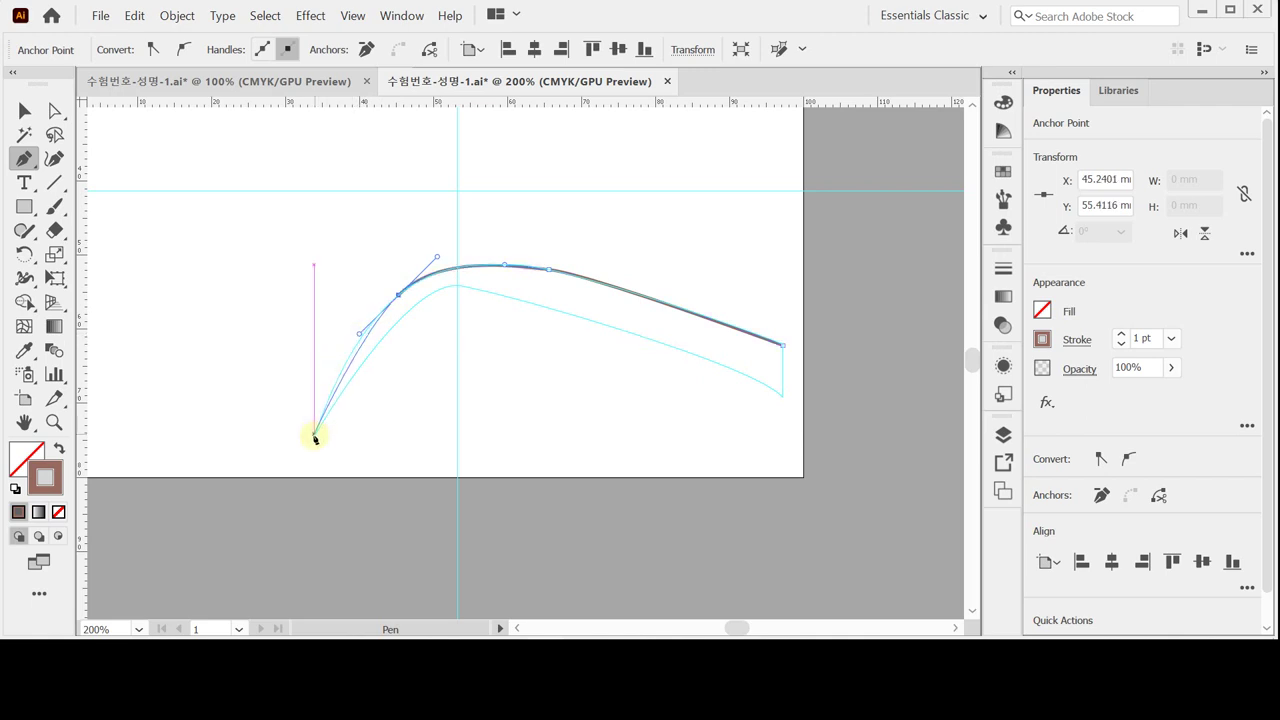
pyautogui.moveTo(314, 437); pyautogui.dragTo(299, 492)
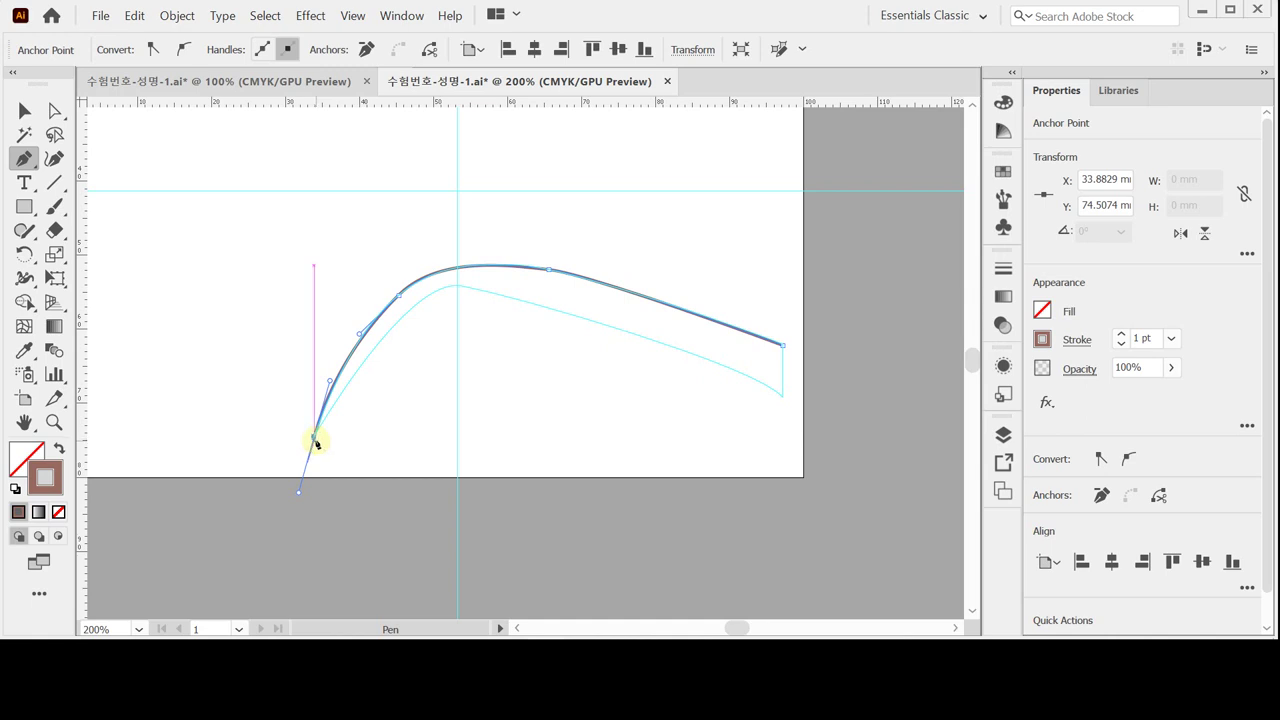
# Step: Make the left tip a corner, then trace the branch's lower edge back to the right end and close the path
pyautogui.moveTo(314, 438); pyautogui.dragTo(318, 444)
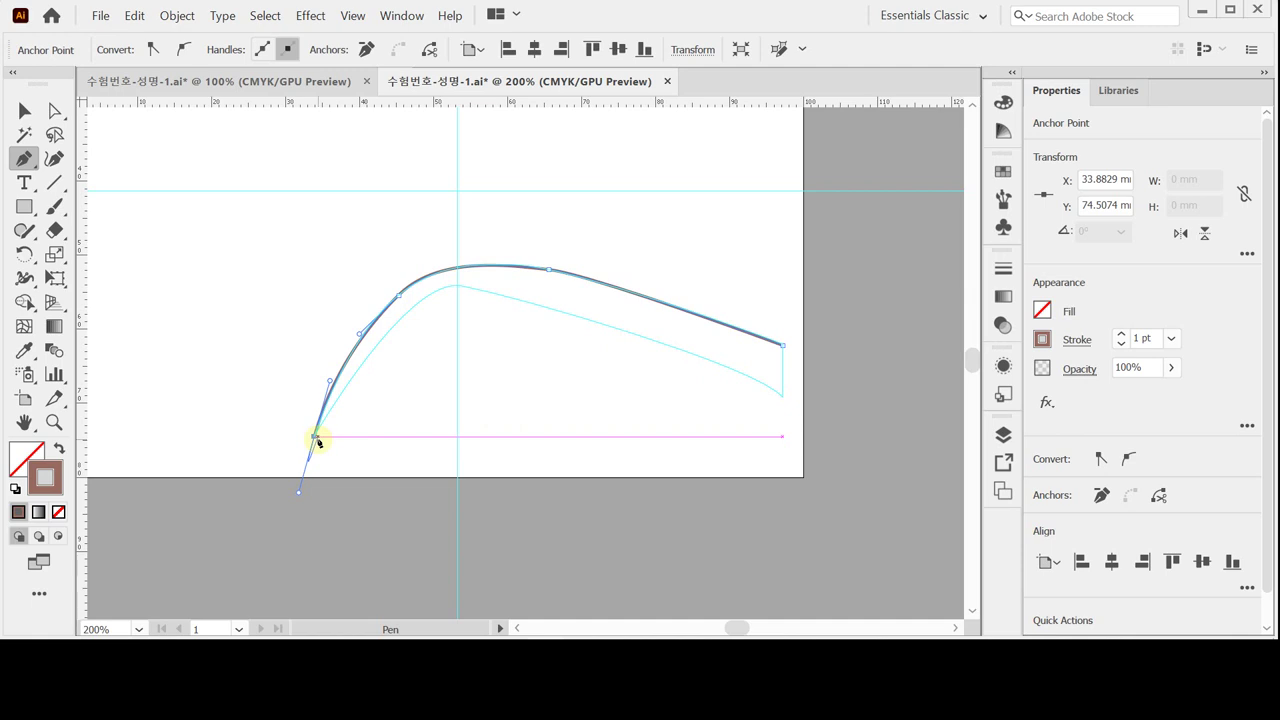
pyautogui.moveTo(318, 443)
pyautogui.mouseDown()
pyautogui.moveTo(306, 466)
pyautogui.moveTo(333, 442)
pyautogui.mouseUp()
pyautogui.click(314, 438)
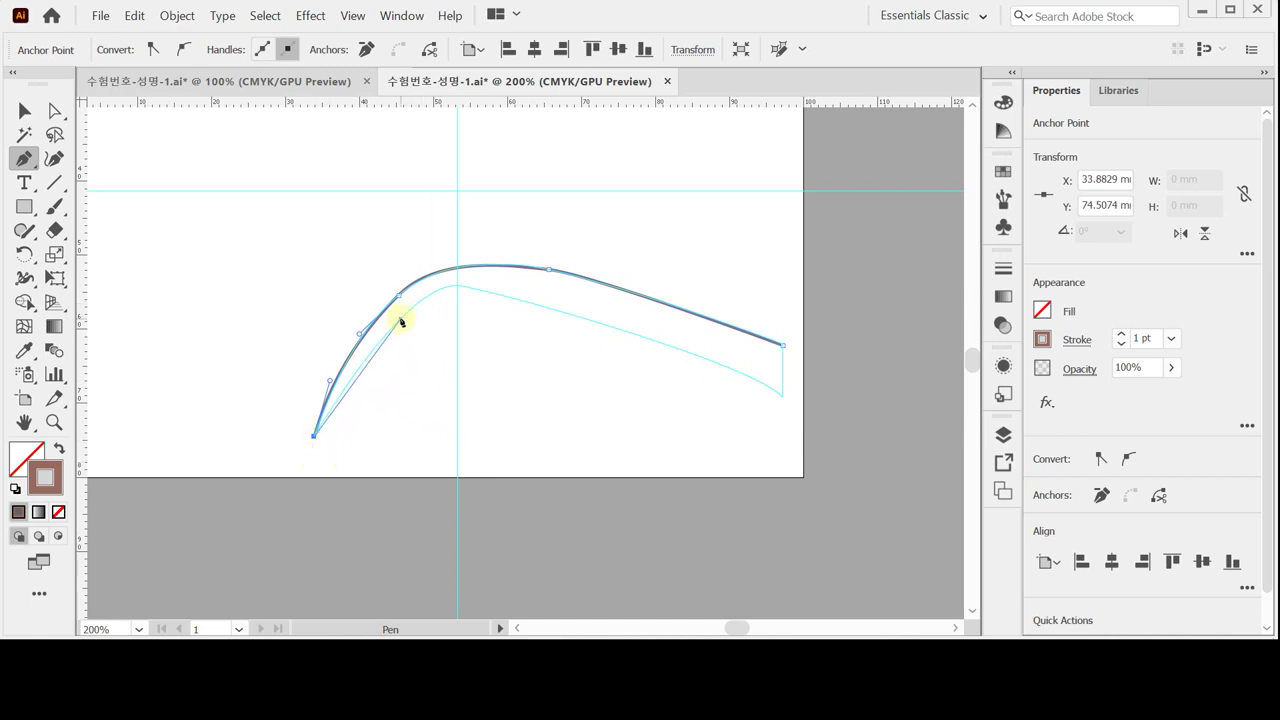
pyautogui.moveTo(383, 341); pyautogui.dragTo(484, 285)
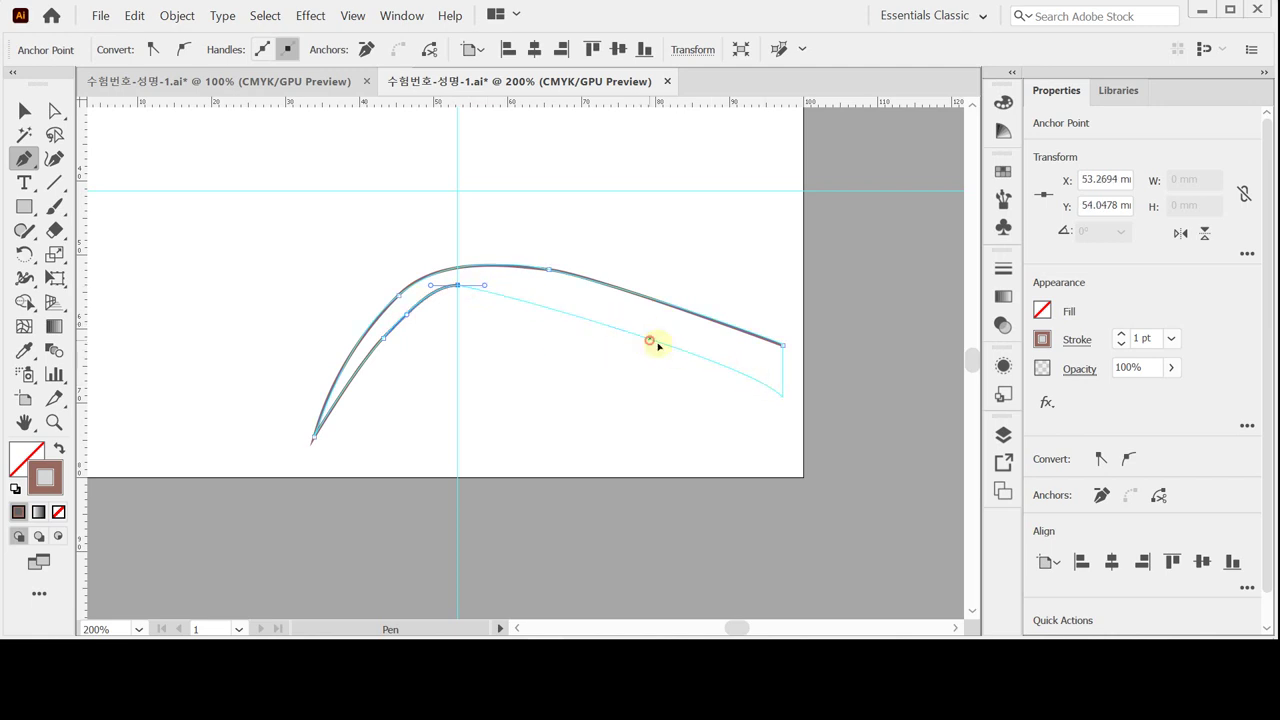
pyautogui.moveTo(649, 339); pyautogui.dragTo(697, 358)
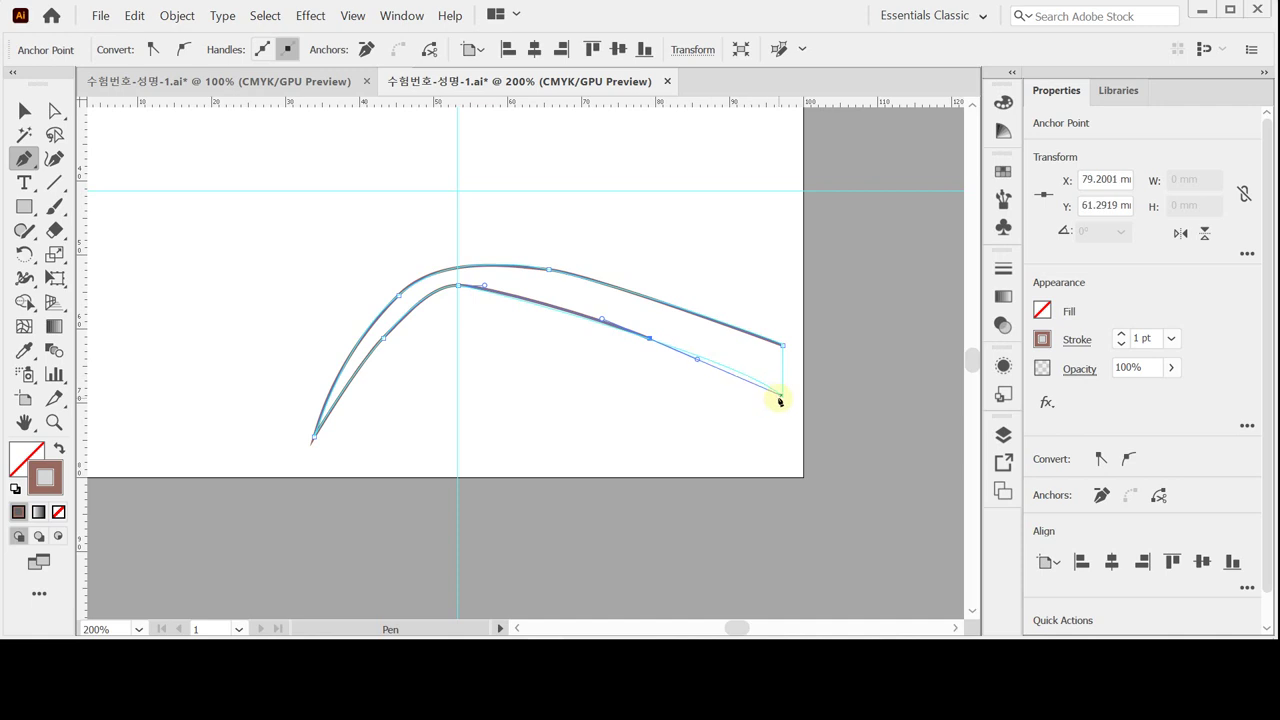
pyautogui.moveTo(780, 399); pyautogui.dragTo(813, 419)
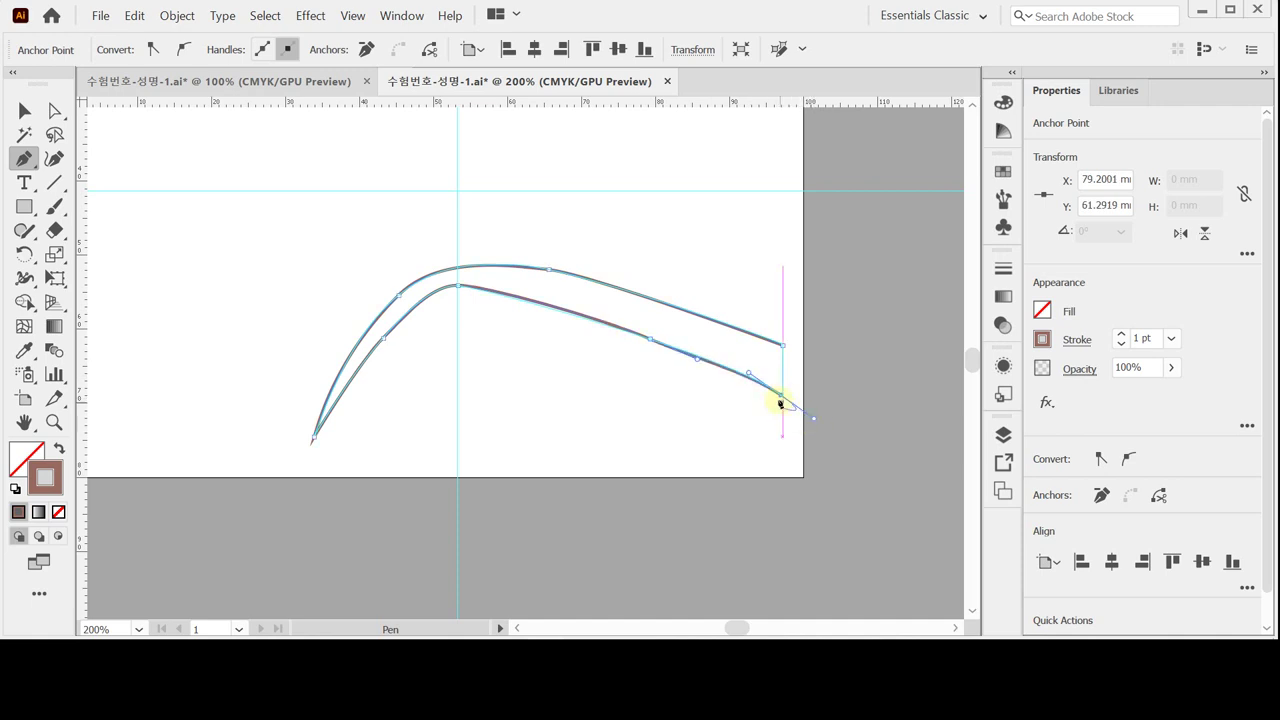
pyautogui.keyDown('ctrl'); pyautogui.click(781, 399); pyautogui.keyUp('ctrl')
pyautogui.click(779, 396)
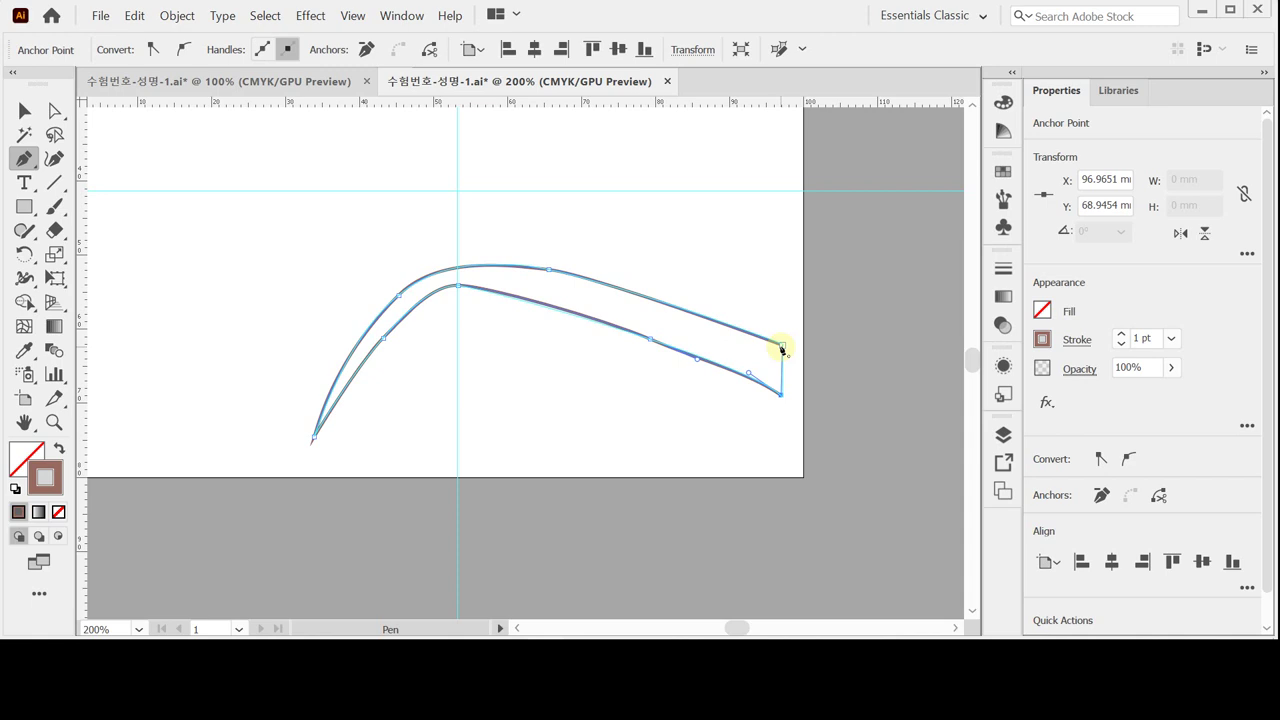
pyautogui.keyDown('ctrl'); pyautogui.click(783, 347); pyautogui.keyUp('ctrl')
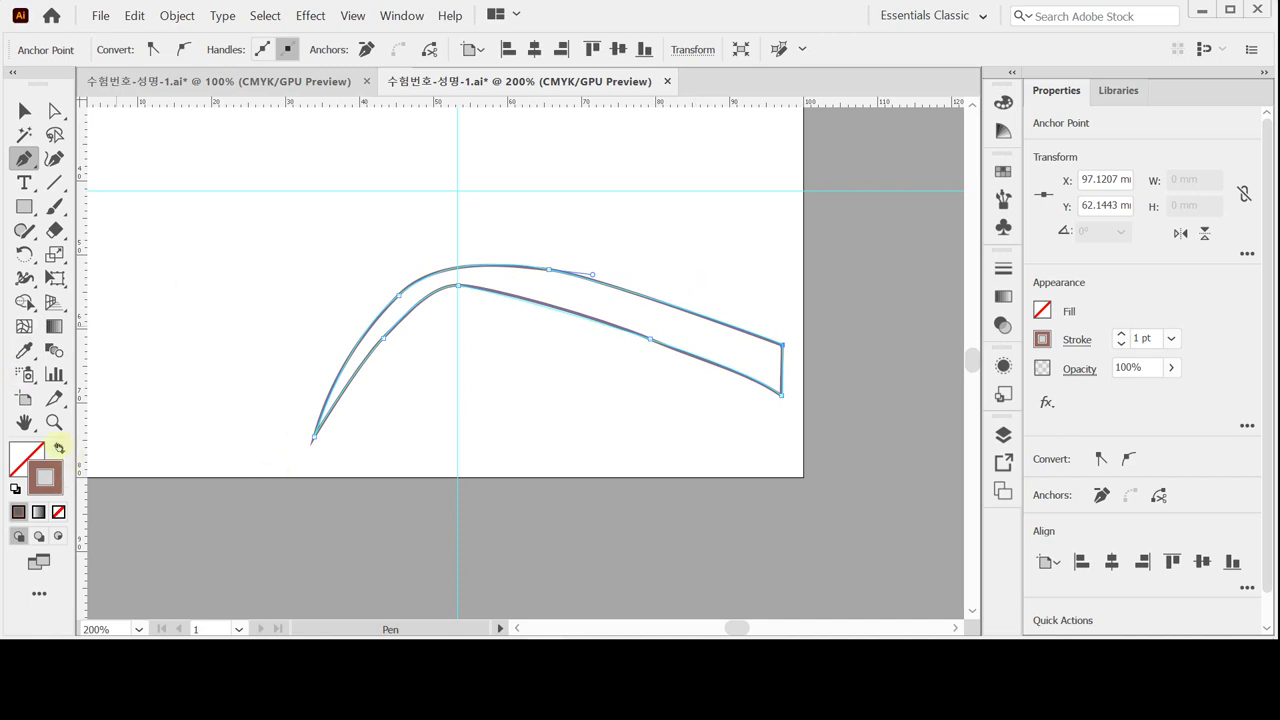
# Step: Give the traced branch the brown fill C 40, M 60, Y 60, K 10 with no stroke, and show its fill in the Color panel
pyautogui.click(59, 449)
pyautogui.moveTo(1003, 101); pyautogui.dragTo(784, 150)
pyautogui.doubleClick(784, 146)
pyautogui.doubleClick(784, 146)
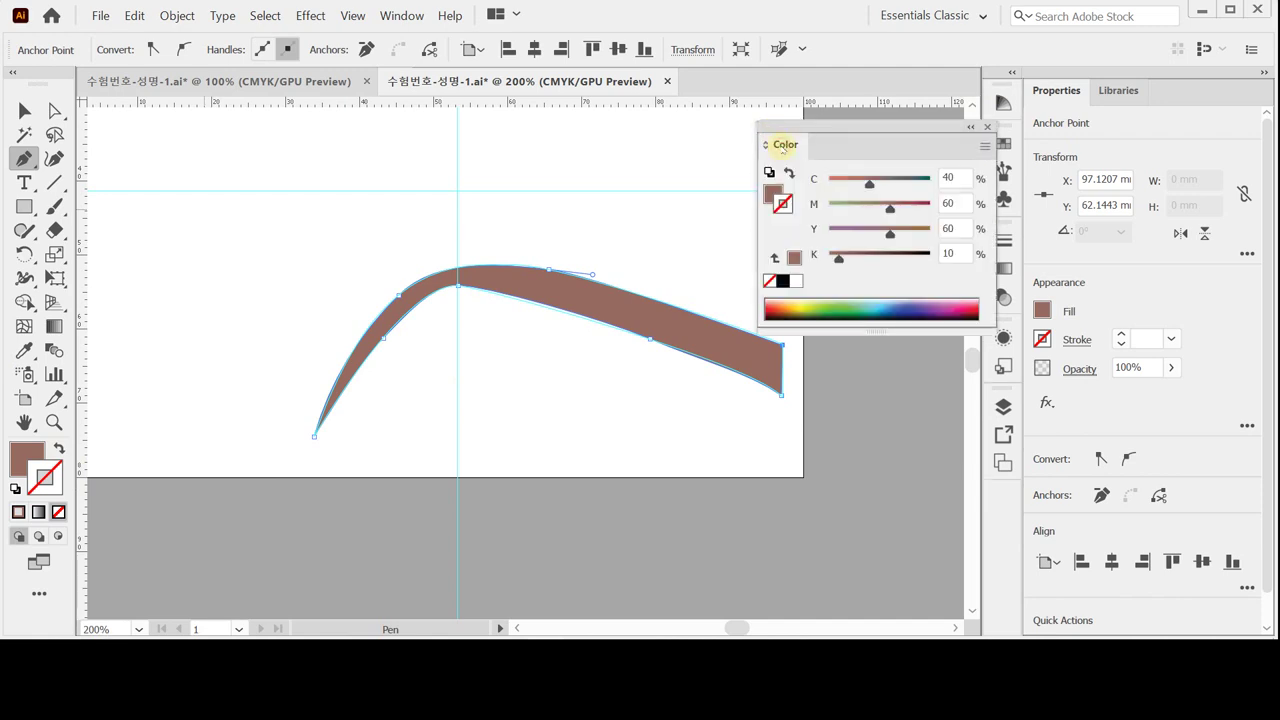
pyautogui.click(779, 190)
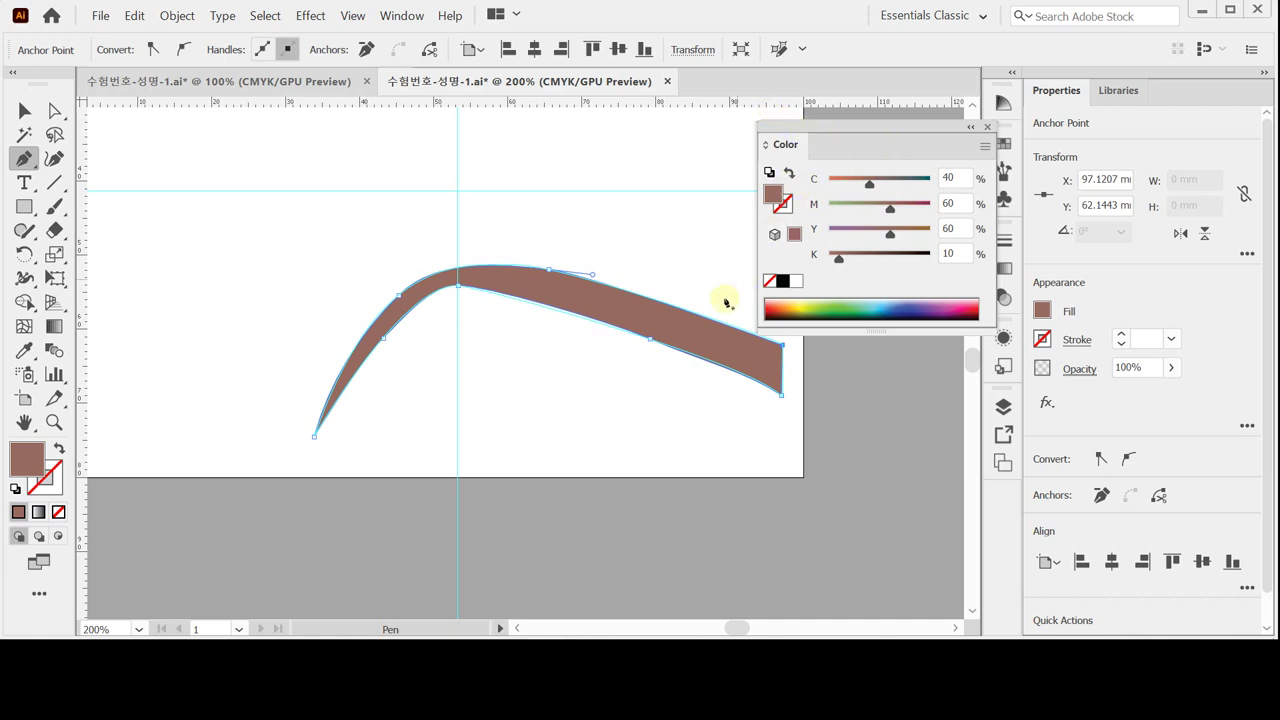
# Step: Select the filled branch path and the upper anchor point at its right end
pyautogui.moveTo(637, 363); pyautogui.dragTo(607, 412)
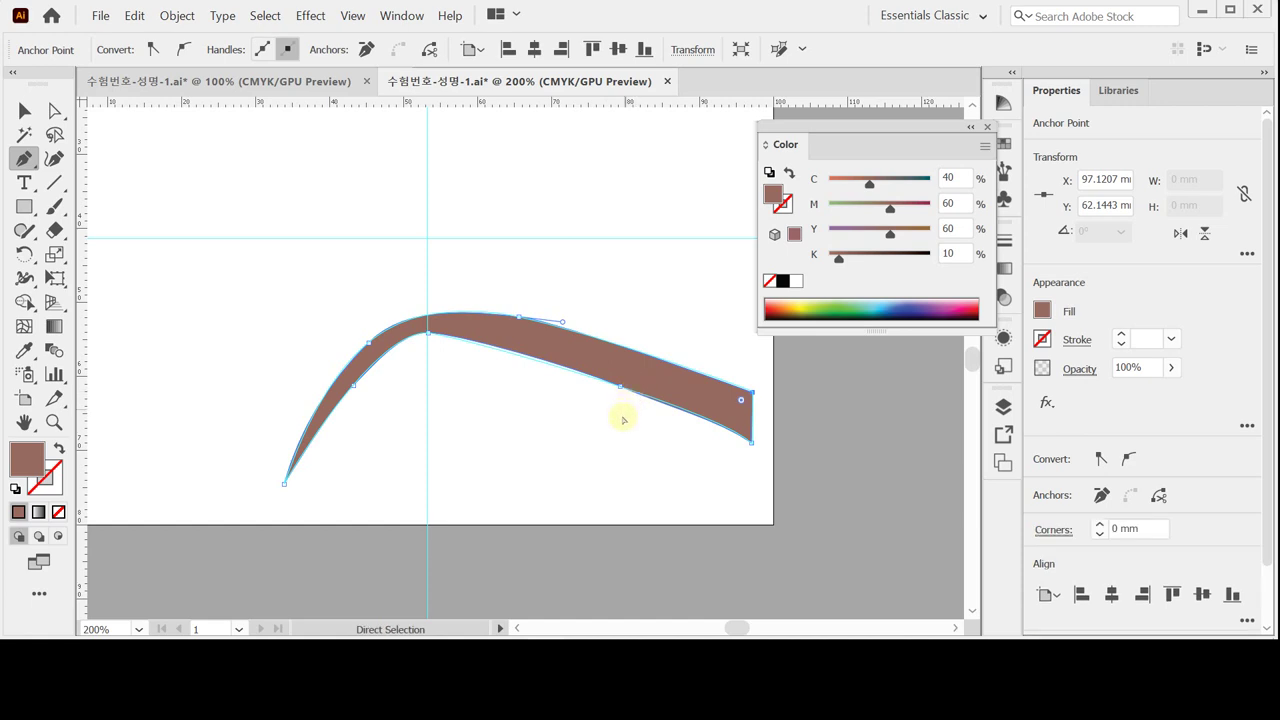
pyautogui.keyDown('ctrl'); pyautogui.click(601, 368); pyautogui.keyUp('ctrl')
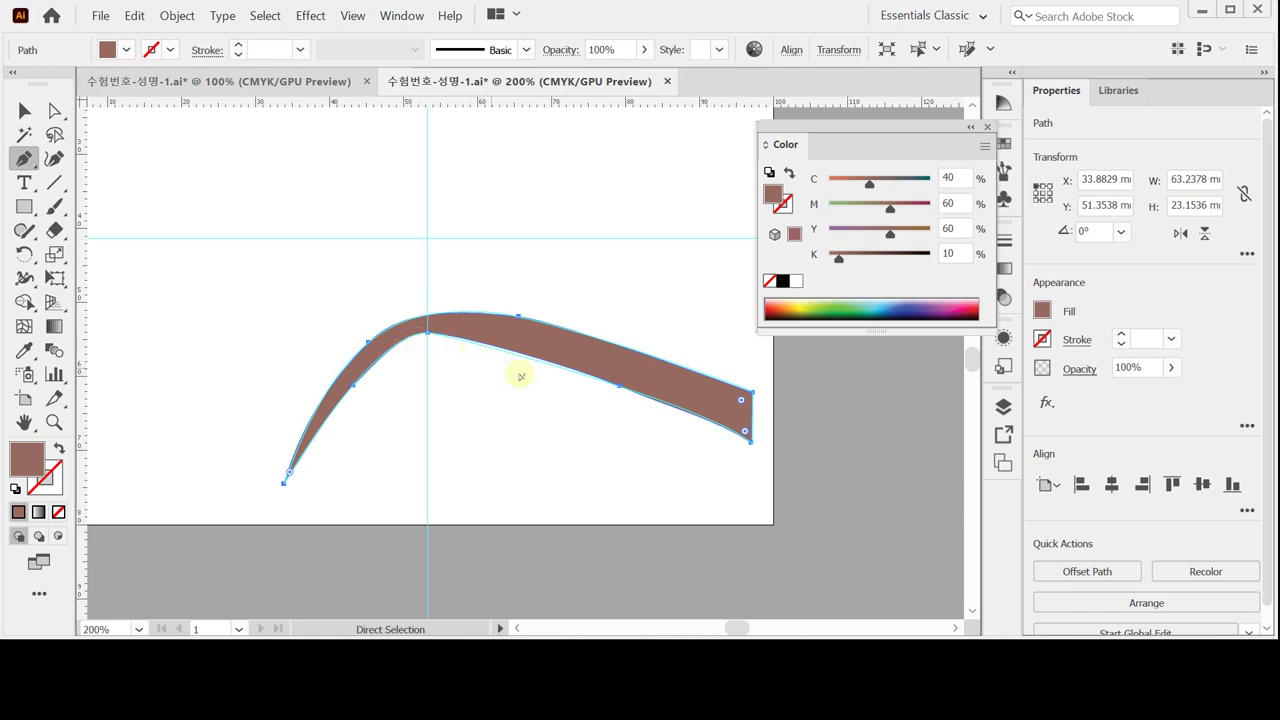
pyautogui.moveTo(753, 393); pyautogui.dragTo(789, 397)
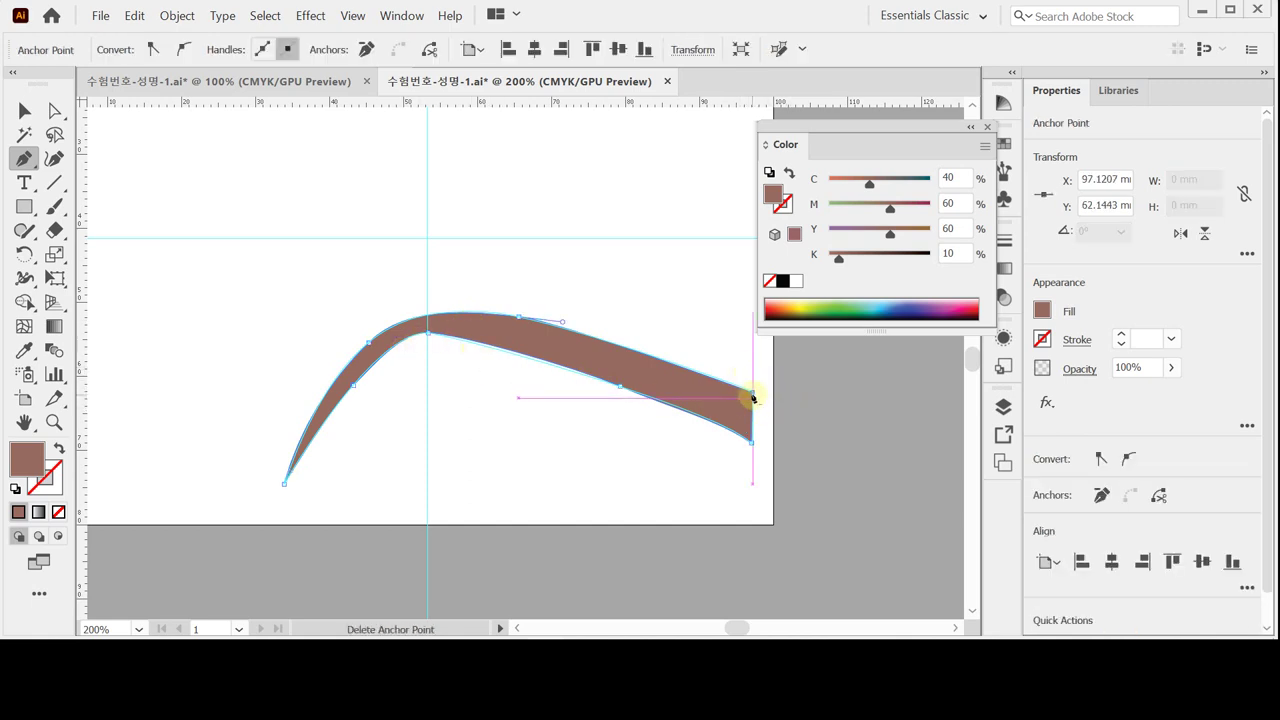
# Step: Convert the upper anchor at the branch's right end to a corner point, then select the whole branch path
pyautogui.keyDown('alt'); pyautogui.click(753, 393); pyautogui.keyUp('alt')
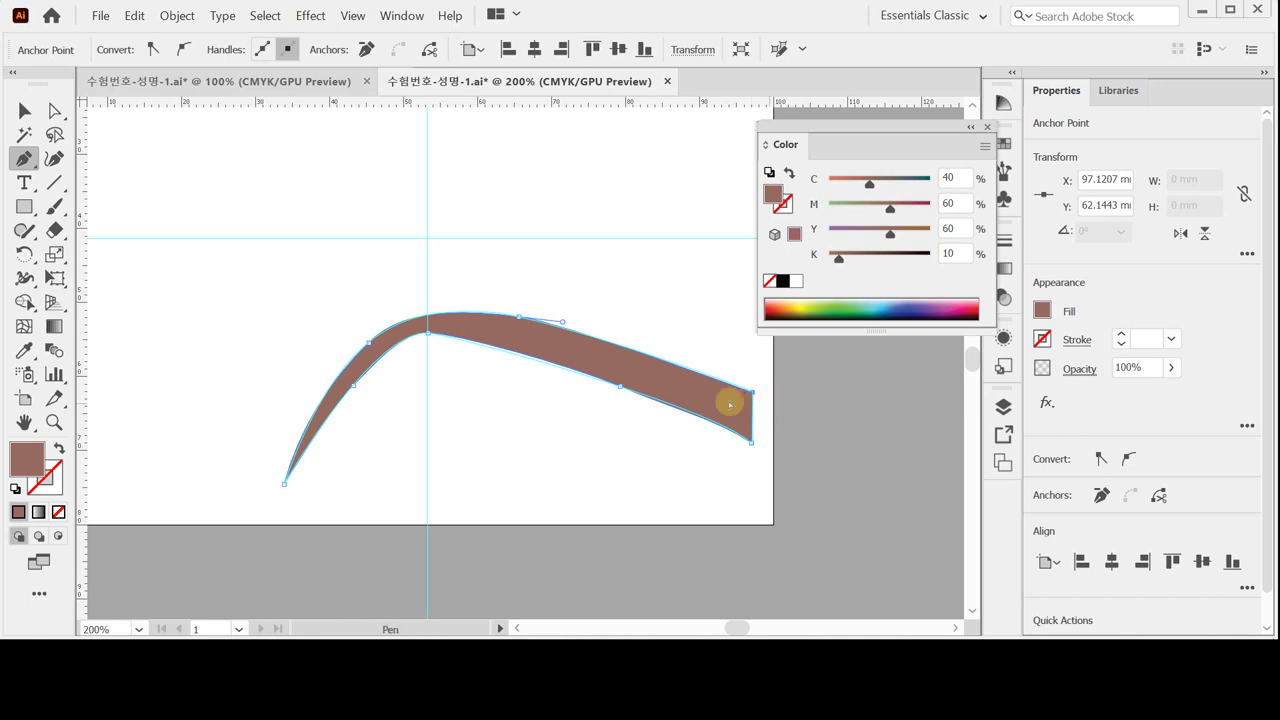
pyautogui.press('ctrl')
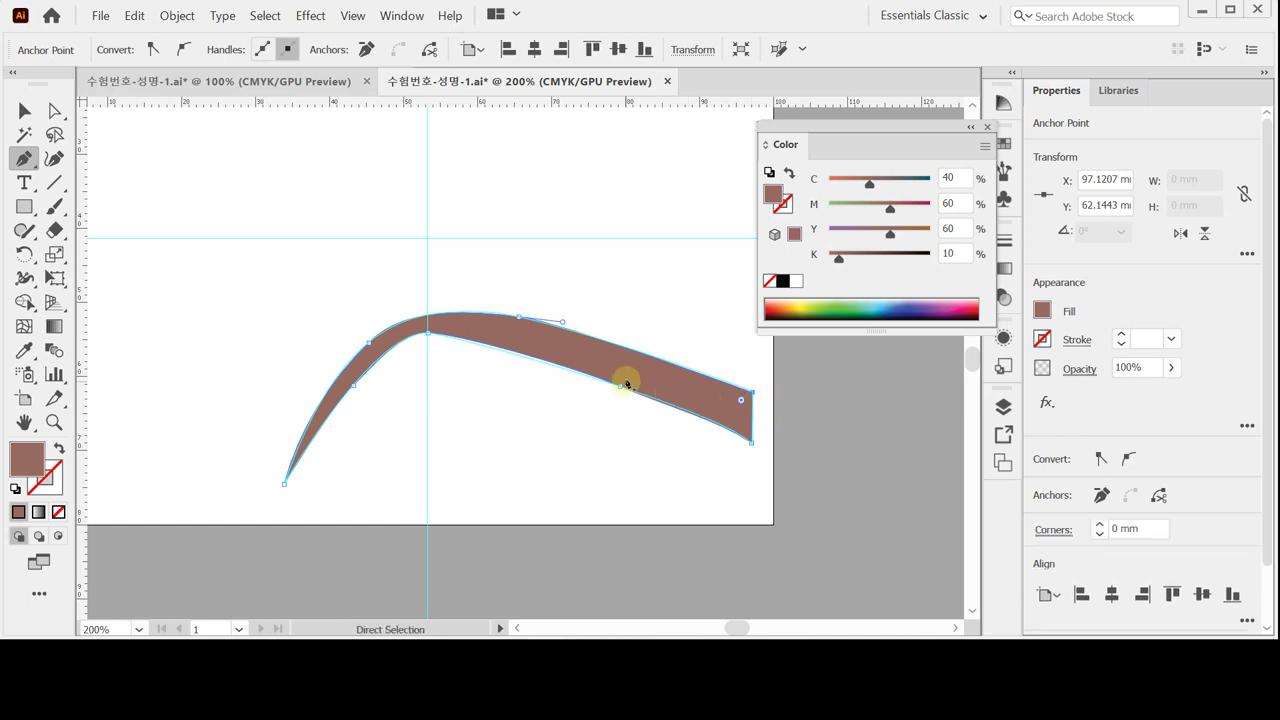
pyautogui.press('ctrl')
pyautogui.press('ctrl')
pyautogui.keyDown('ctrl'); pyautogui.click(638, 386); pyautogui.keyUp('ctrl')
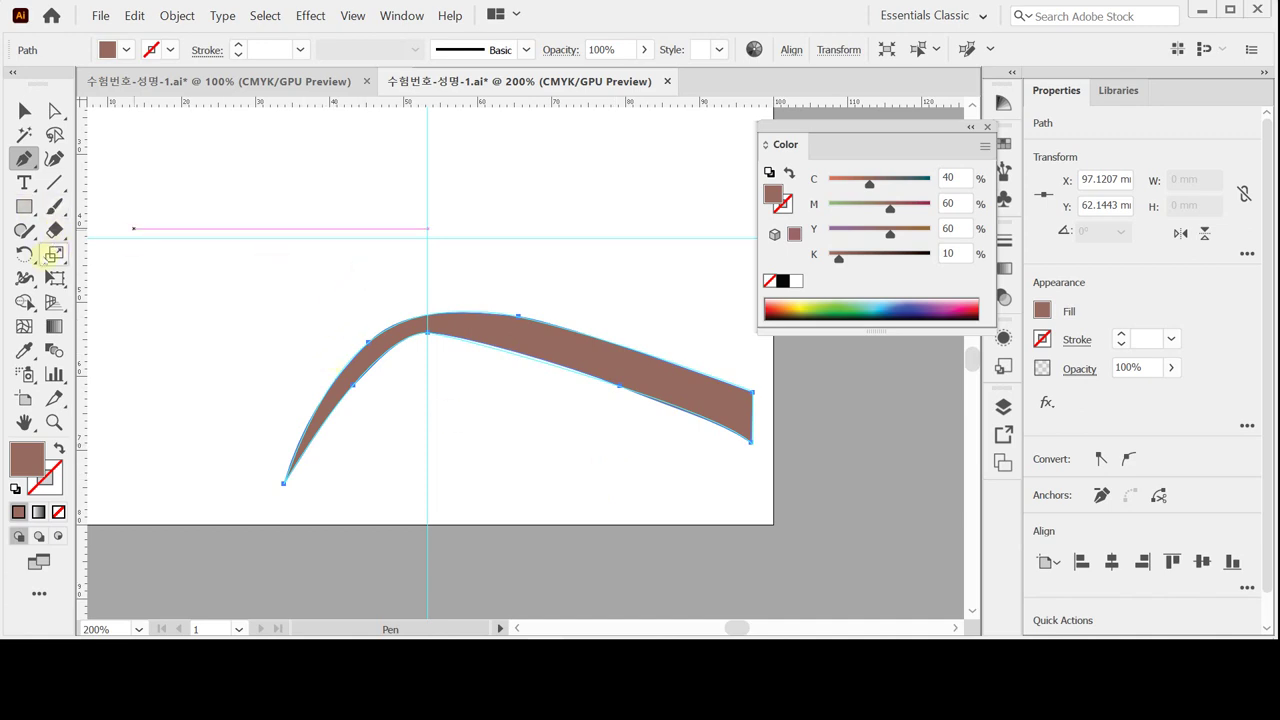
# Step: Make a copy of the brown branch scaled non-uniformly to 136% horizontal and 100% vertical, and move it down and left
pyautogui.click(50, 256)
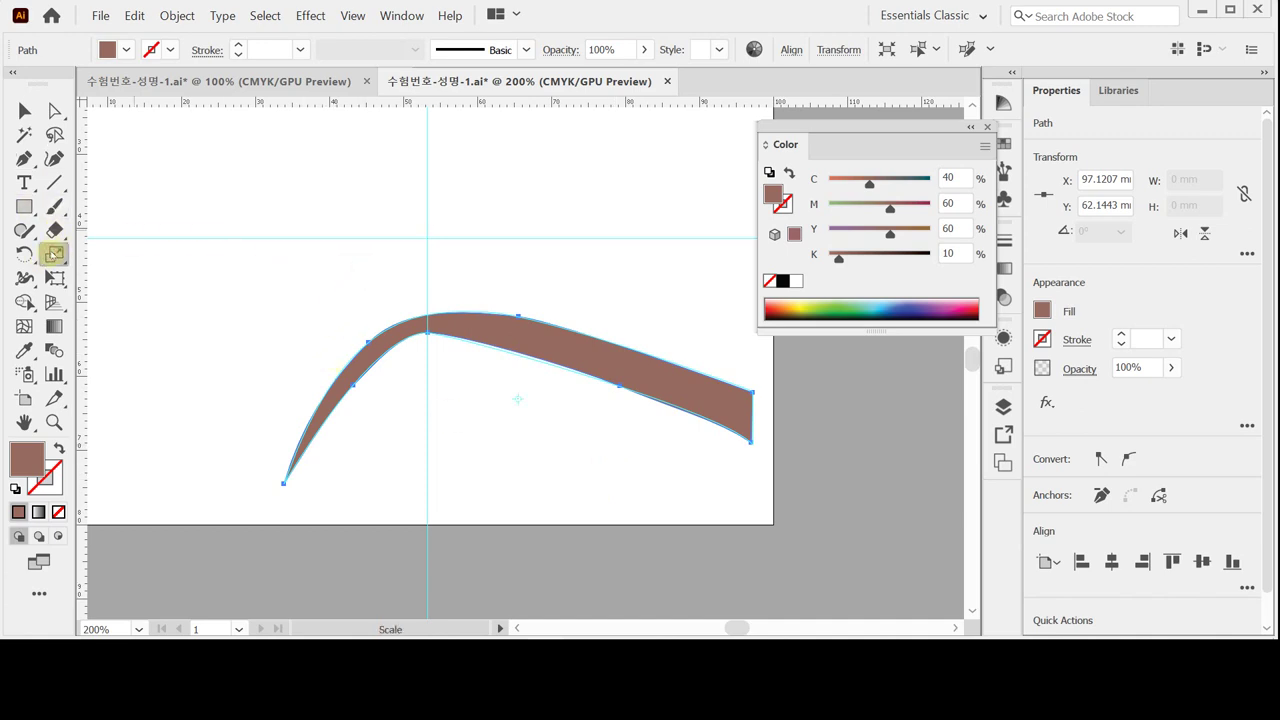
pyautogui.doubleClick(54, 254)
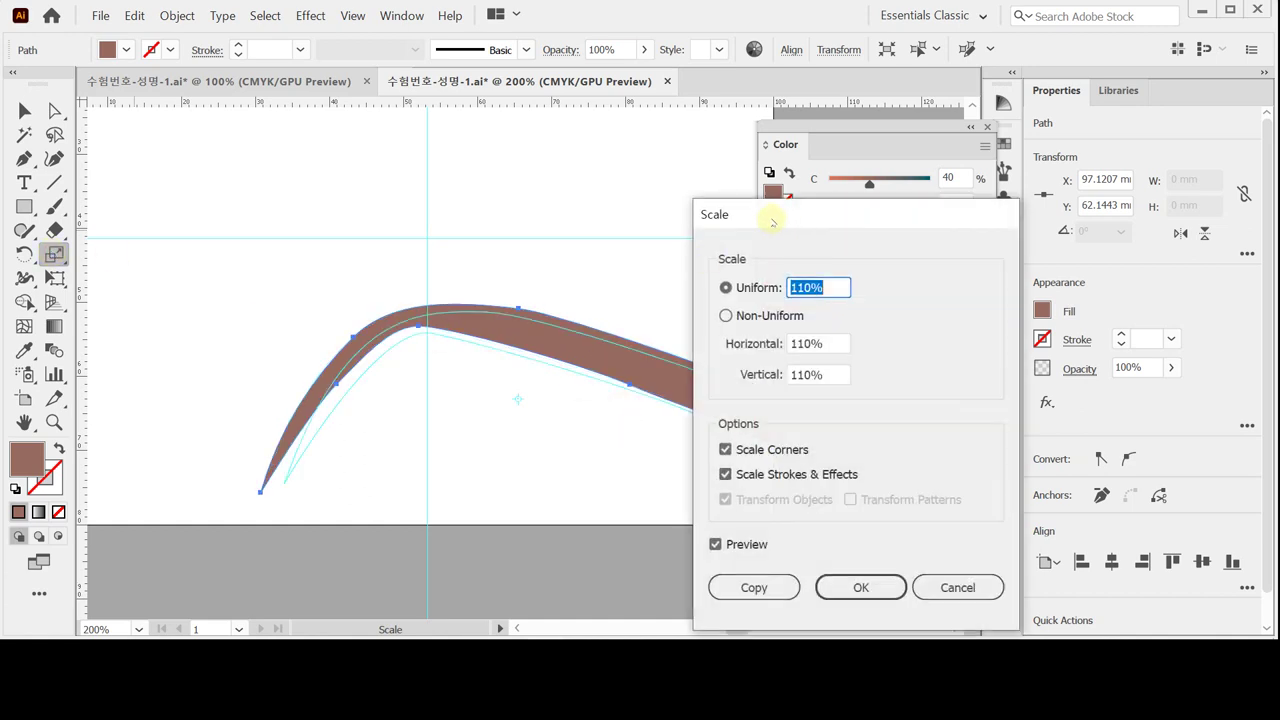
pyautogui.moveTo(772, 222); pyautogui.dragTo(849, 199)
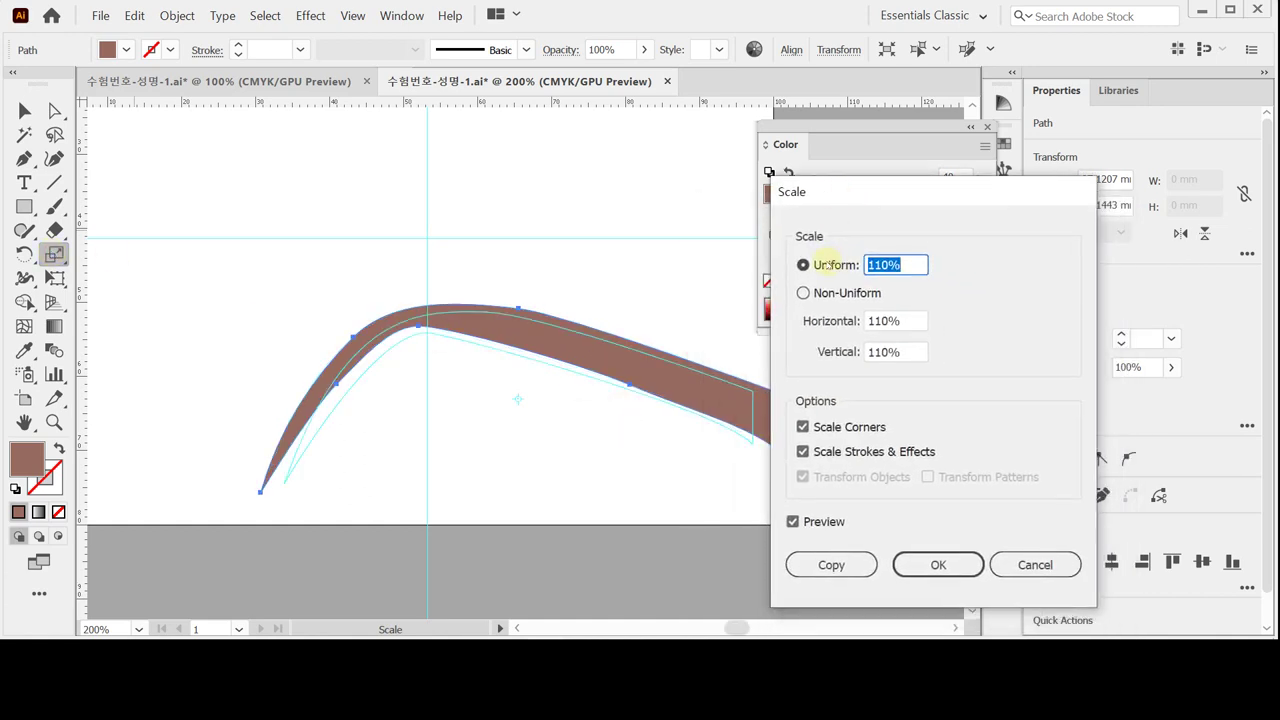
pyautogui.click(830, 293)
pyautogui.click(833, 264)
pyautogui.click(847, 294)
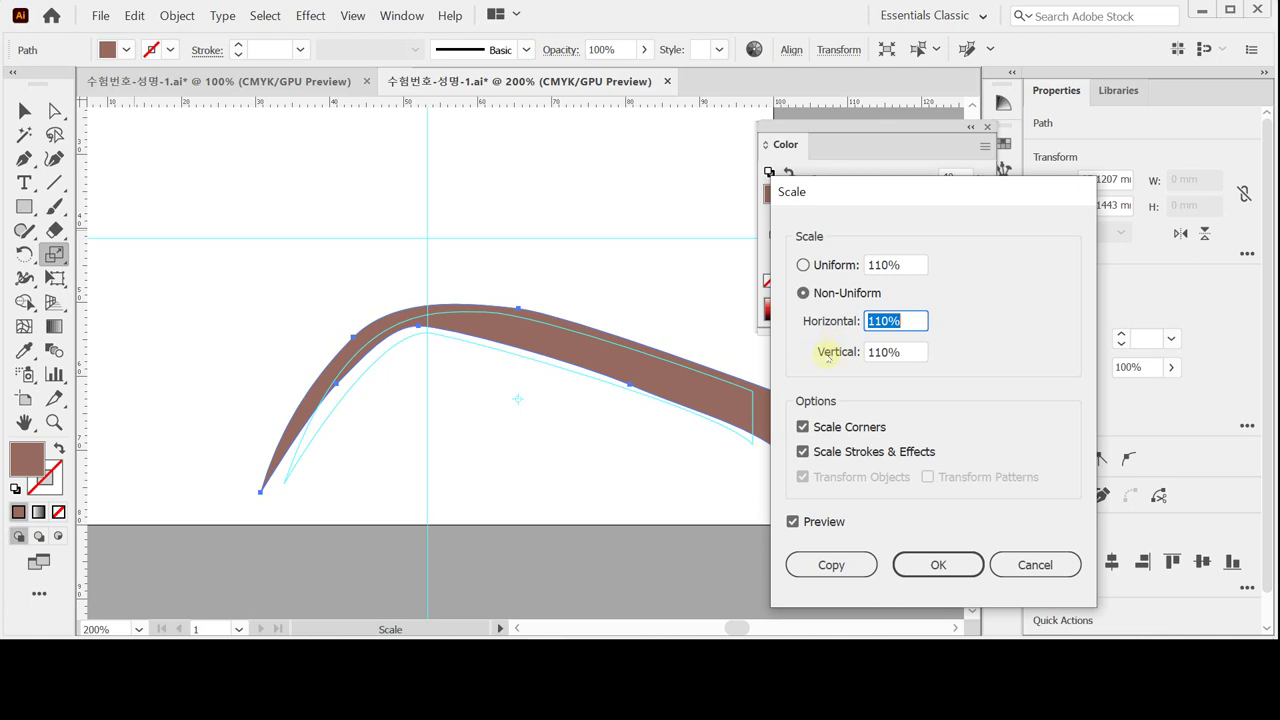
pyautogui.write('136')
pyautogui.click(867, 352)
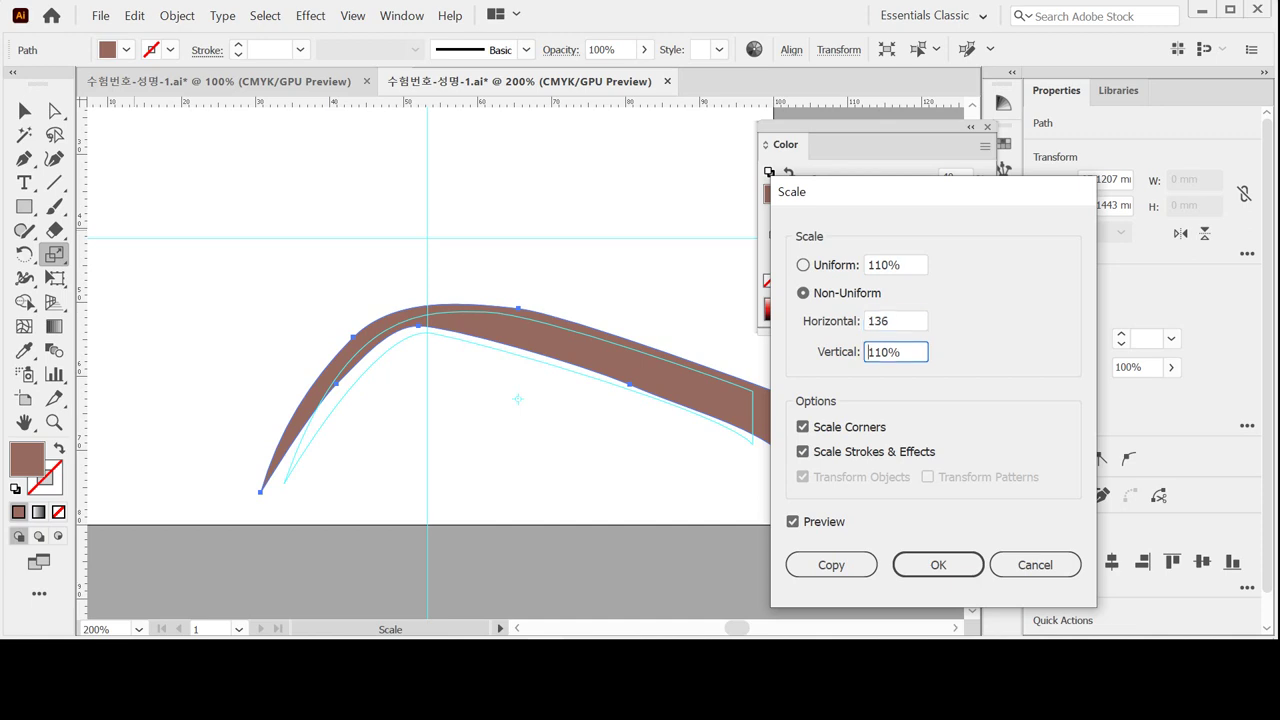
pyautogui.doubleClick(867, 352)
pyautogui.write('100')
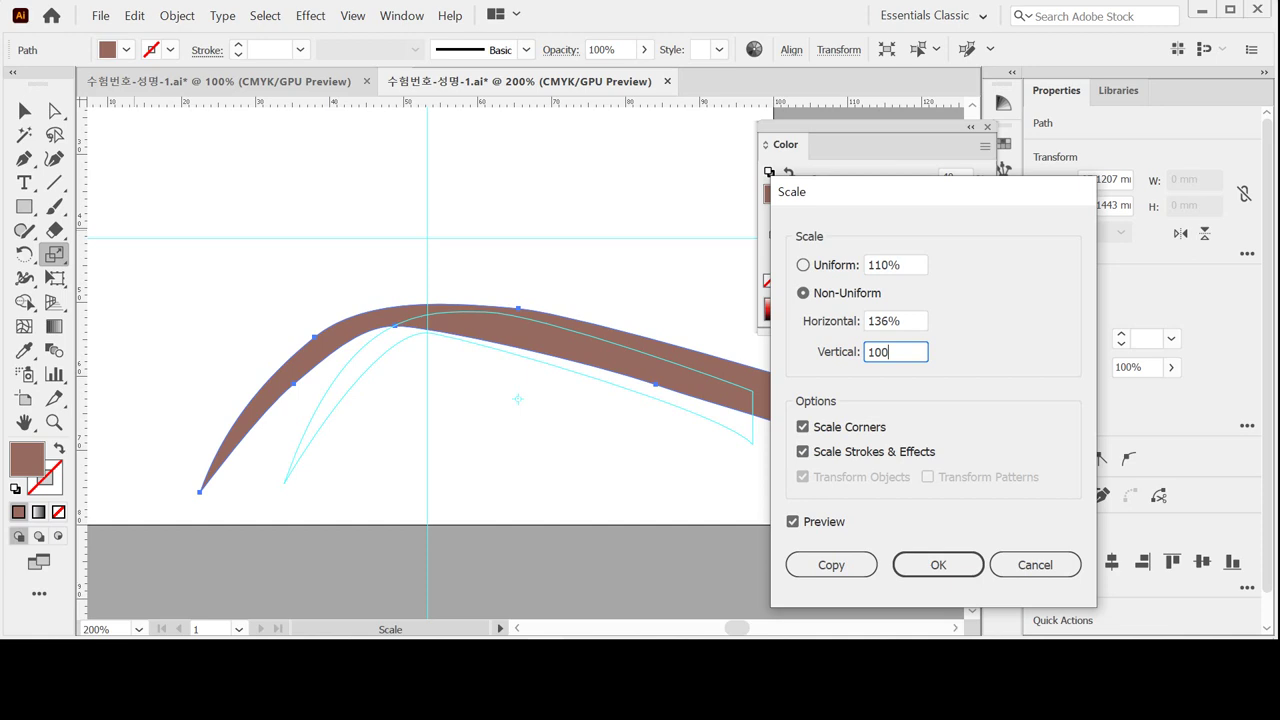
pyautogui.click(830, 565)
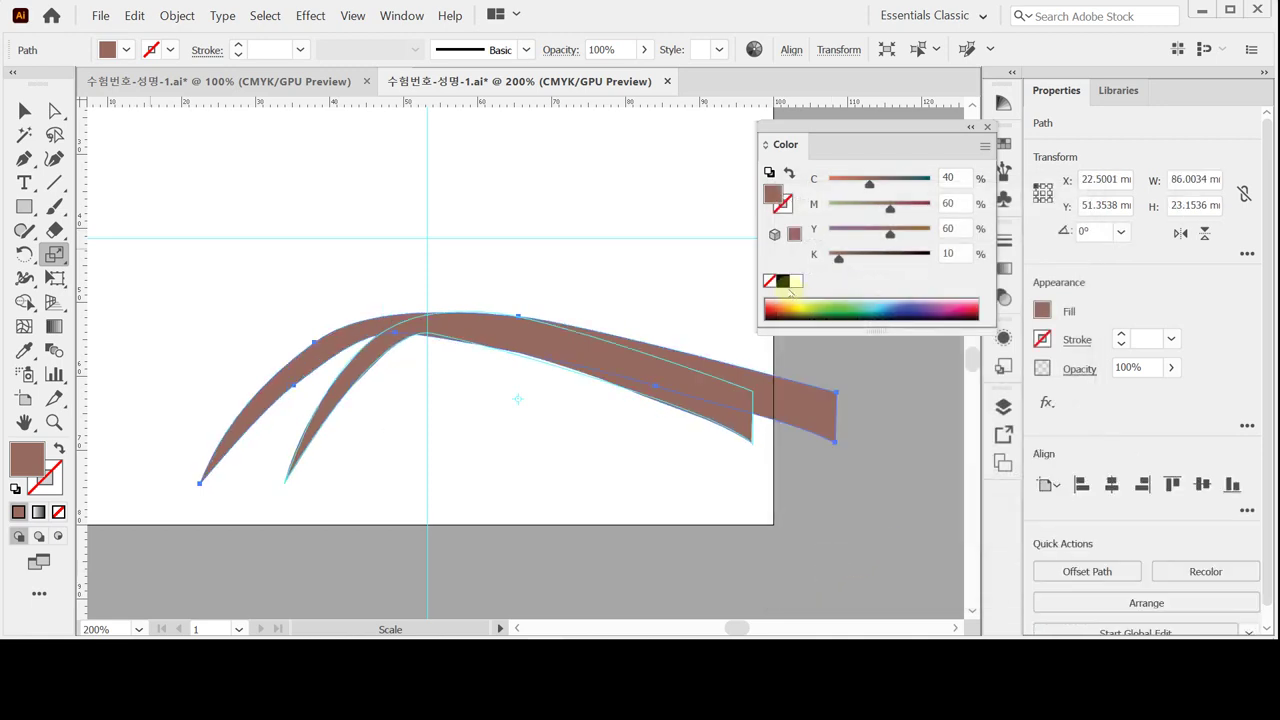
pyautogui.moveTo(809, 420); pyautogui.dragTo(712, 430)
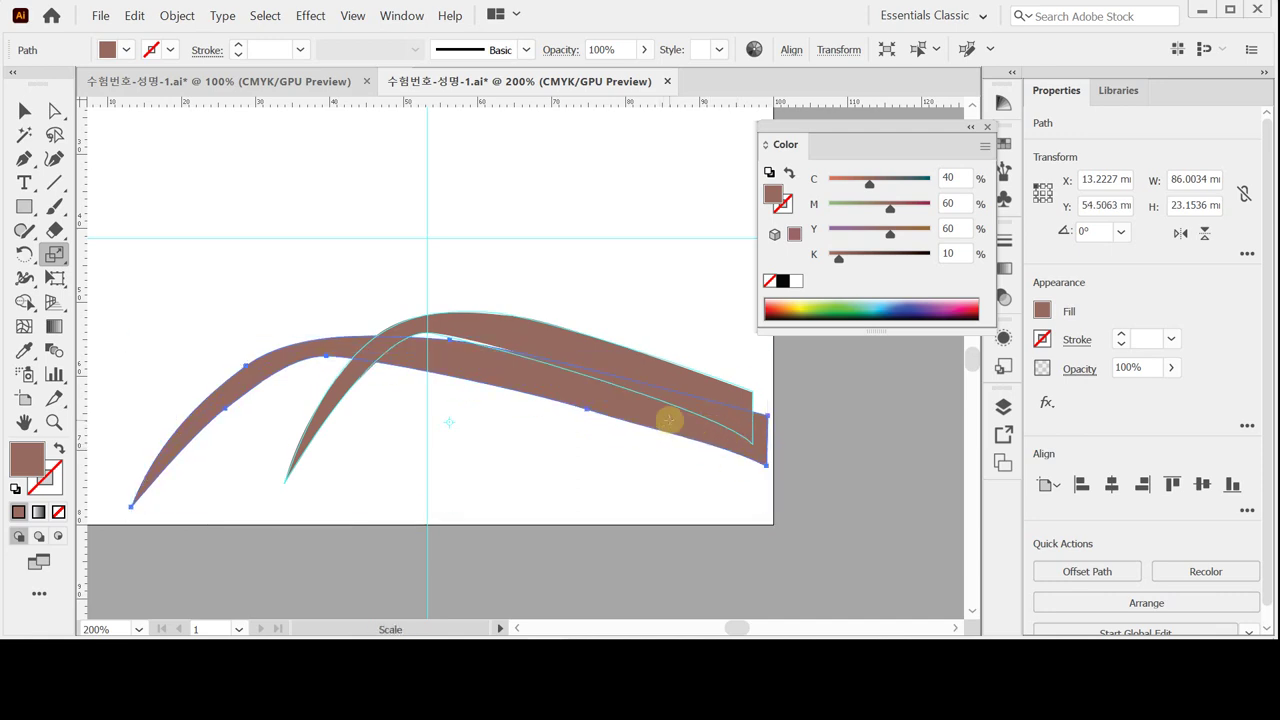
pyautogui.moveTo(668, 420); pyautogui.dragTo(668, 419)
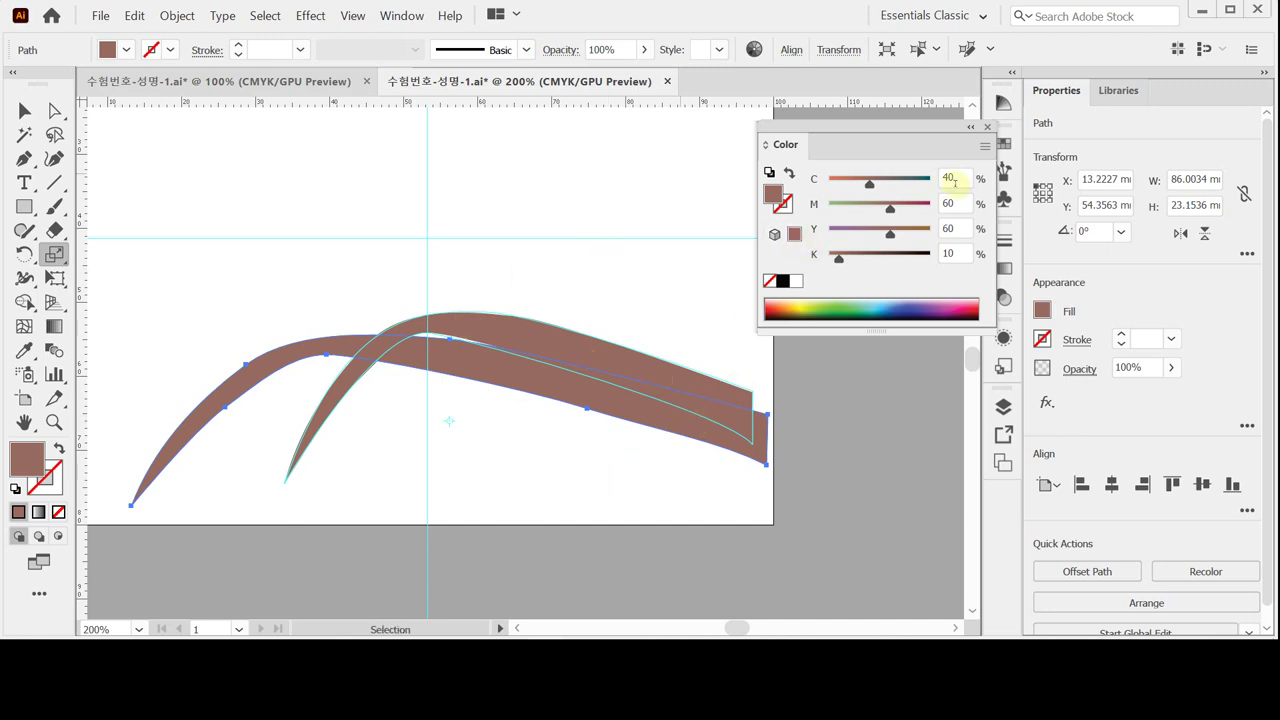
# Step: Give the branch copy the ochre fill C 10, M 20, Y 70, K 20
pyautogui.click(958, 180)
pyautogui.write('10')
pyautogui.press('Tab')
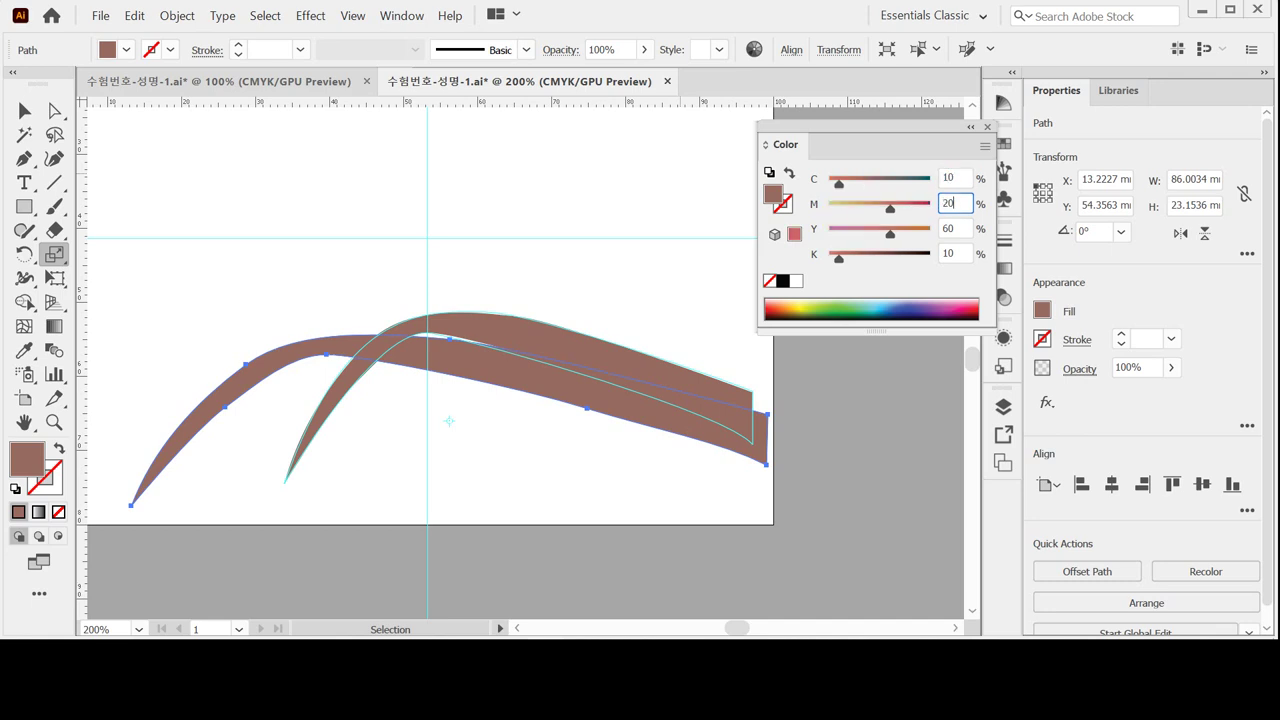
pyautogui.write('20')
pyautogui.press('Tab')
pyautogui.write('70')
pyautogui.press('Tab')
pyautogui.write('20')
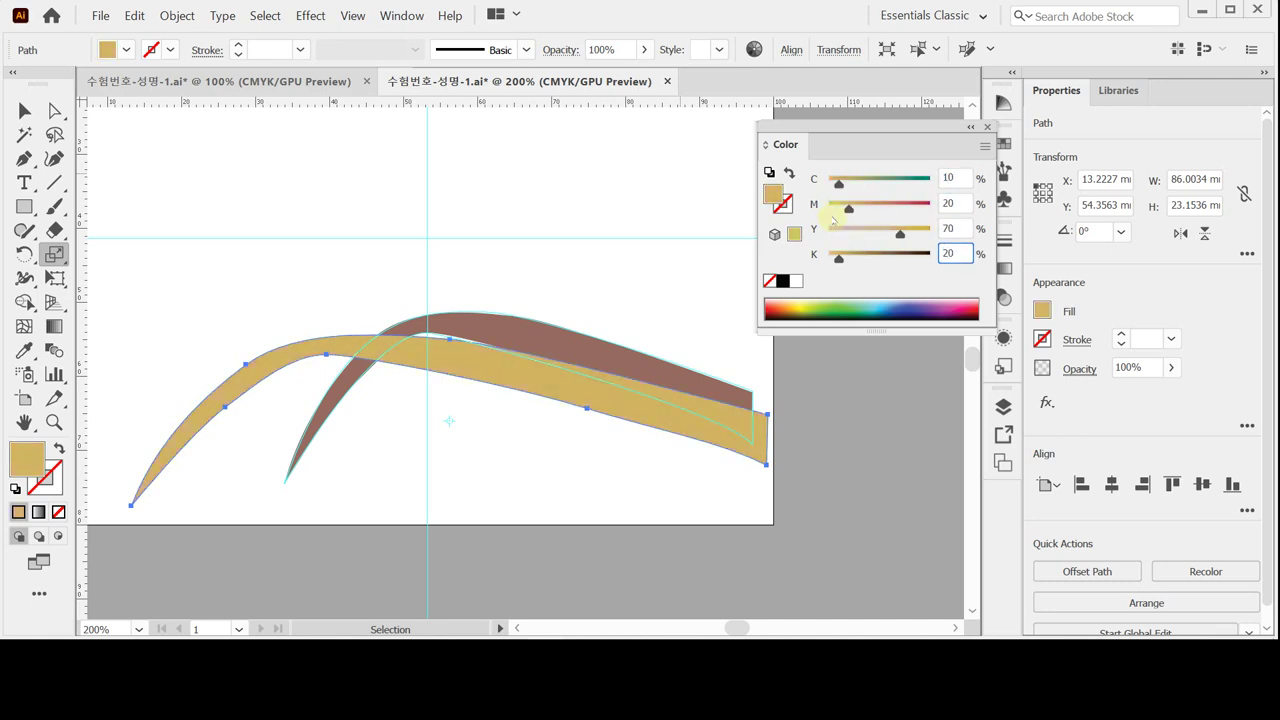
pyautogui.press('Return')
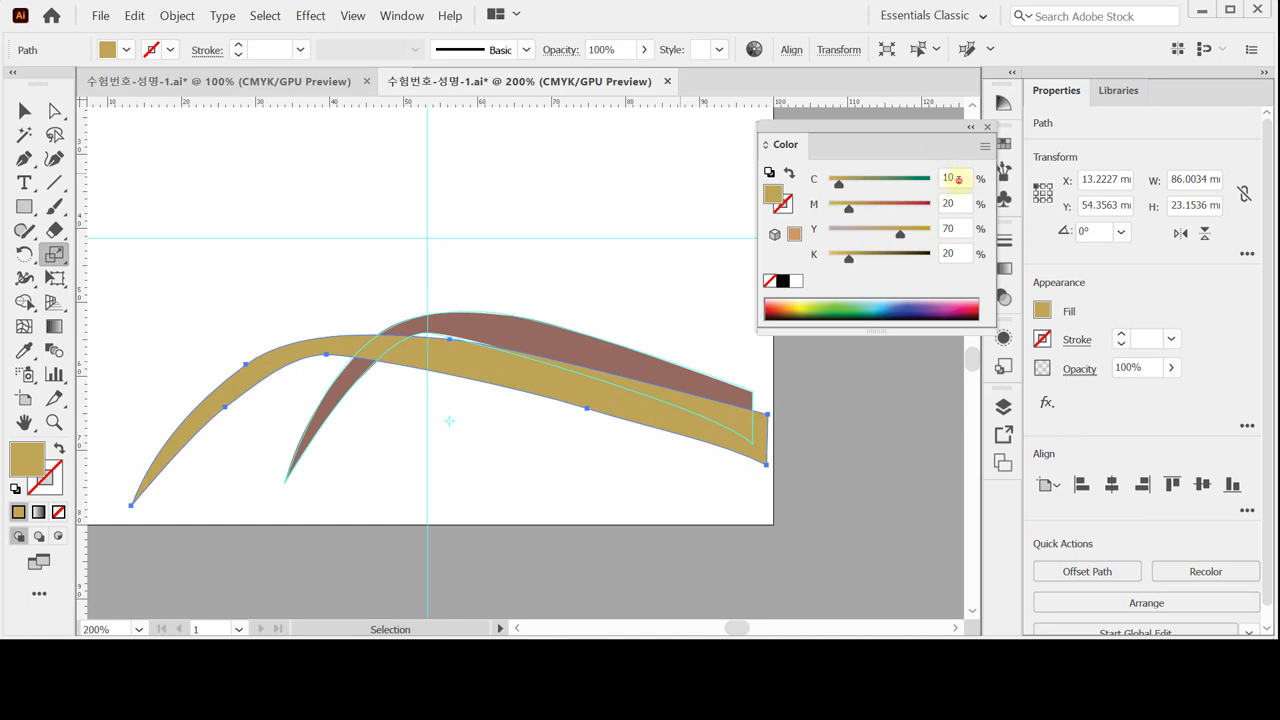
pyautogui.click(960, 179)
# Step: Rotate the ochre branch clockwise to about 356.4° and move it so its right end meets the brown branch's end
pyautogui.click(24, 110)
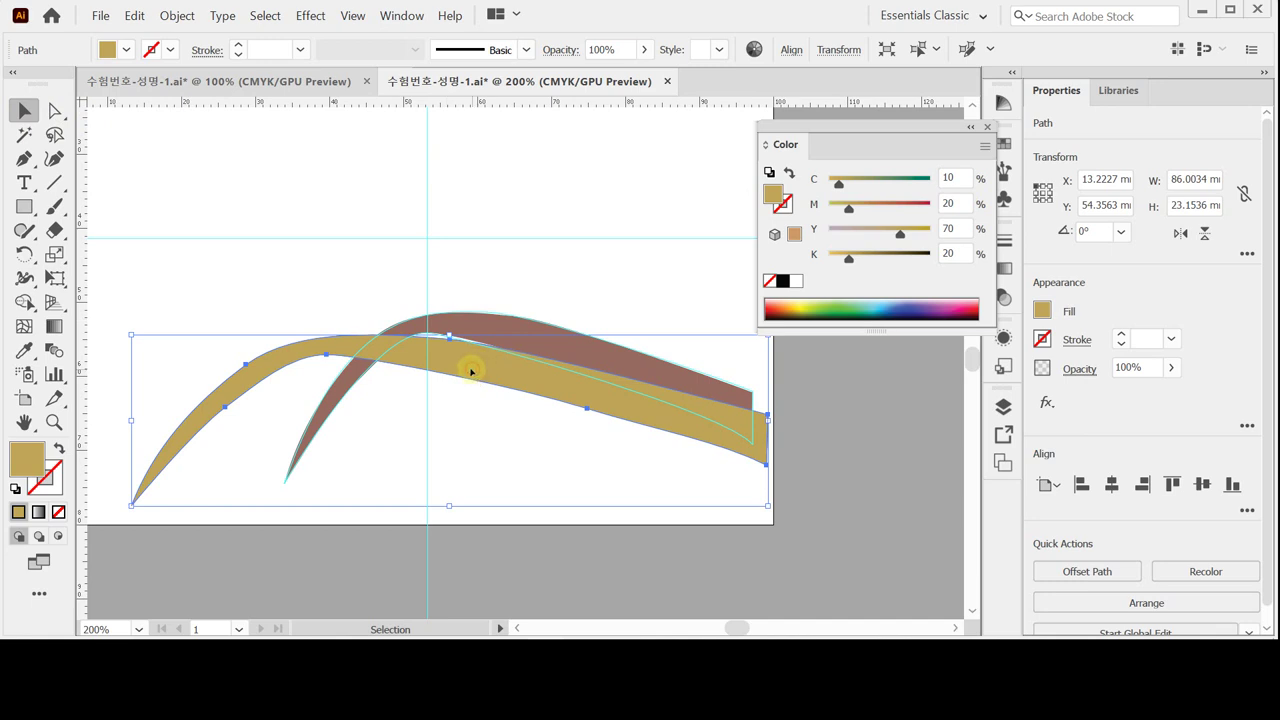
pyautogui.moveTo(471, 371); pyautogui.dragTo(462, 369)
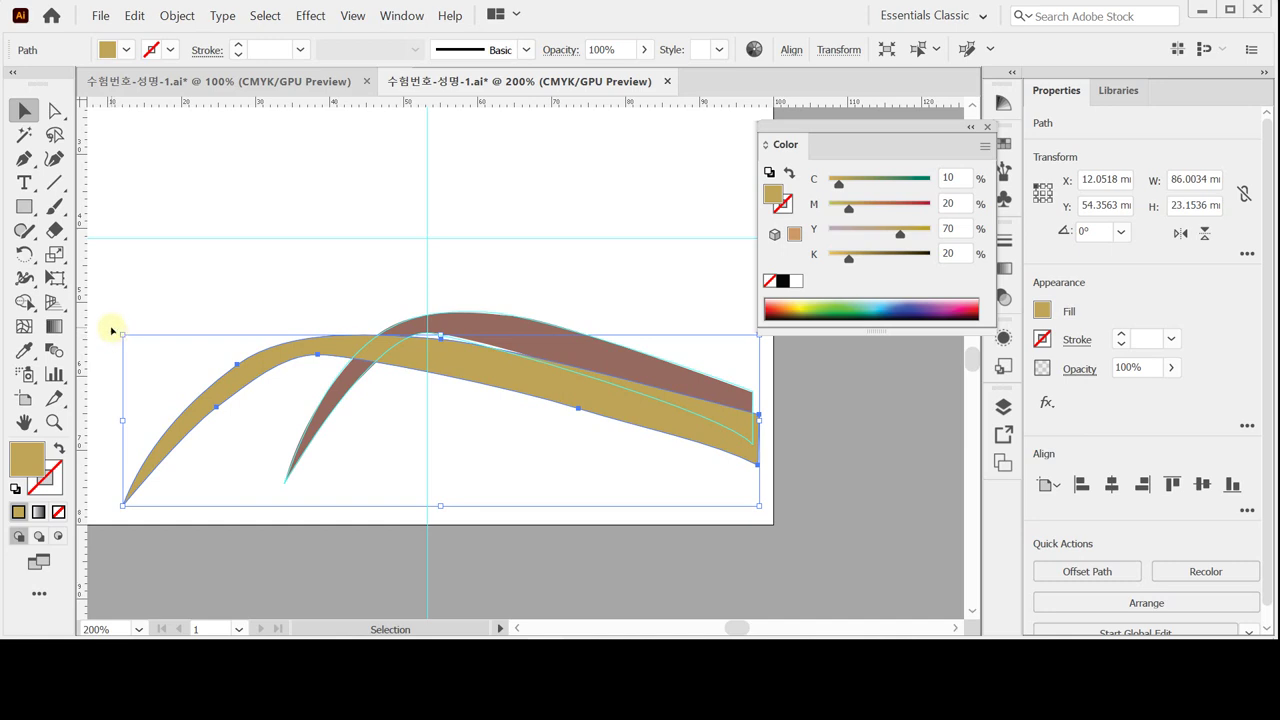
pyautogui.moveTo(114, 330); pyautogui.dragTo(125, 309)
pyautogui.moveTo(457, 378)
pyautogui.mouseDown()
pyautogui.moveTo(439, 365)
pyautogui.moveTo(451, 369)
pyautogui.mouseUp()
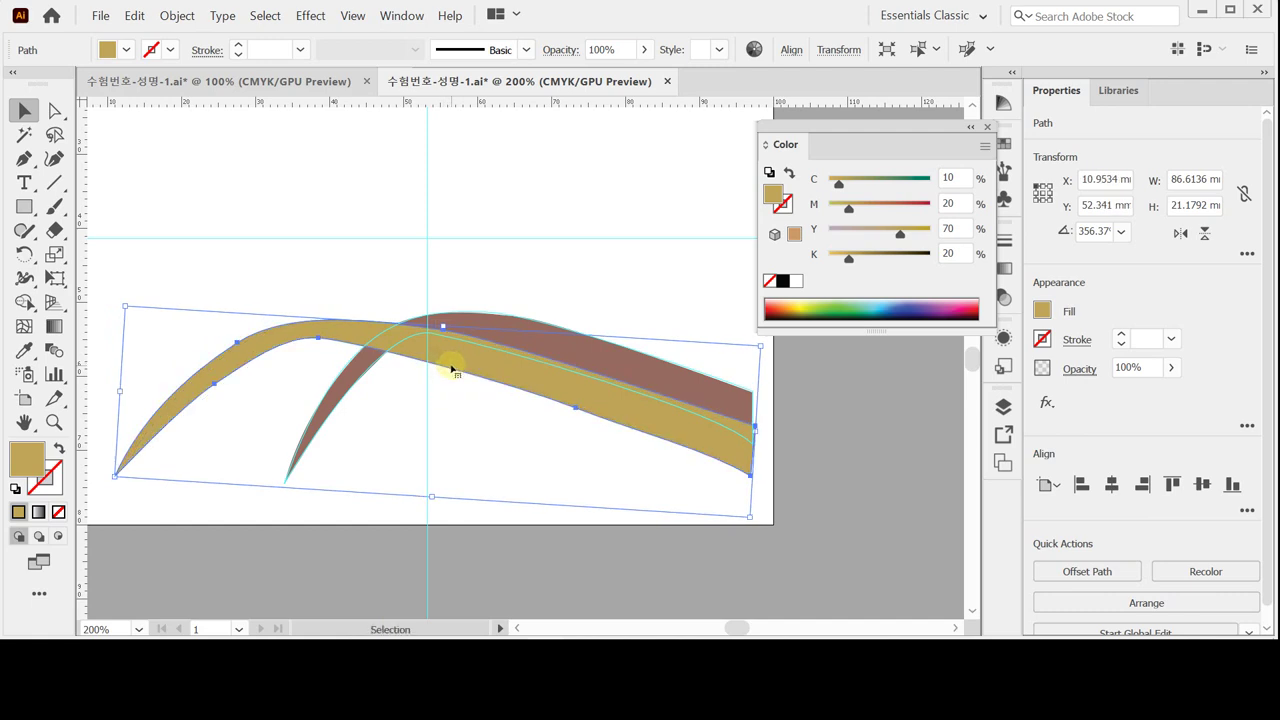
pyautogui.moveTo(451, 368); pyautogui.dragTo(448, 367)
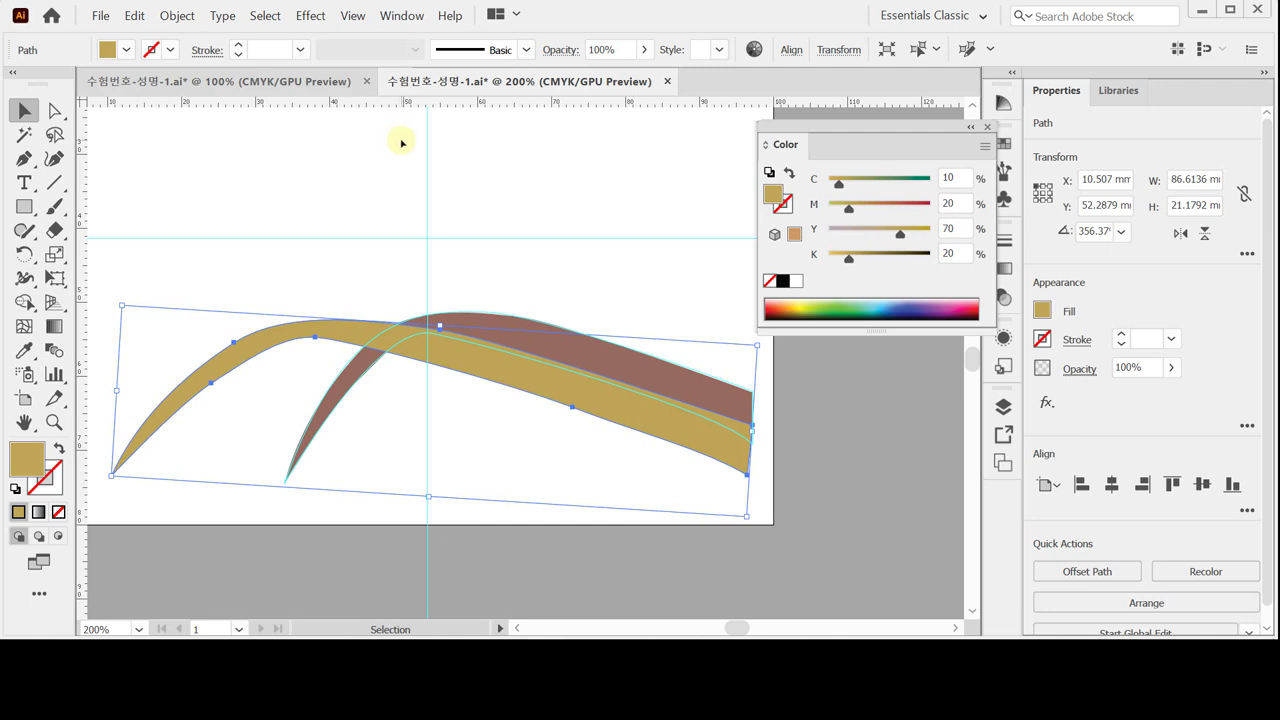
# Step: Select the four anchor points at the right ends of both branches, average them along the vertical axis, and deselect
pyautogui.click(352, 17)
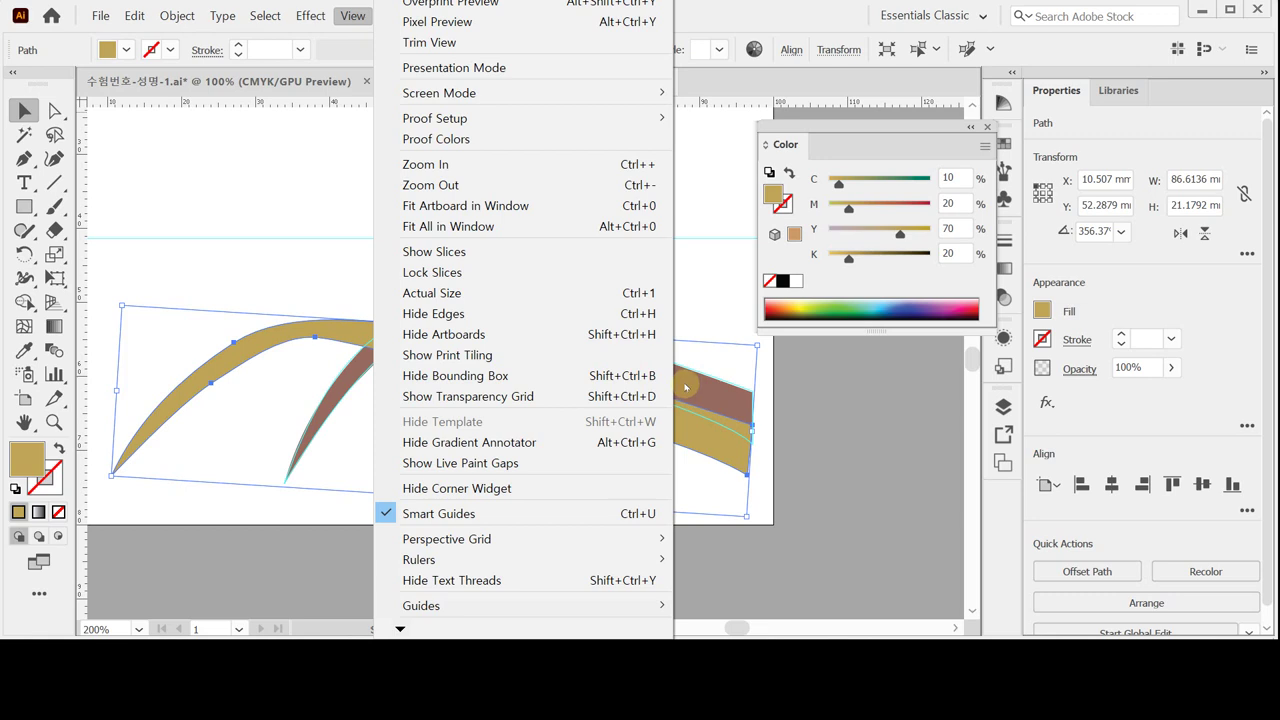
pyautogui.click(55, 110)
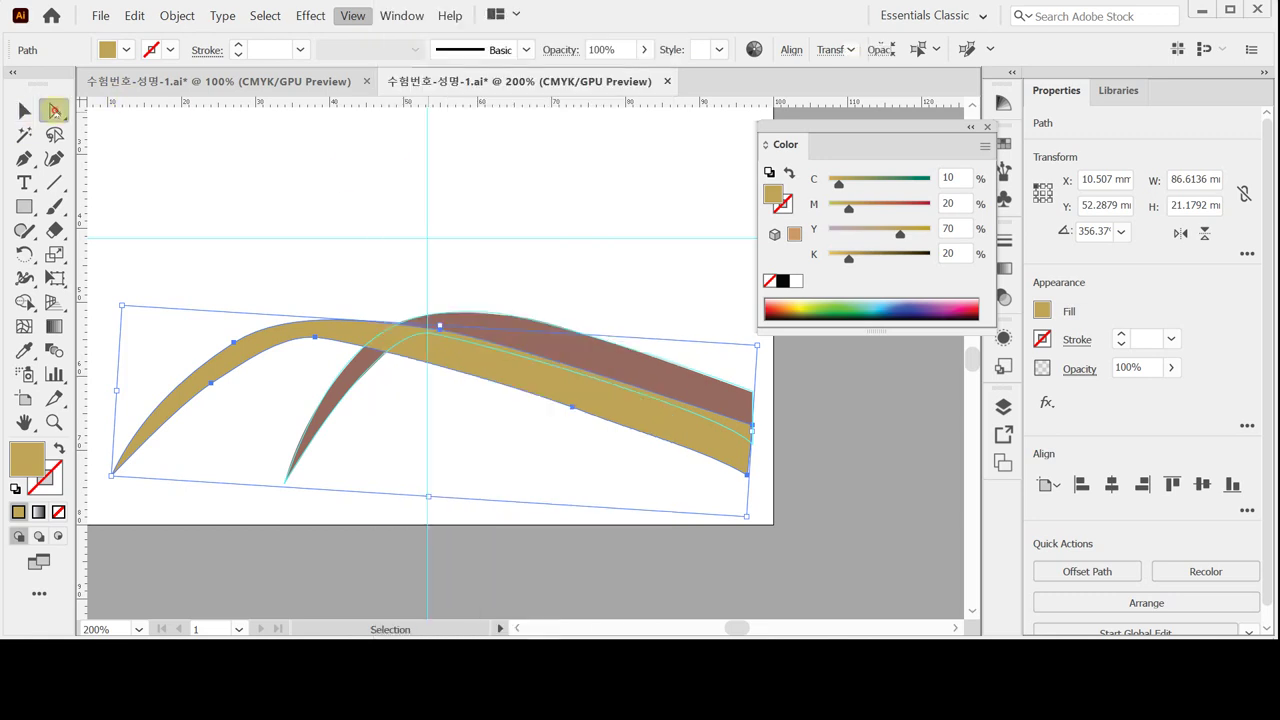
pyautogui.click(437, 236)
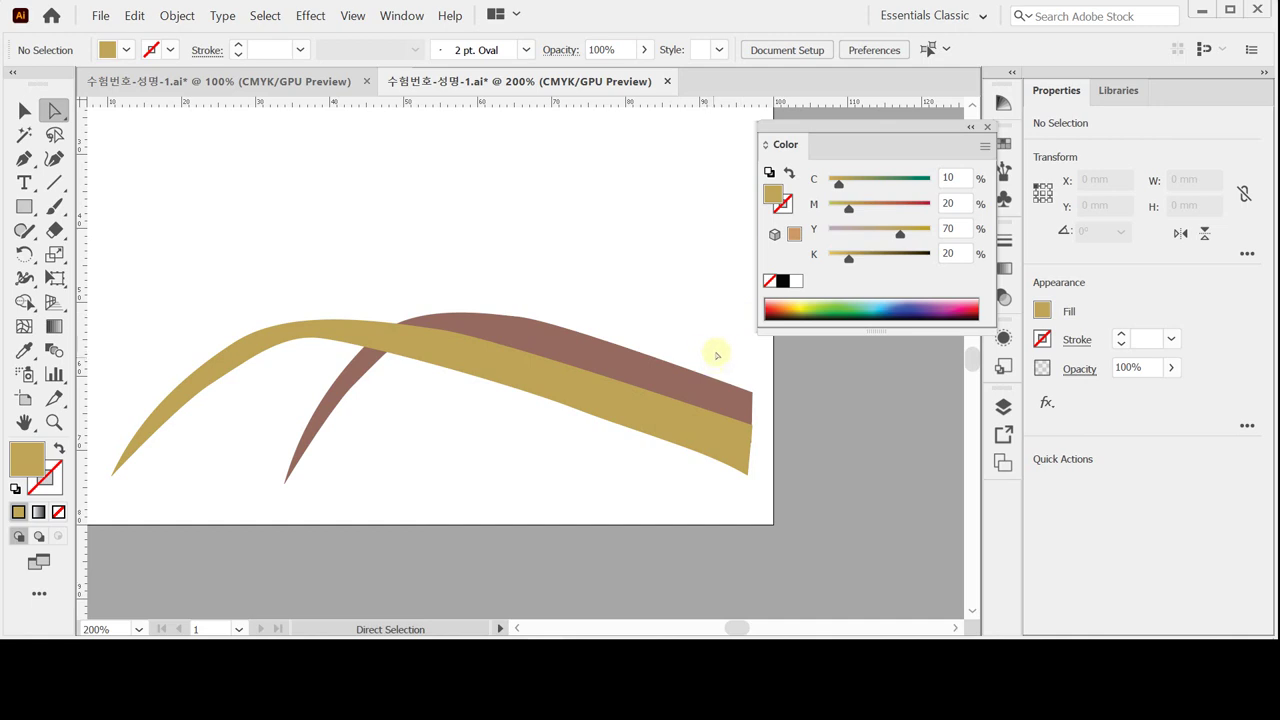
pyautogui.click(716, 349)
pyautogui.moveTo(722, 371); pyautogui.dragTo(766, 506)
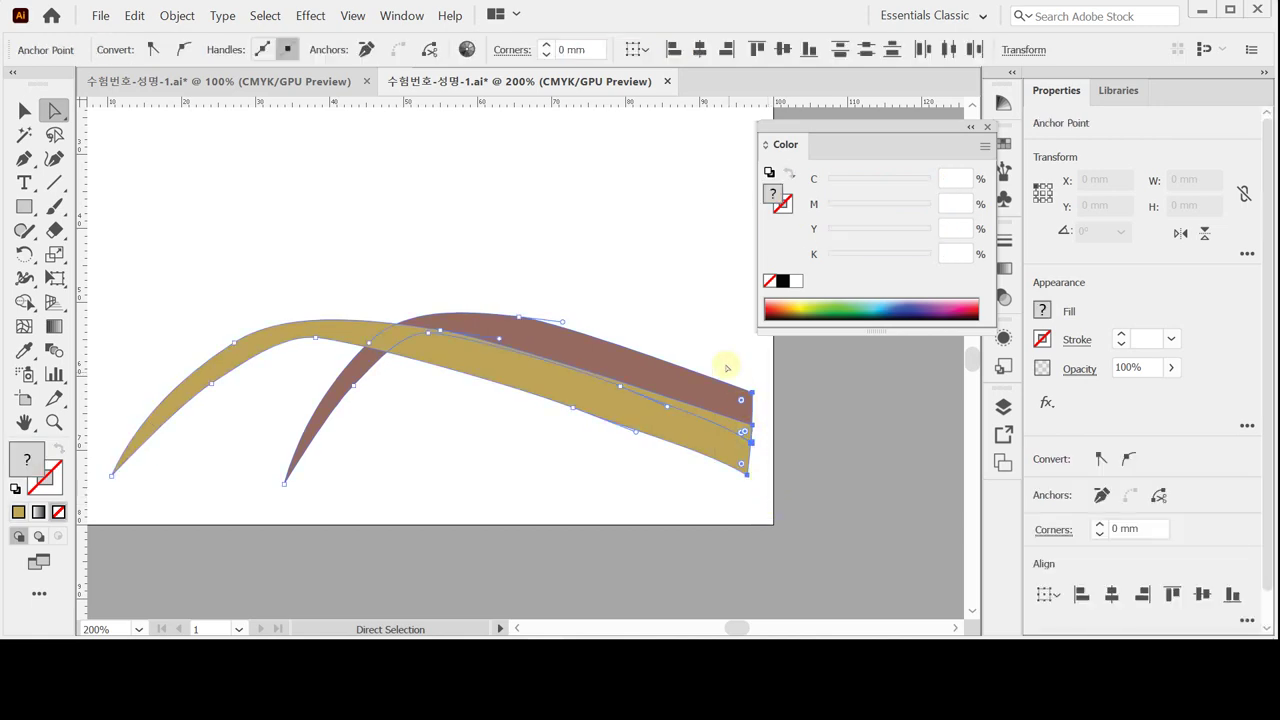
pyautogui.moveTo(727, 355); pyautogui.dragTo(765, 499)
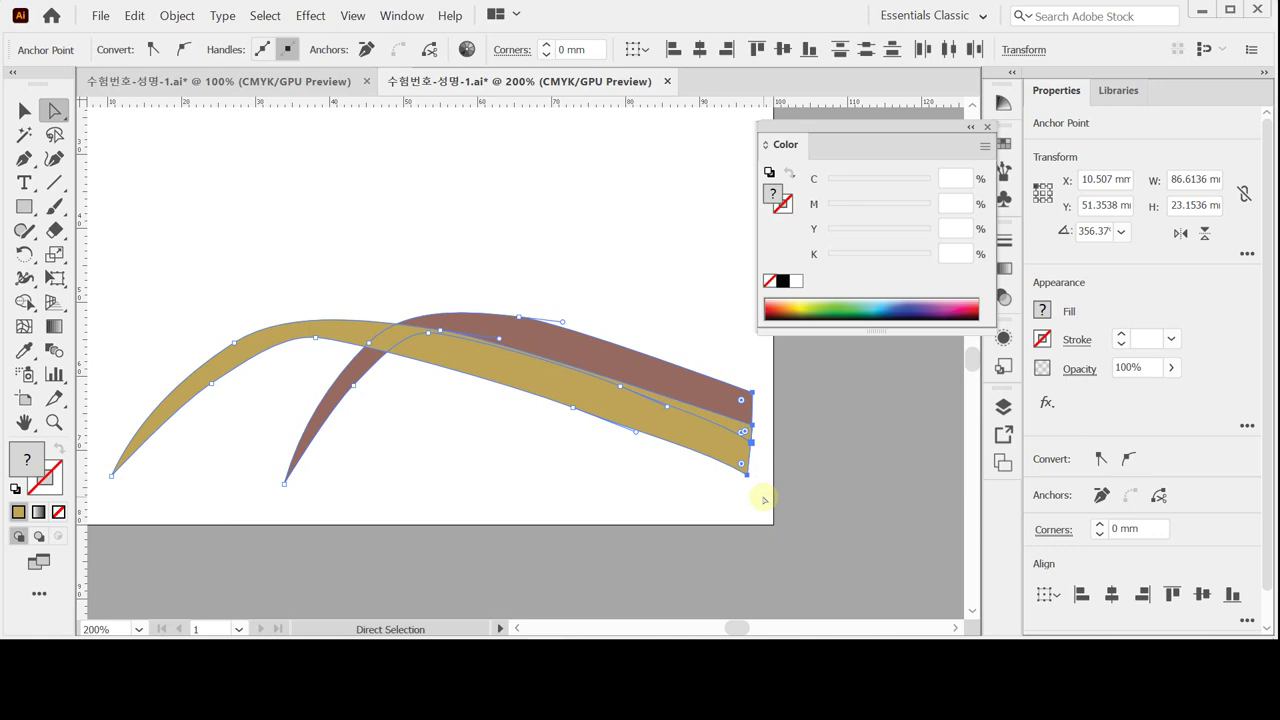
pyautogui.rightClick(614, 188)
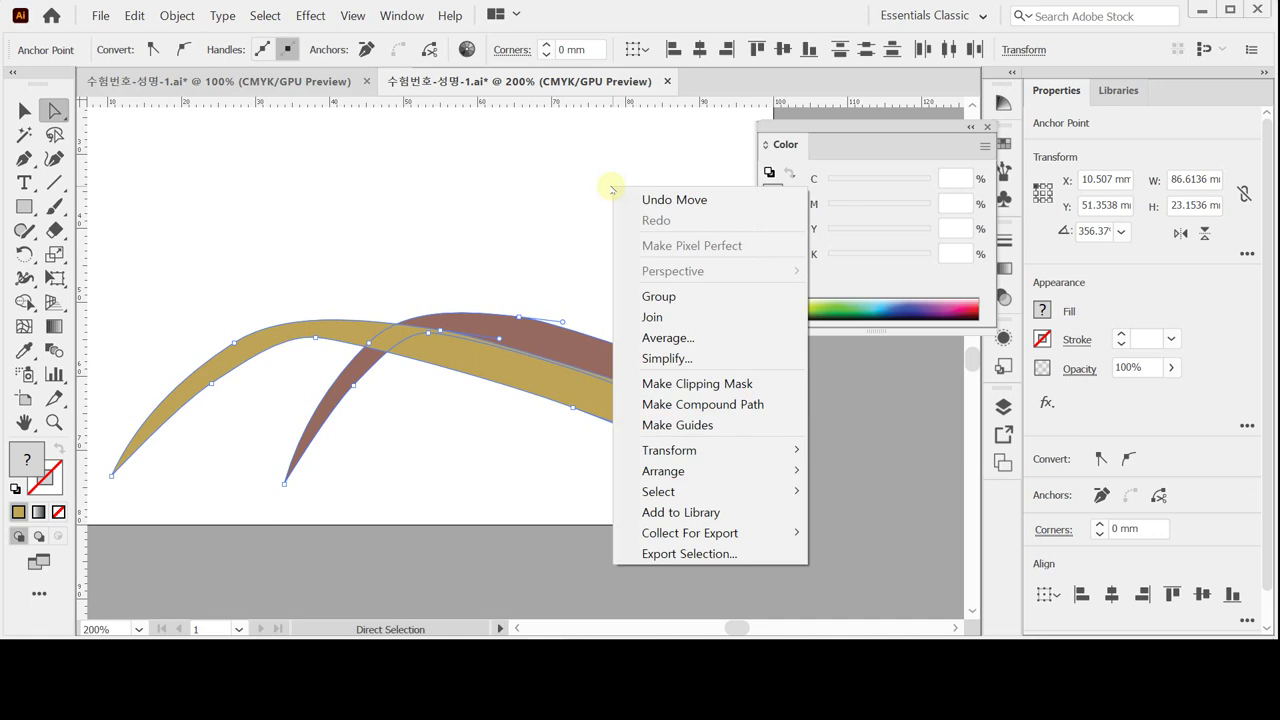
pyautogui.click(710, 338)
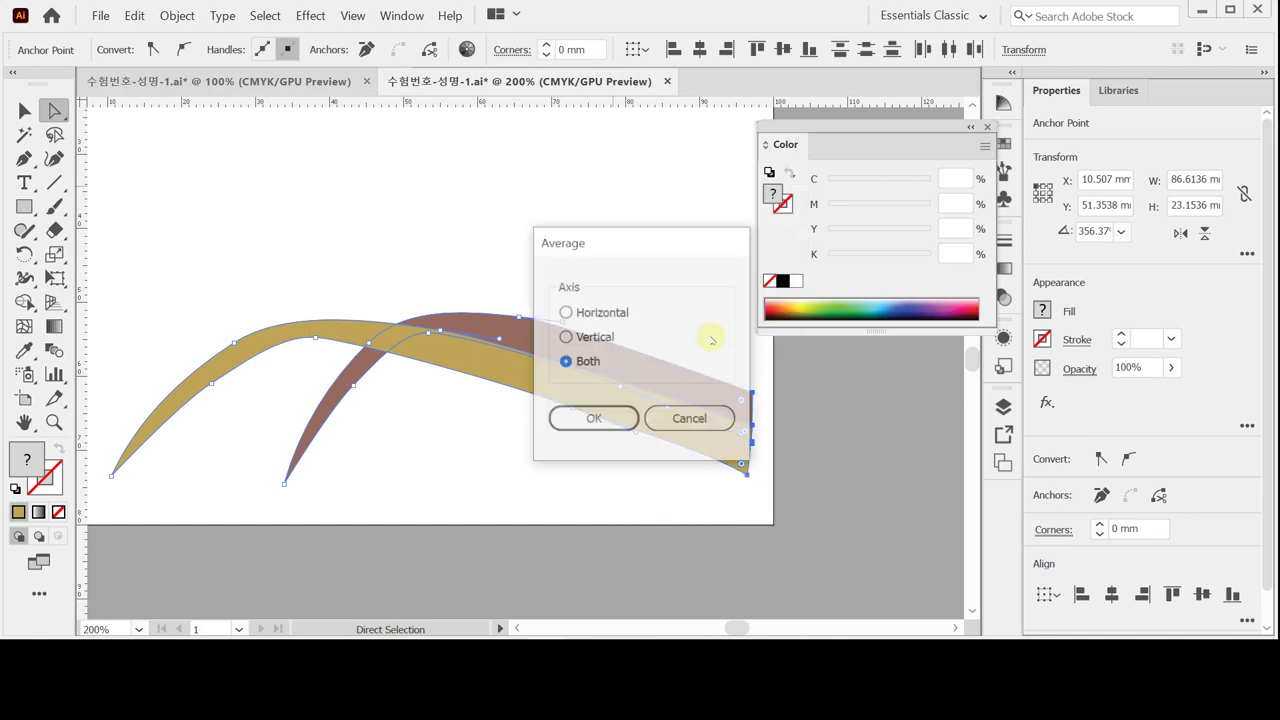
pyautogui.moveTo(658, 244); pyautogui.dragTo(600, 232)
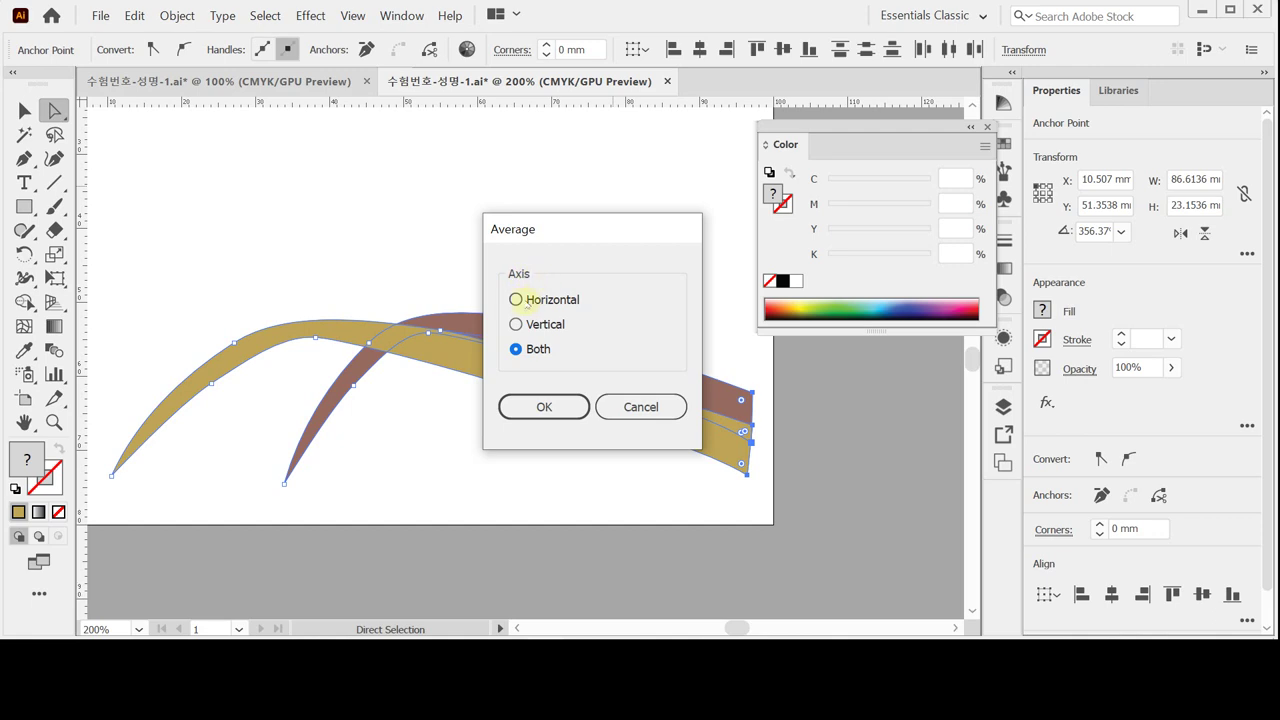
pyautogui.click(516, 299)
pyautogui.click(520, 325)
pyautogui.click(543, 406)
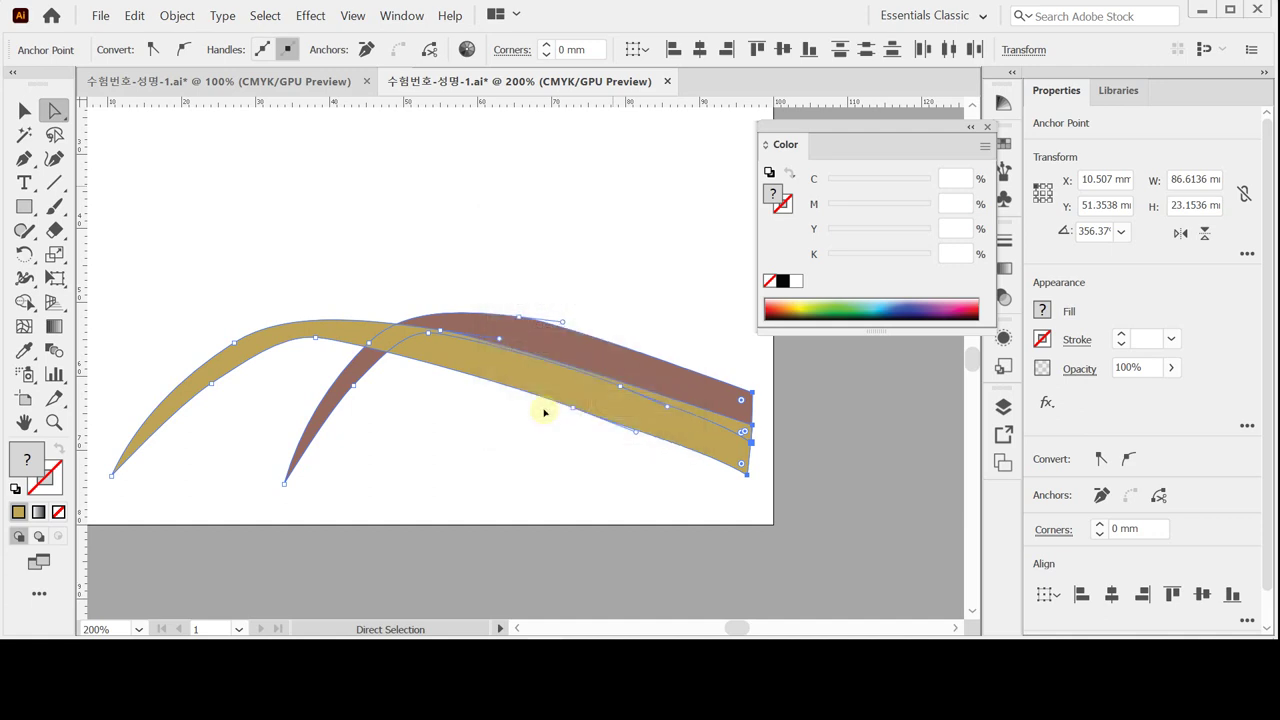
pyautogui.click(750, 509)
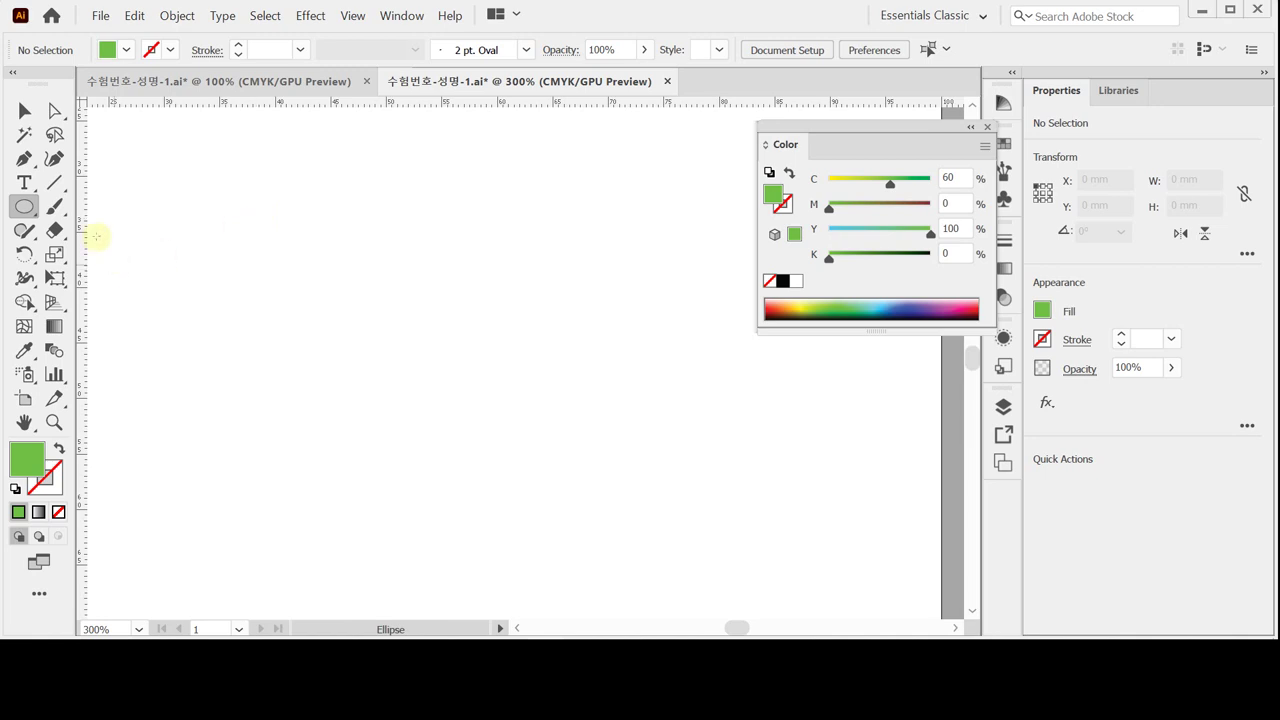
# Step: Create a green ellipse 6 mm wide and 14 mm high in the empty area of the artboard
pyautogui.click(310, 254)
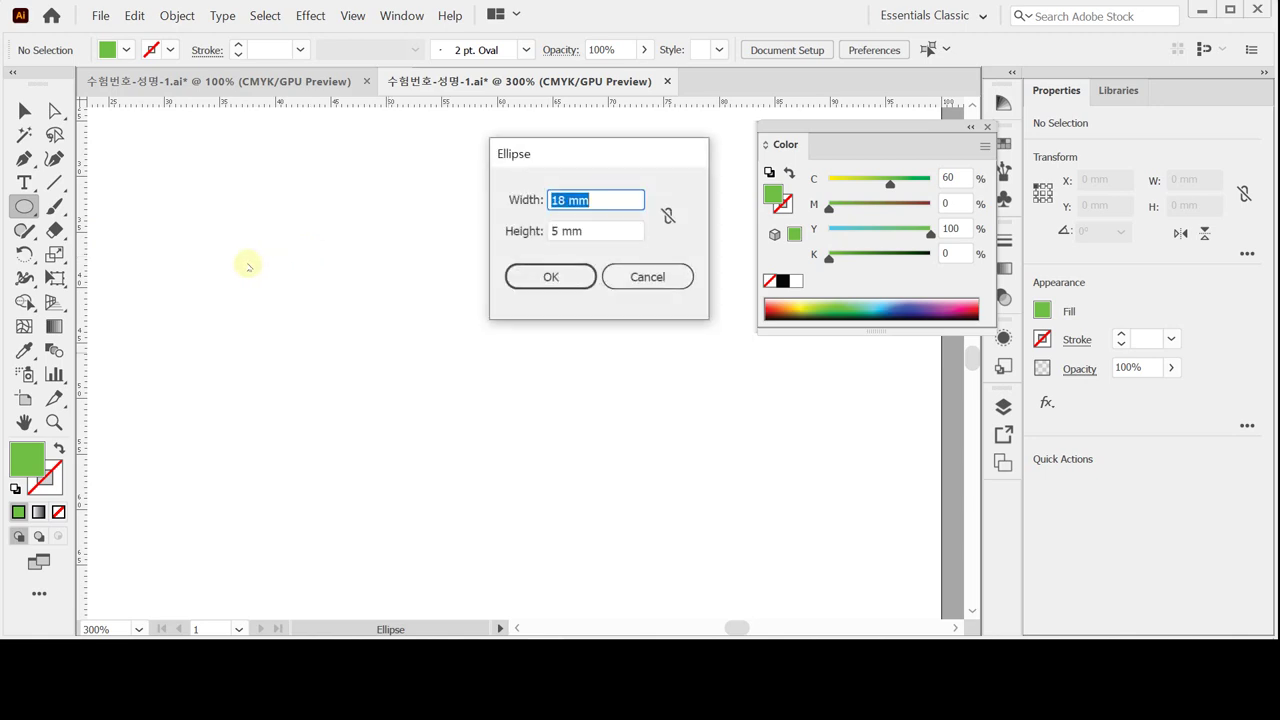
pyautogui.write('6')
pyautogui.press('Tab')
pyautogui.write('14')
pyautogui.press('Tab')
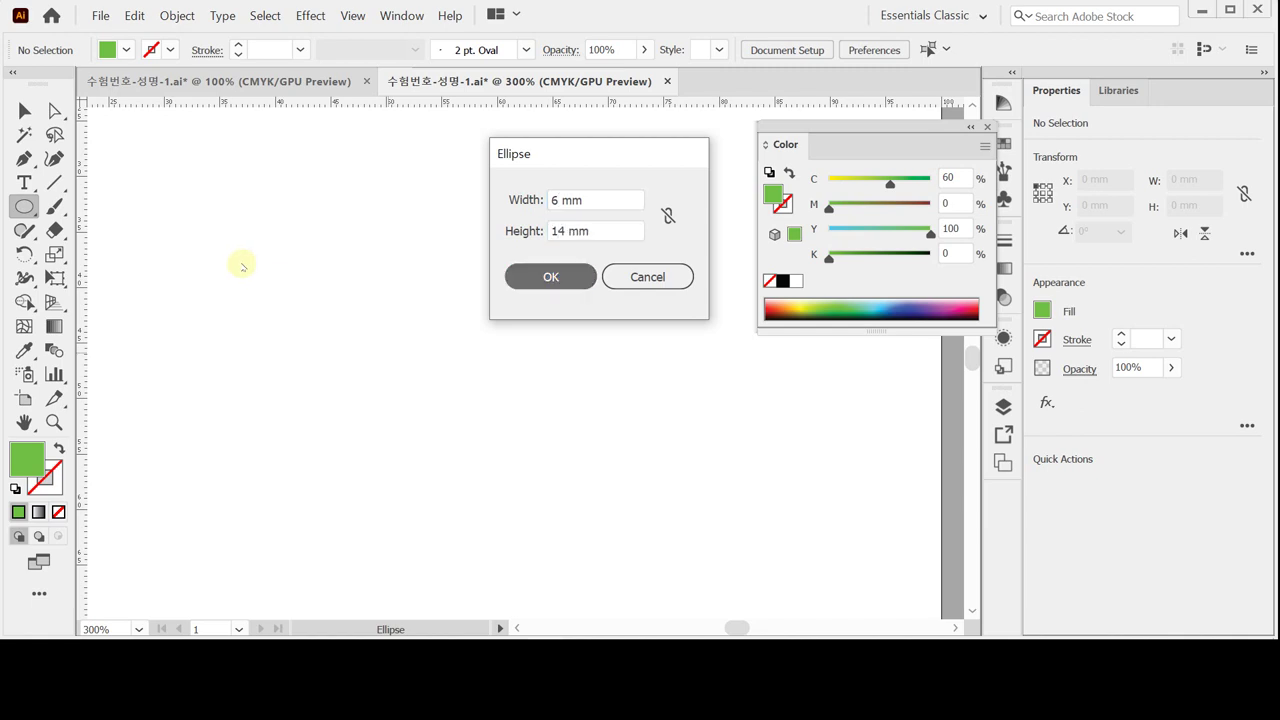
pyautogui.press('Return')
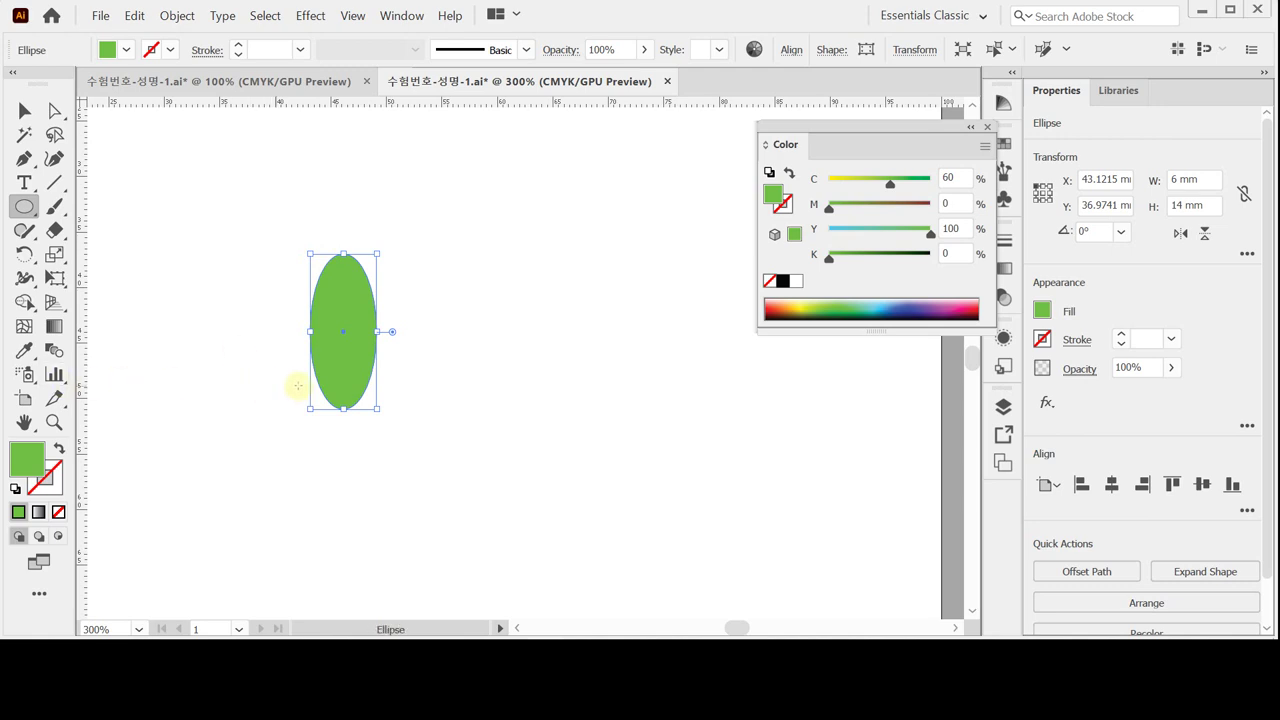
# Step: Reshape the green ellipse into an egg-like body by moving its left anchor point about 1.9 mm outward and 1.9 mm down
pyautogui.click(392, 374)
pyautogui.moveTo(400, 377); pyautogui.dragTo(423, 394)
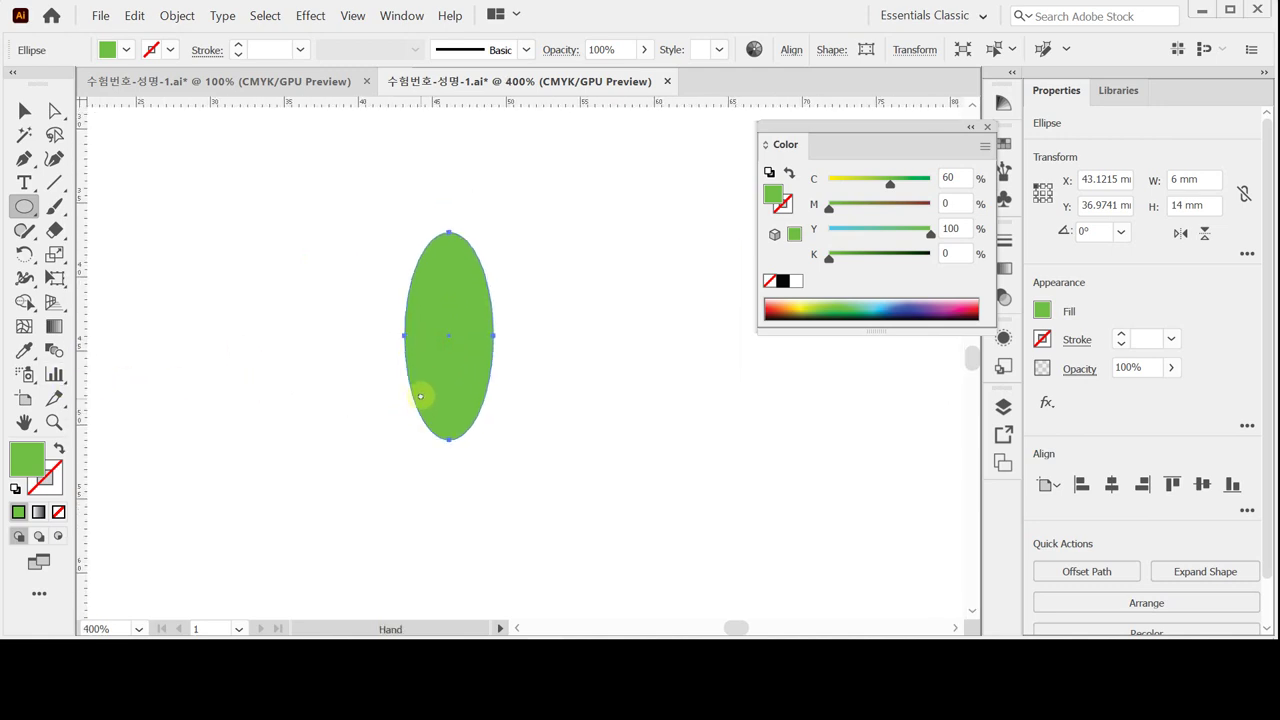
pyautogui.click(55, 108)
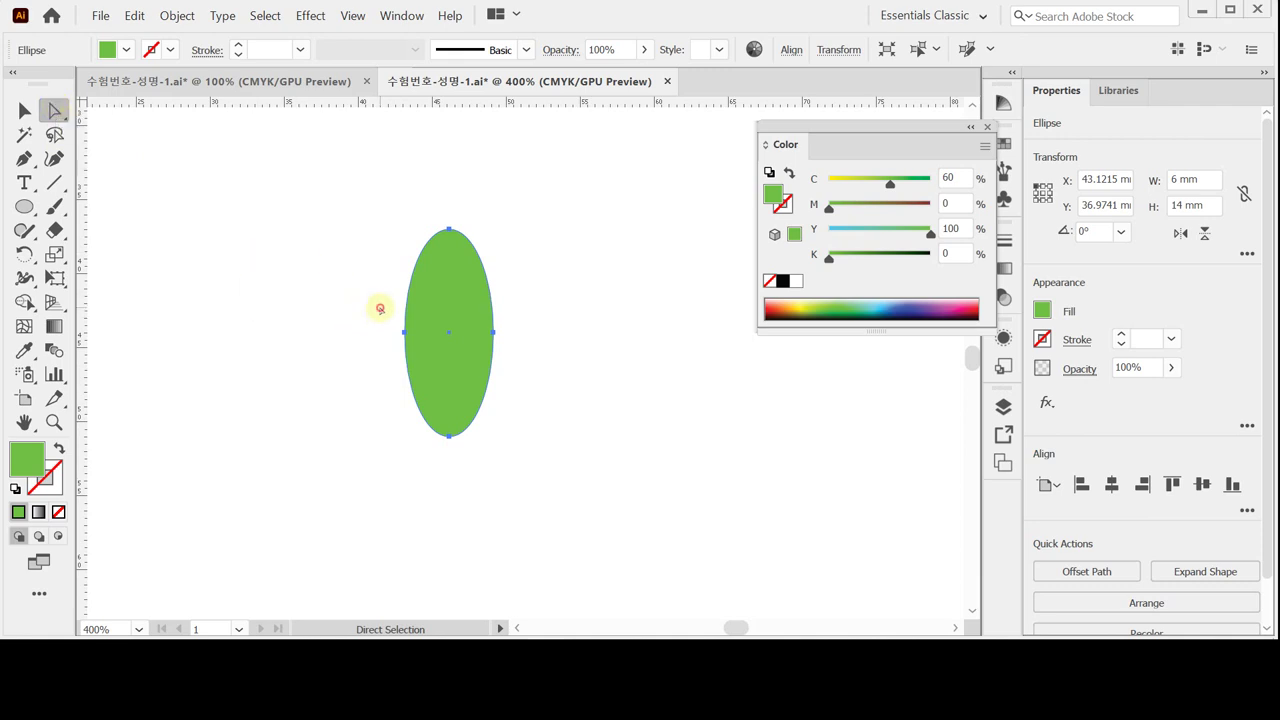
pyautogui.moveTo(380, 308); pyautogui.dragTo(414, 350)
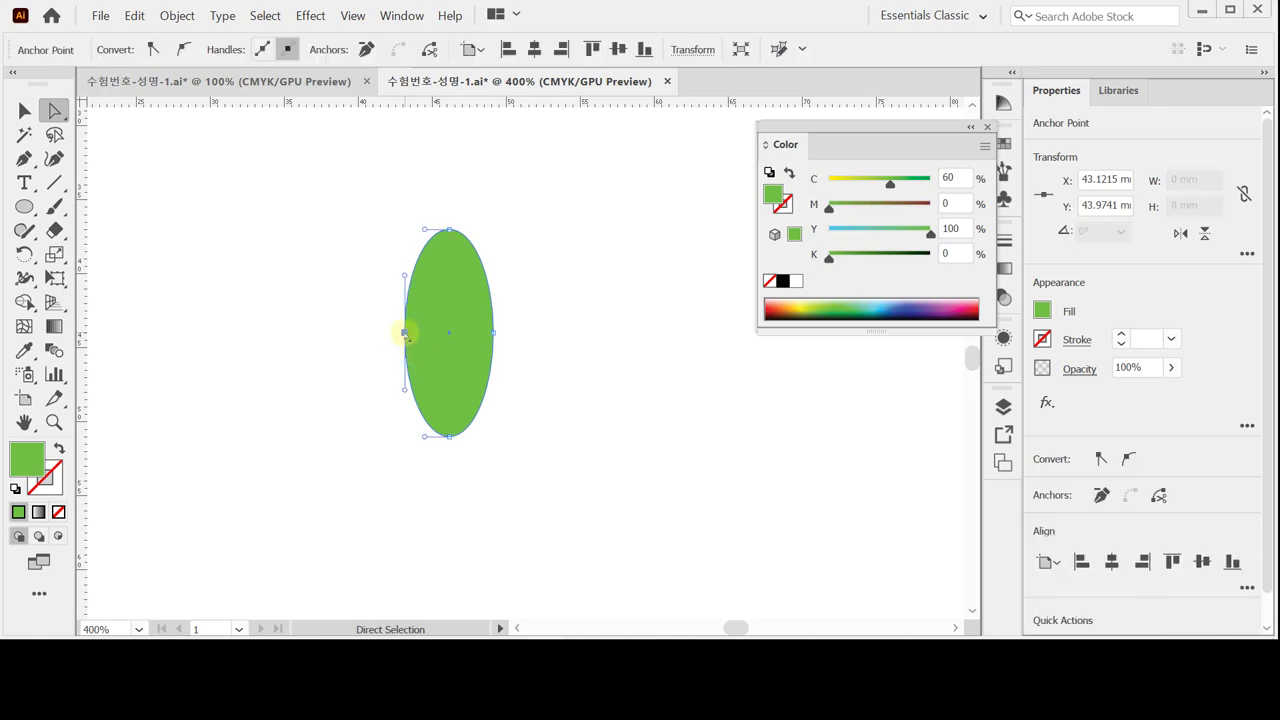
pyautogui.moveTo(404, 333); pyautogui.dragTo(377, 357)
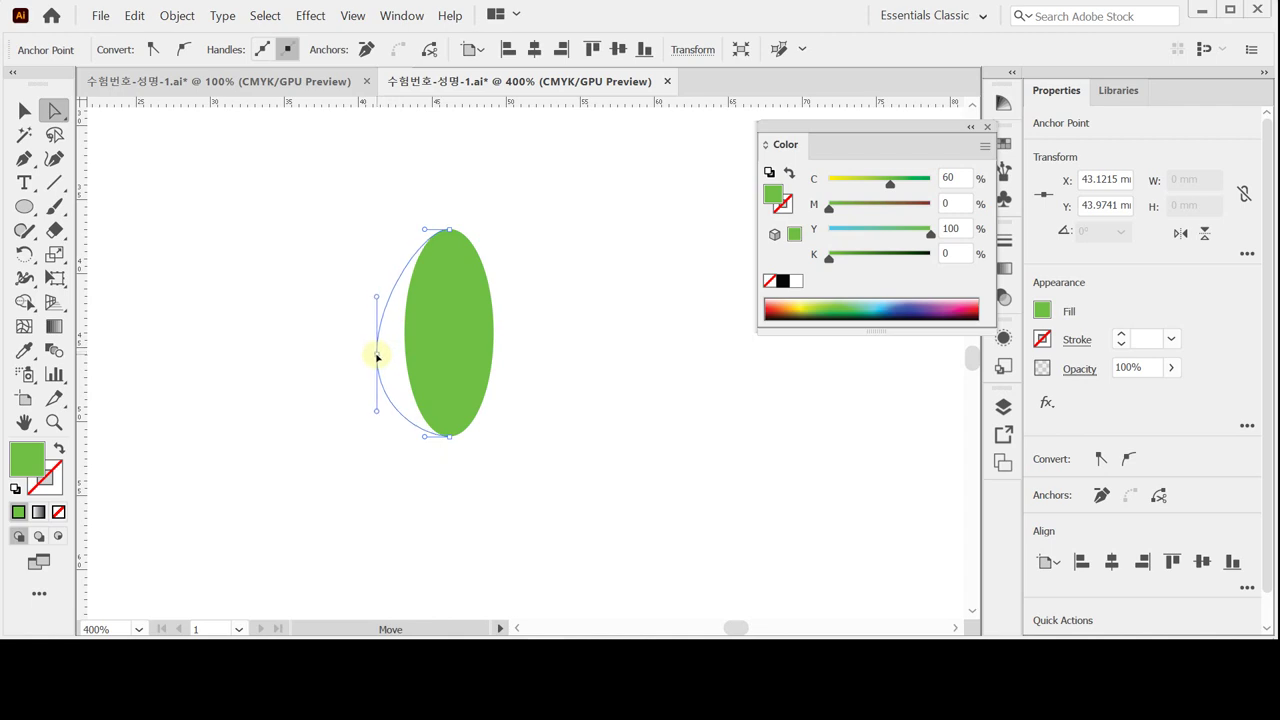
pyautogui.moveTo(377, 356); pyautogui.dragTo(377, 360)
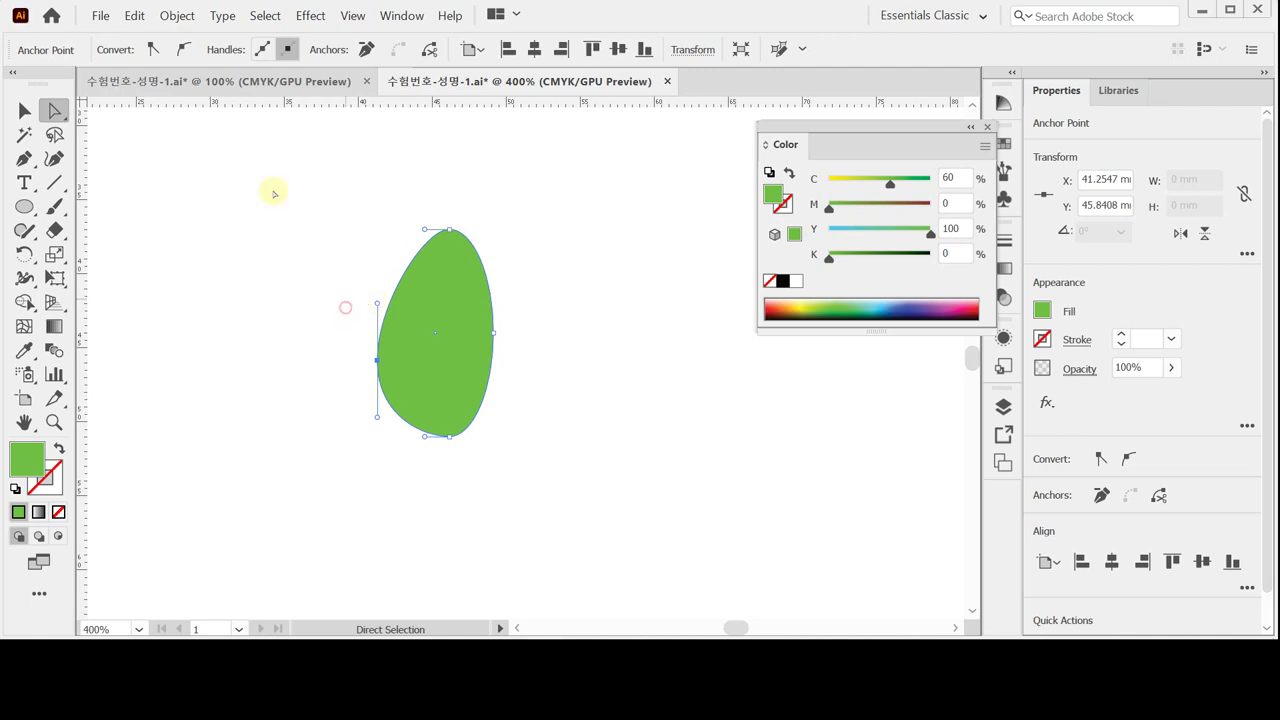
# Step: Draw an eye ellipse about 3.1 mm wide and 6.9 mm high over the green shape's upper left side
pyautogui.click(27, 206)
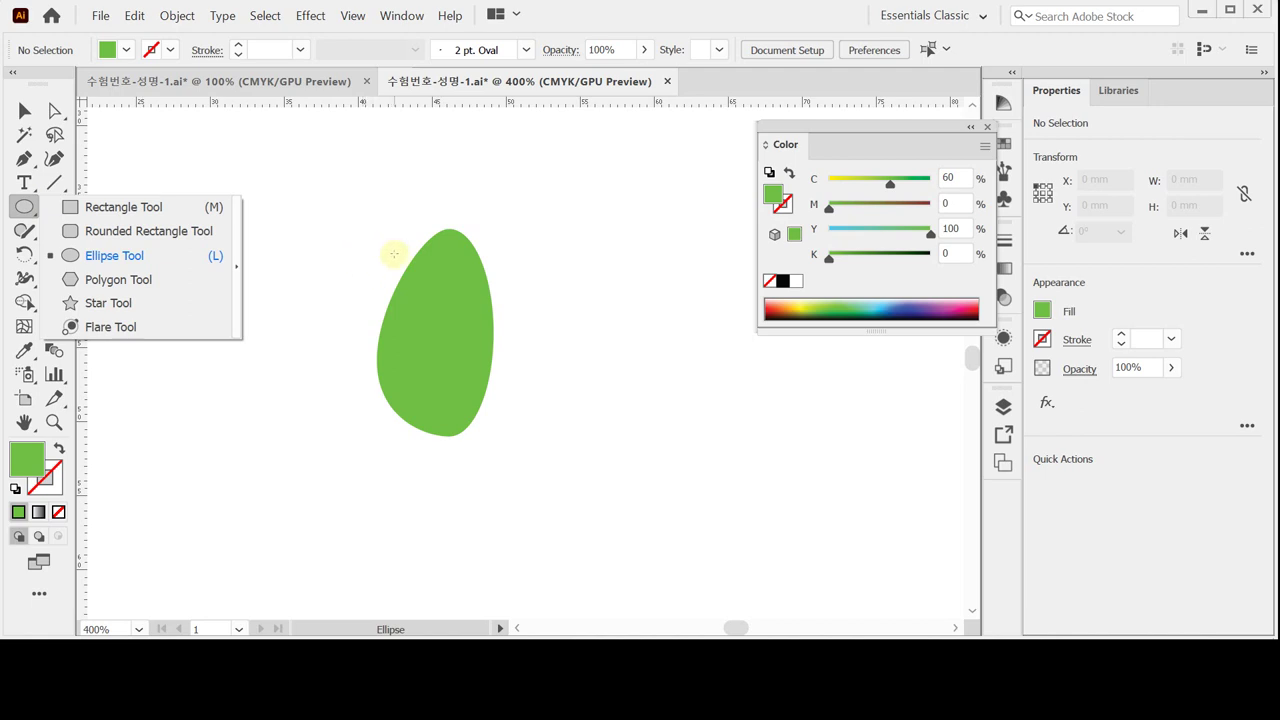
pyautogui.click(431, 334)
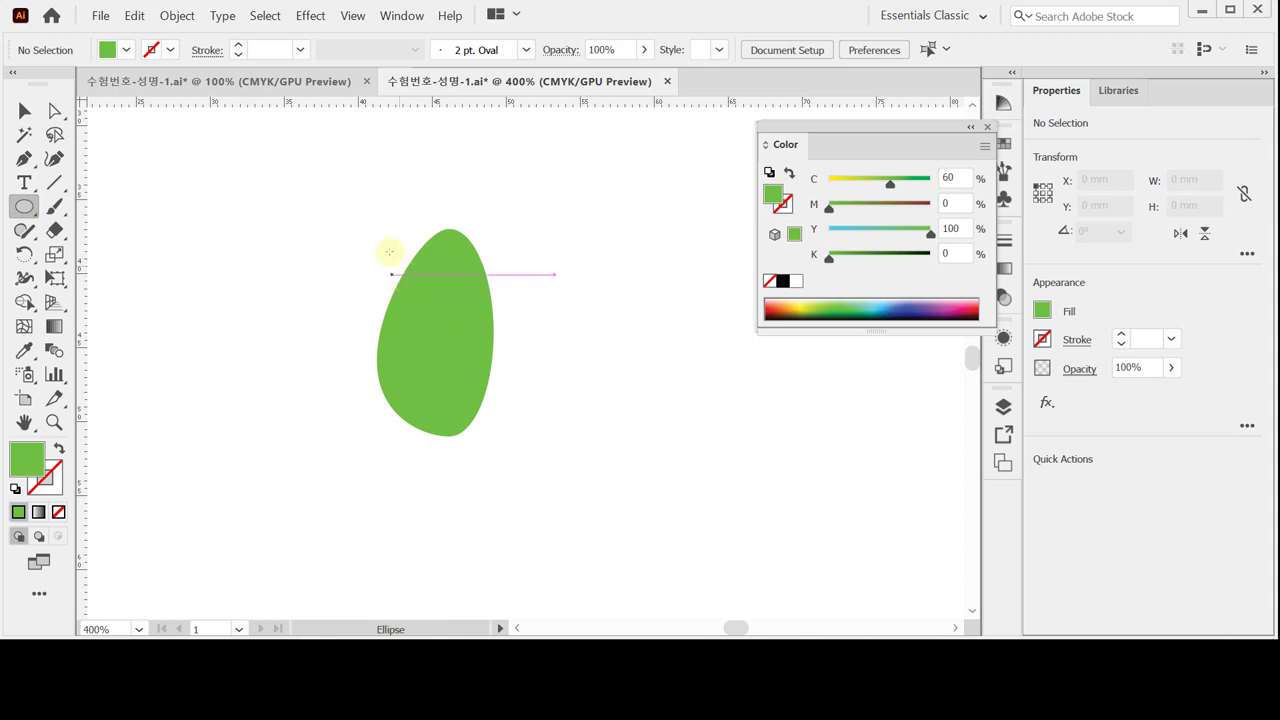
pyautogui.moveTo(386, 237); pyautogui.dragTo(431, 340)
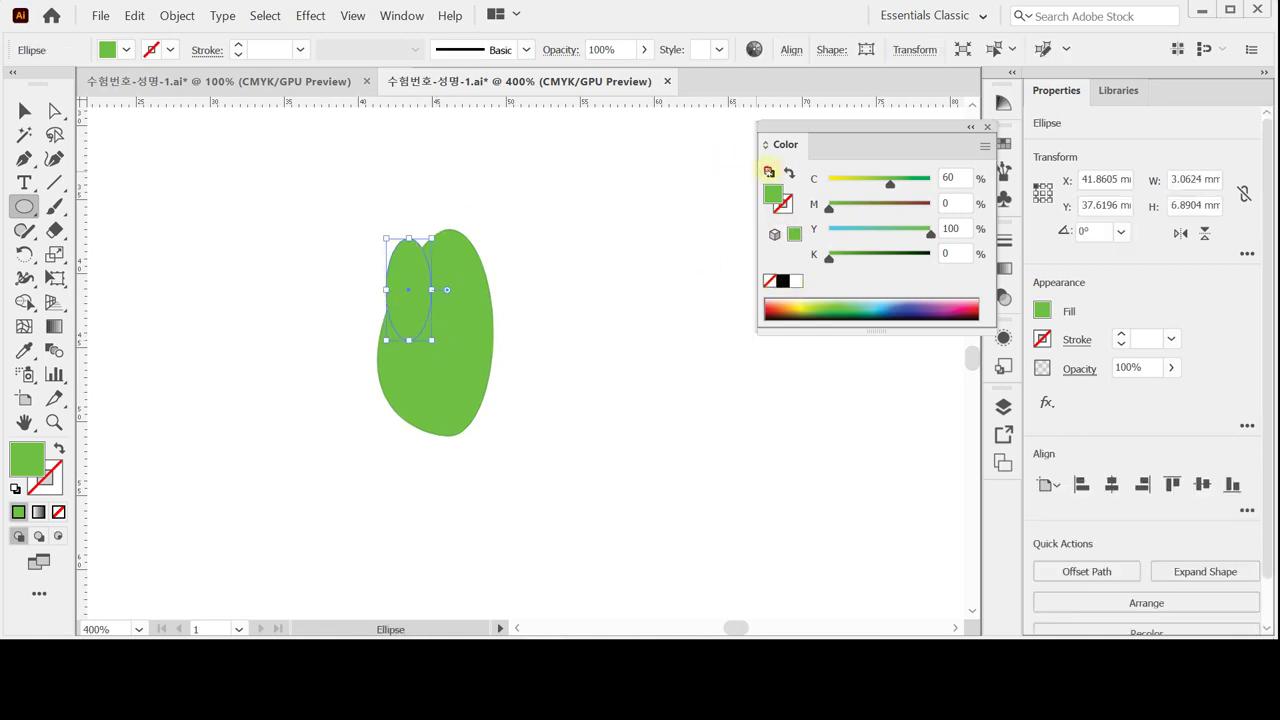
# Step: Give the eye ellipse a white fill and a 1 pt stroke in C 80, M 50, Y 90, K 10, and deselect it
pyautogui.click(769, 172)
pyautogui.click(783, 205)
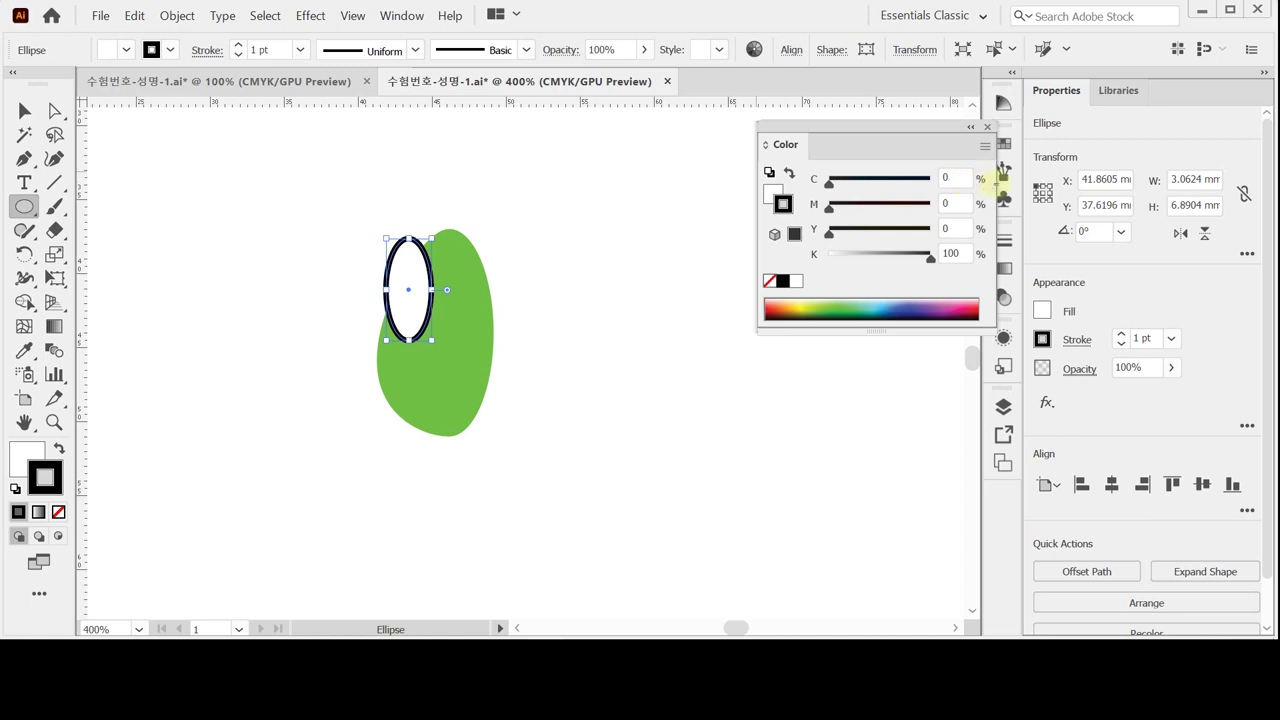
pyautogui.click(958, 178)
pyautogui.write('80')
pyautogui.press('Tab')
pyautogui.write('50')
pyautogui.press('Tab')
pyautogui.write('90')
pyautogui.press('Tab')
pyautogui.write('10')
pyautogui.press('Return')
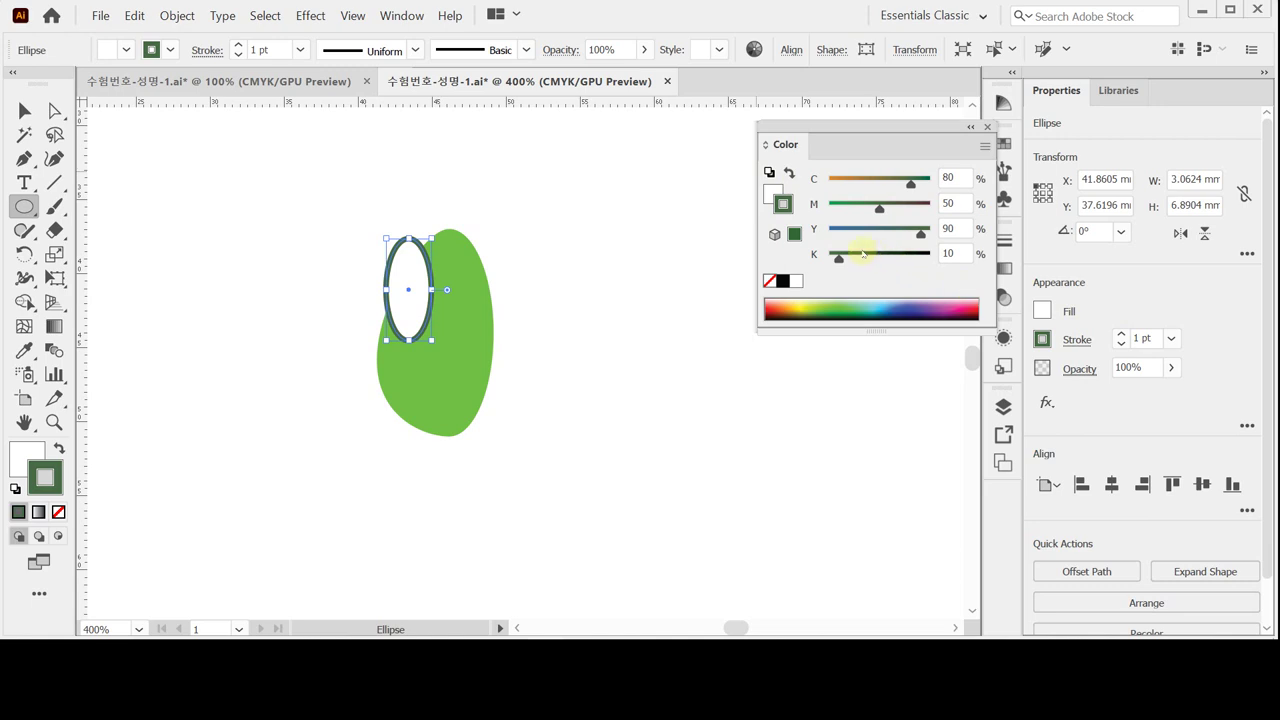
pyautogui.keyDown('ctrl'); pyautogui.click(580, 289); pyautogui.keyUp('ctrl')
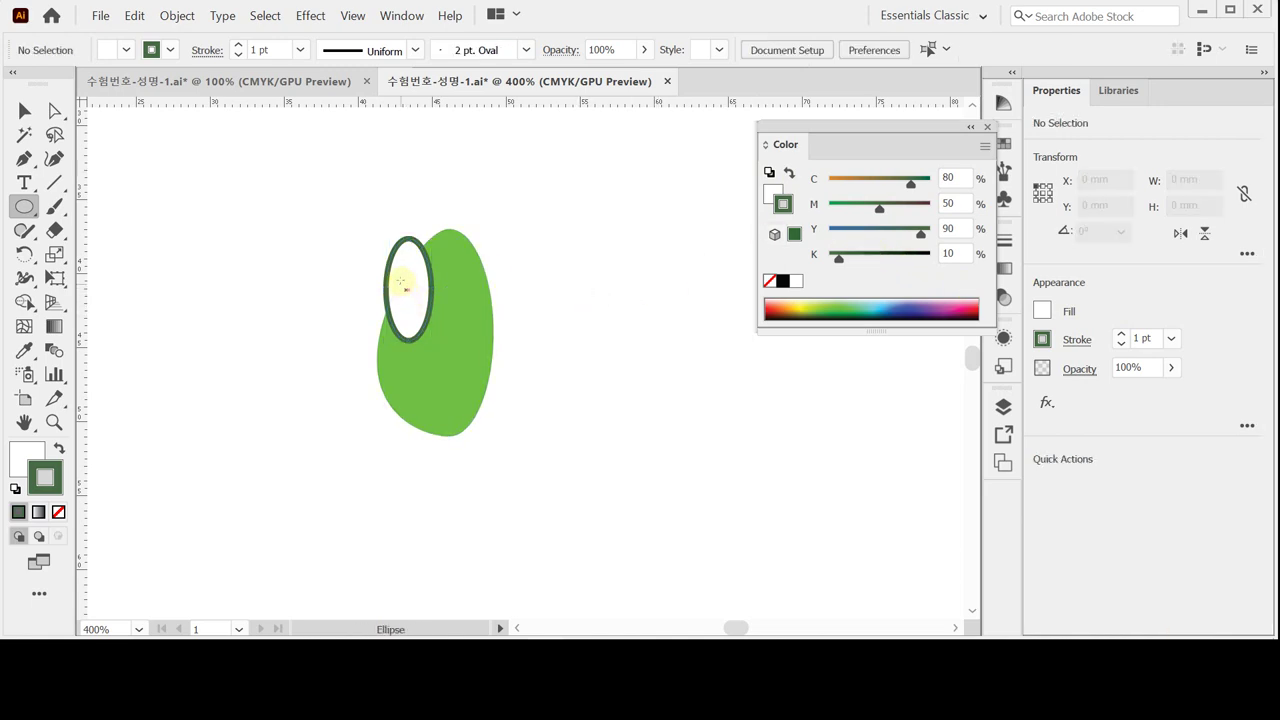
# Step: Draw a dark green pupil ellipse without stroke, about 1.6 × 3.2 mm, and move it against the eye's left edge
pyautogui.moveTo(386, 260); pyautogui.dragTo(413, 311)
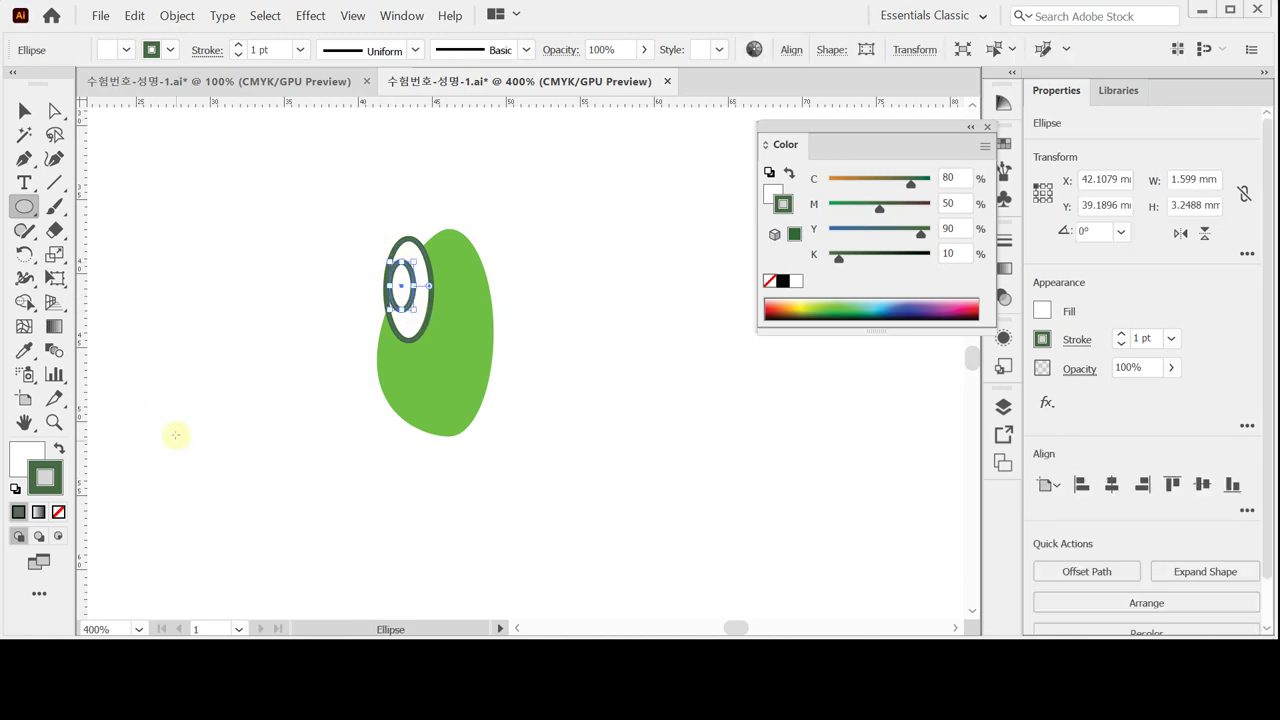
pyautogui.click(38, 452)
pyautogui.click(58, 512)
pyautogui.click(59, 448)
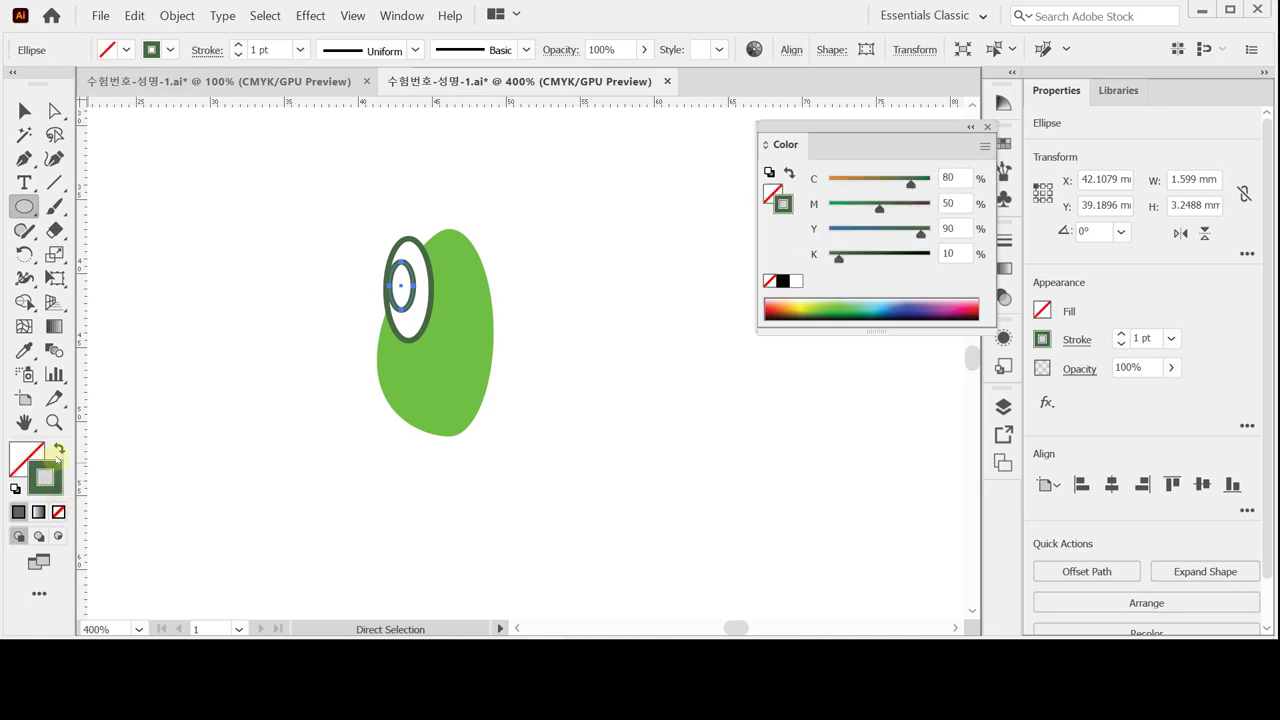
pyautogui.moveTo(400, 285); pyautogui.dragTo(397, 302)
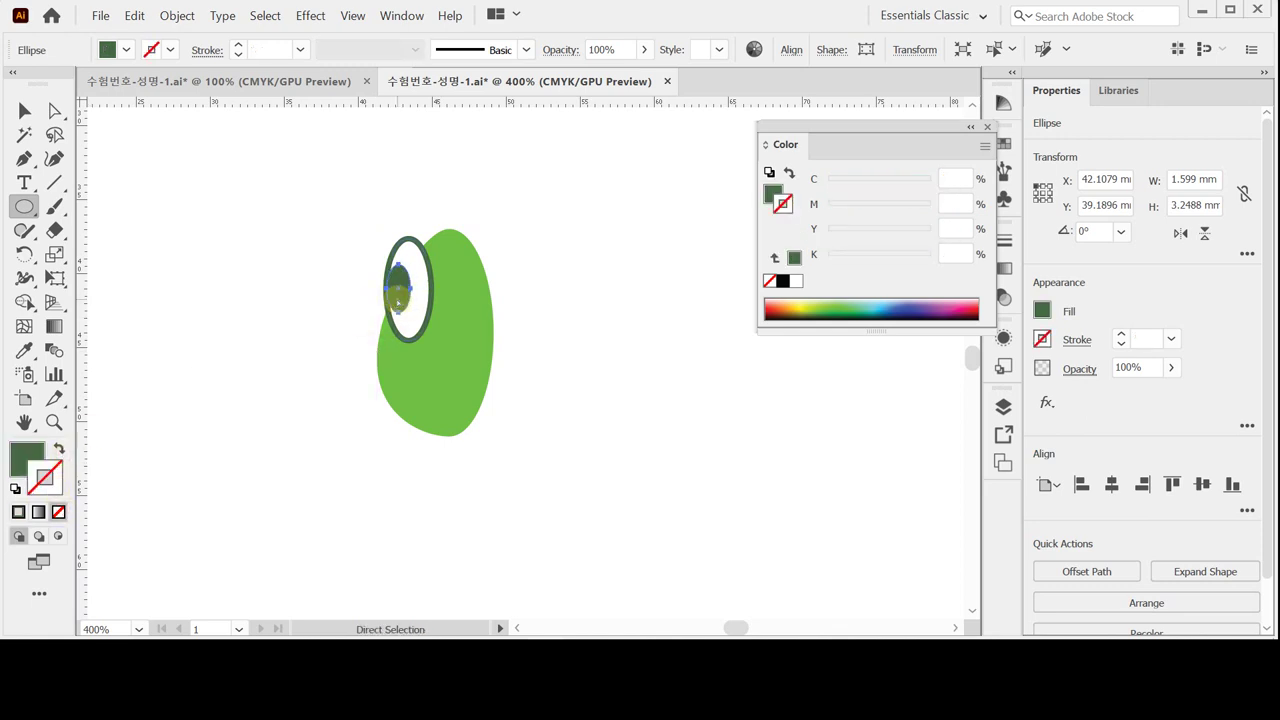
pyautogui.hotkey('ctrl', '+')
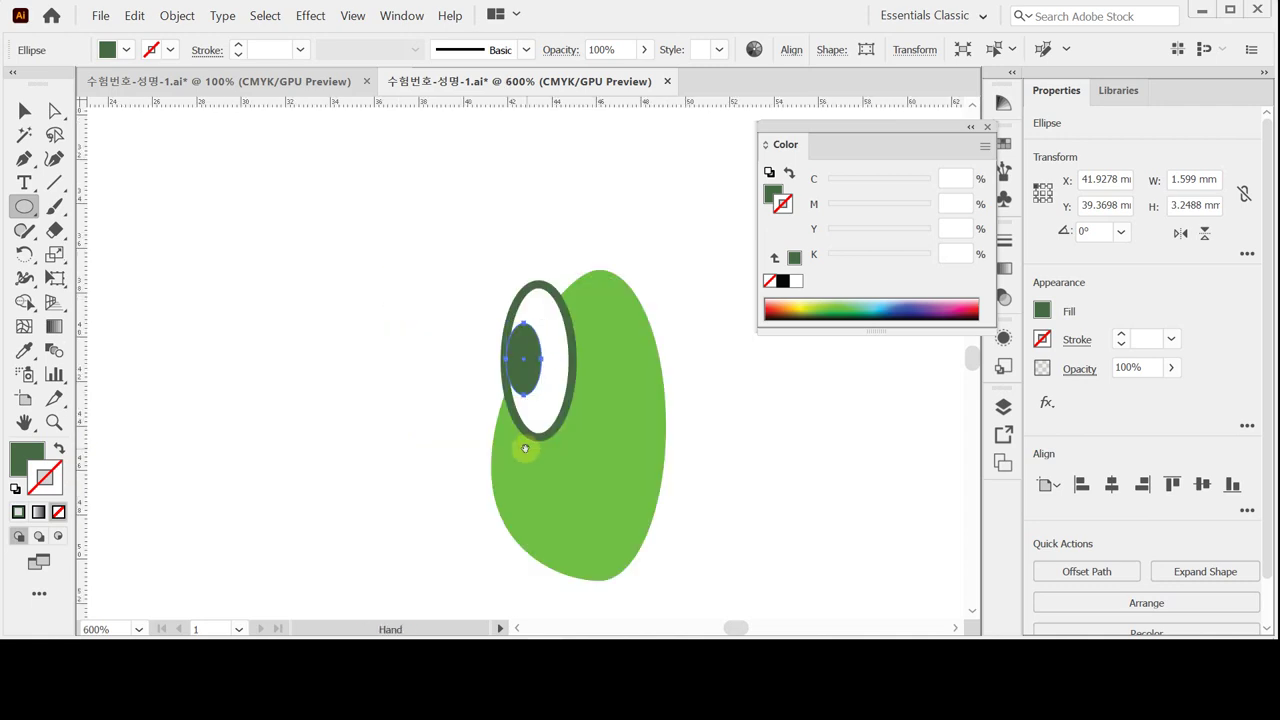
pyautogui.moveTo(526, 449); pyautogui.dragTo(411, 391)
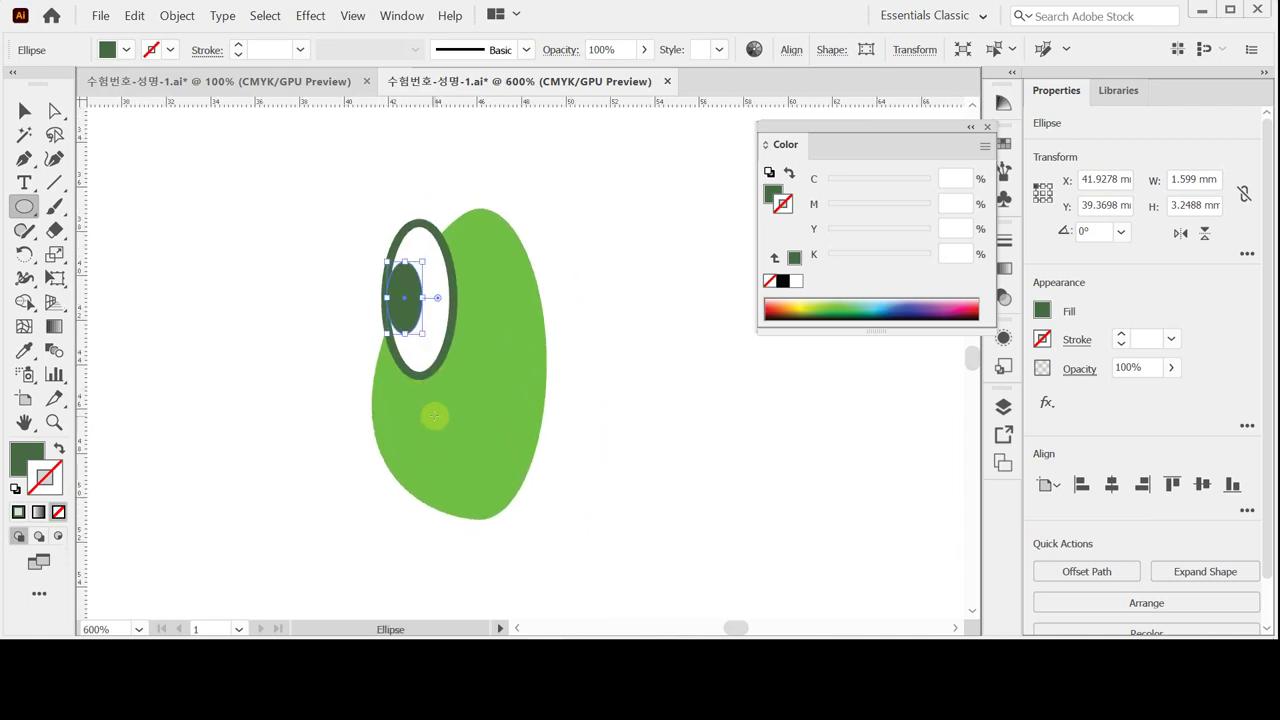
pyautogui.click(770, 192)
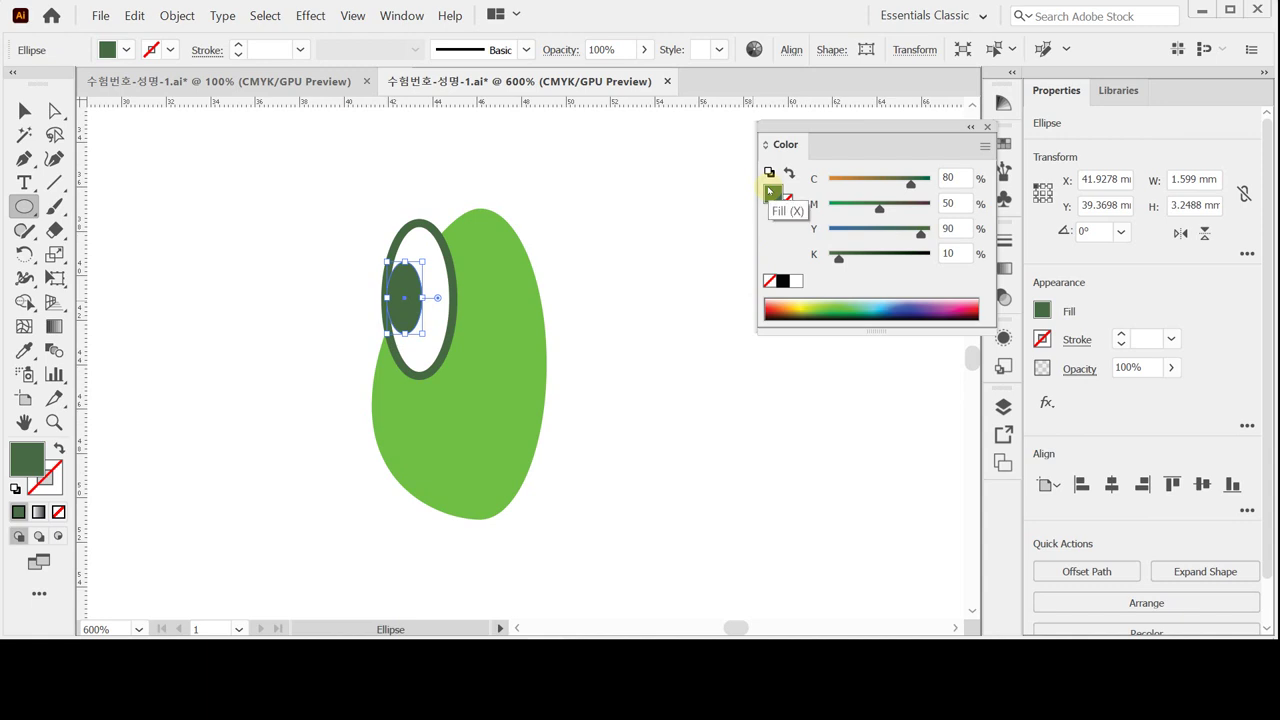
pyautogui.click(789, 174)
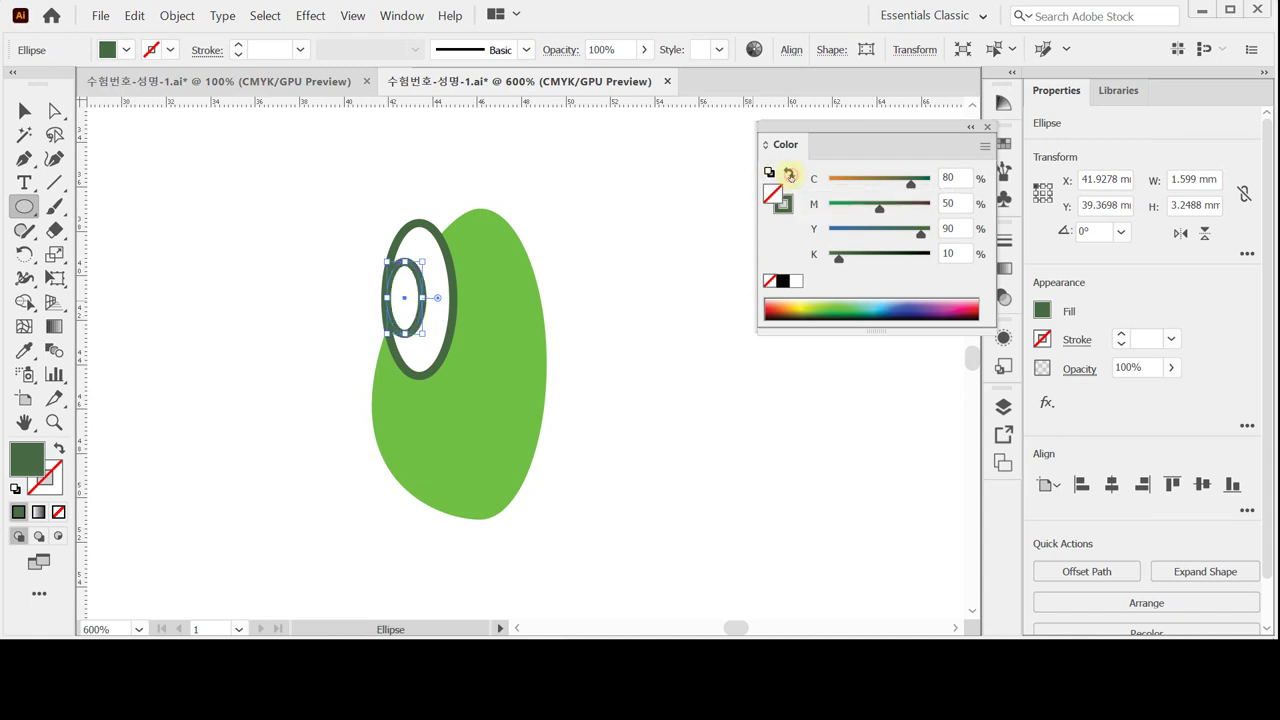
pyautogui.click(789, 174)
pyautogui.click(789, 174)
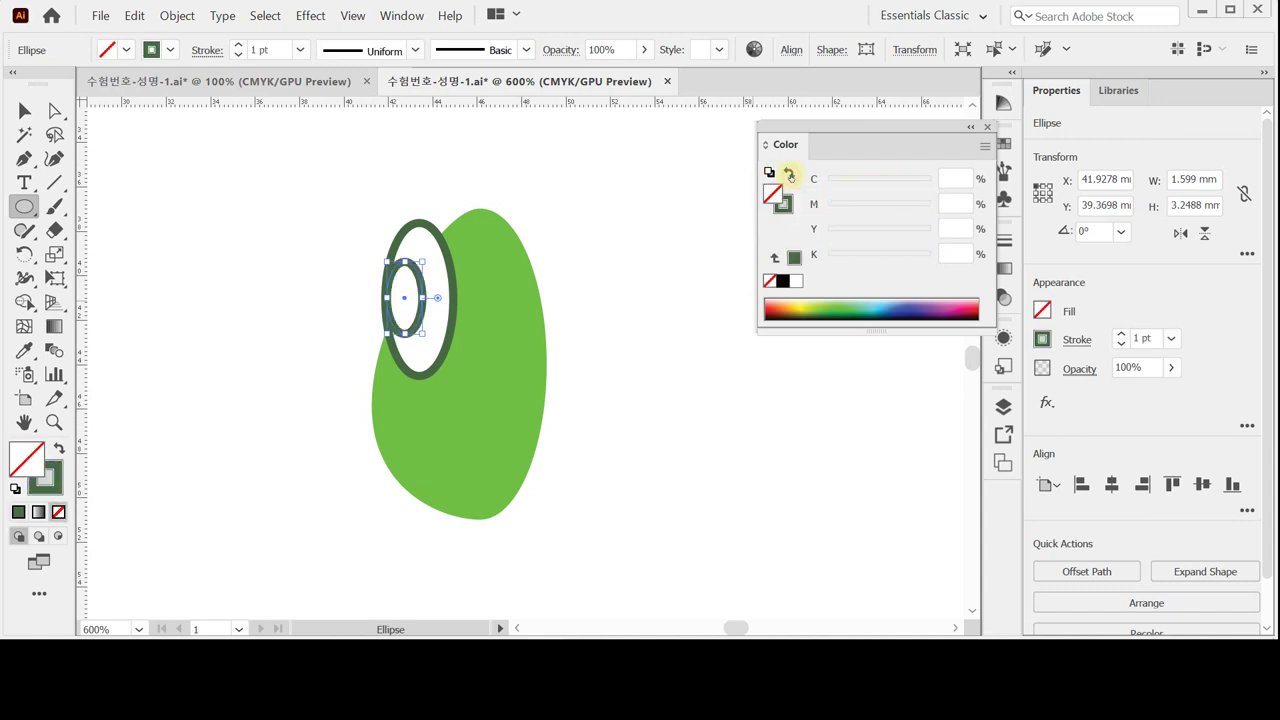
pyautogui.click(789, 174)
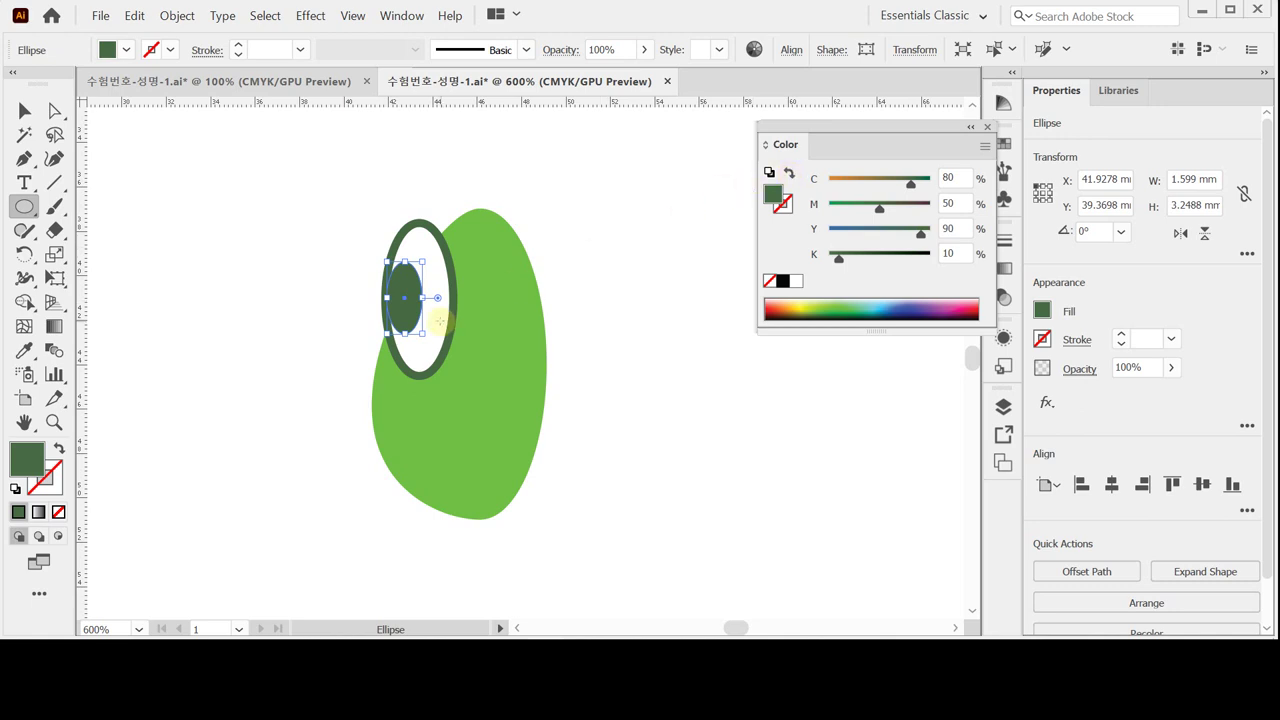
# Step: Nudge the pupil up 0.4 mm and resize it to about 1.5 mm wide and 3.5 mm high
pyautogui.press('Up')
pyautogui.press('Up')
pyautogui.press('Up')
pyautogui.press('Up')
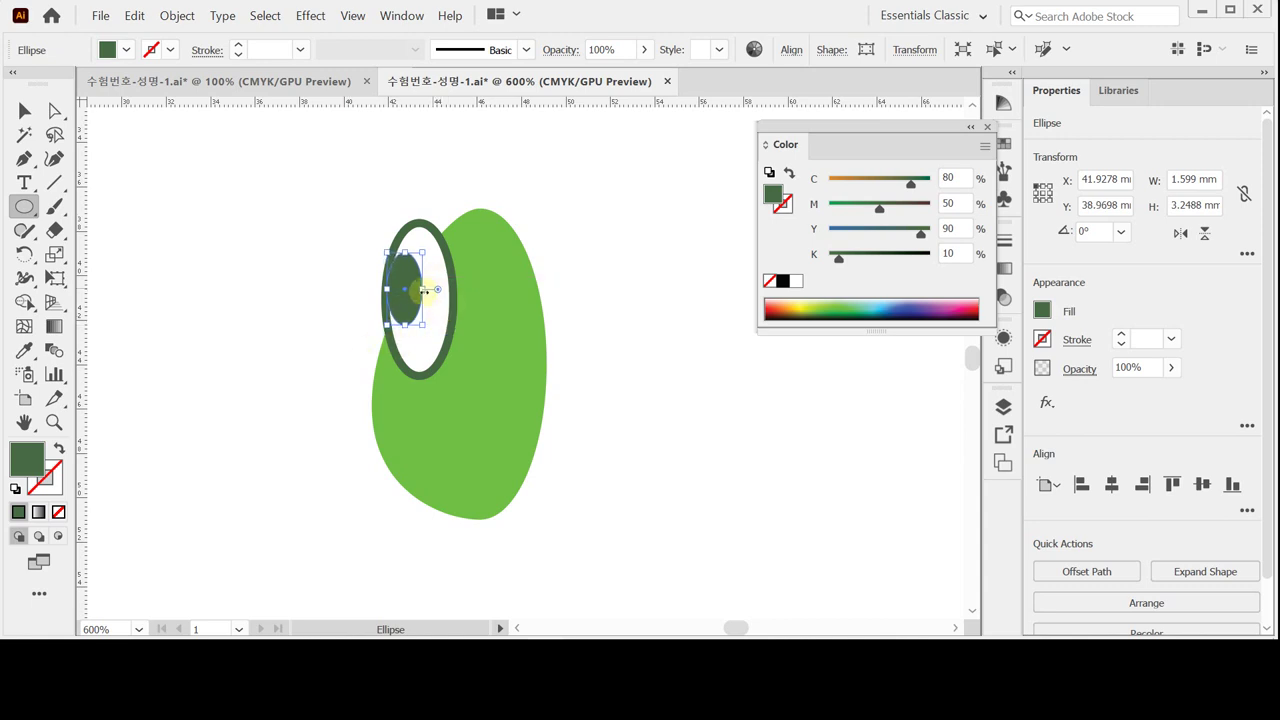
pyautogui.moveTo(422, 289); pyautogui.dragTo(404, 247)
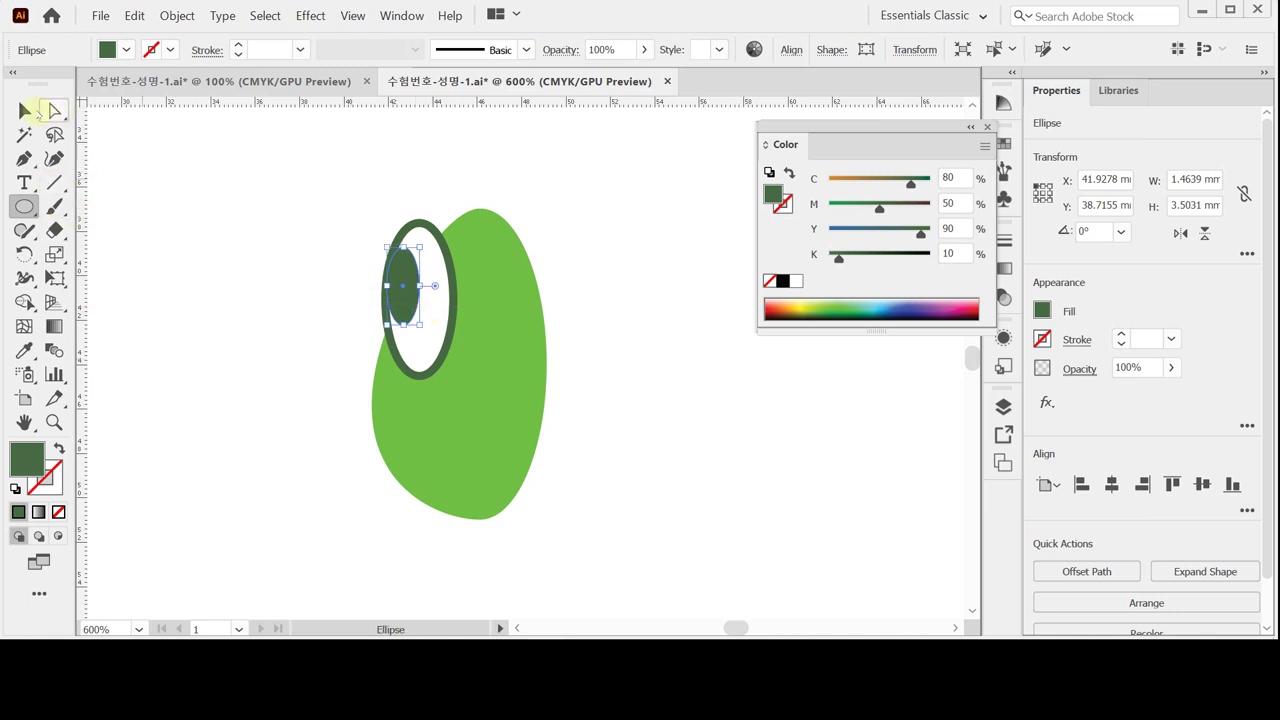
# Step: Select the green shape, eye and pupil together and rotate them by 30°
pyautogui.click(20, 110)
pyautogui.click(326, 251)
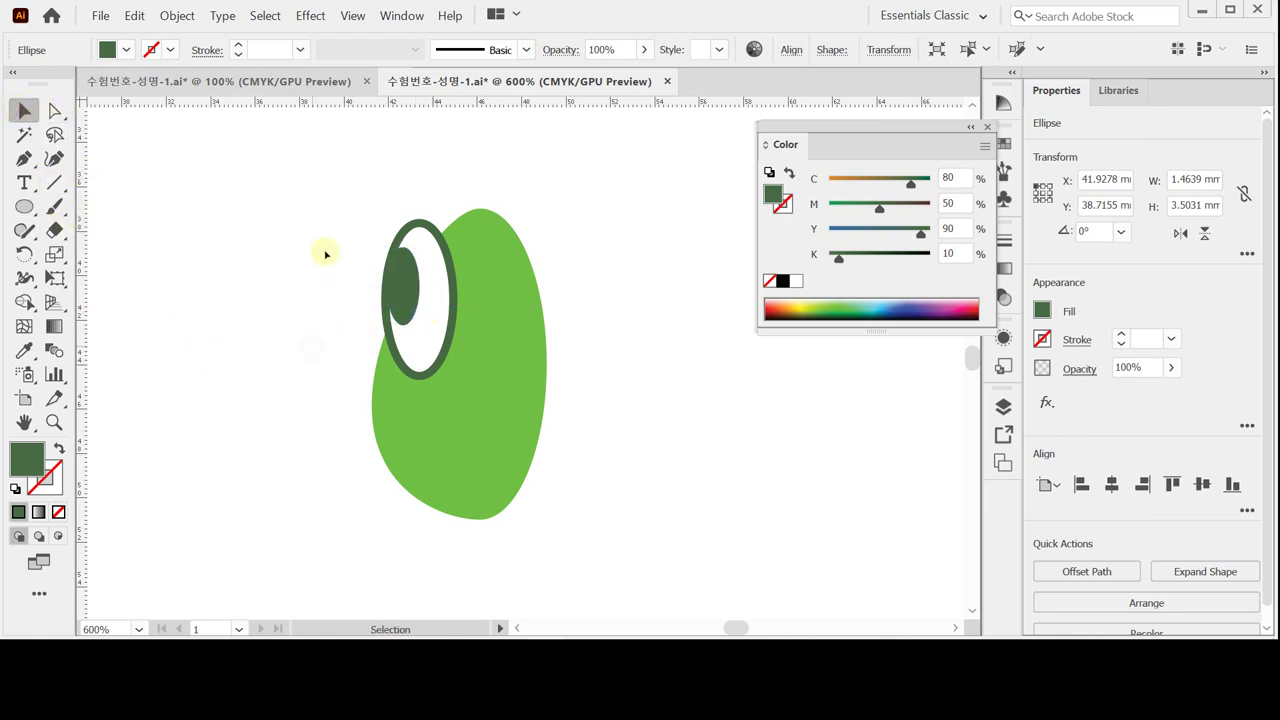
pyautogui.moveTo(536, 474); pyautogui.dragTo(534, 480)
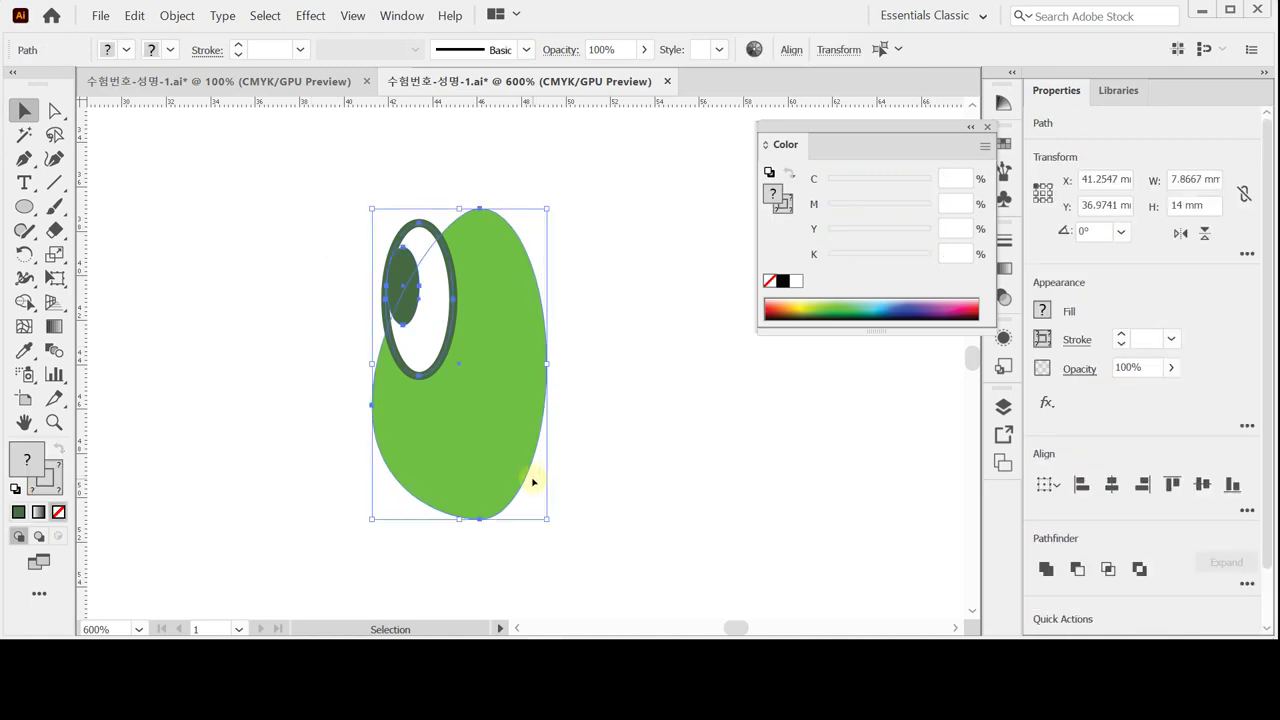
pyautogui.doubleClick(24, 254)
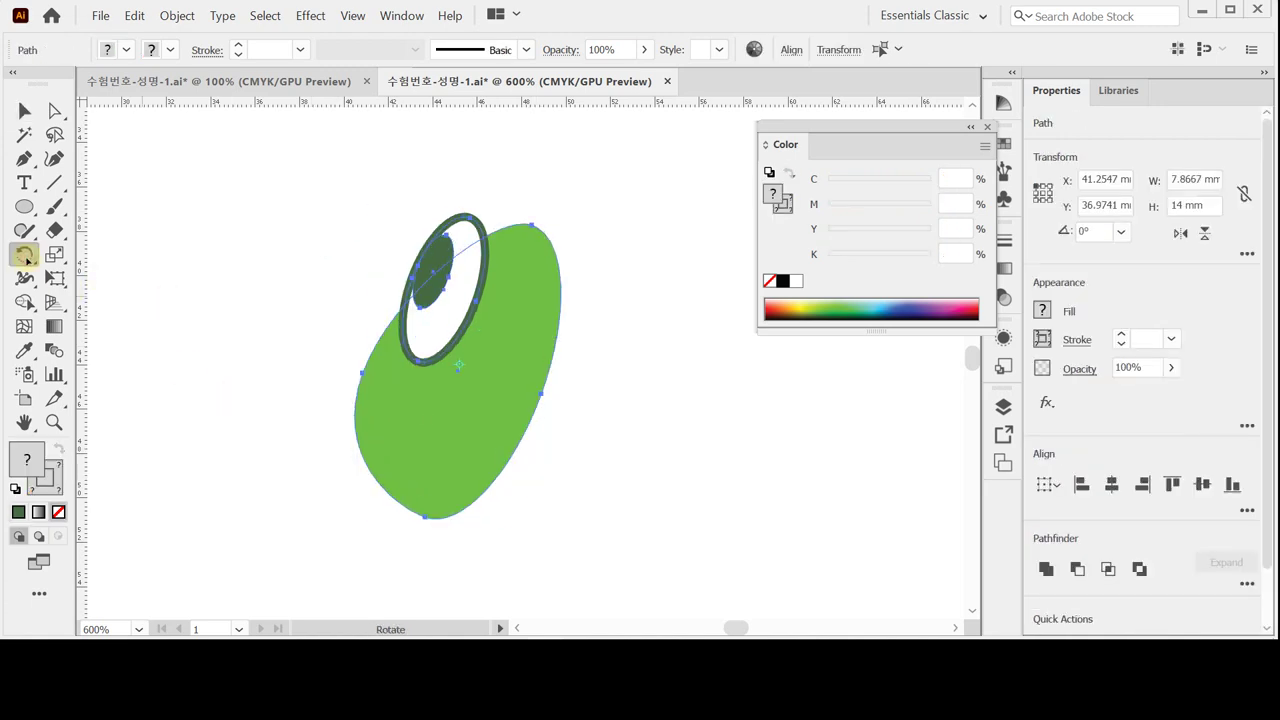
pyautogui.write('30')
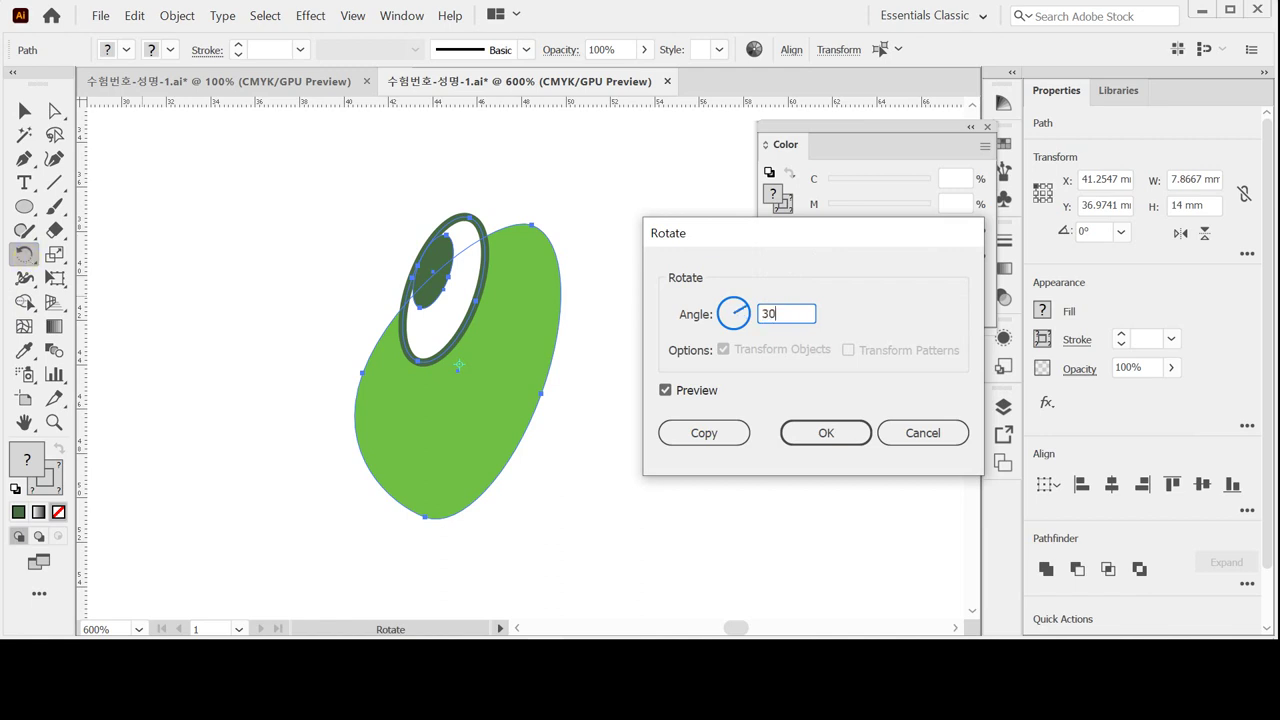
pyautogui.press('Return')
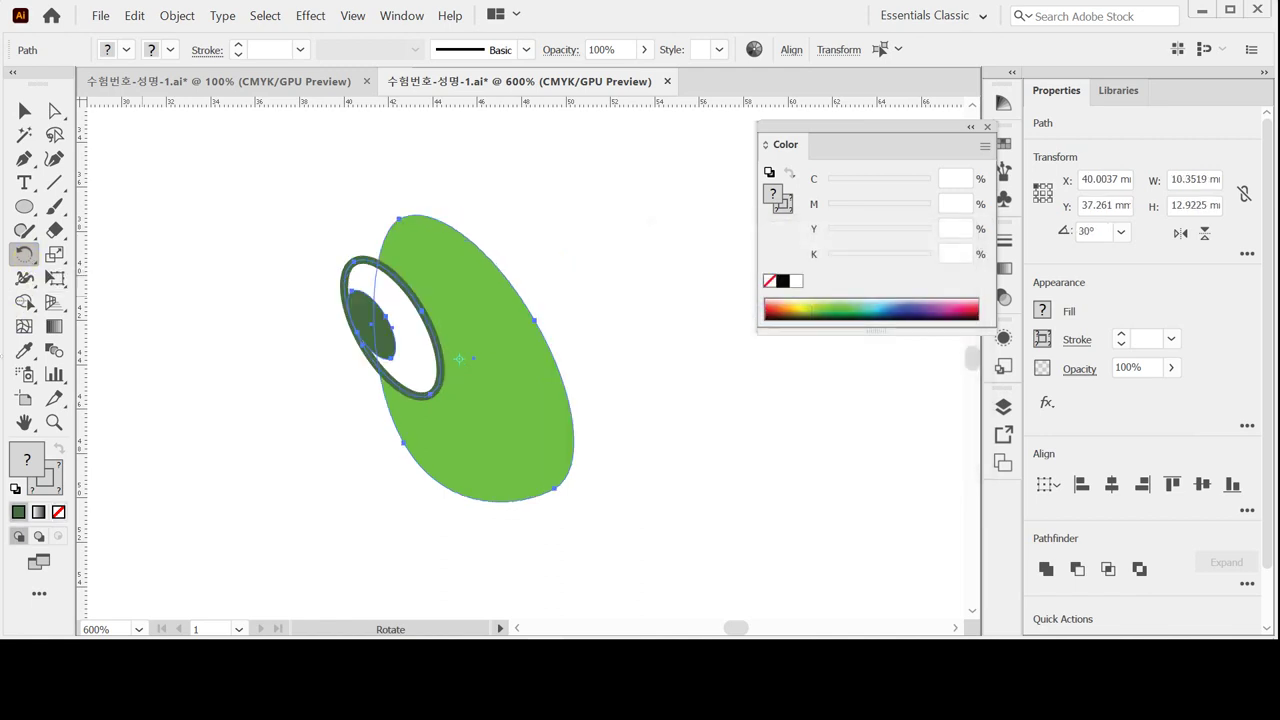
# Step: Select only the eye and pupil and rotate them clockwise to an angle of about 8.4°
pyautogui.click(24, 110)
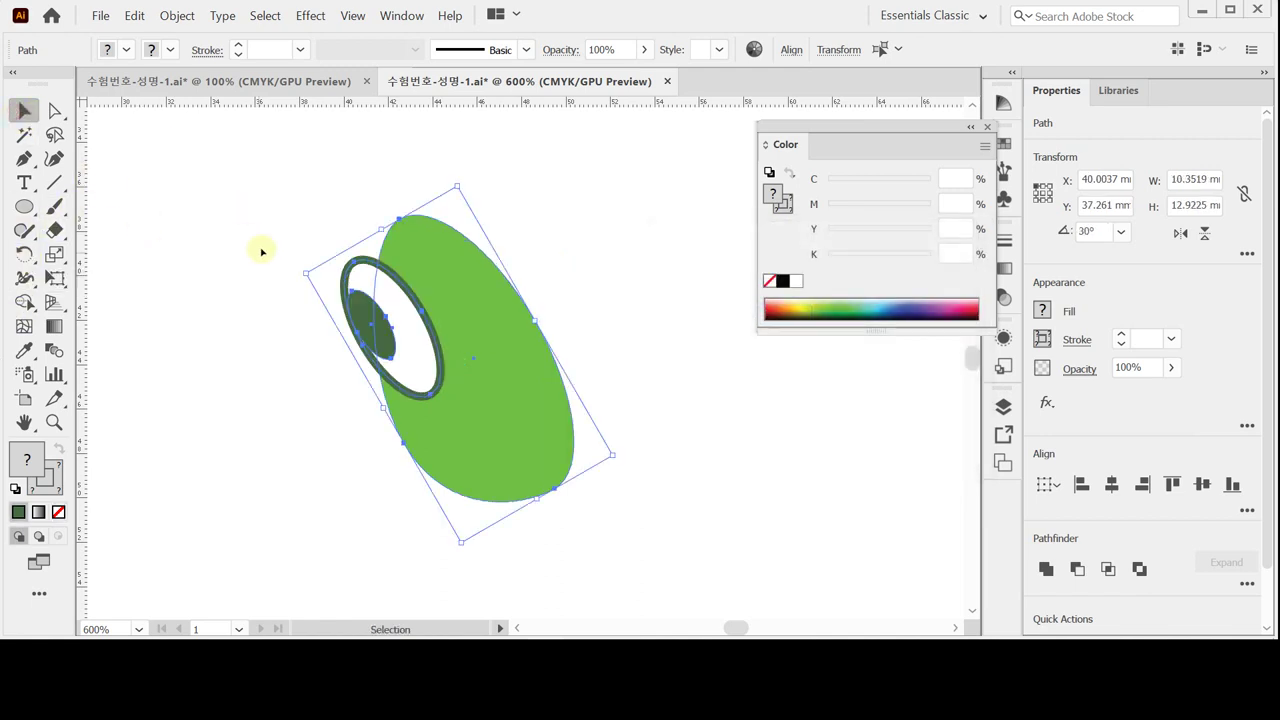
pyautogui.moveTo(299, 229); pyautogui.dragTo(355, 392)
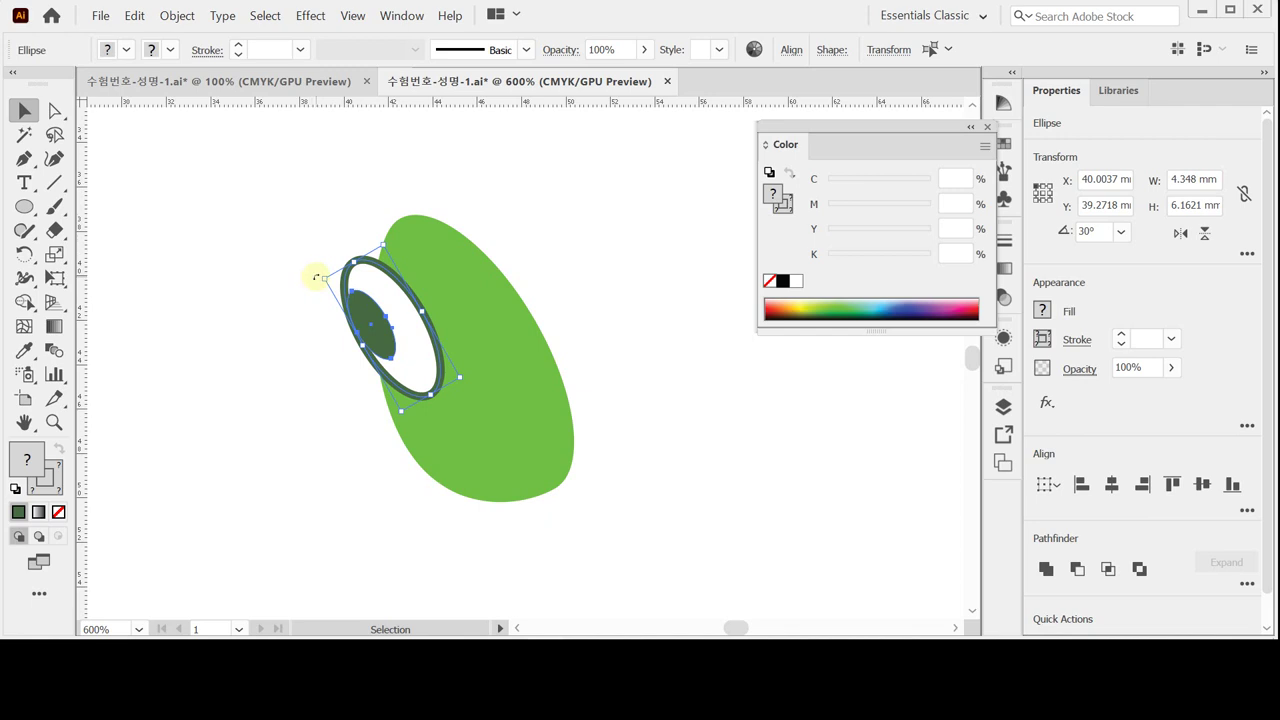
pyautogui.moveTo(316, 277); pyautogui.dragTo(316, 277)
pyautogui.moveTo(318, 265); pyautogui.dragTo(337, 251)
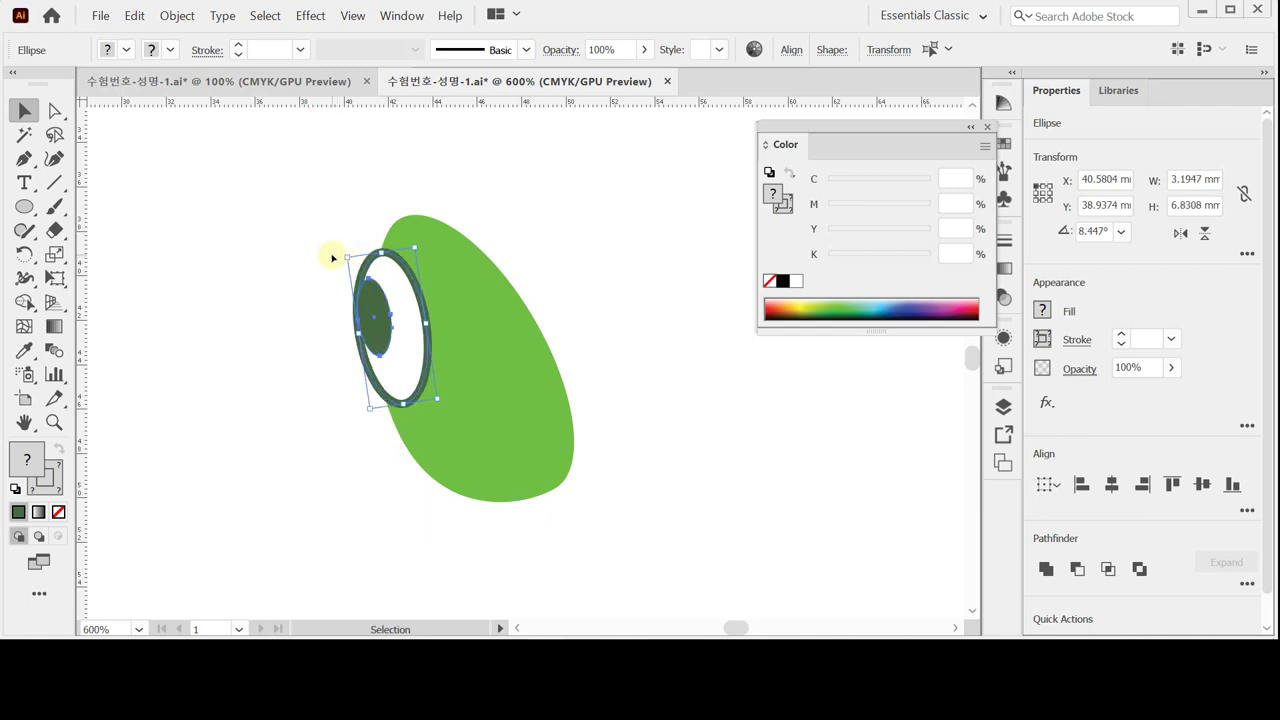
# Step: Nudge the eye and pupil about 0.6 mm right and 0.2 mm down on the green head
pyautogui.press('Right')
pyautogui.press('Right')
pyautogui.press('Right')
pyautogui.press('Right')
pyautogui.press('Right')
pyautogui.press('Down')
pyautogui.press('Down')
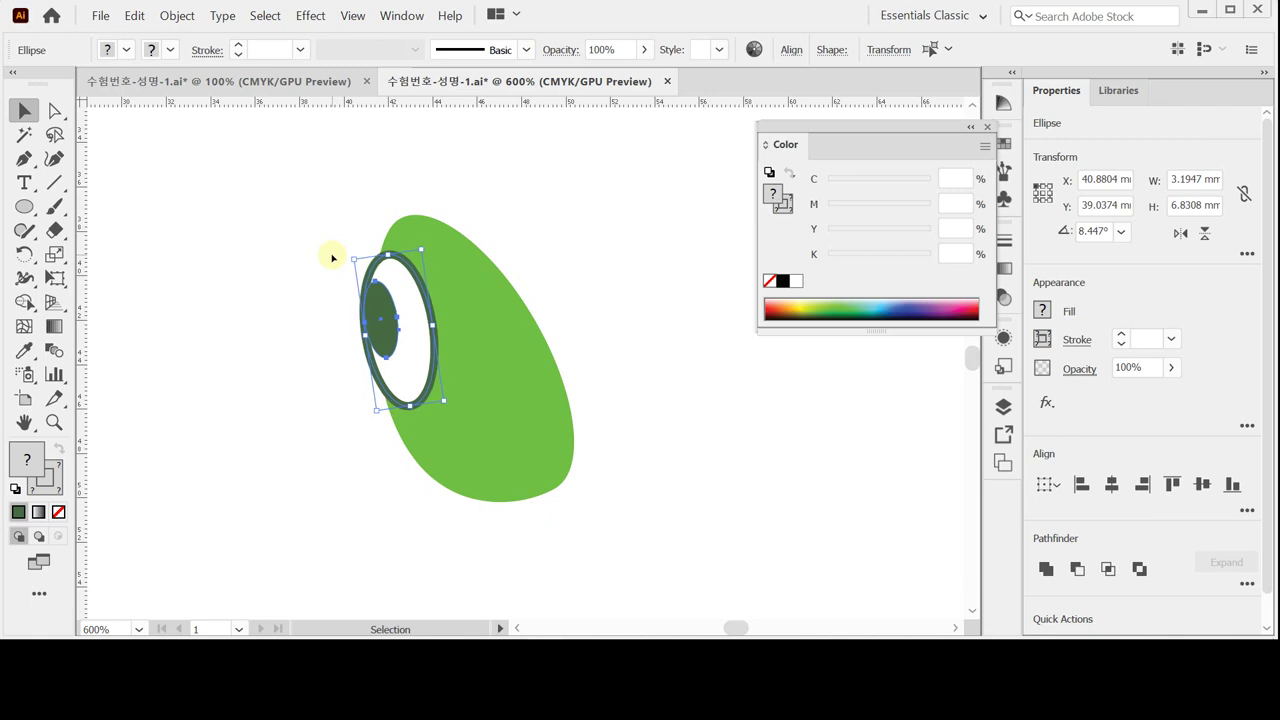
pyautogui.press('Right')
pyautogui.press('Right')
pyautogui.press('Right')
pyautogui.press('Right')
pyautogui.press('Right')
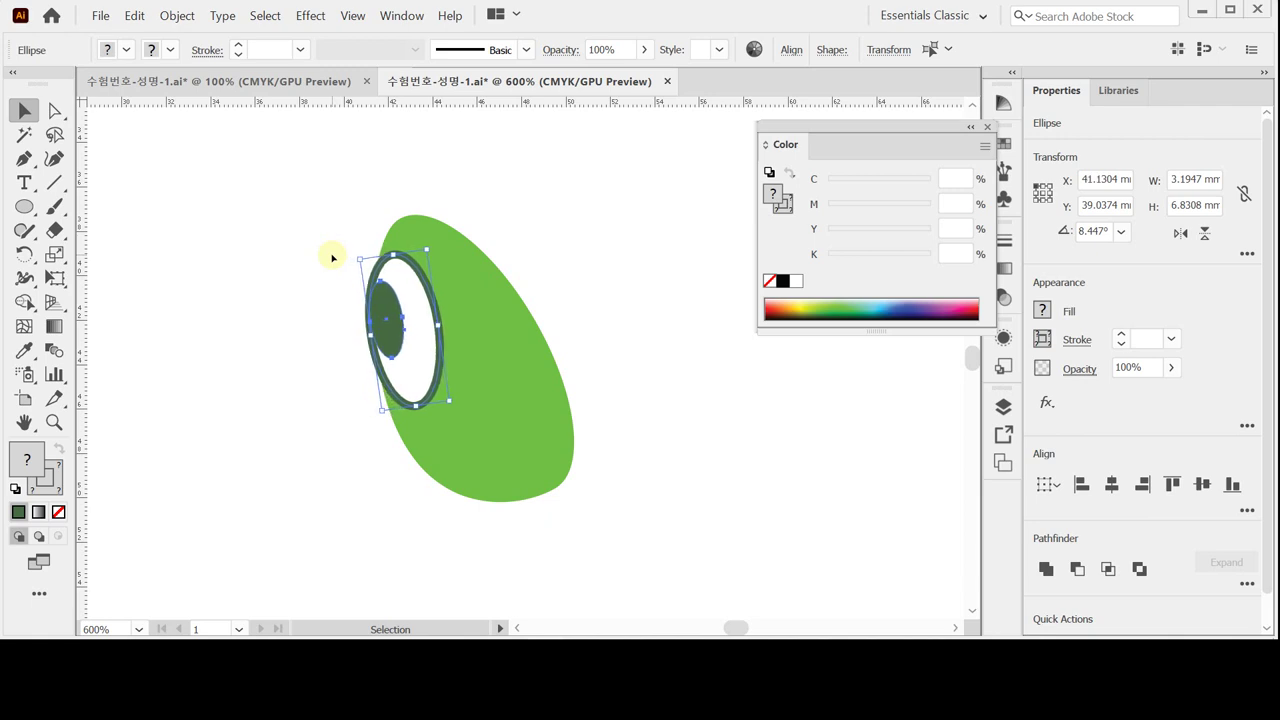
pyautogui.press('Right')
pyautogui.press('Down')
pyautogui.press('Down')
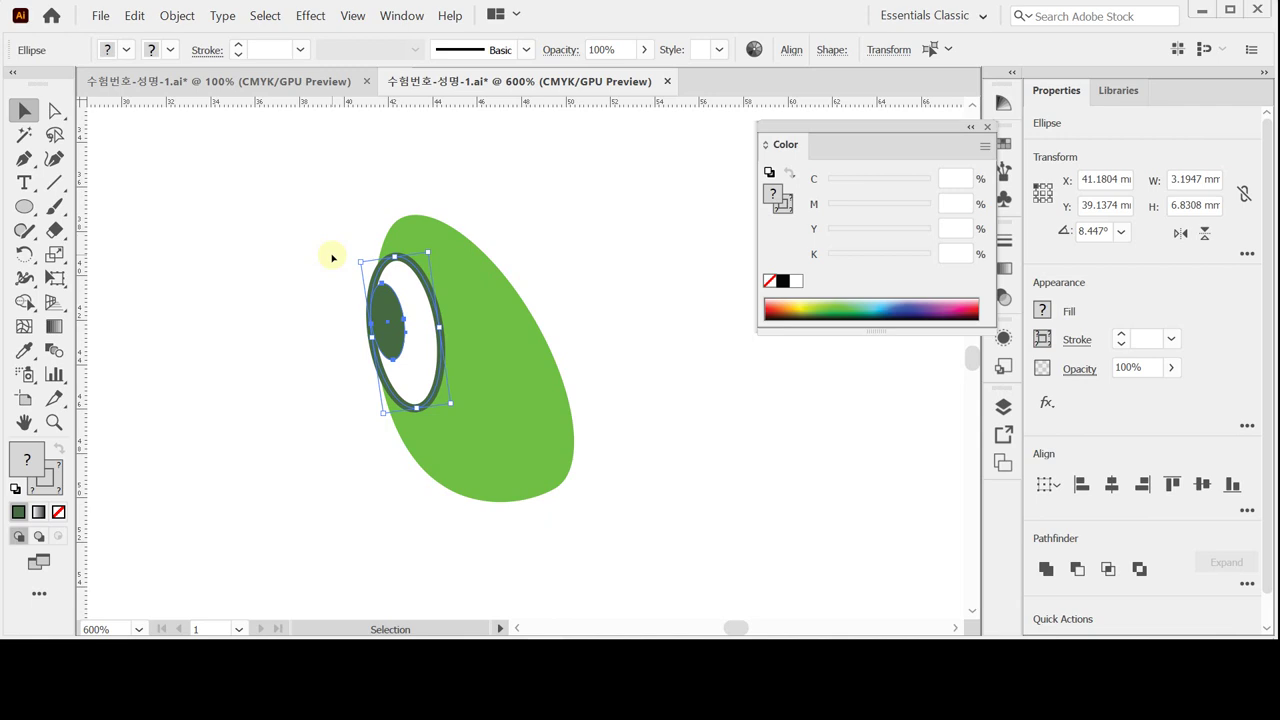
# Step: Select the green head to pick up its C60 M0 Y100 K0 fill with no stroke for new paths, and deselect it
pyautogui.press('shift')
pyautogui.press('shift')
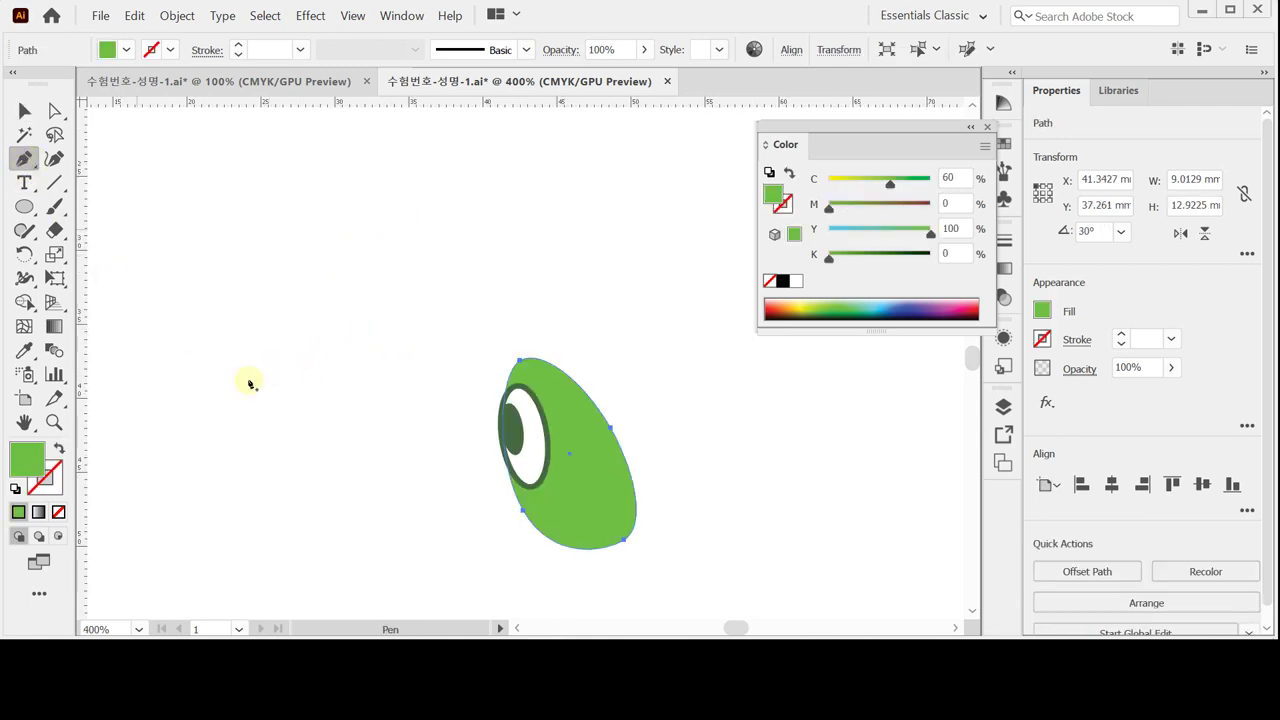
pyautogui.press('ctrl')
pyautogui.click(691, 434)
pyautogui.click(597, 464)
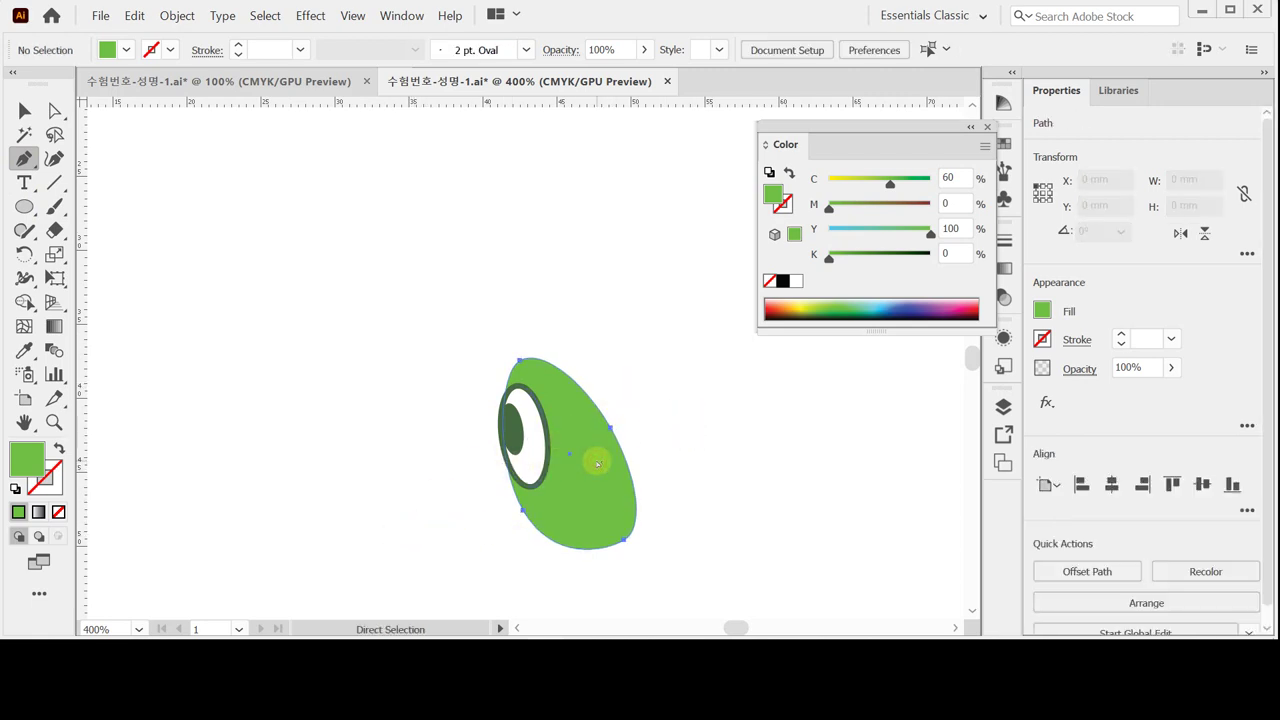
pyautogui.keyDown('ctrl'); pyautogui.click(673, 394); pyautogui.keyUp('ctrl')
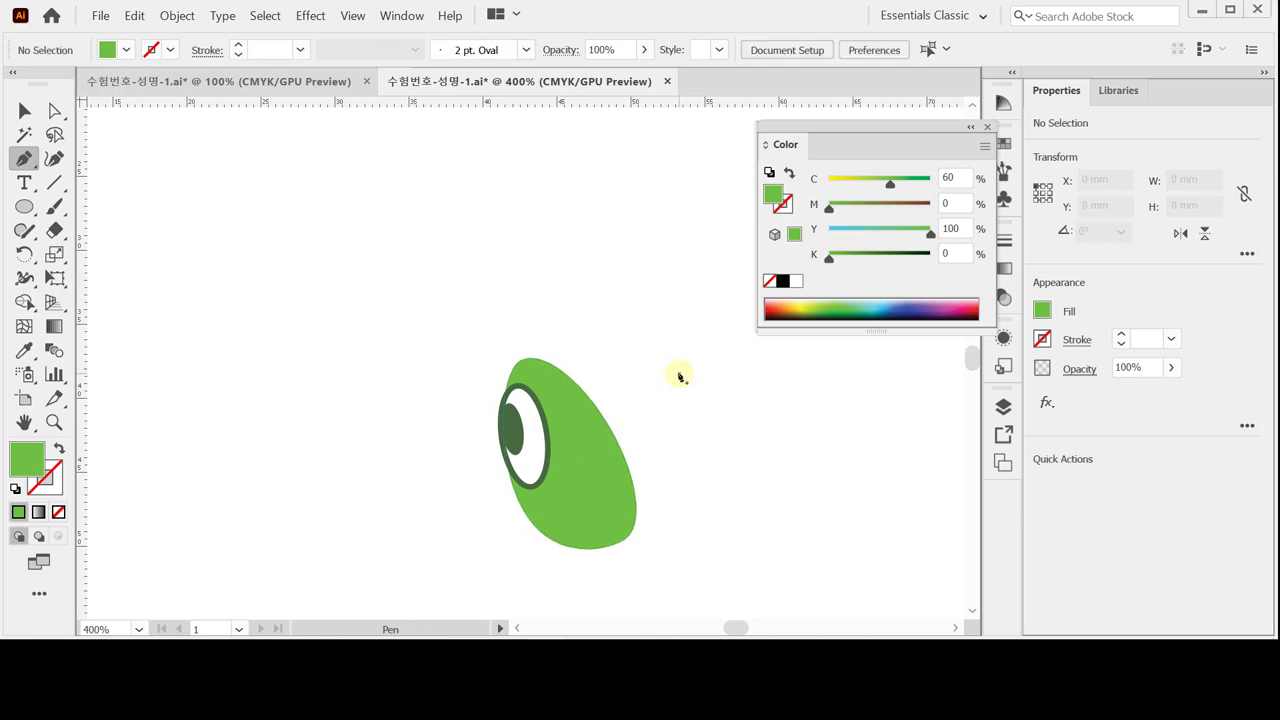
pyautogui.click(511, 289)
pyautogui.keyDown('ctrl'); pyautogui.click(626, 226); pyautogui.keyUp('ctrl')
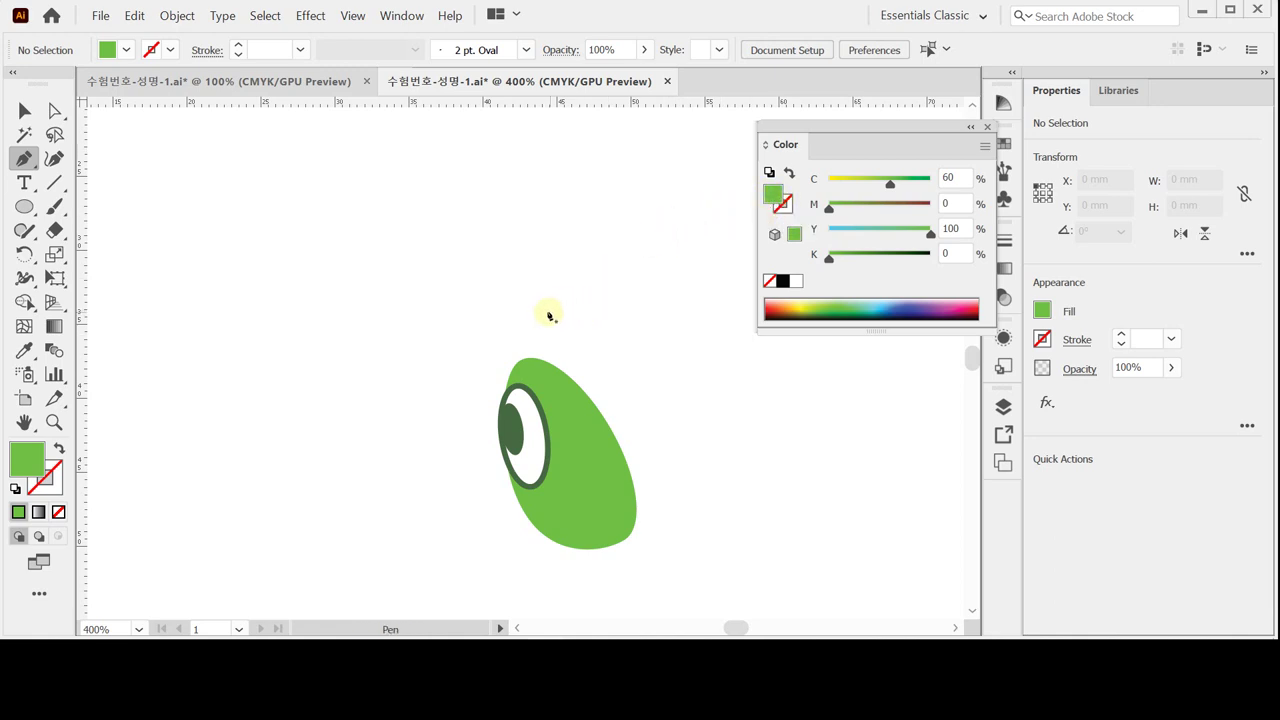
# Step: Draw a thin, curved green antenna with the Pen tool, tapering outward from the top of the head, about 14.2 mm wide and 13.2 mm high
pyautogui.click(521, 382)
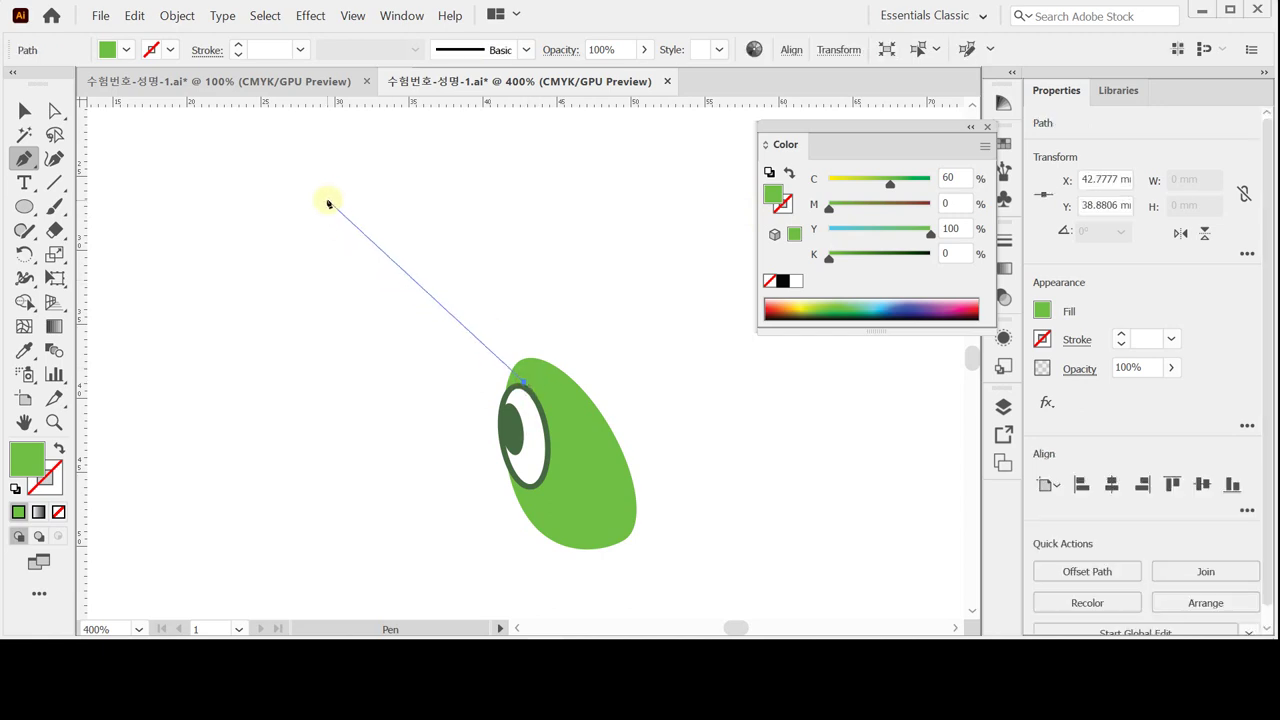
pyautogui.moveTo(319, 187); pyautogui.dragTo(213, 143)
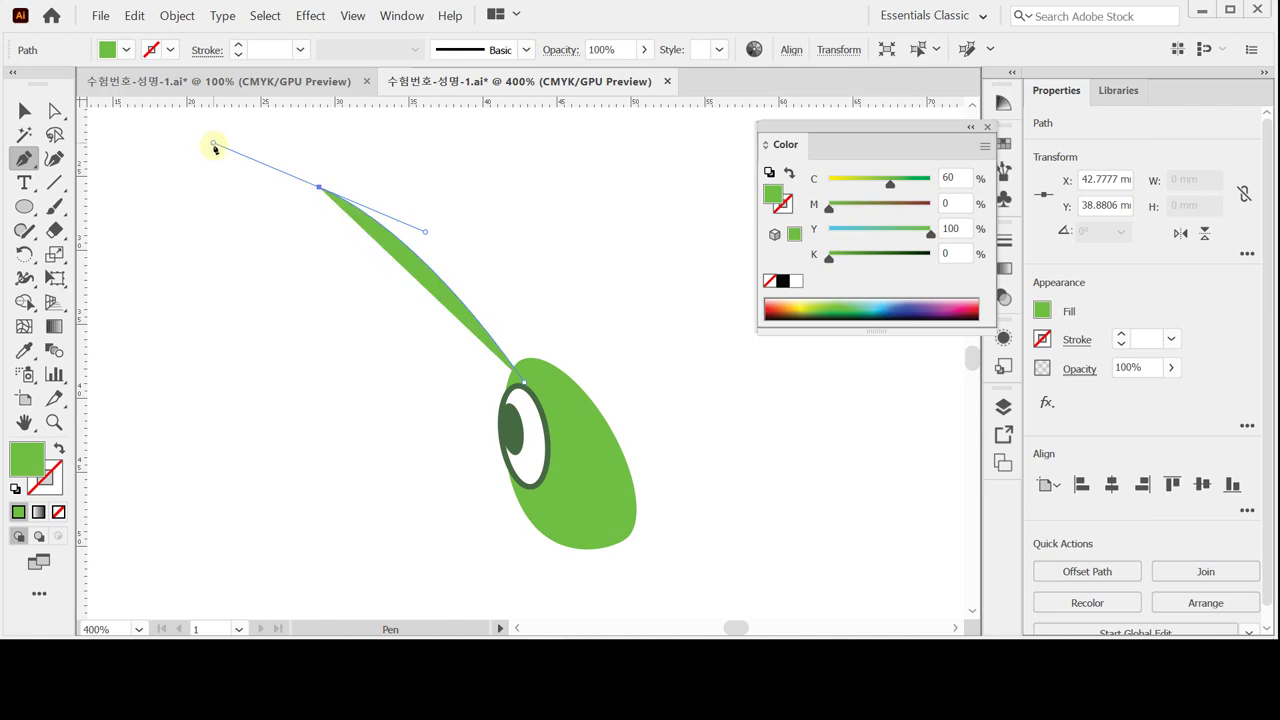
pyautogui.click(318, 189)
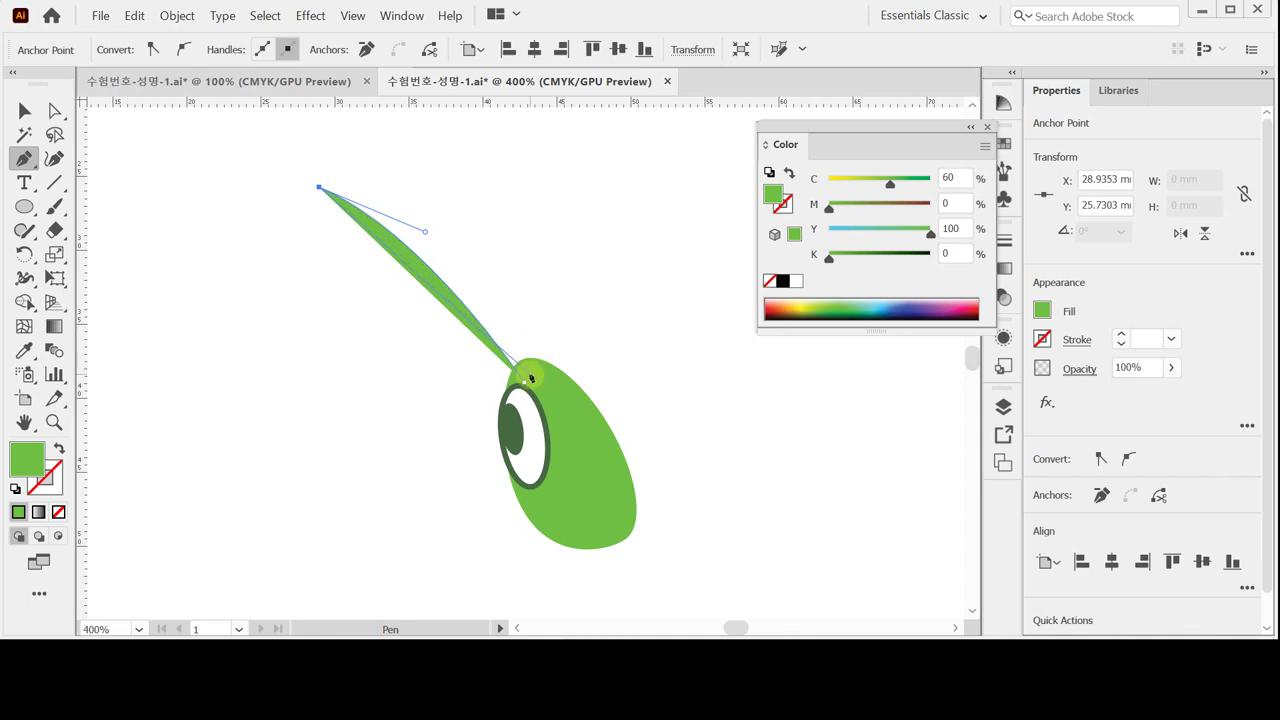
pyautogui.moveTo(531, 376); pyautogui.dragTo(630, 521)
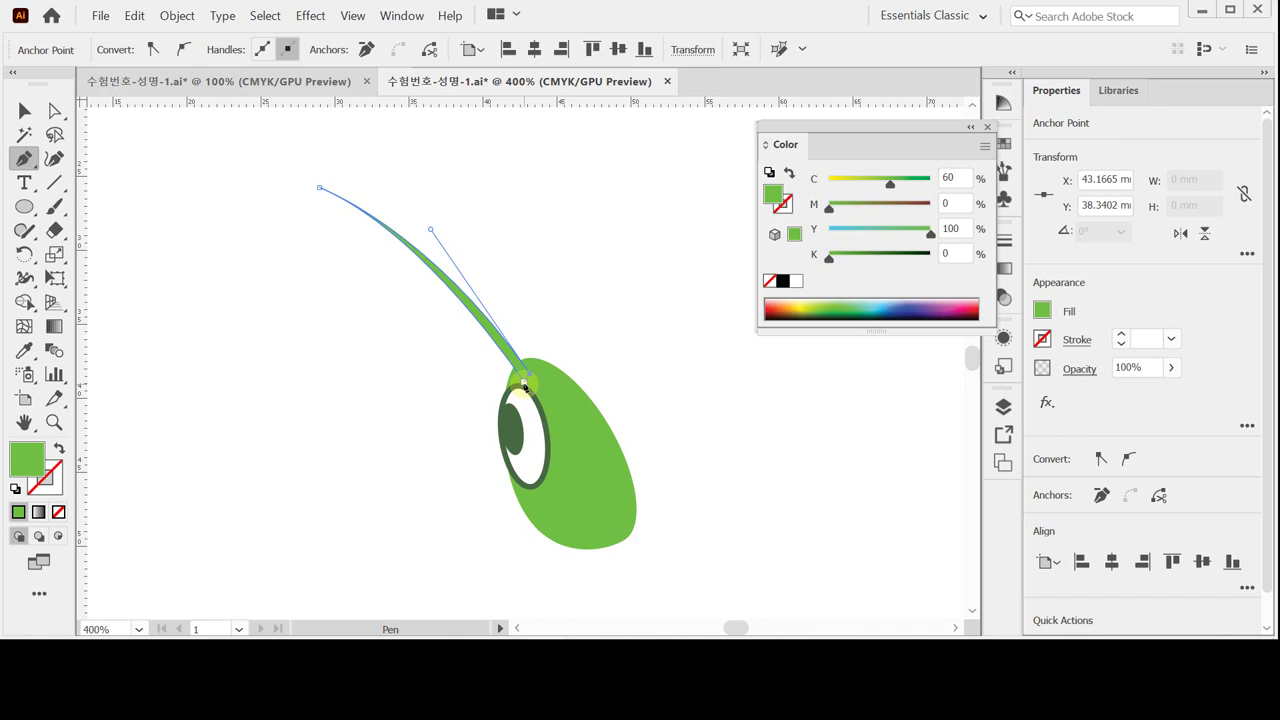
pyautogui.click(524, 385)
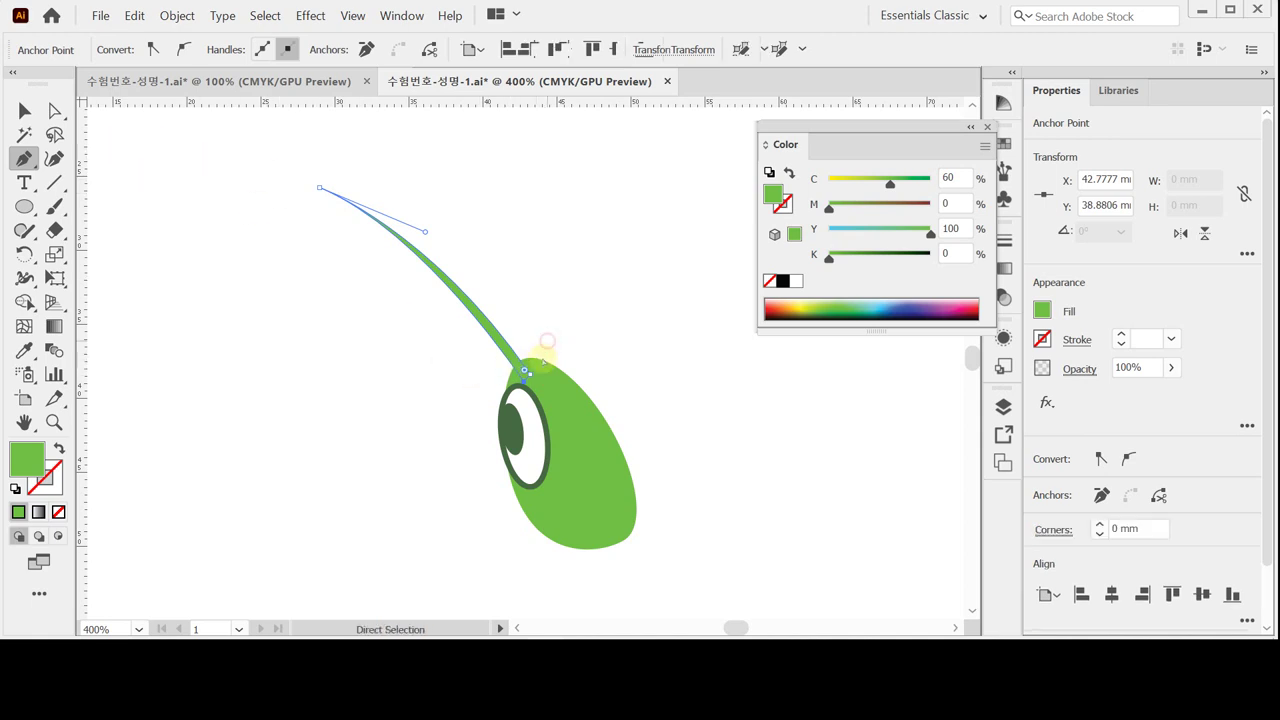
pyautogui.keyDown('ctrl'); pyautogui.click(520, 362); pyautogui.keyUp('ctrl')
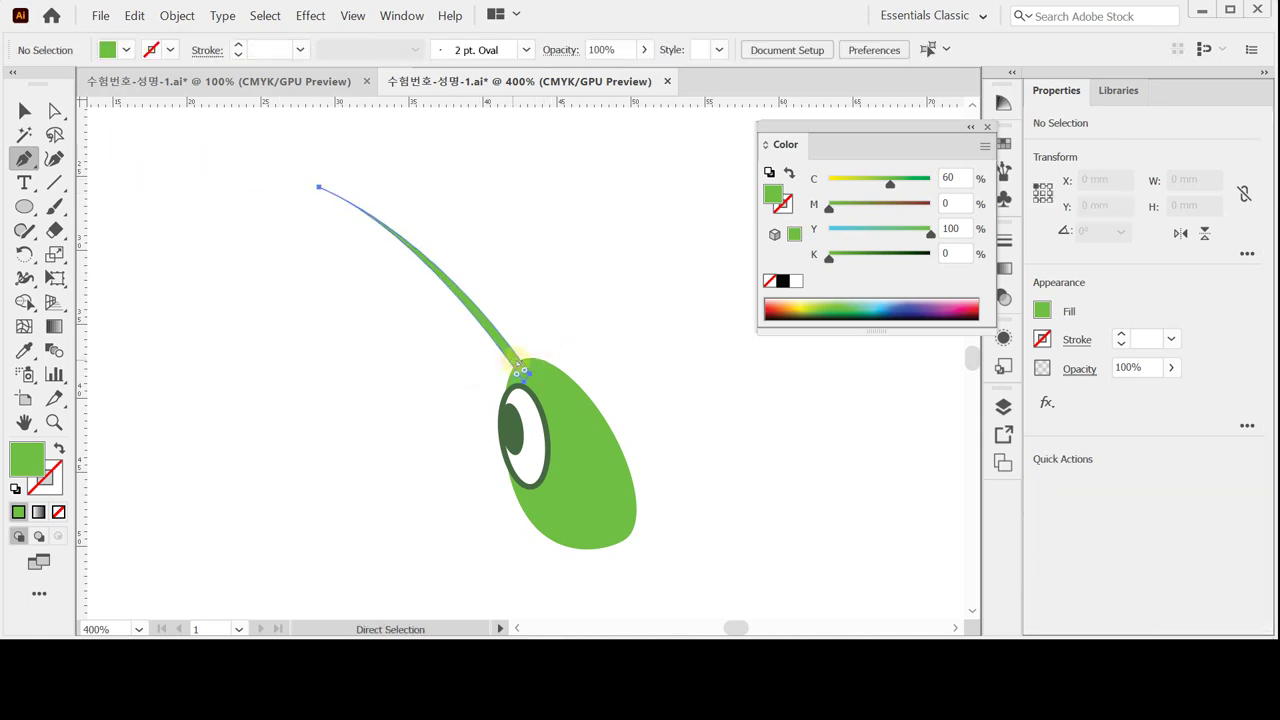
pyautogui.keyDown('ctrl'); pyautogui.click(520, 365); pyautogui.keyUp('ctrl')
# Step: Nudge the antenna 0.2 mm left and enlarge it from its base to about 15.7 mm wide and 14.1 mm high
pyautogui.moveTo(521, 330); pyautogui.dragTo(505, 340)
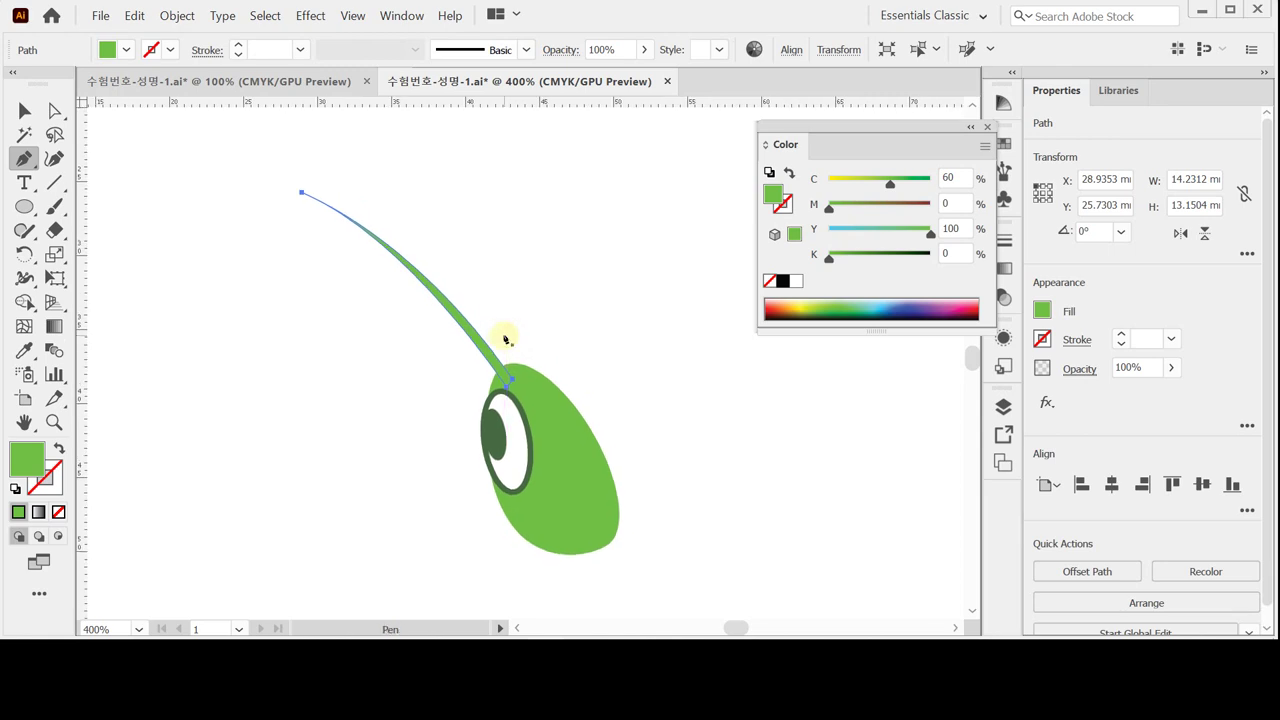
pyautogui.press('Left')
pyautogui.press('Left')
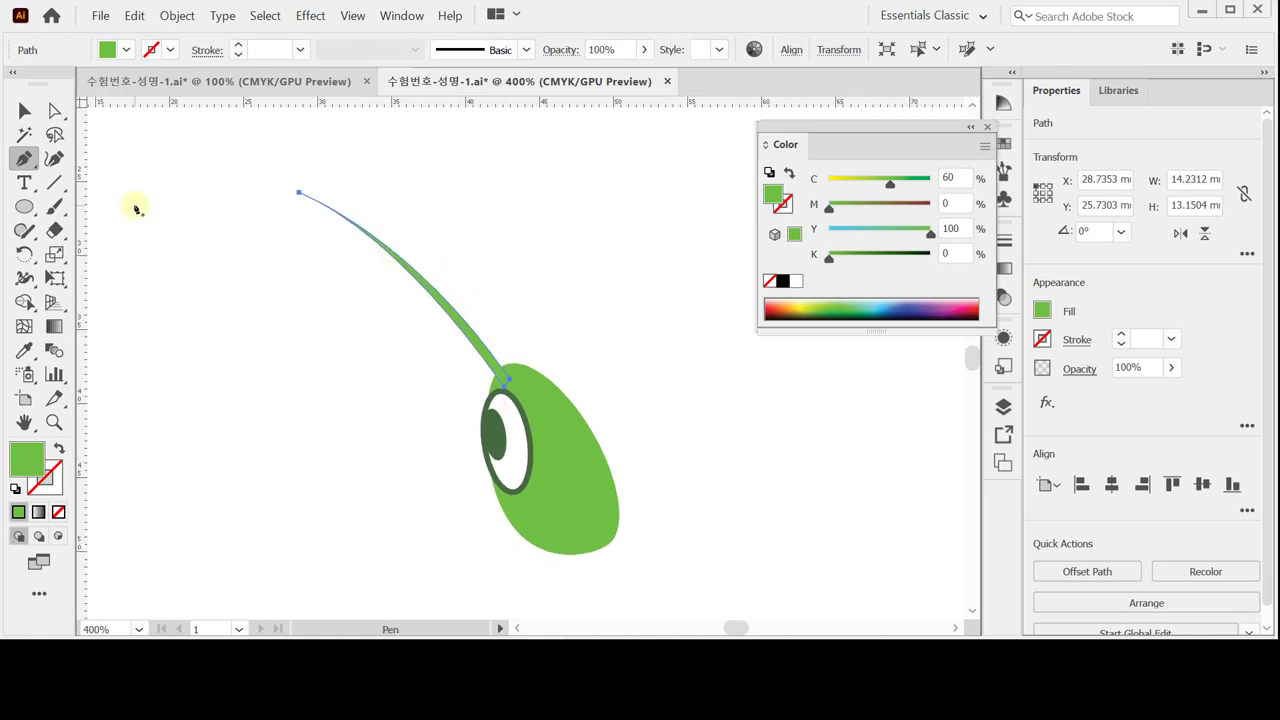
pyautogui.press('v')
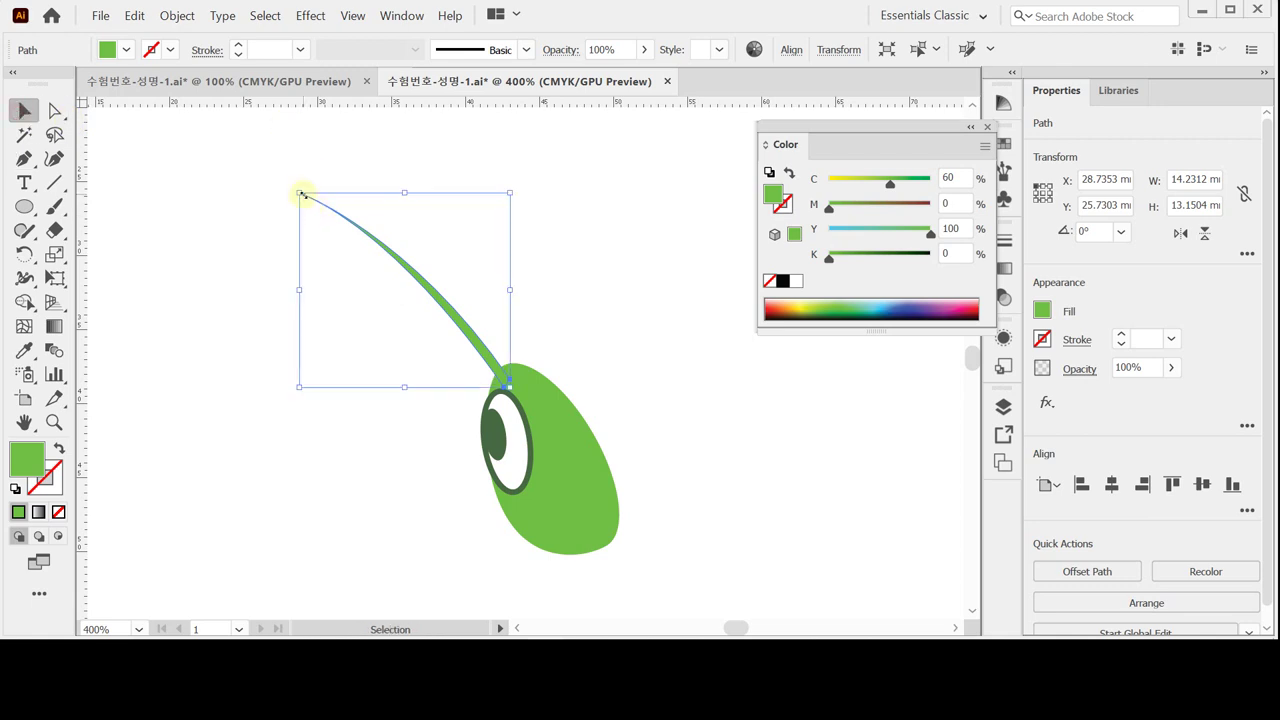
pyautogui.moveTo(301, 194); pyautogui.dragTo(278, 184)
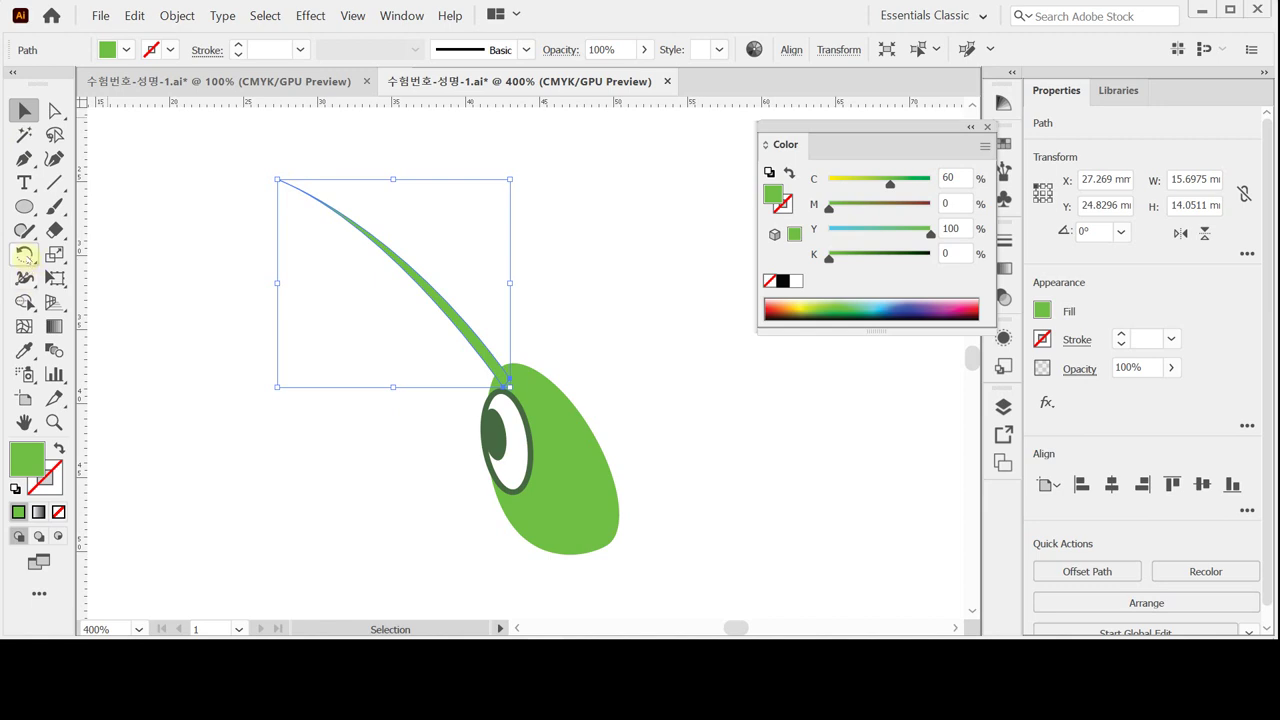
# Step: Make a copy of the antenna rotated about 13.8° clockwise around its base on the head
pyautogui.click(24, 254)
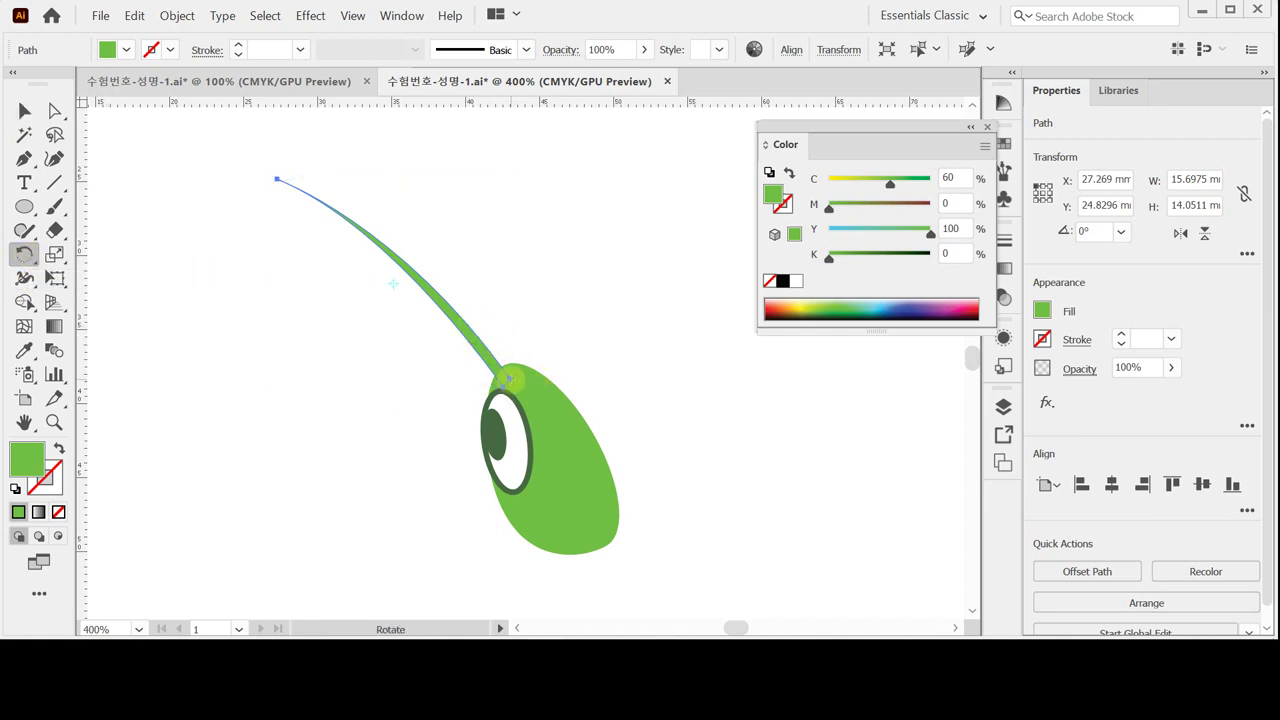
pyautogui.click(510, 379)
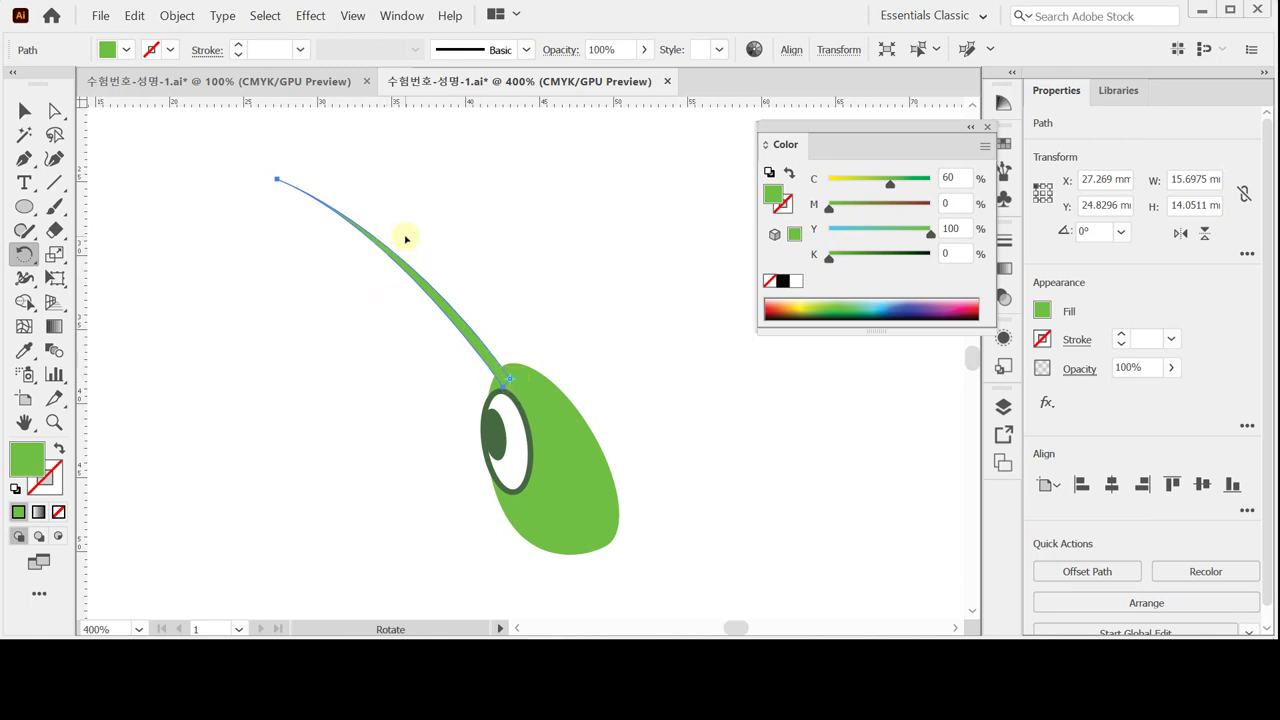
pyautogui.moveTo(409, 237); pyautogui.dragTo(442, 213)
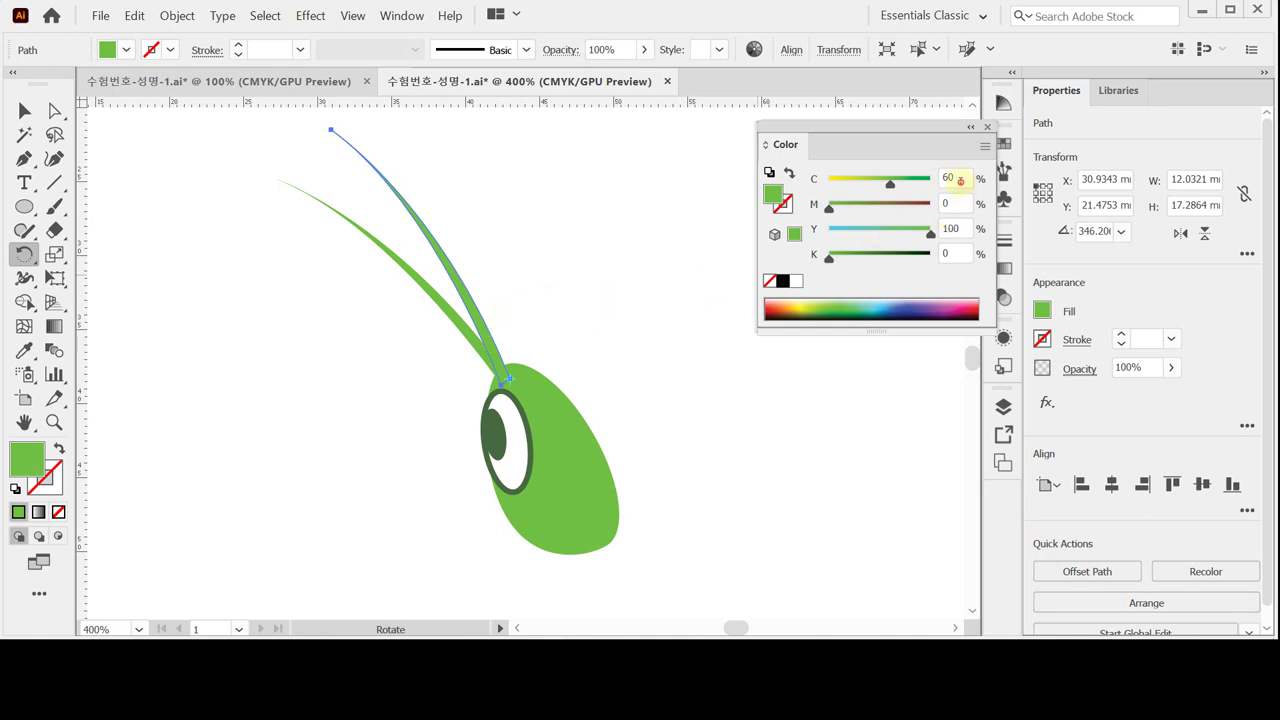
# Step: Fill the rotated antenna copy with dark green C80 M50 Y90 K10
pyautogui.click(960, 180)
pyautogui.write('80')
pyautogui.press('Tab')
pyautogui.write('50')
pyautogui.press('Tab')
pyautogui.write('90')
pyautogui.press('Tab')
pyautogui.write('1')
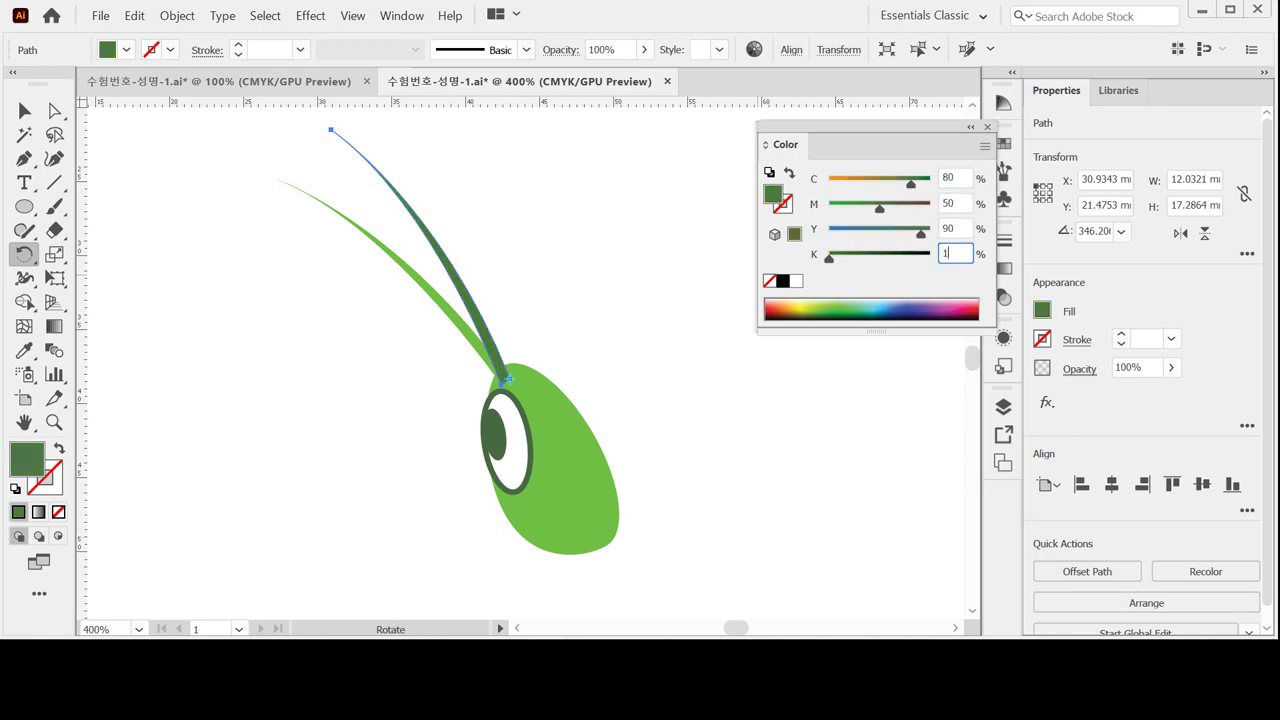
pyautogui.write('0')
pyautogui.press('Return')
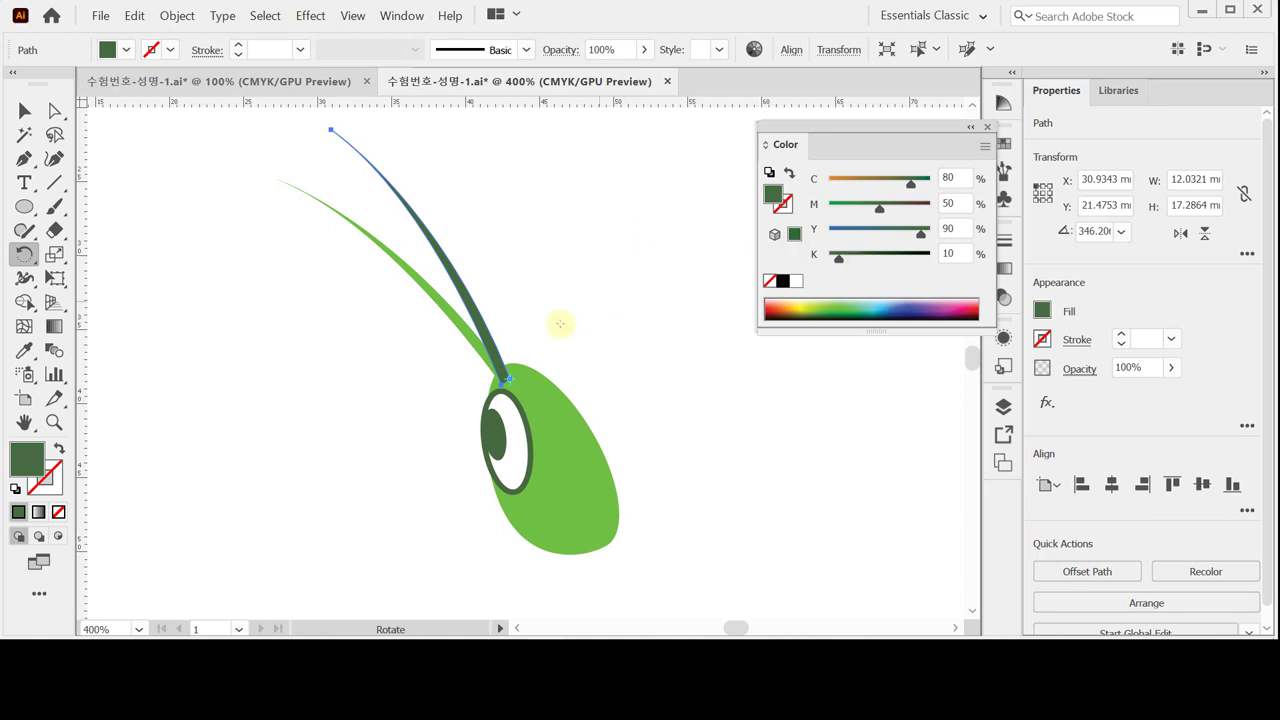
# Step: Send the dark green antenna behind all other artwork and save the document
pyautogui.moveTo(509, 379)
pyautogui.mouseDown()
pyautogui.moveTo(472, 366)
pyautogui.moveTo(507, 380)
pyautogui.mouseUp()
pyautogui.rightClick(507, 377)
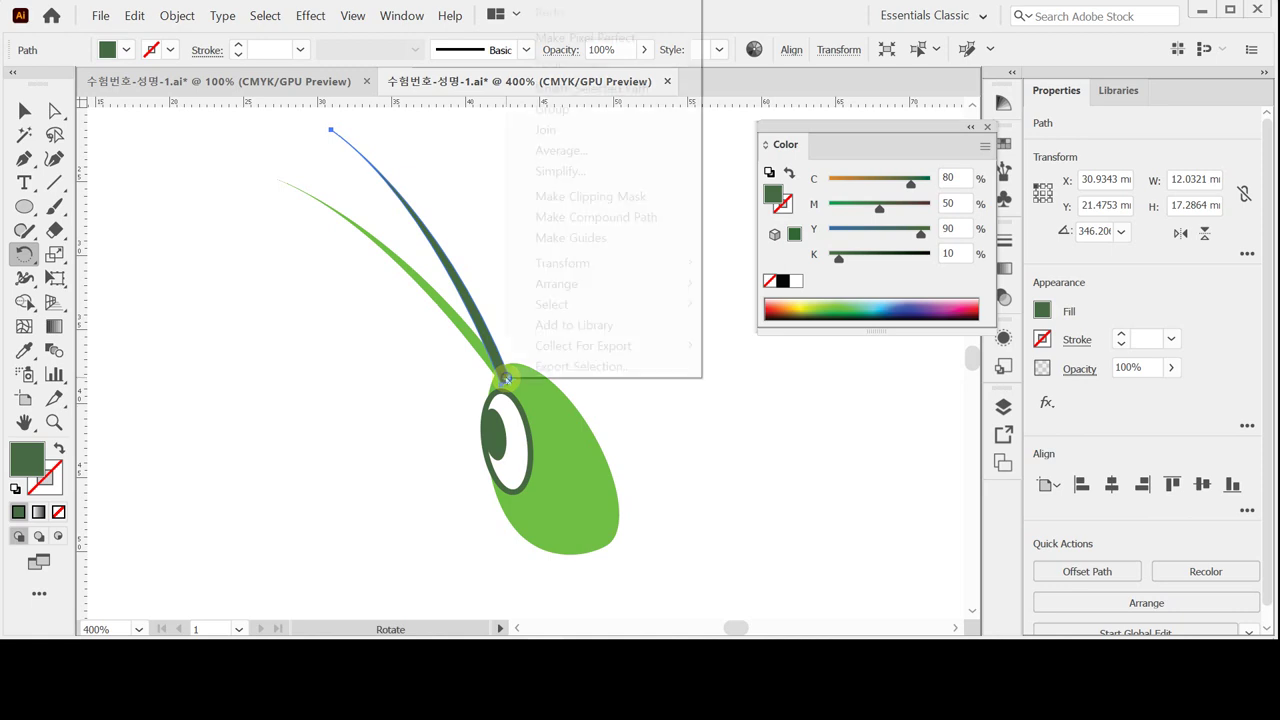
pyautogui.moveTo(614, 283)
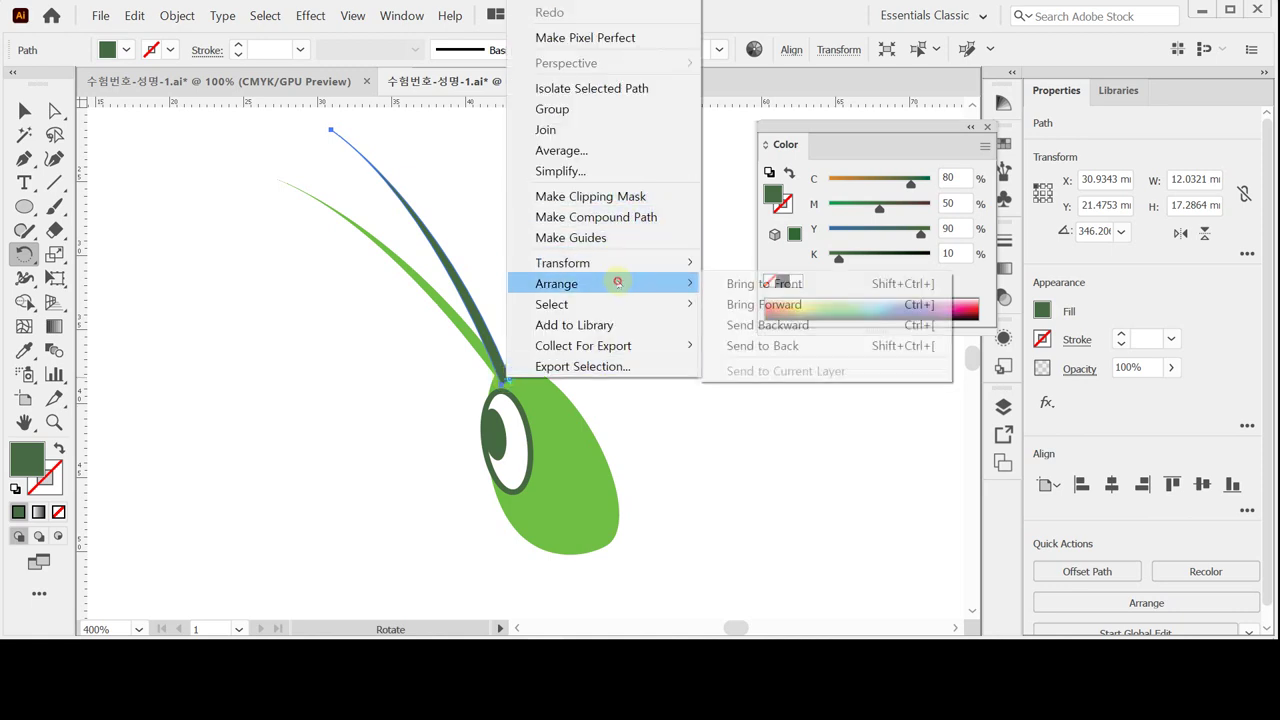
pyautogui.click(772, 343)
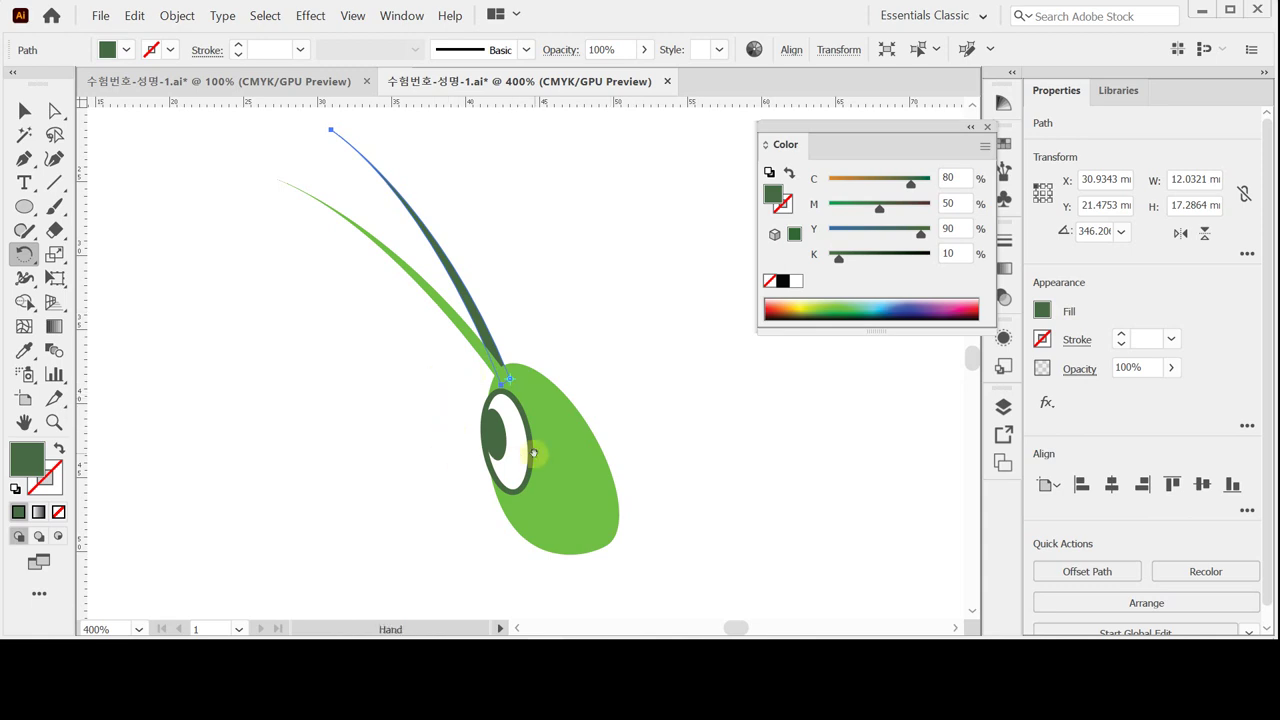
pyautogui.keyDown('ctrl'); pyautogui.keyDown('alt'); pyautogui.click(415, 410); pyautogui.keyUp('alt'); pyautogui.keyUp('ctrl')
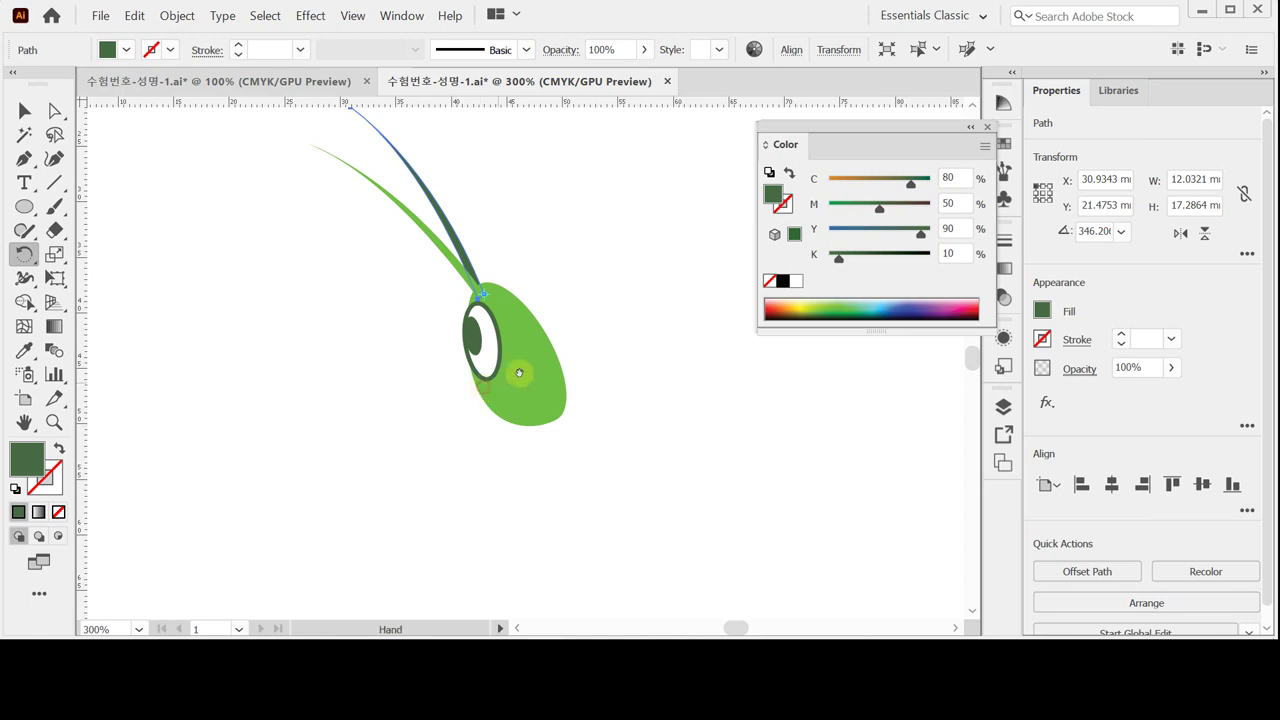
pyautogui.moveTo(523, 363); pyautogui.dragTo(294, 406)
pyautogui.press('ctrl')
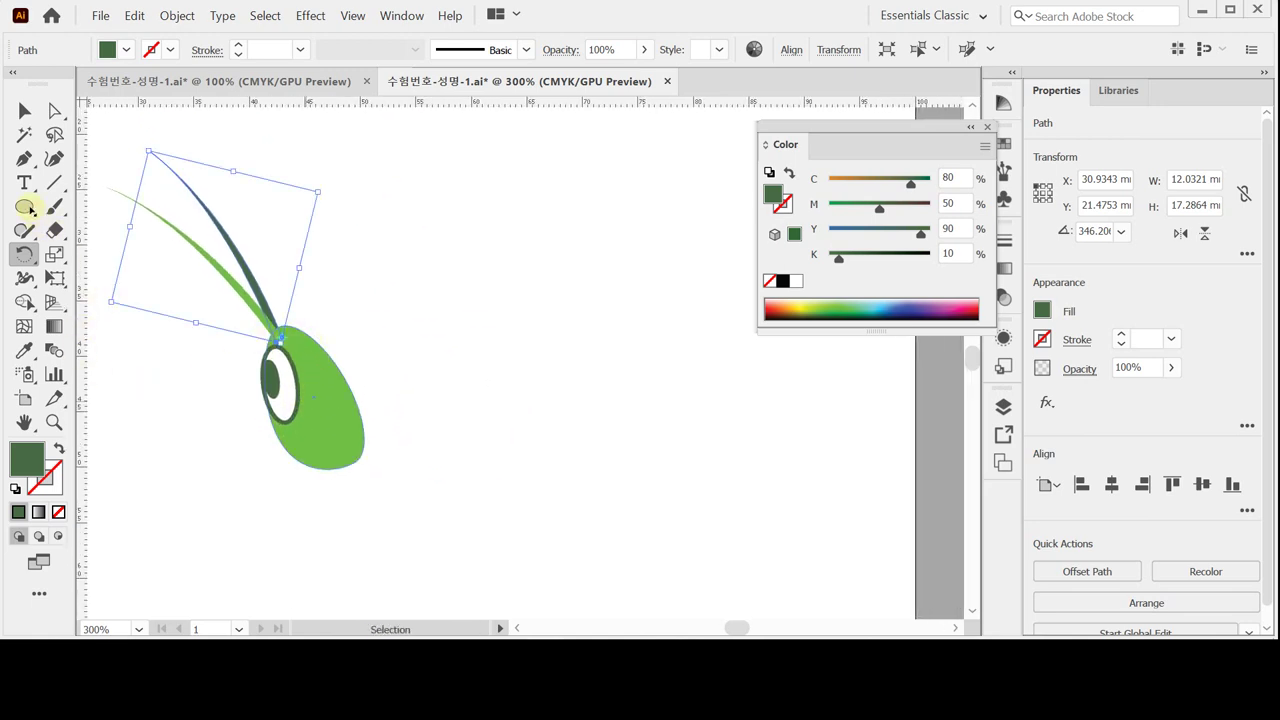
pyautogui.hotkey('ctrl', 's')
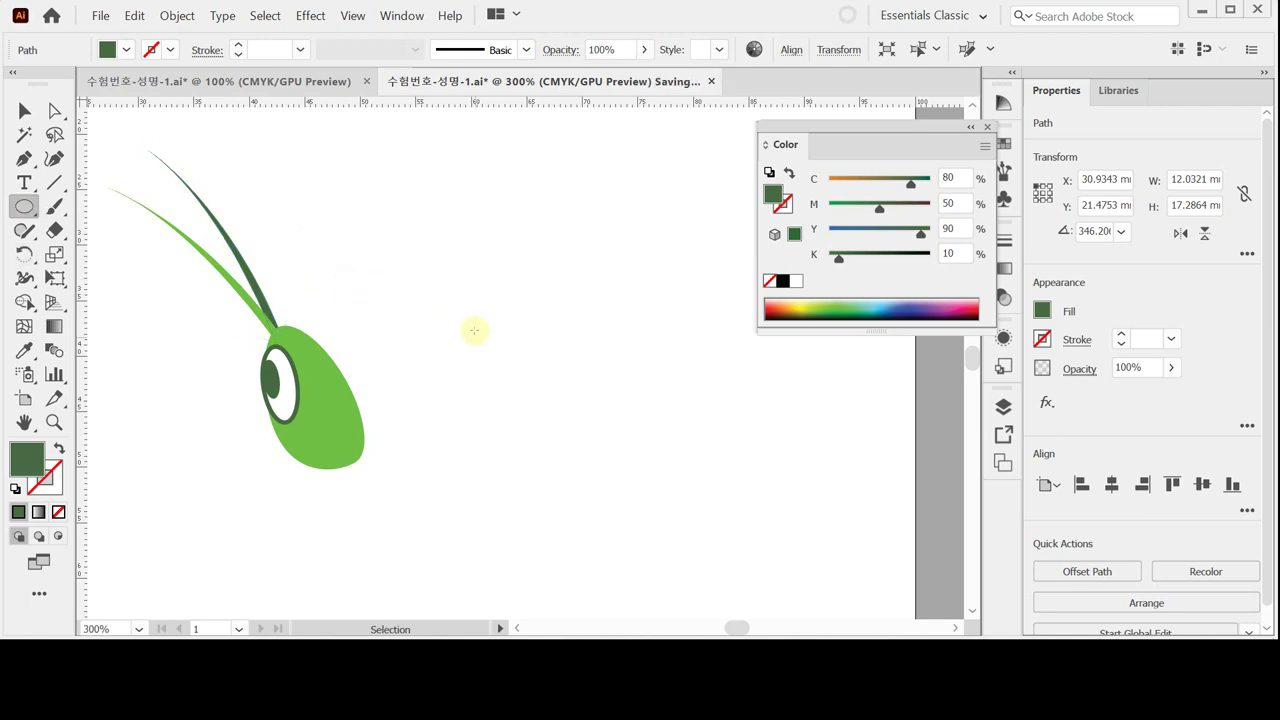
# Step: Draw a dark green ellipse about 11.4 mm wide and 7.8 mm high, overlapping the lower right side of the head
pyautogui.hotkey('ctrl', 'shift', 'a')
pyautogui.press('l')
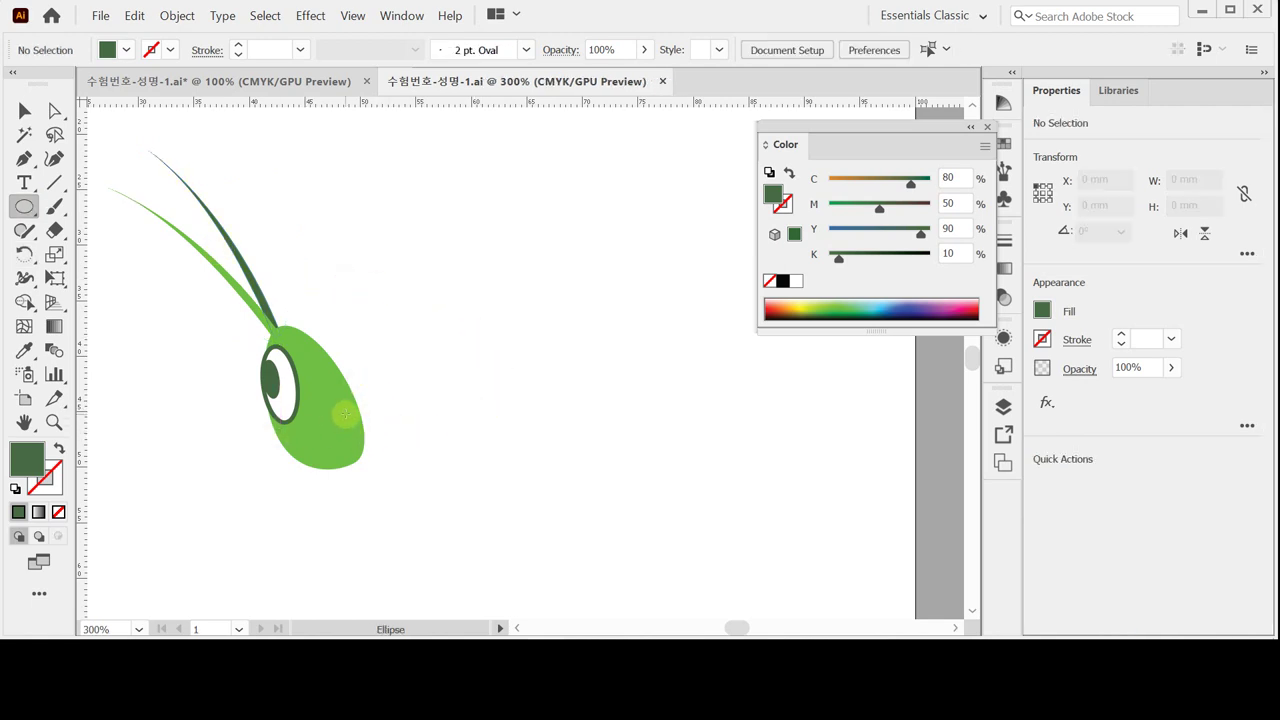
pyautogui.moveTo(416, 450); pyautogui.dragTo(487, 487)
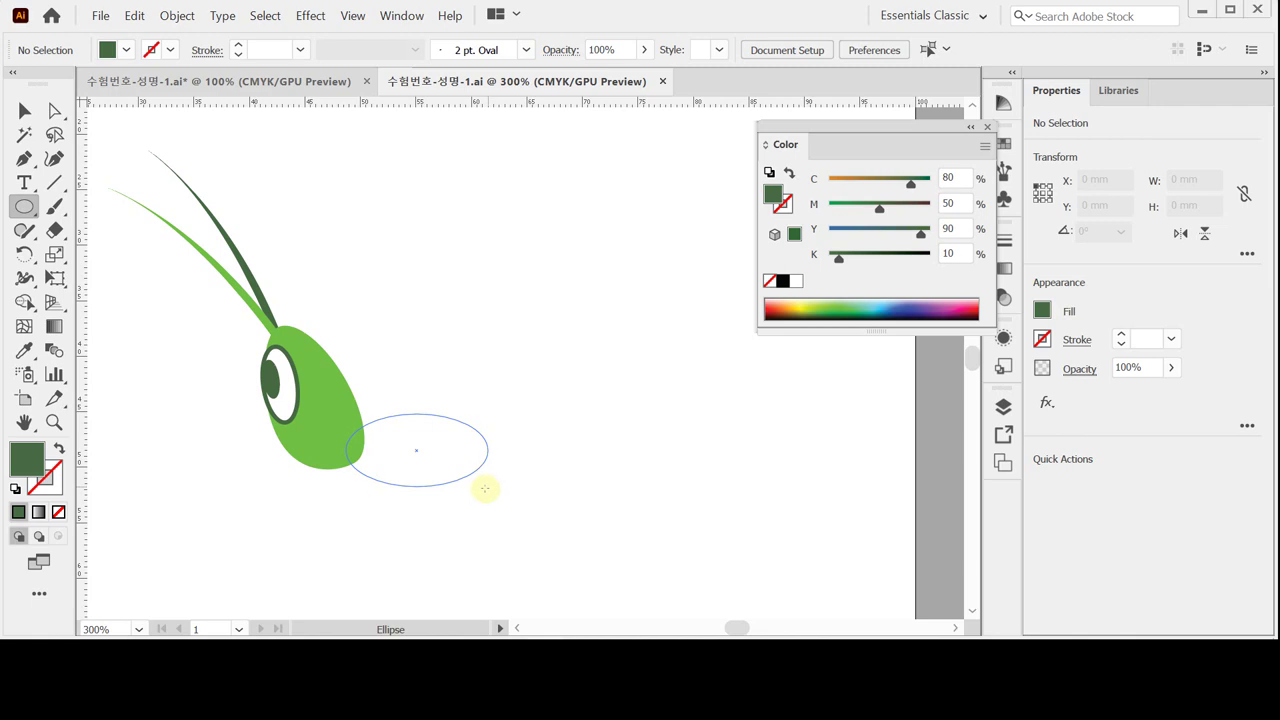
pyautogui.moveTo(485, 489); pyautogui.dragTo(458, 495)
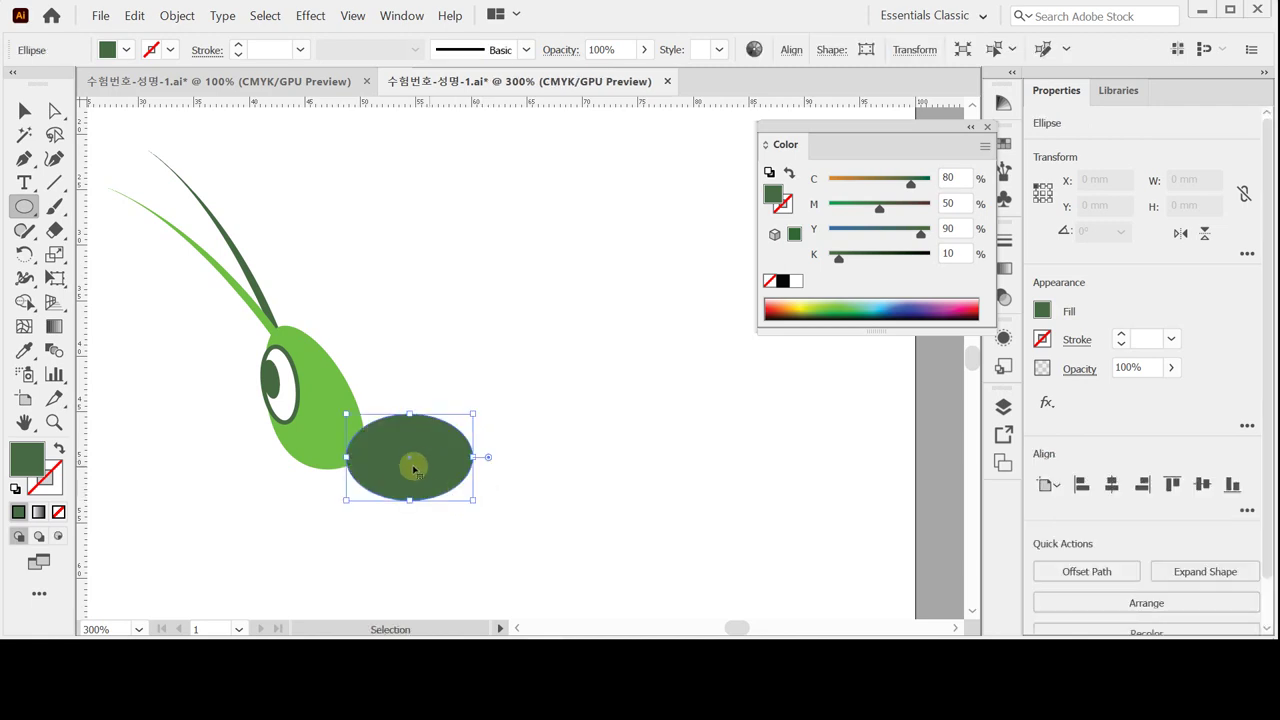
pyautogui.moveTo(404, 444); pyautogui.dragTo(390, 415)
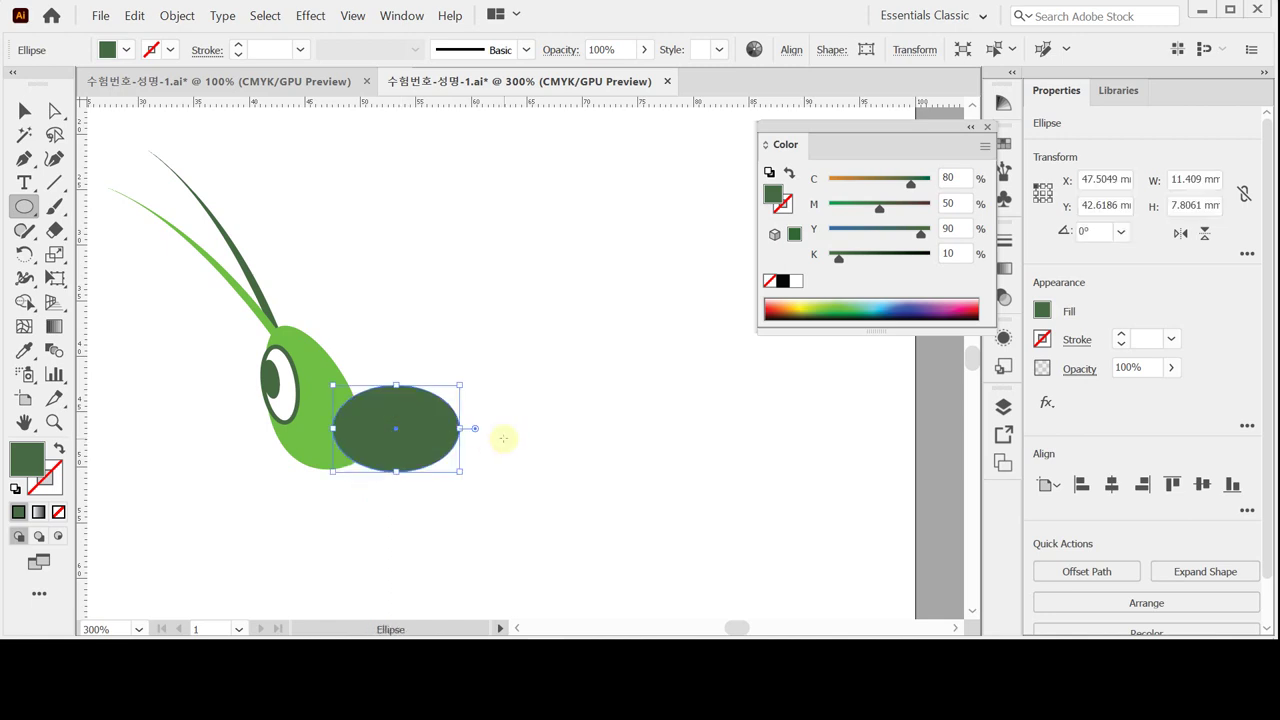
# Step: Create a 39 × 7 mm dark green ellipse and move it left and down to overlap the smaller ellipse behind the head
pyautogui.keyDown('ctrl'); pyautogui.keyDown('alt'); pyautogui.click(468, 456); pyautogui.keyUp('alt'); pyautogui.keyUp('ctrl')
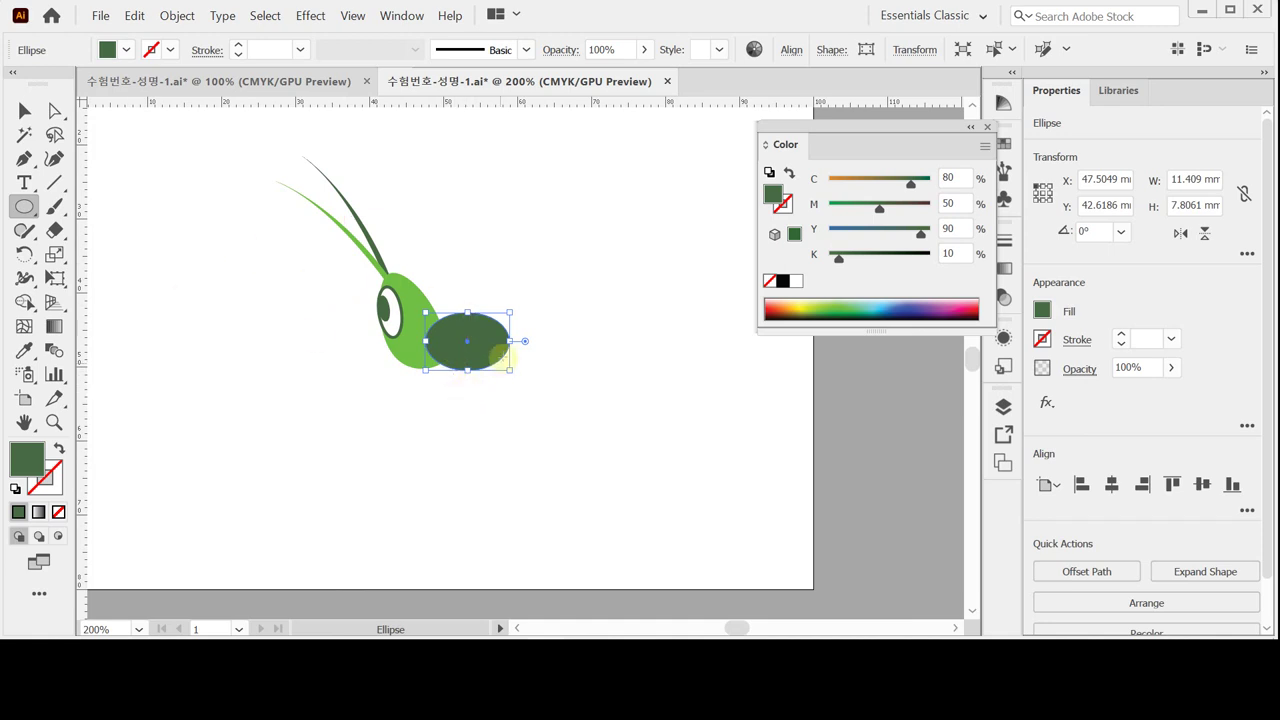
pyautogui.click(518, 296)
pyautogui.write('3')
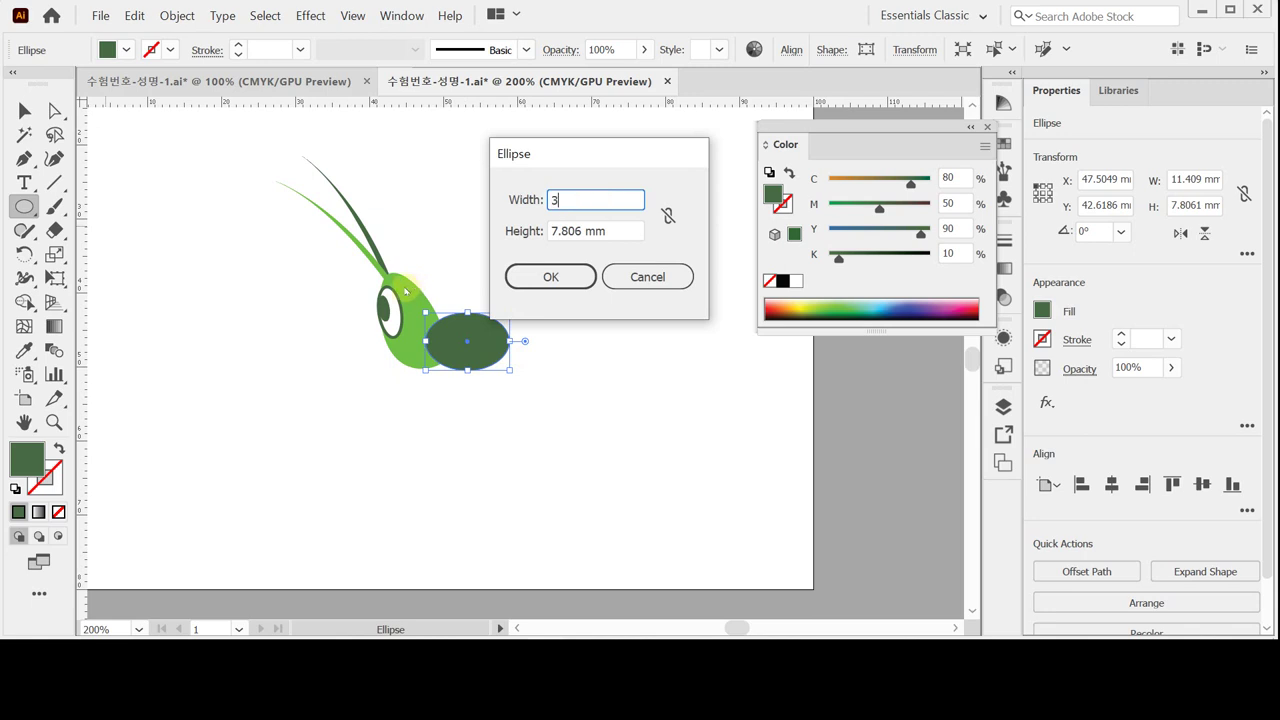
pyautogui.write('9')
pyautogui.press('Tab')
pyautogui.write('7')
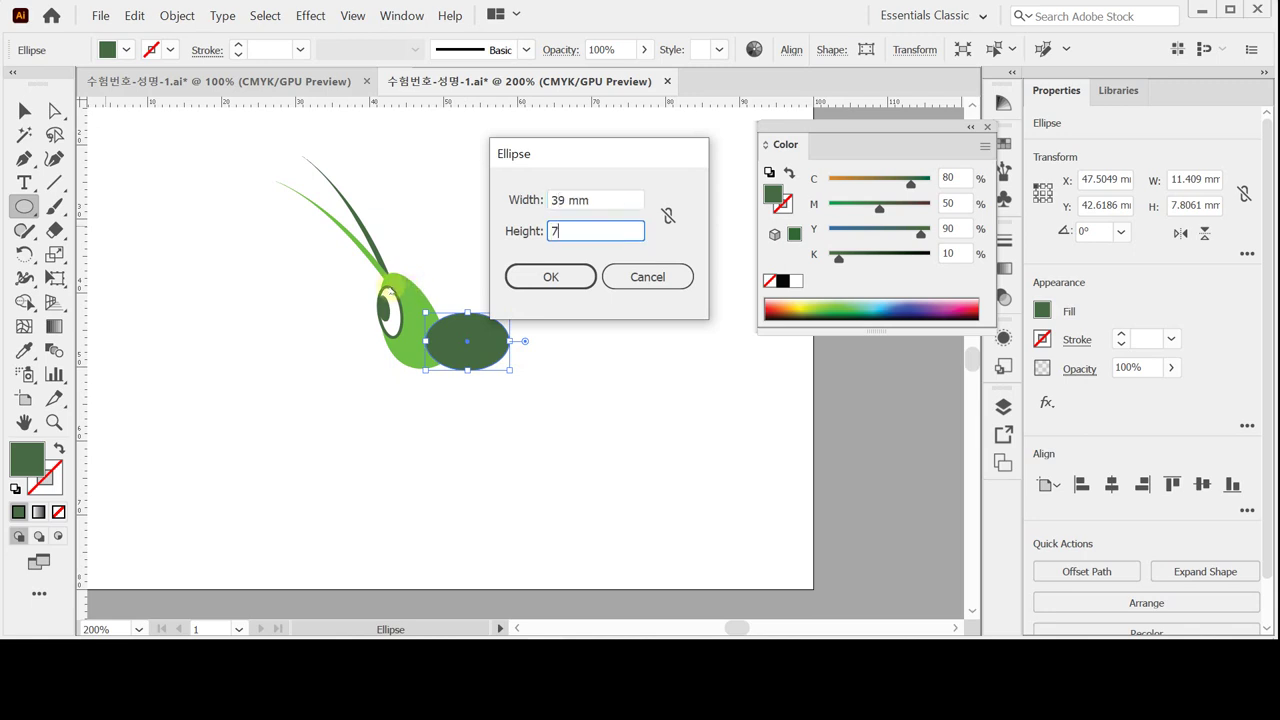
pyautogui.press('Return')
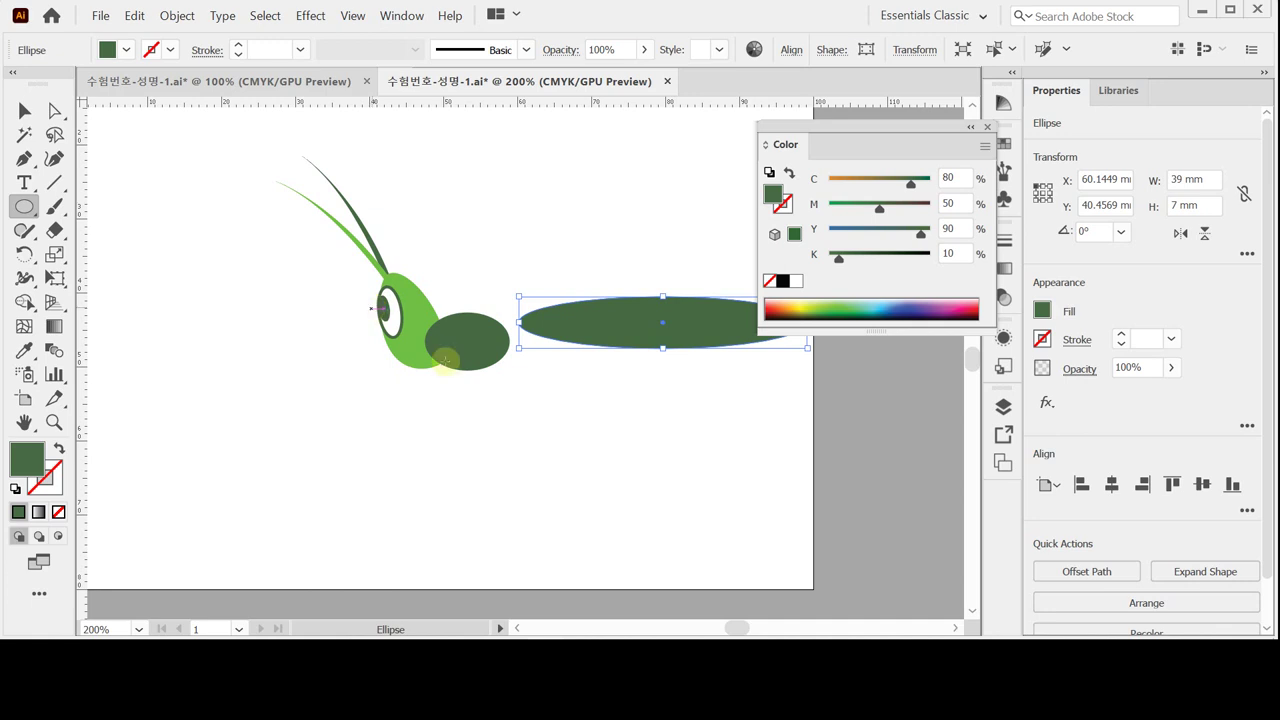
pyautogui.moveTo(670, 327); pyautogui.dragTo(605, 358)
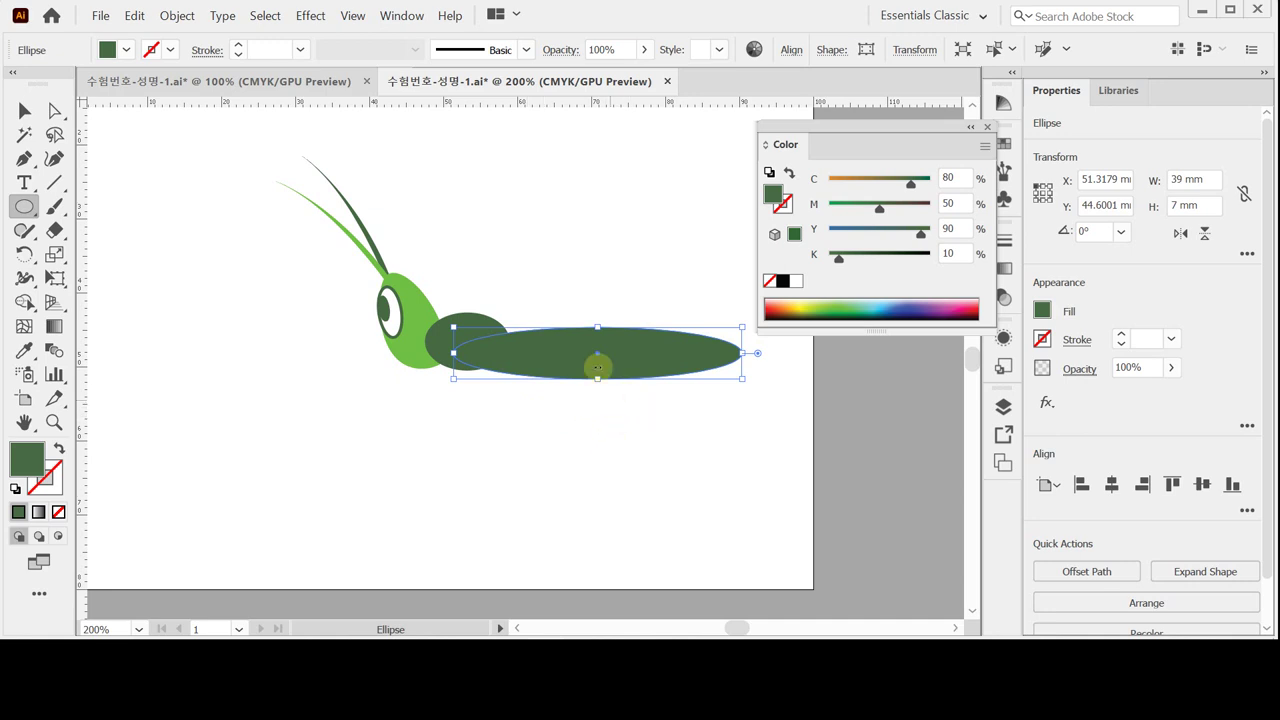
# Step: Fill the 39 × 7 mm body ellipse with tan C10 M20 Y70 K20
pyautogui.click(955, 177)
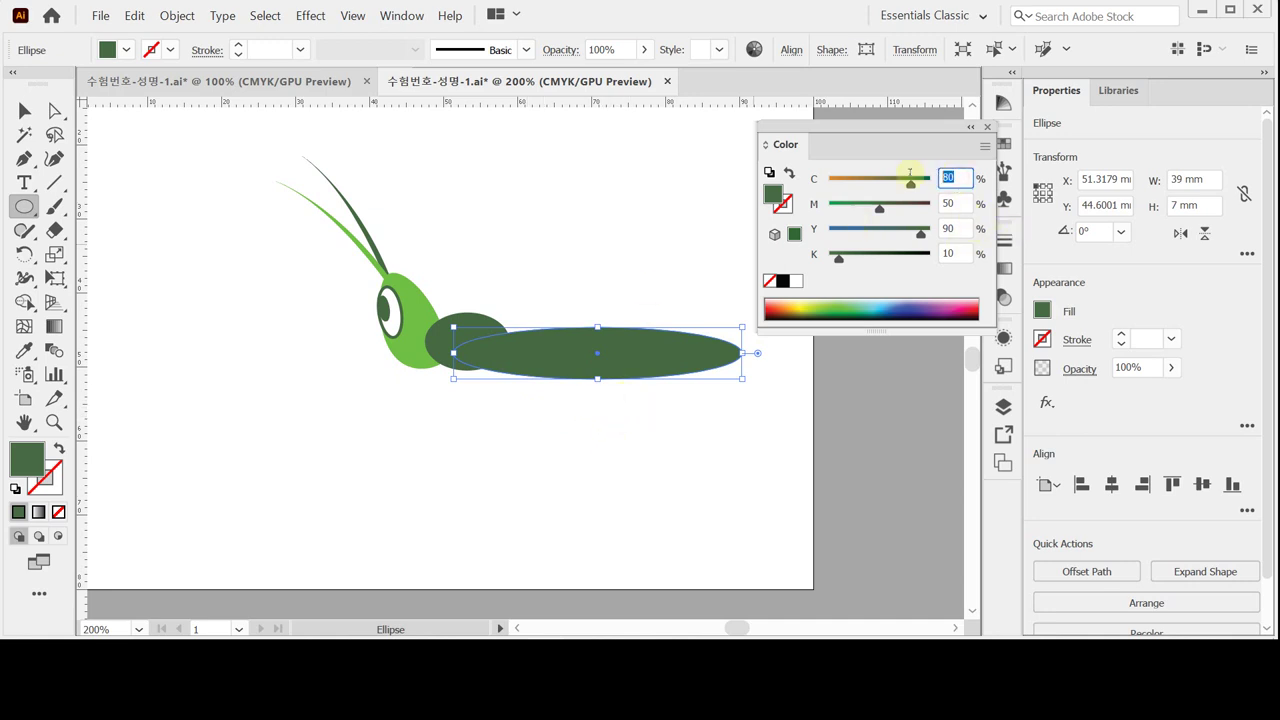
pyautogui.write('10')
pyautogui.press('Tab')
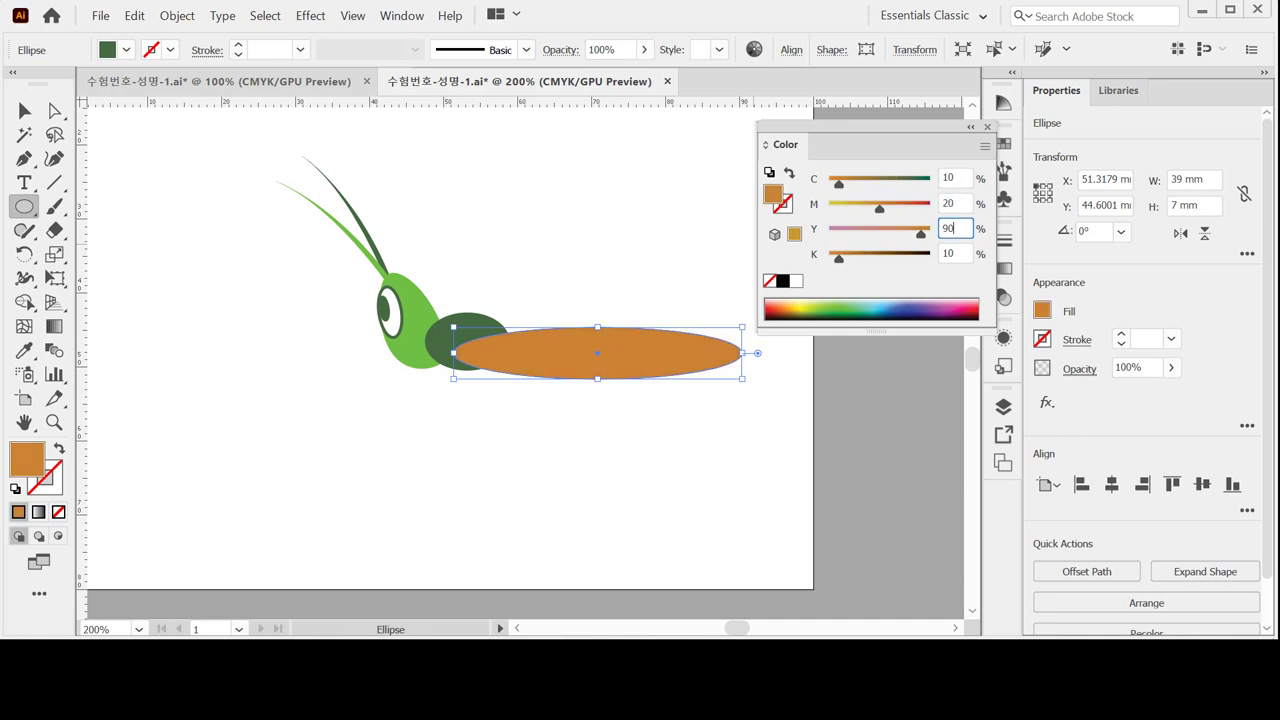
pyautogui.write('20')
pyautogui.press('Tab')
pyautogui.write('70')
pyautogui.press('Tab')
pyautogui.write('20')
pyautogui.press('Return')
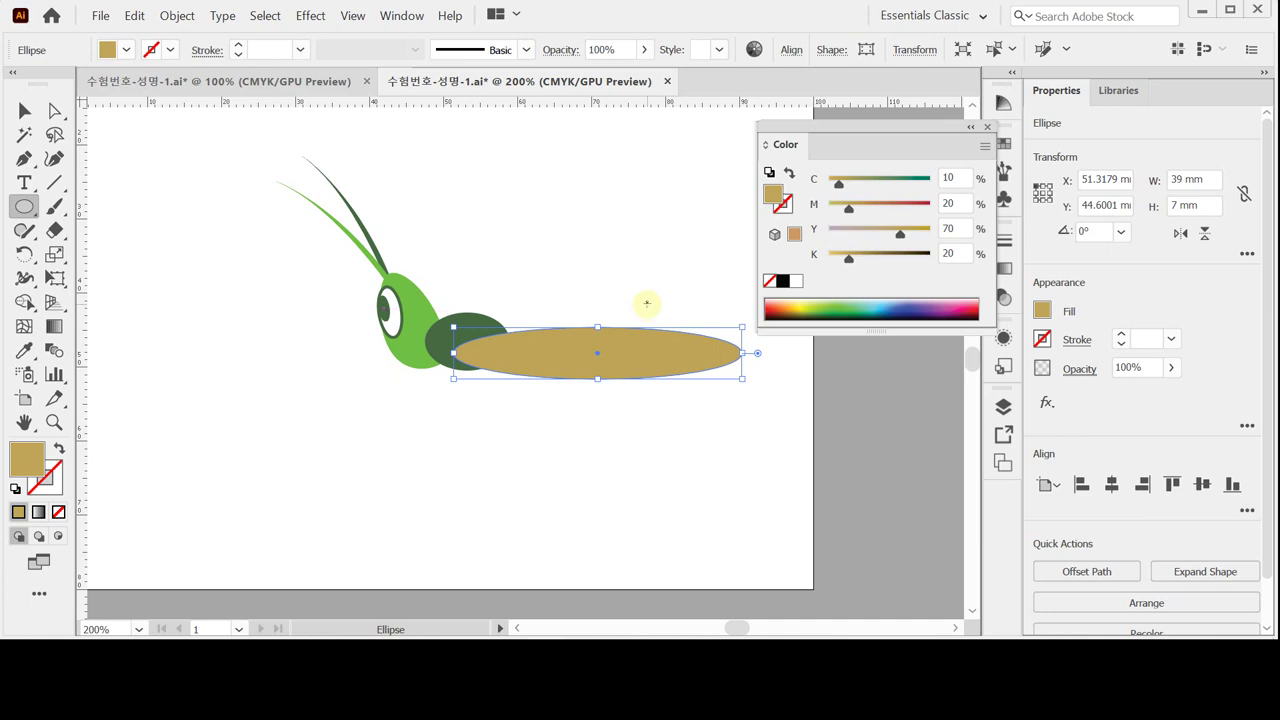
# Step: Move the tan body ellipse about 0.8 mm to the right, keeping it overlapping the dark green ellipse
pyautogui.click(24, 110)
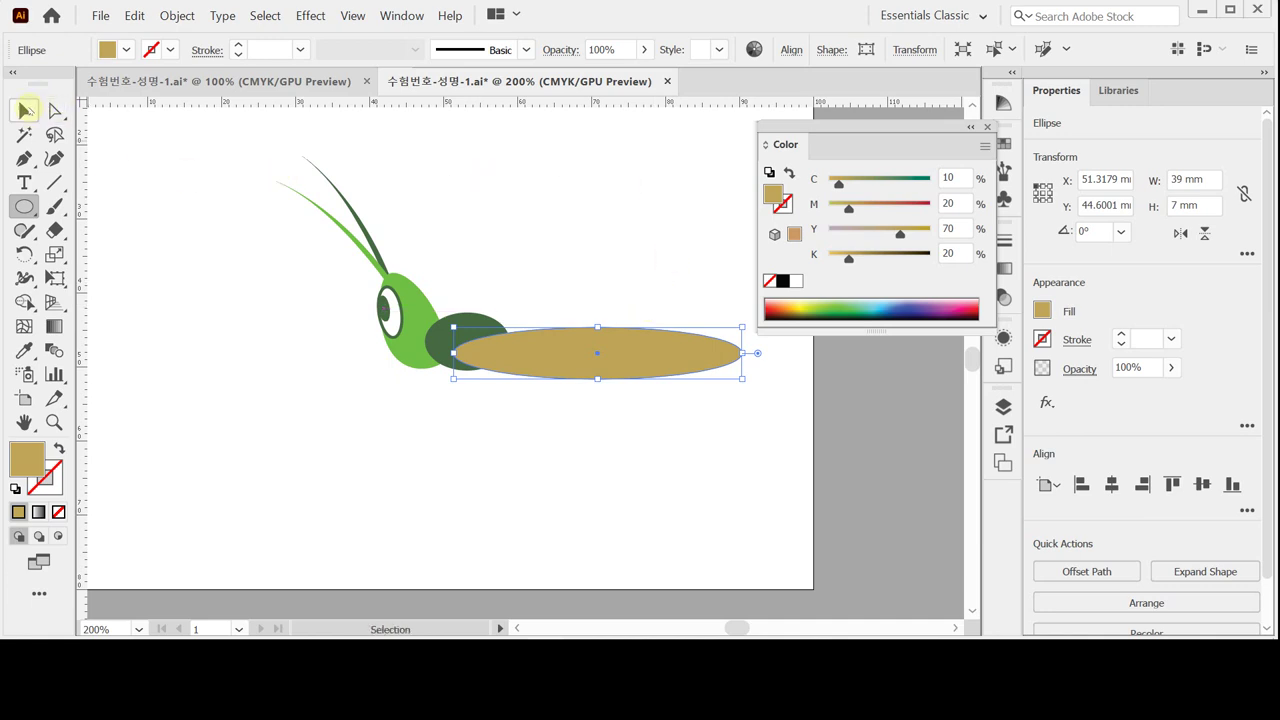
pyautogui.hotkey('ctrl', 'shift', 'a')
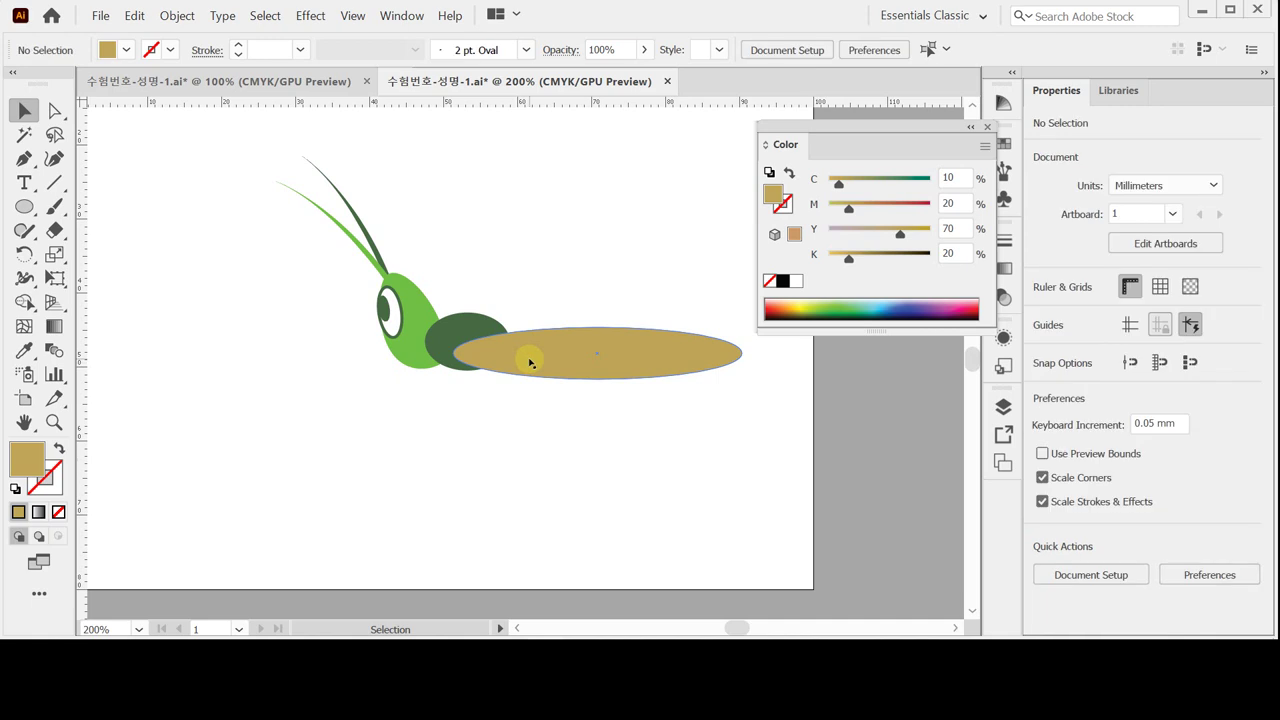
pyautogui.moveTo(530, 362); pyautogui.dragTo(538, 362)
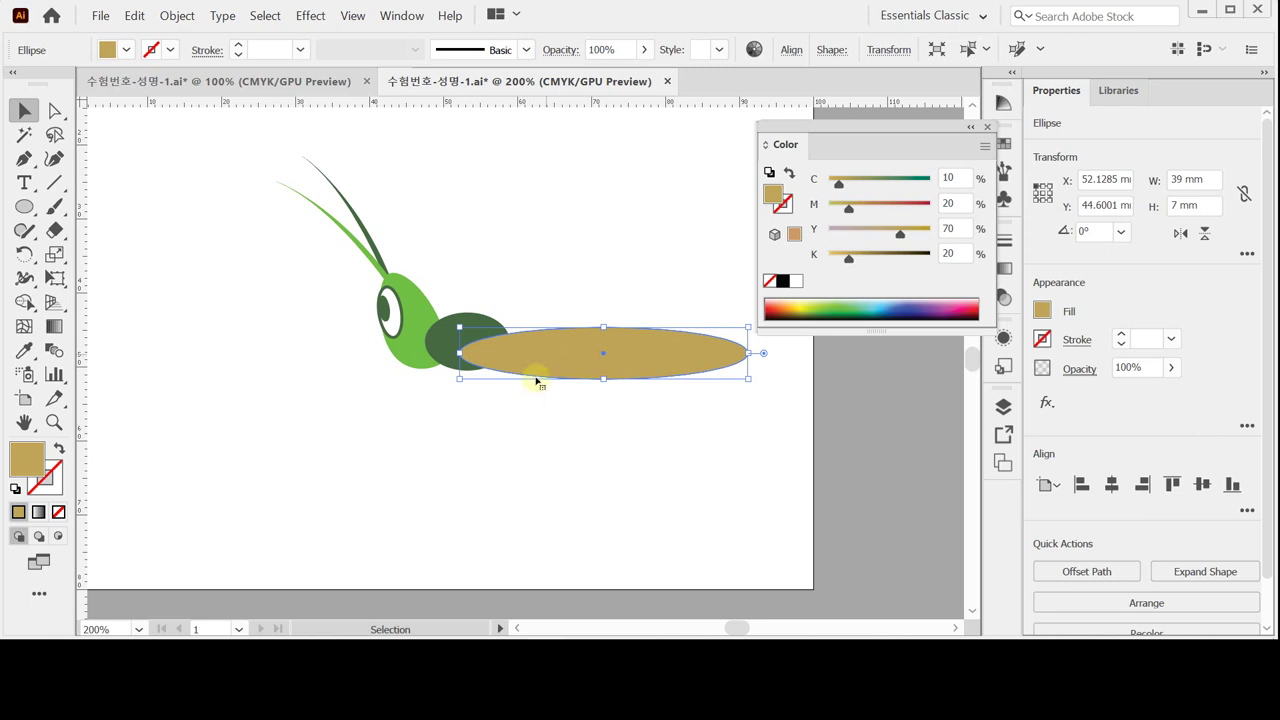
# Step: Reshape the tan ellipse by moving its bottom anchor point about 6.4 mm left and 1.3 mm down, and deselect it
pyautogui.click(58, 112)
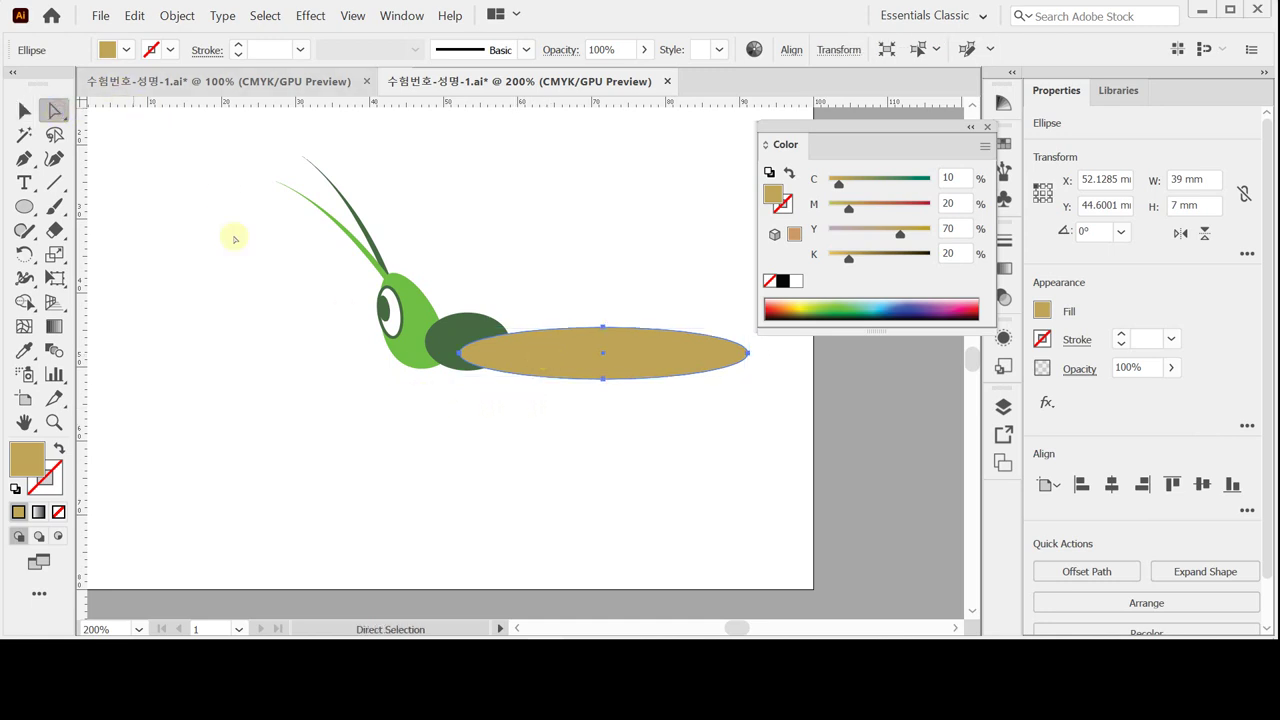
pyautogui.moveTo(573, 440); pyautogui.dragTo(562, 394)
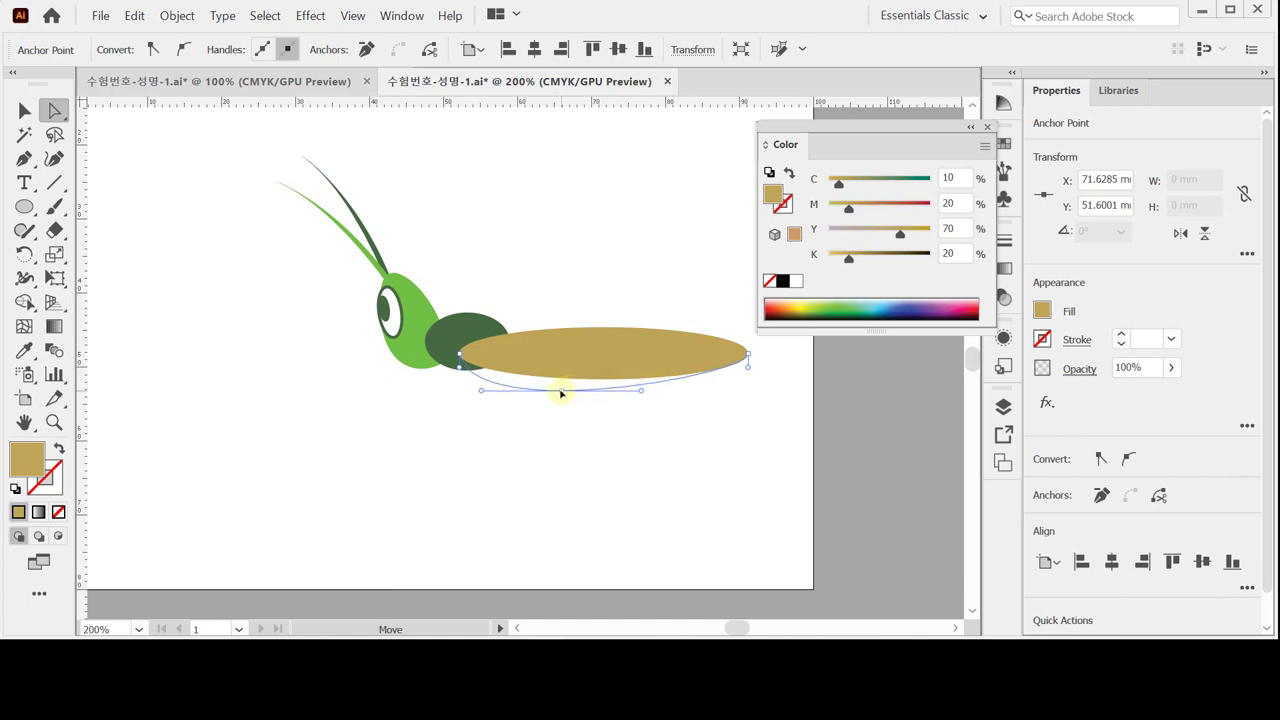
pyautogui.moveTo(561, 394); pyautogui.dragTo(557, 392)
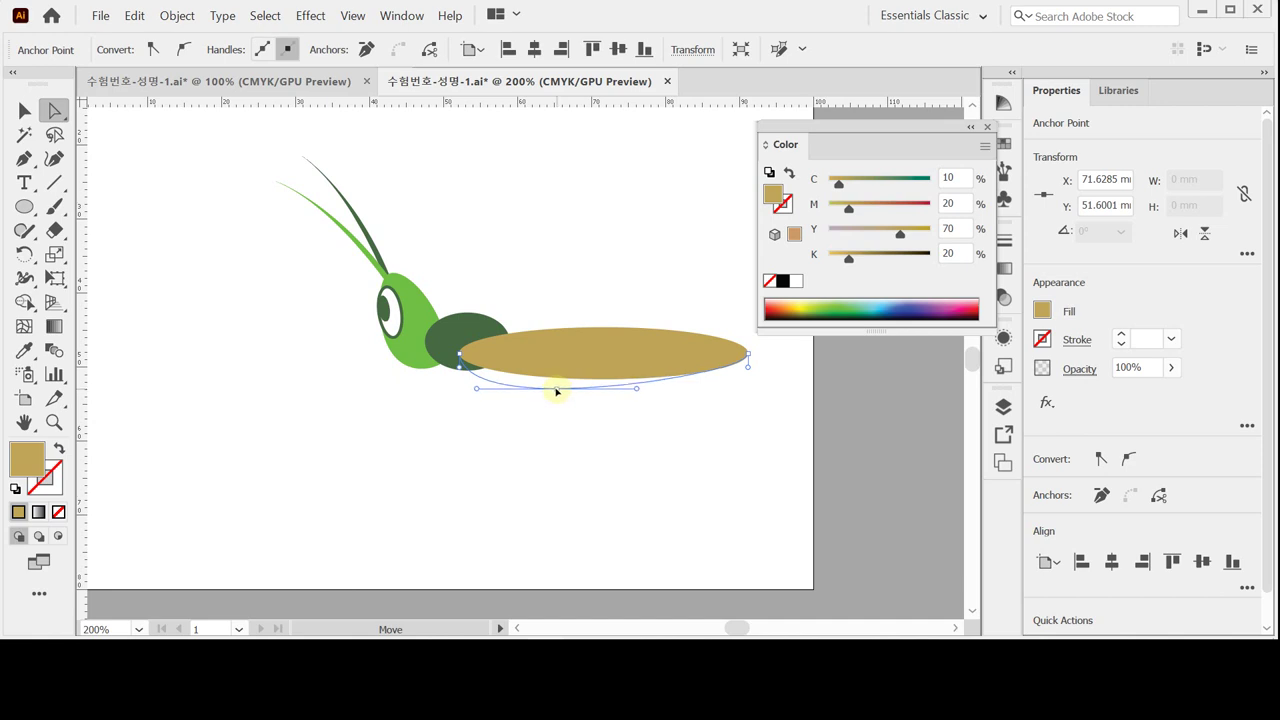
pyautogui.moveTo(557, 392); pyautogui.dragTo(557, 392)
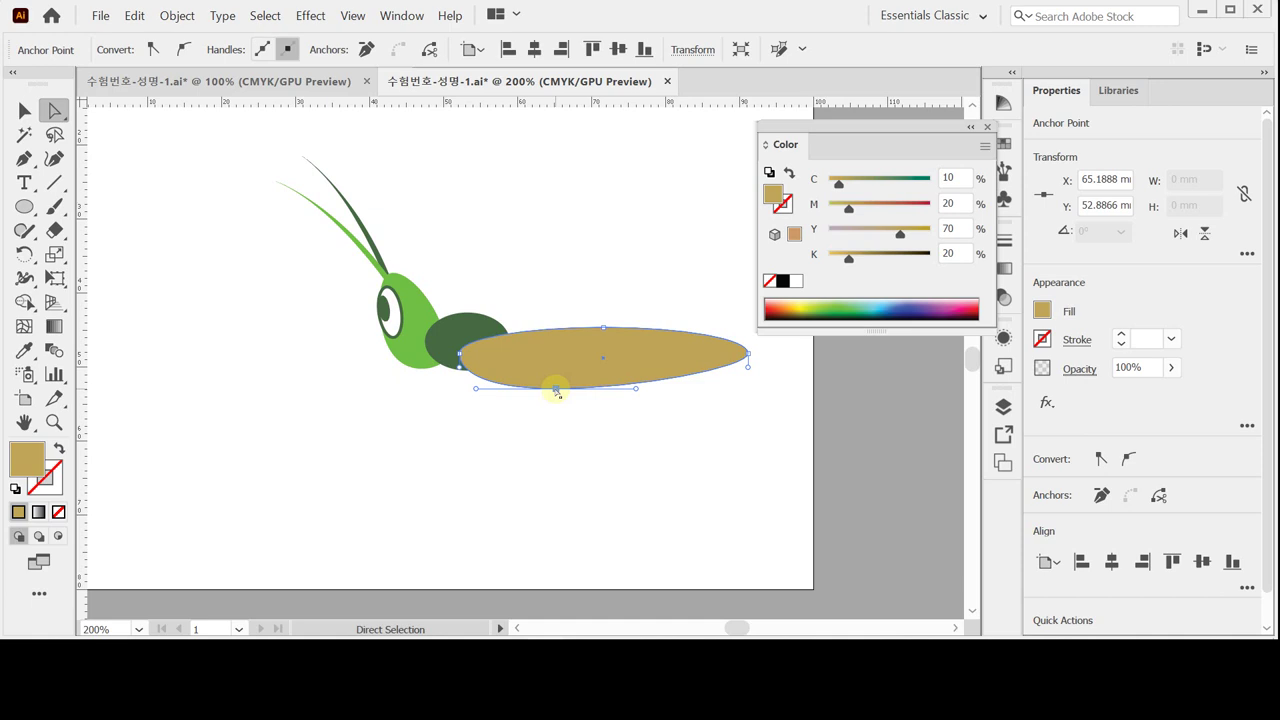
pyautogui.click(522, 465)
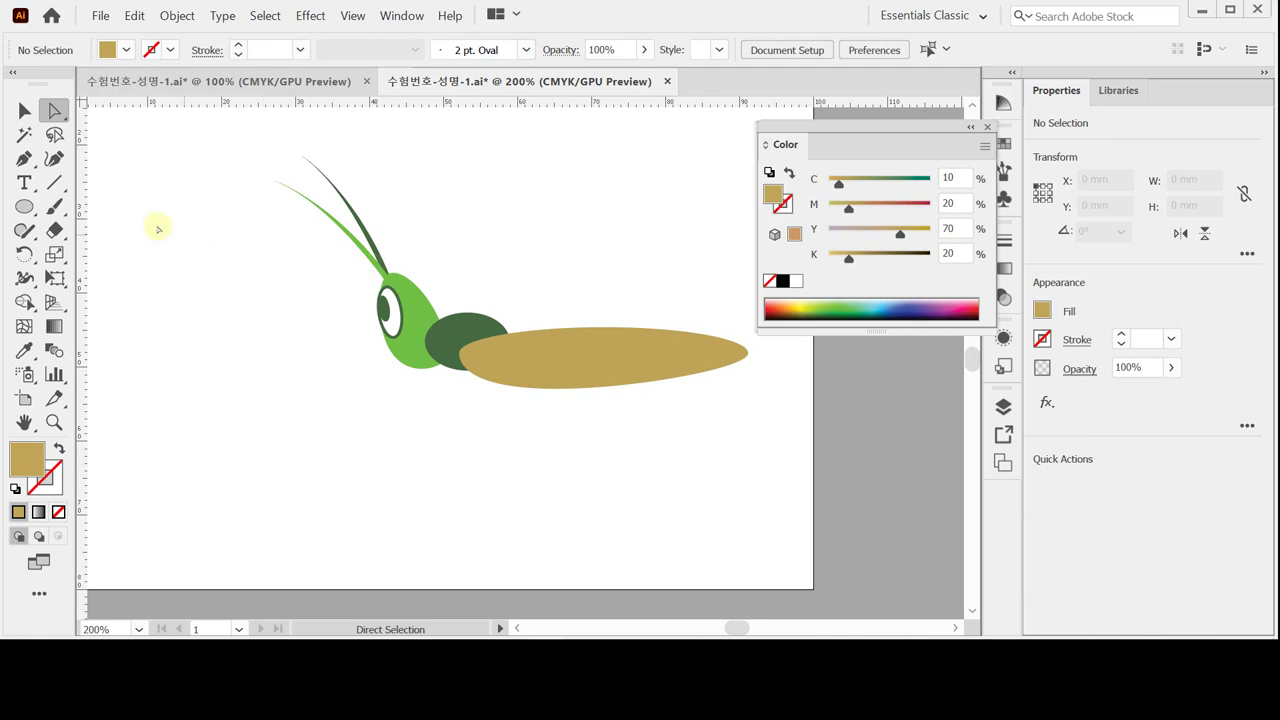
# Step: Draw a slanted line about 20 mm long across the front part of the tan body, with no fill and a black stroke
pyautogui.click(56, 184)
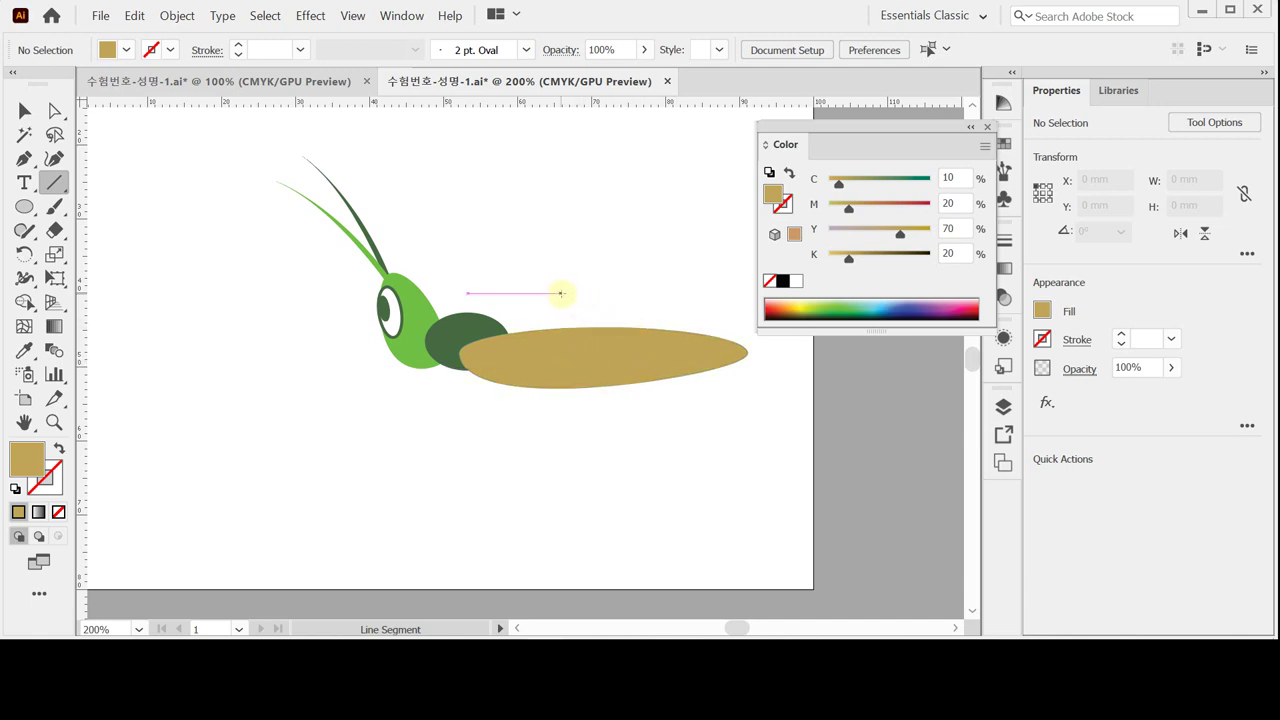
pyautogui.moveTo(565, 291); pyautogui.dragTo(535, 437)
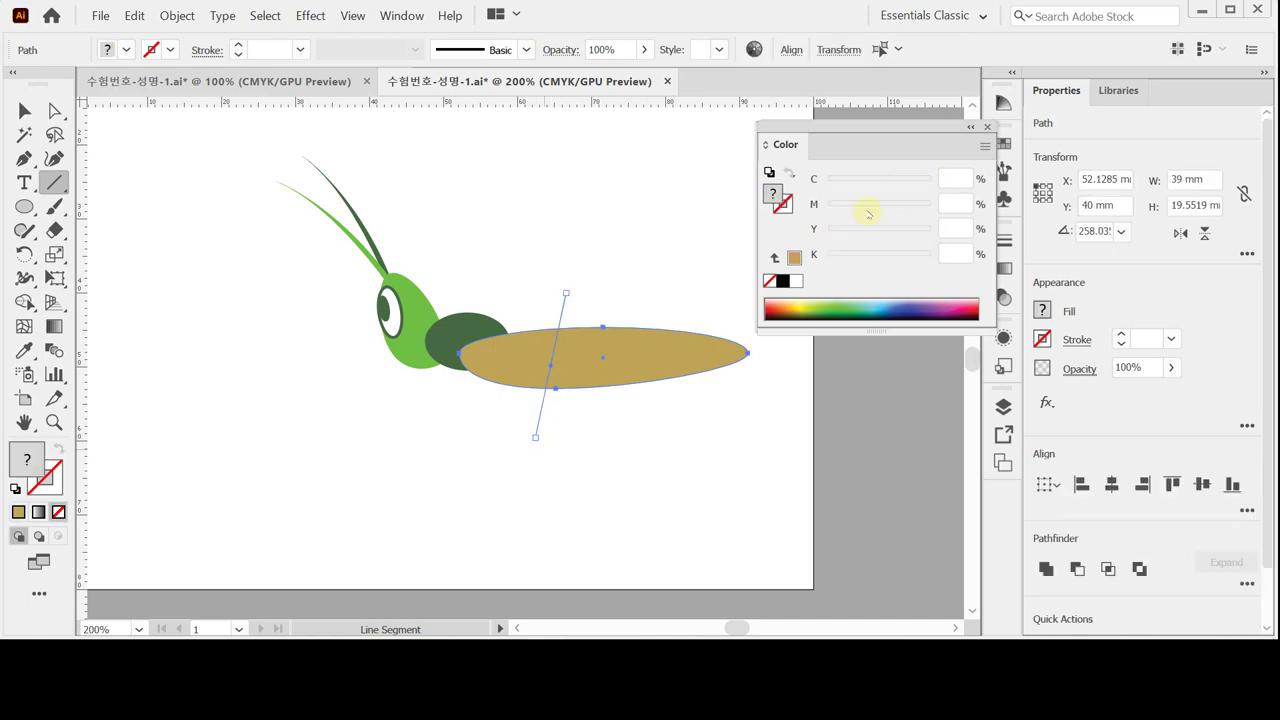
pyautogui.moveTo(618, 260); pyautogui.dragTo(549, 301)
pyautogui.click(783, 281)
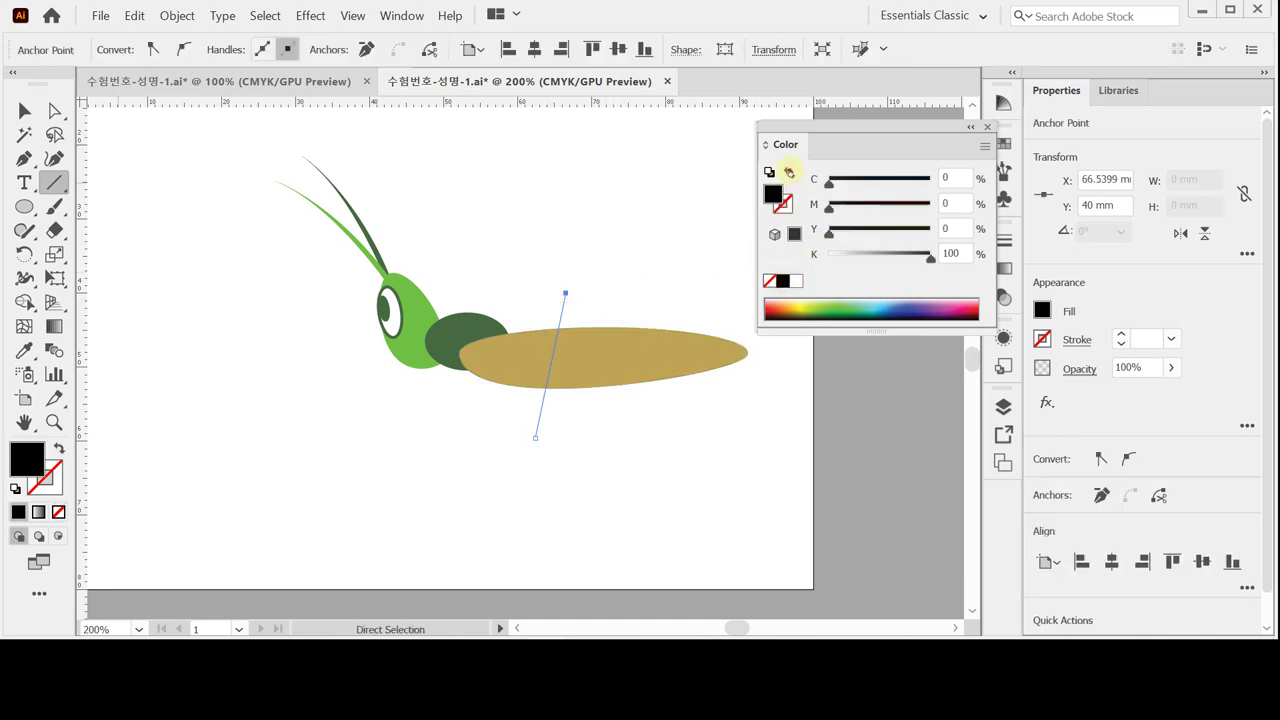
pyautogui.click(789, 173)
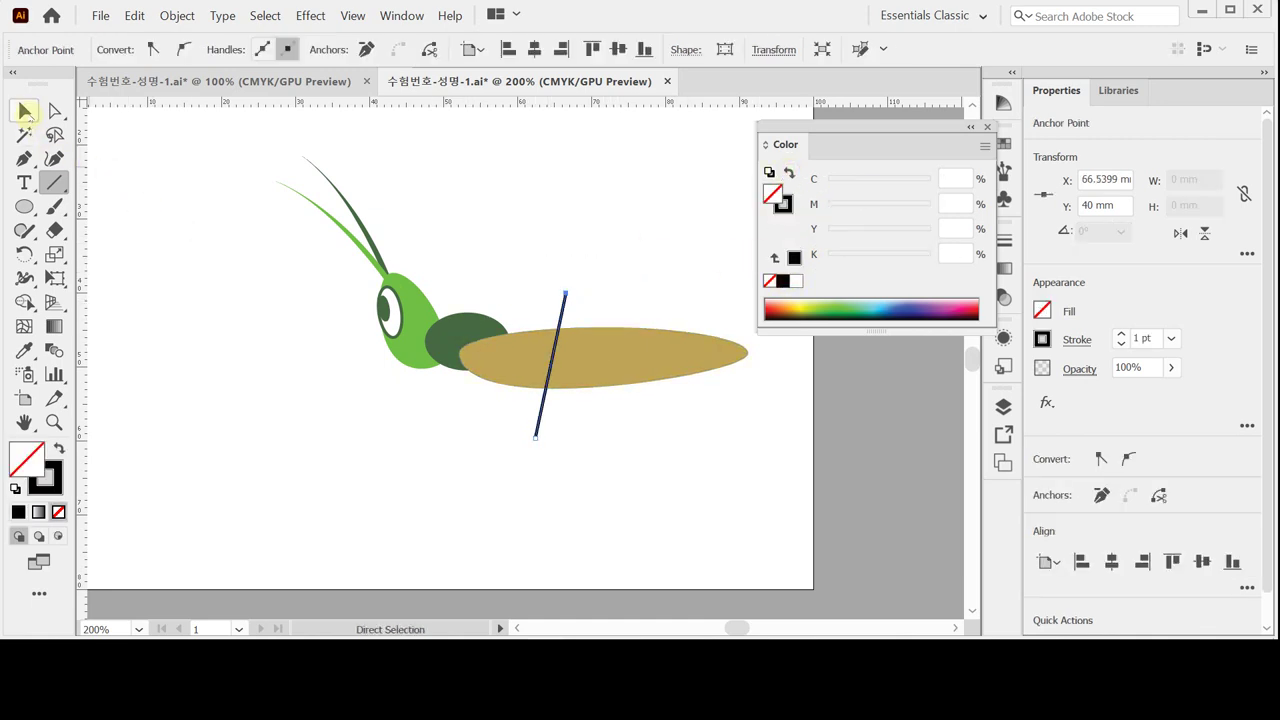
# Step: Duplicate the slanted line to the right and repeat the copy until five parallel lines cross the tan body
pyautogui.click(25, 111)
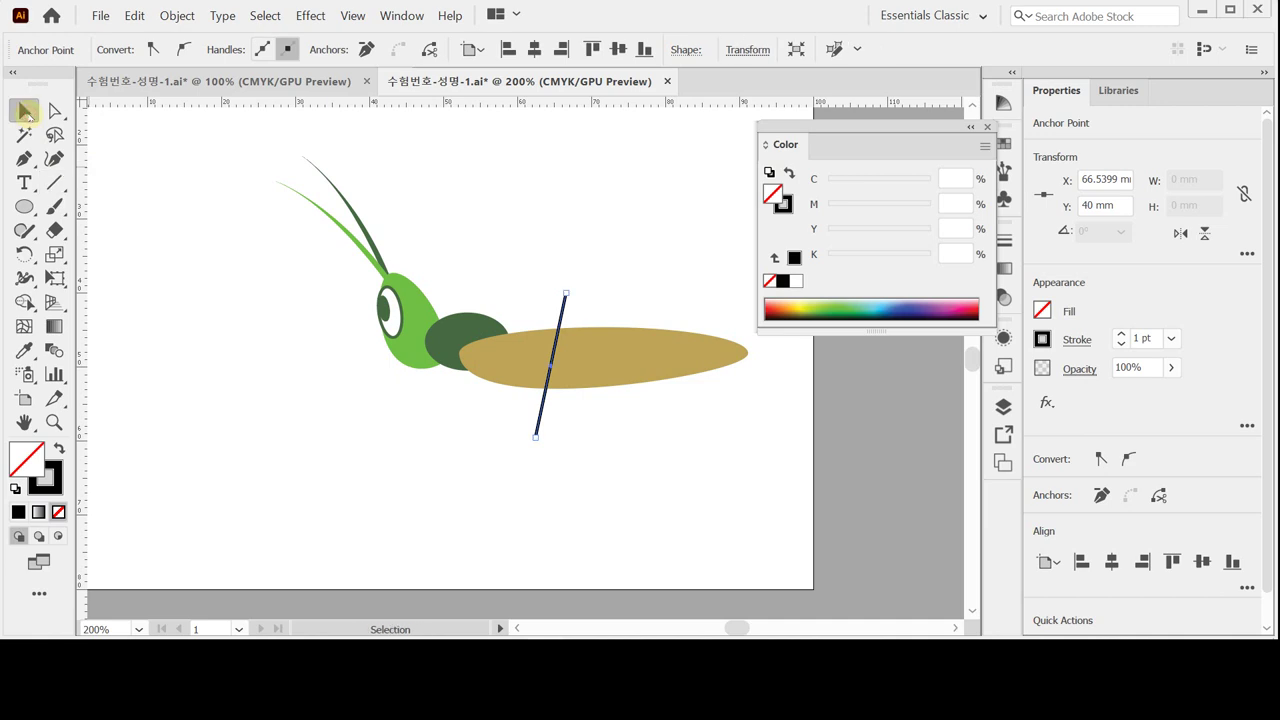
pyautogui.click(573, 298)
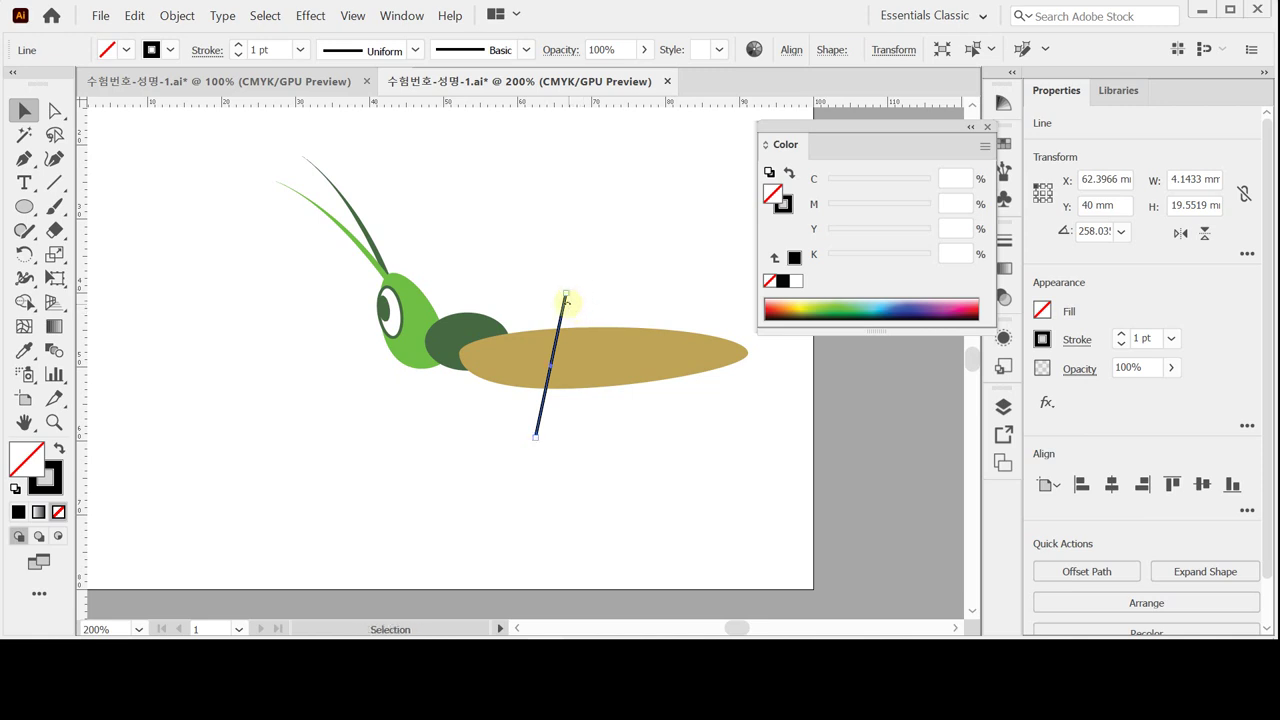
pyautogui.moveTo(560, 316); pyautogui.dragTo(561, 316)
pyautogui.moveTo(537, 420); pyautogui.dragTo(572, 423)
pyautogui.hotkey('ctrl', 'd')
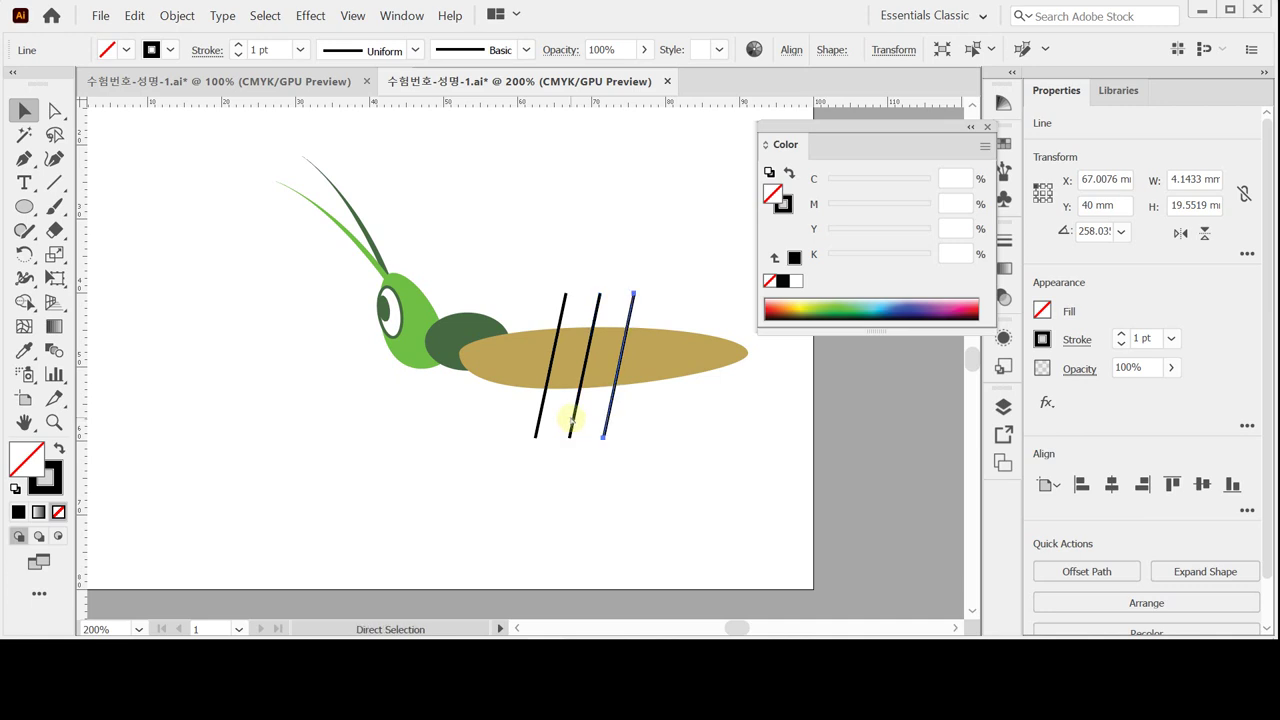
pyautogui.hotkey('ctrl', 'd')
pyautogui.hotkey('ctrl', 'd')
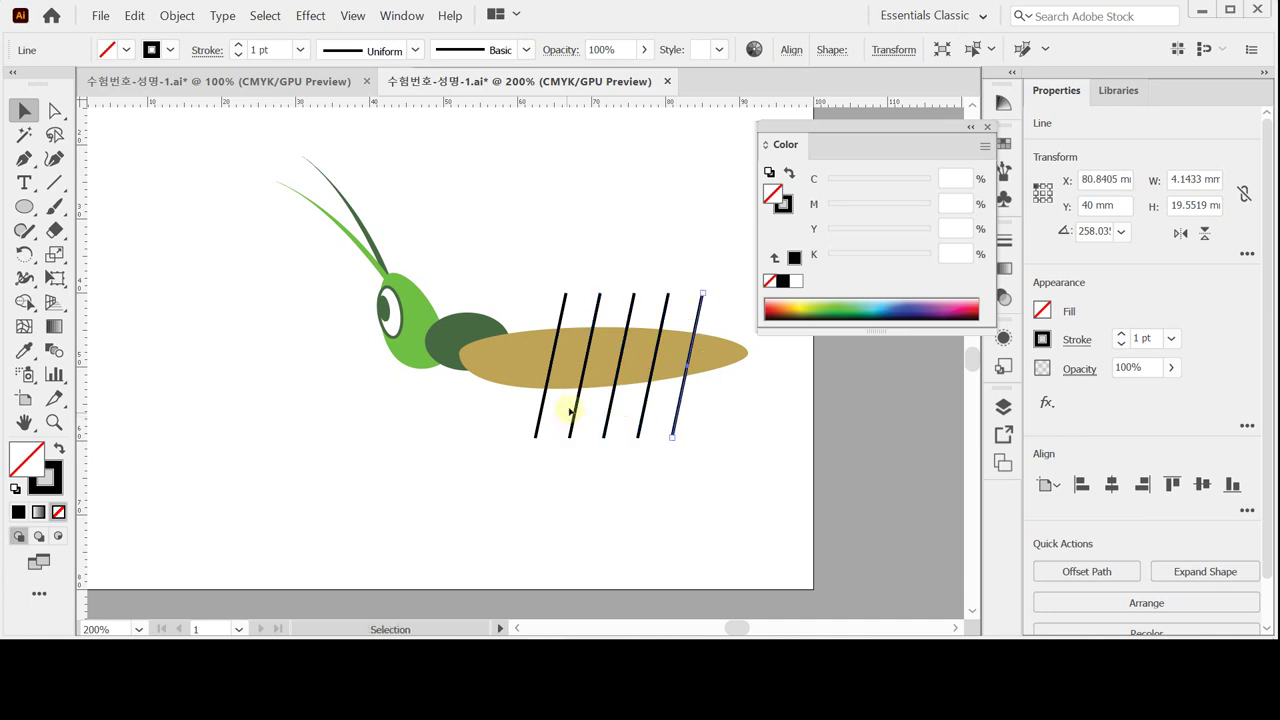
# Step: Nudge all five slanted lines 0.2 mm to the right and deselect them
pyautogui.moveTo(533, 279); pyautogui.dragTo(716, 312)
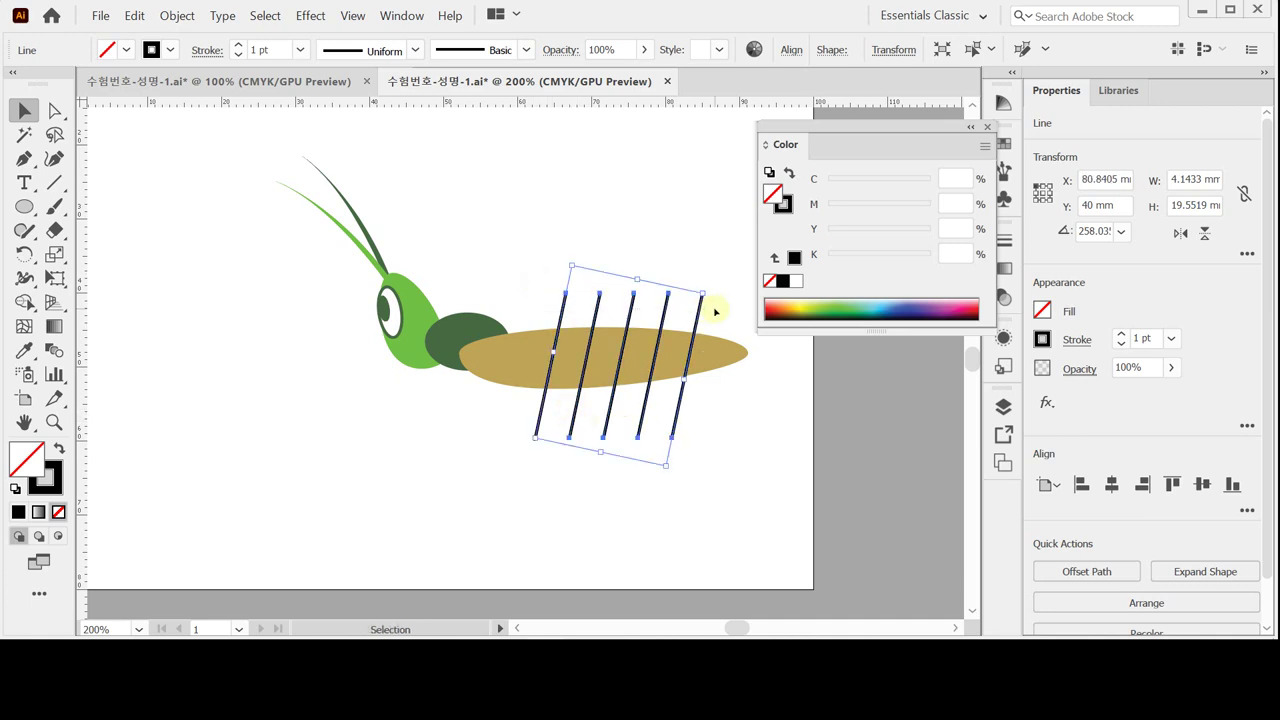
pyautogui.press('Right')
pyautogui.press('Right')
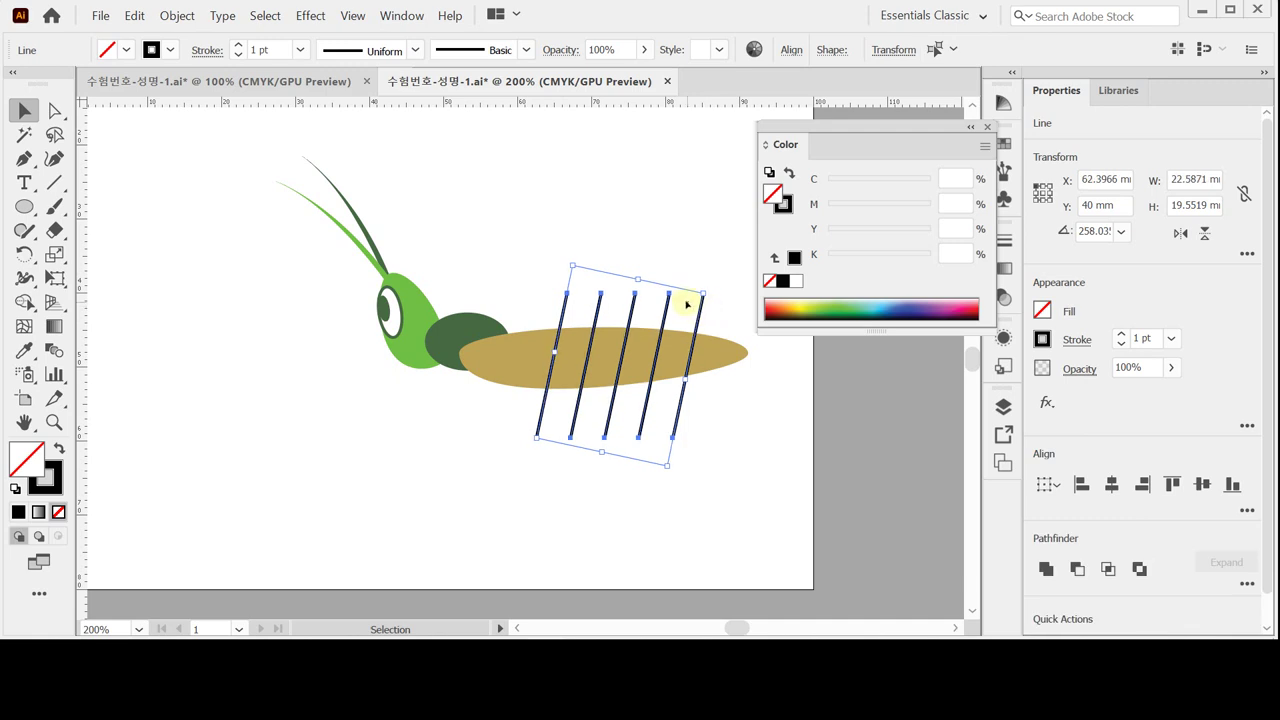
pyautogui.click(652, 228)
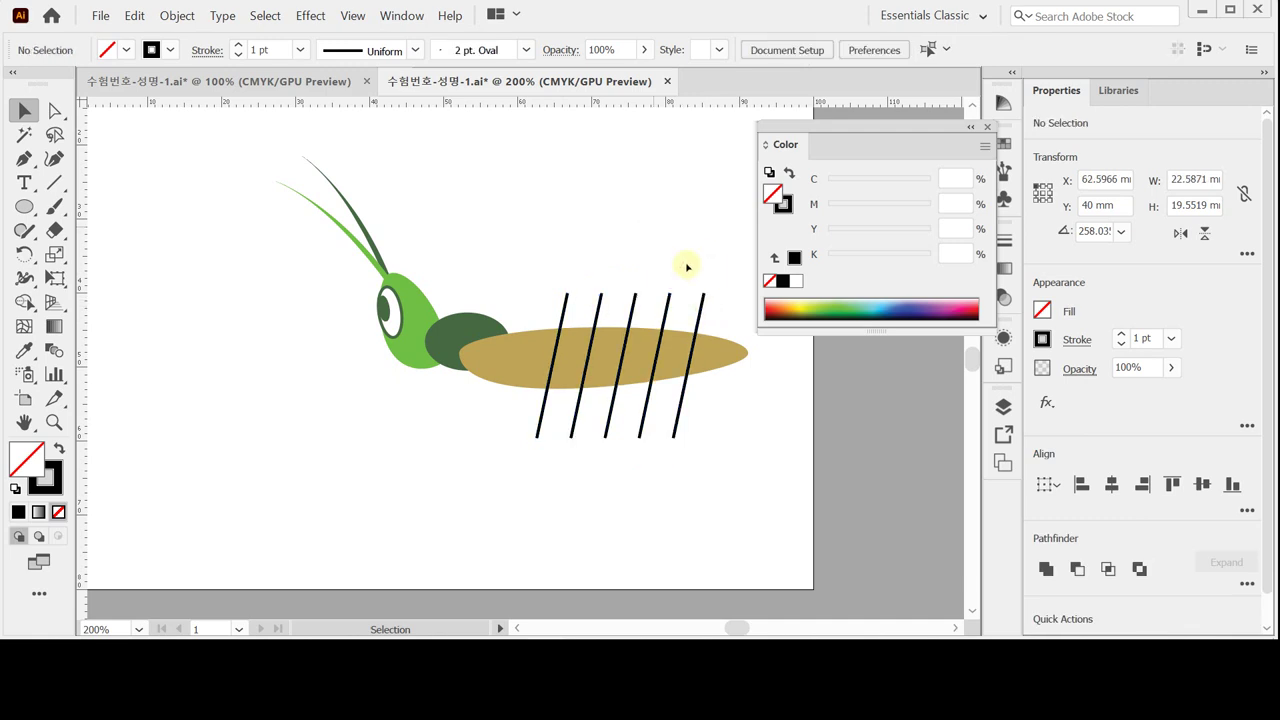
# Step: Shift the rightmost line about 0.9 mm to the right and distribute the five lines evenly by their horizontal centers
pyautogui.click(699, 314)
pyautogui.moveTo(699, 314); pyautogui.dragTo(708, 300)
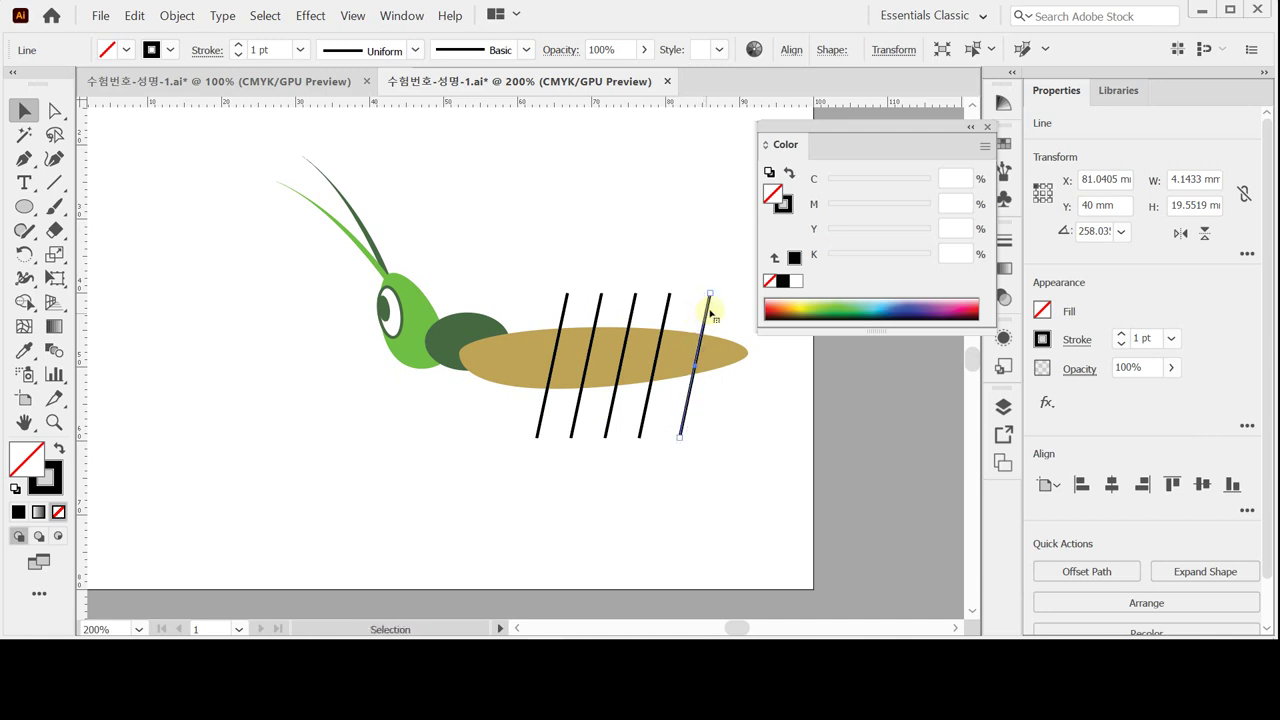
pyautogui.moveTo(548, 265); pyautogui.dragTo(713, 296)
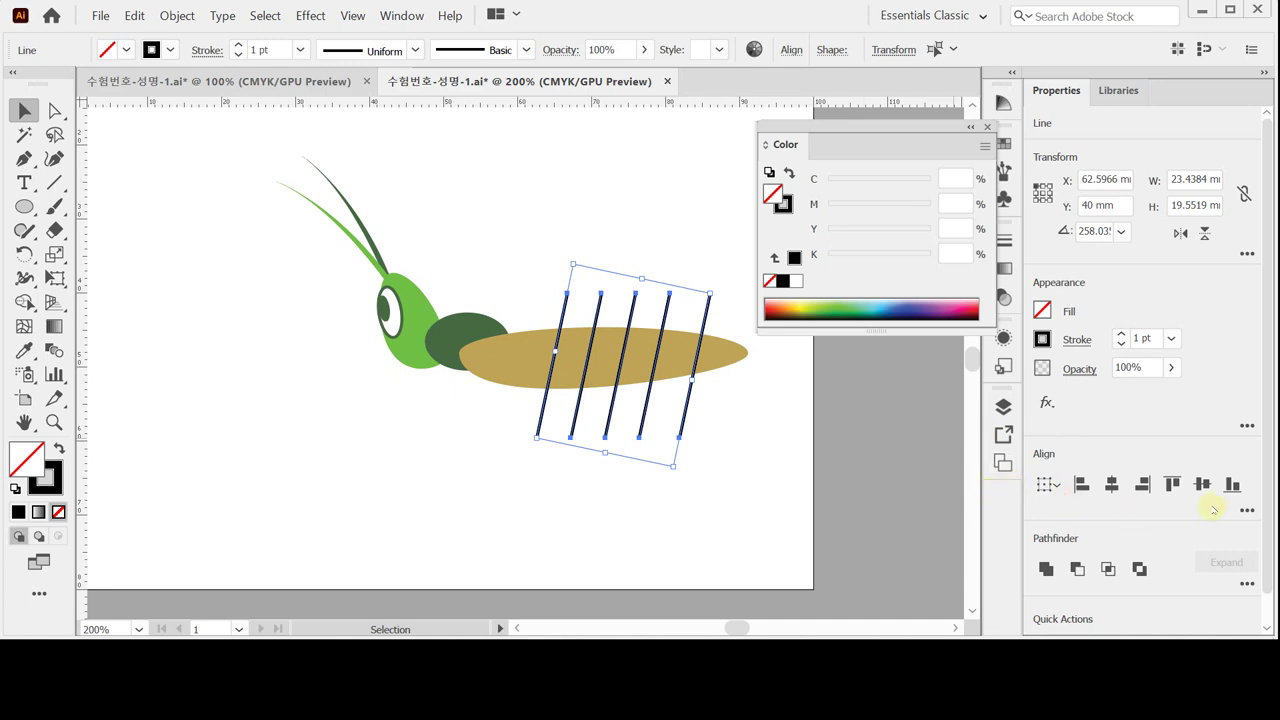
pyautogui.click(1247, 508)
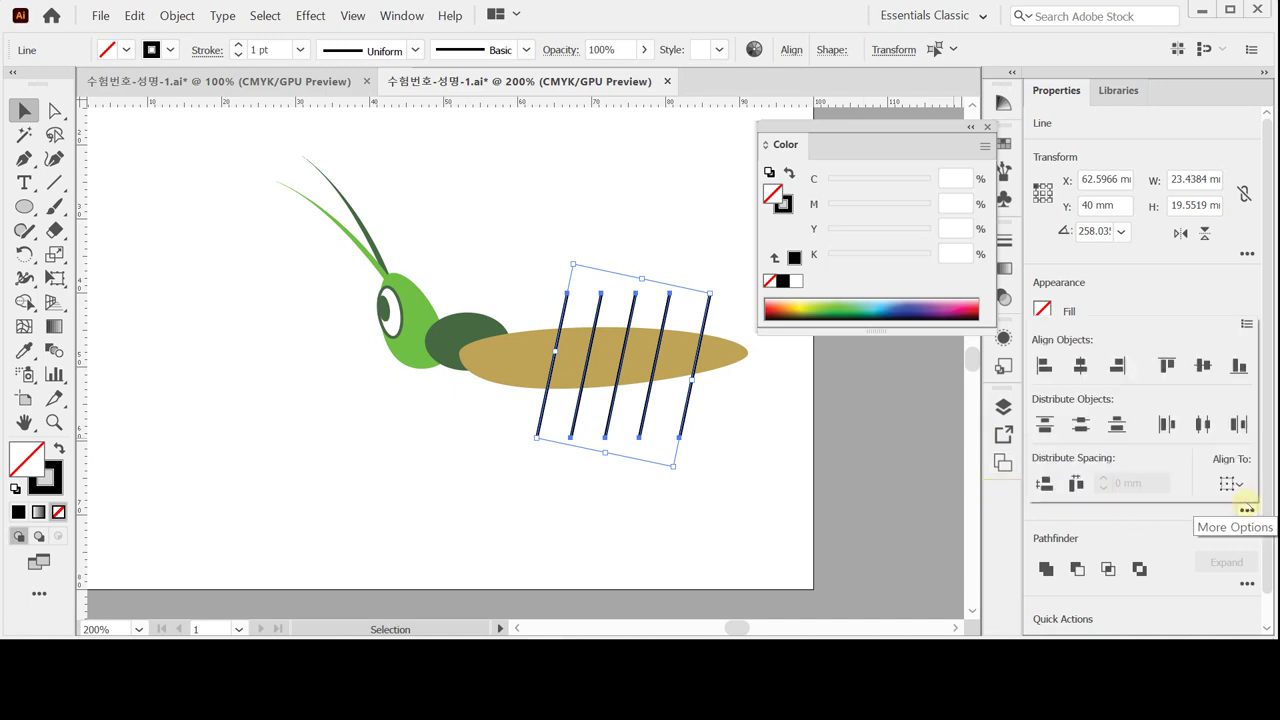
pyautogui.click(1203, 424)
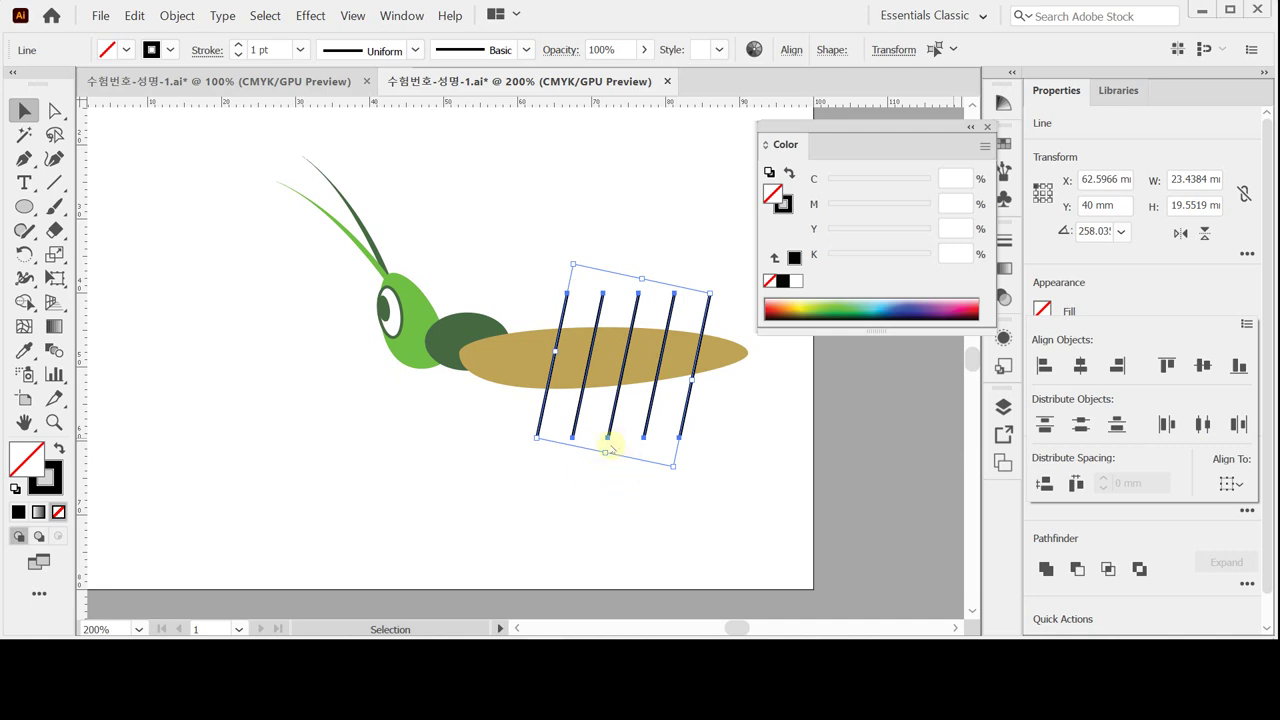
pyautogui.click(629, 356)
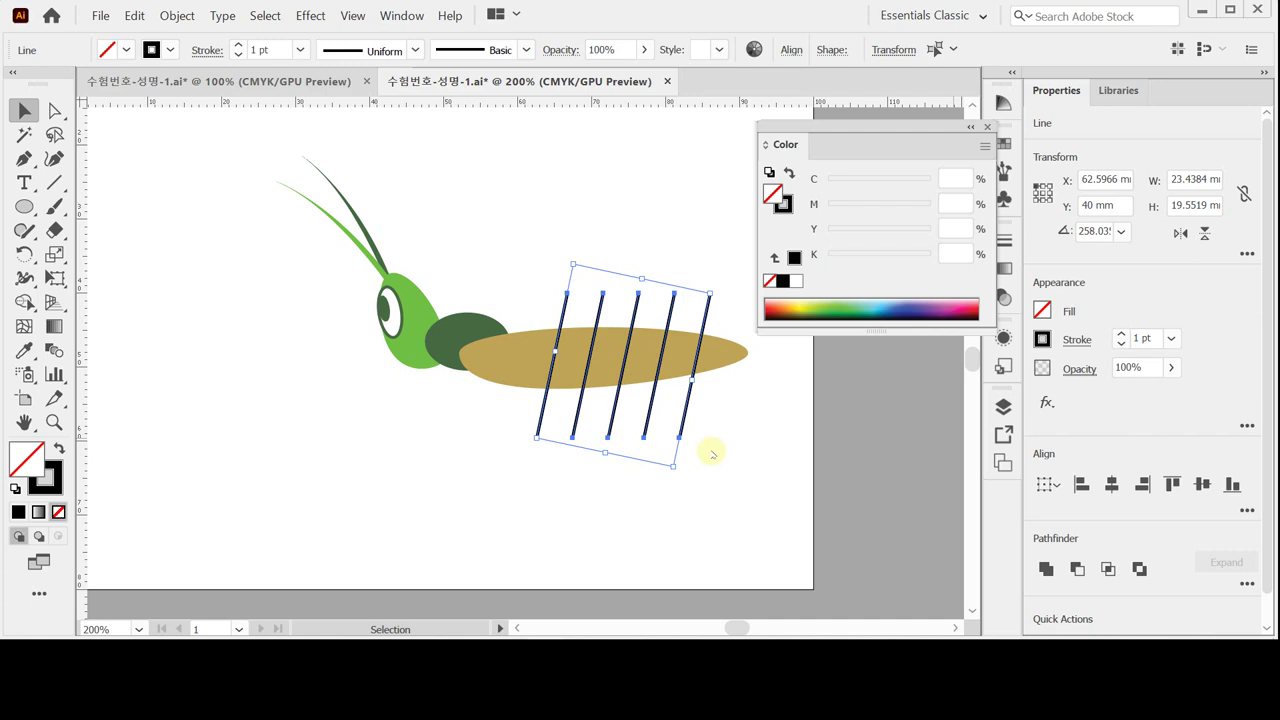
# Step: Divide the tan body shape along the five slanted lines with the Divide pathfinder
pyautogui.moveTo(515, 270); pyautogui.dragTo(738, 454)
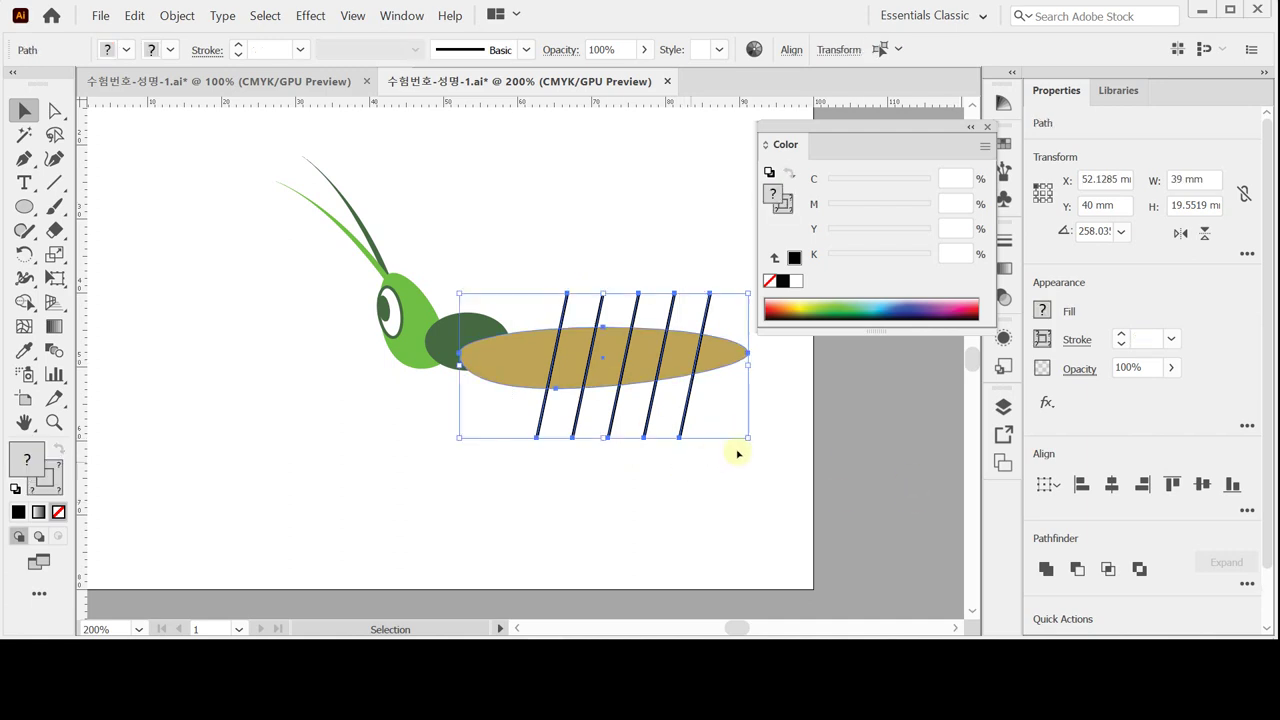
pyautogui.click(1248, 584)
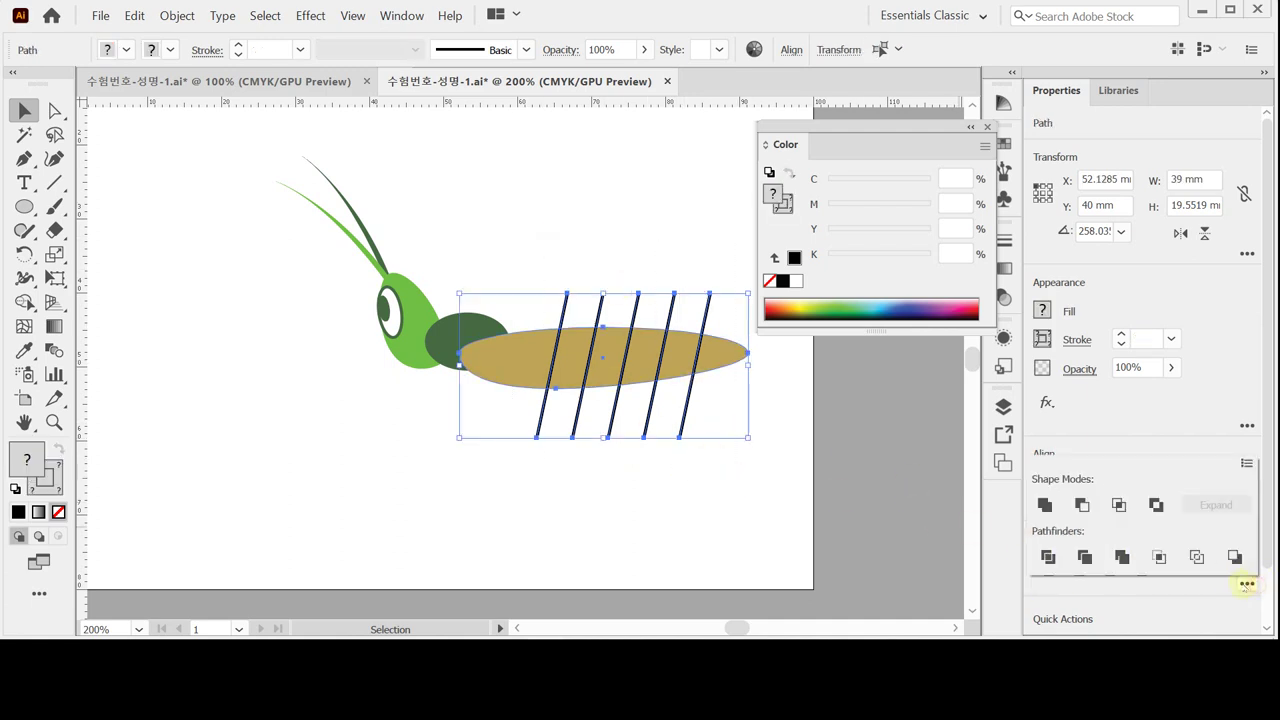
pyautogui.click(1047, 557)
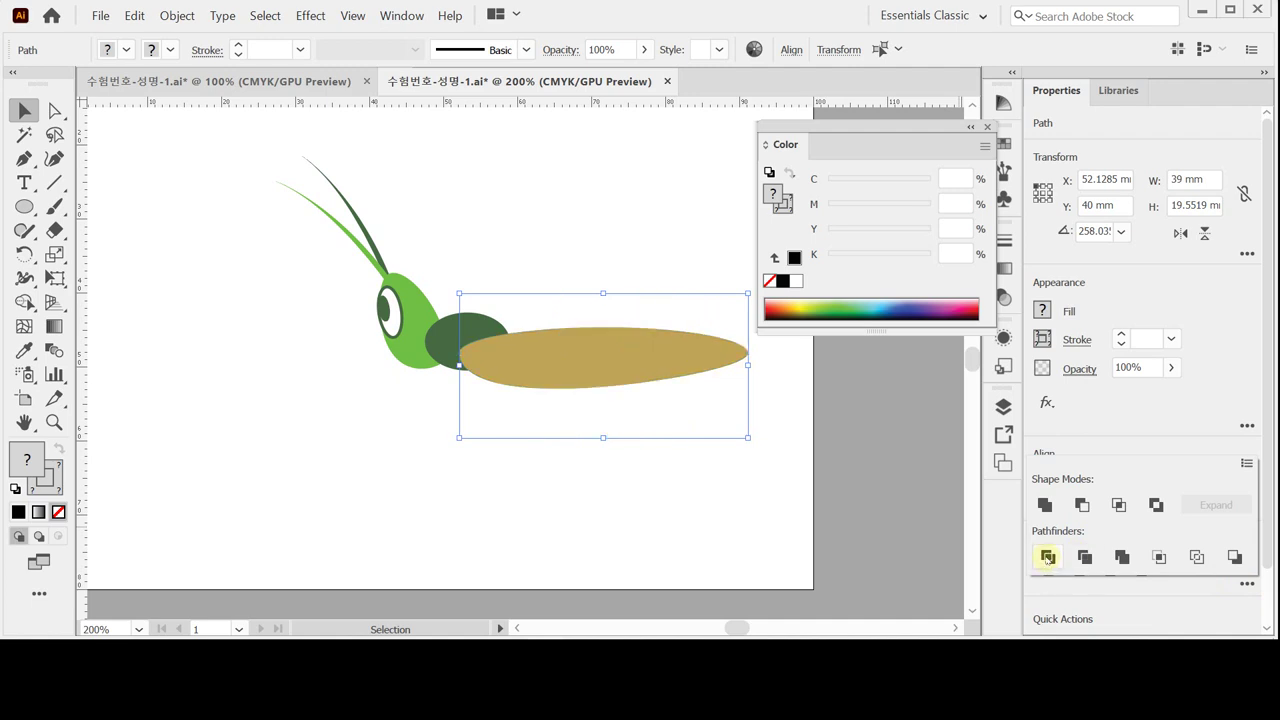
# Step: Isolate the divided body group and fill its first, third and fifth segments with the dark green sampled from the small ellipse
pyautogui.doubleClick(621, 371)
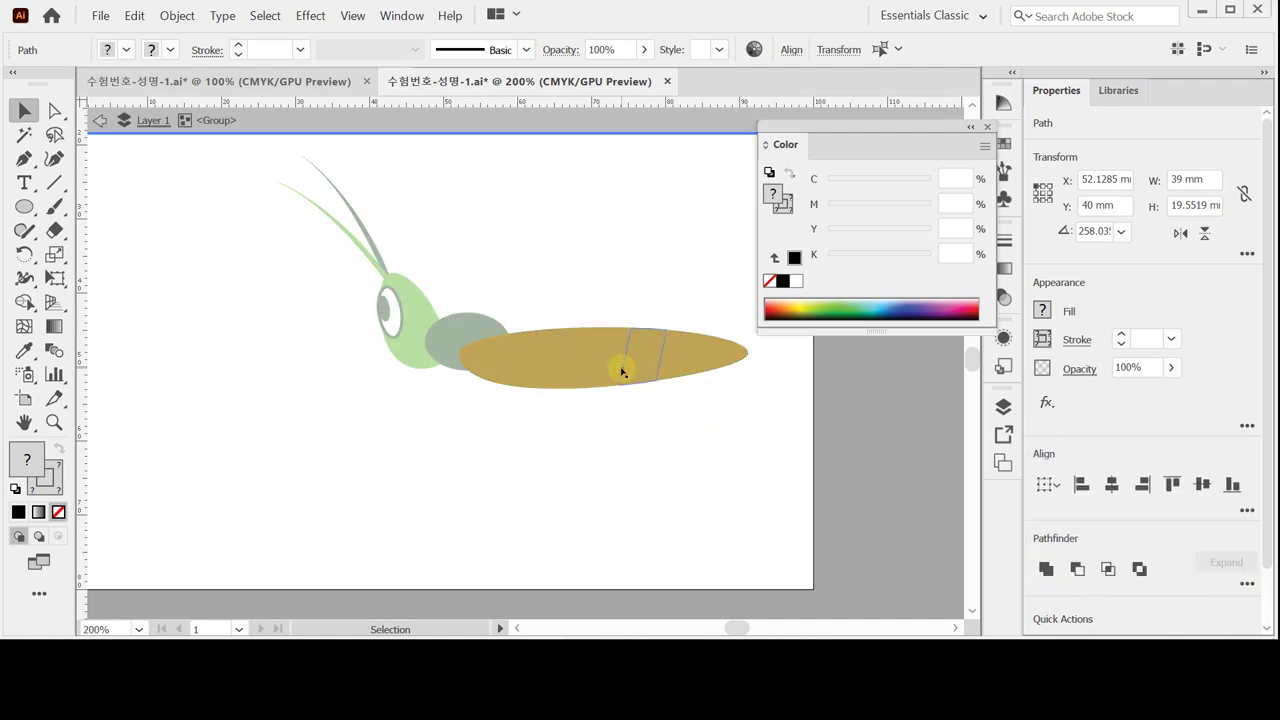
pyautogui.click(493, 362)
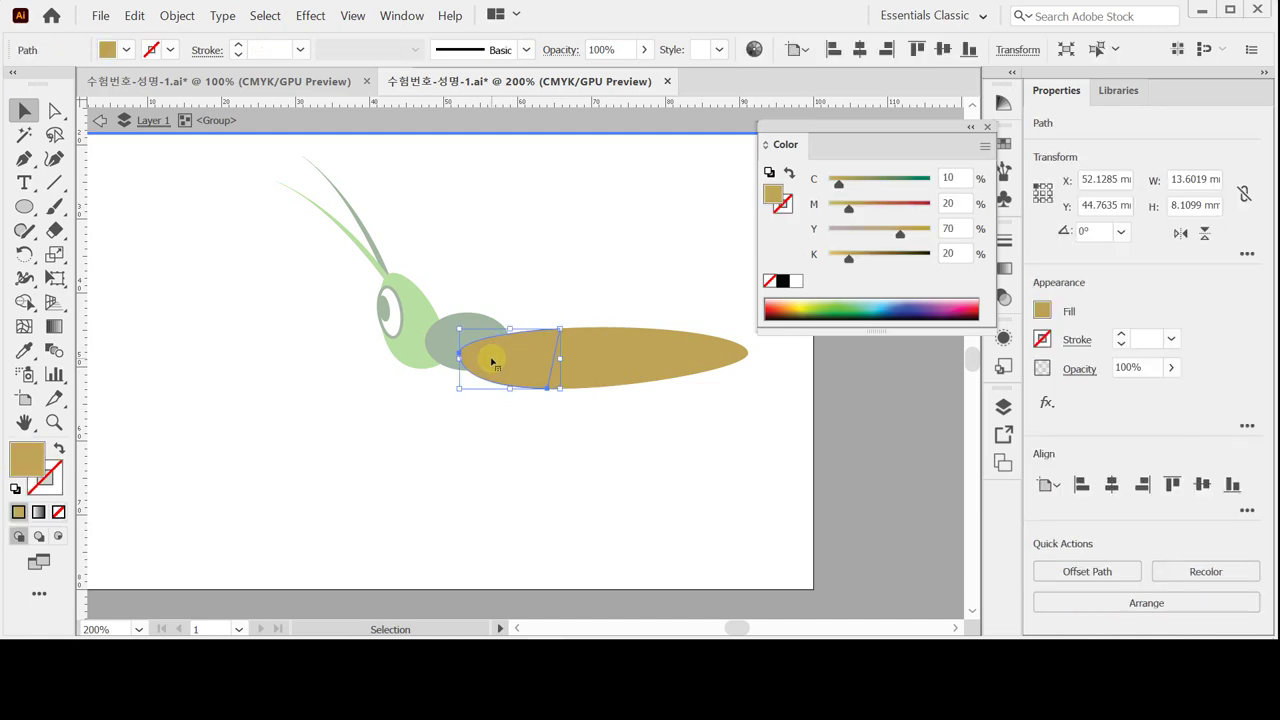
pyautogui.keyDown('shift'); pyautogui.click(560, 352); pyautogui.keyUp('shift')
pyautogui.keyDown('shift'); pyautogui.click(597, 357); pyautogui.keyUp('shift')
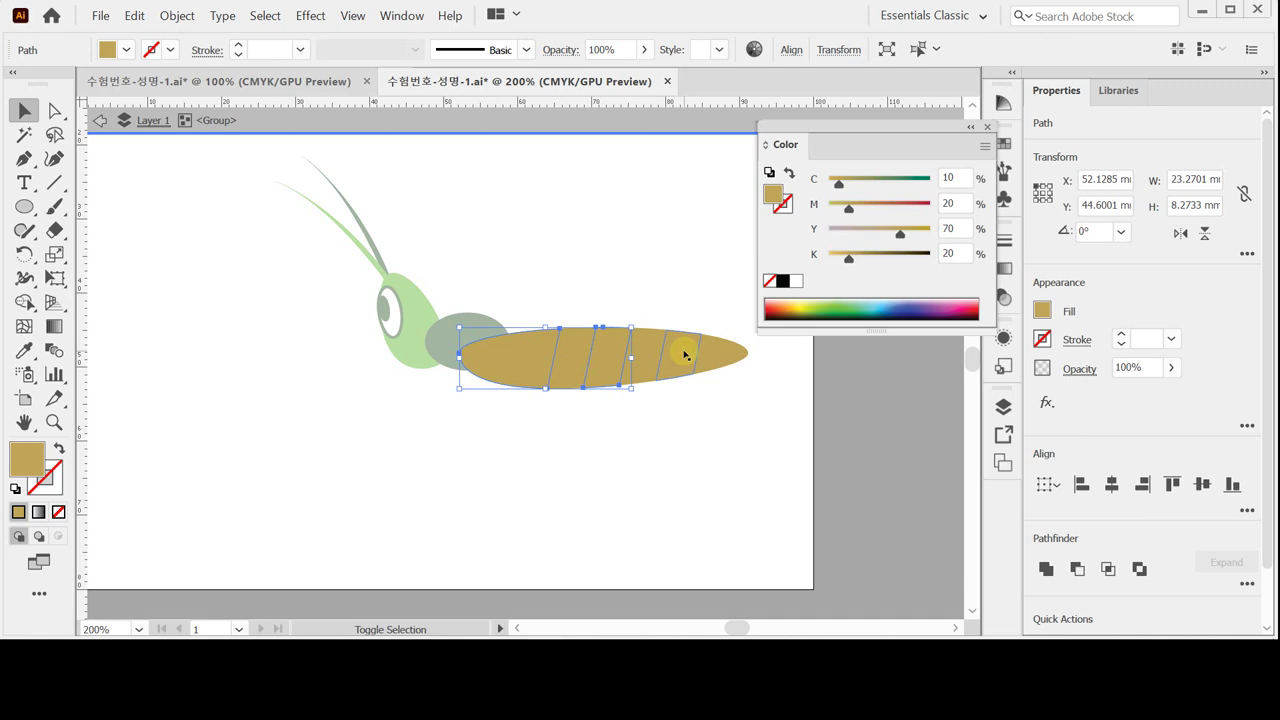
pyautogui.keyDown('shift'); pyautogui.click(685, 355); pyautogui.keyUp('shift')
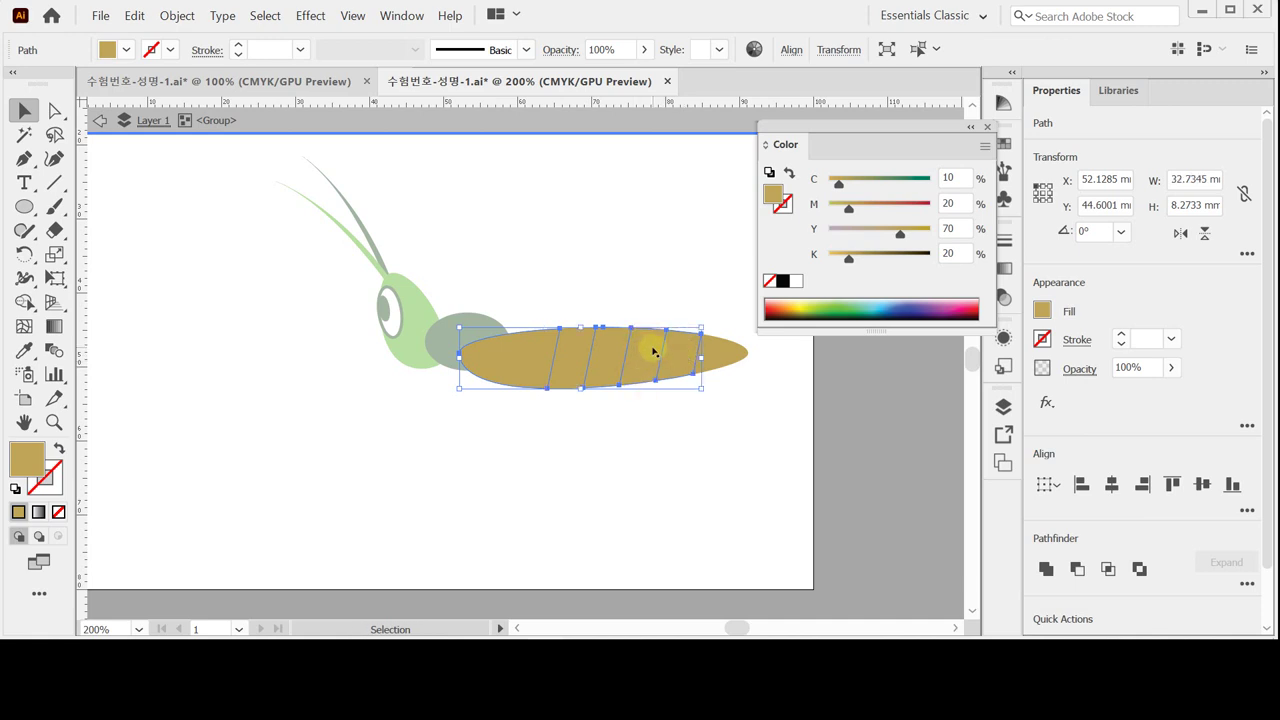
pyautogui.press('i')
pyautogui.click(444, 333)
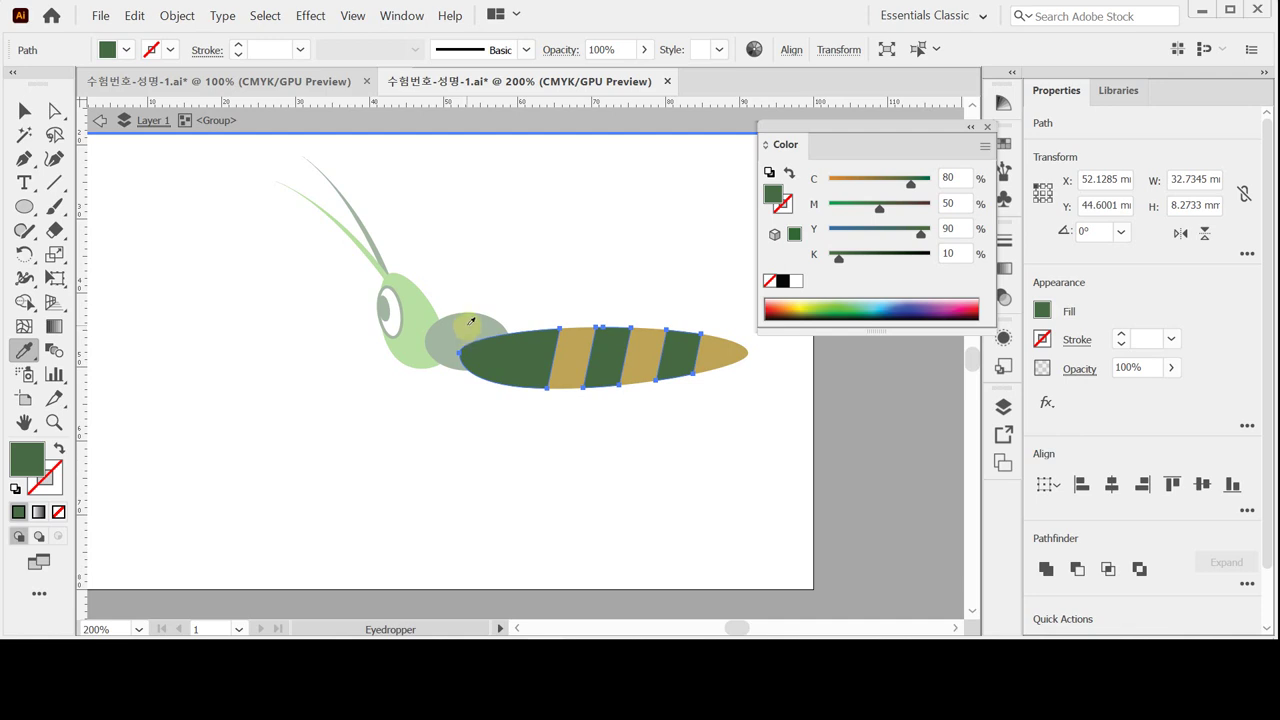
# Step: Exit the body group's isolation, clear the selection and sample the head's light green as the current fill
pyautogui.press('Escape')
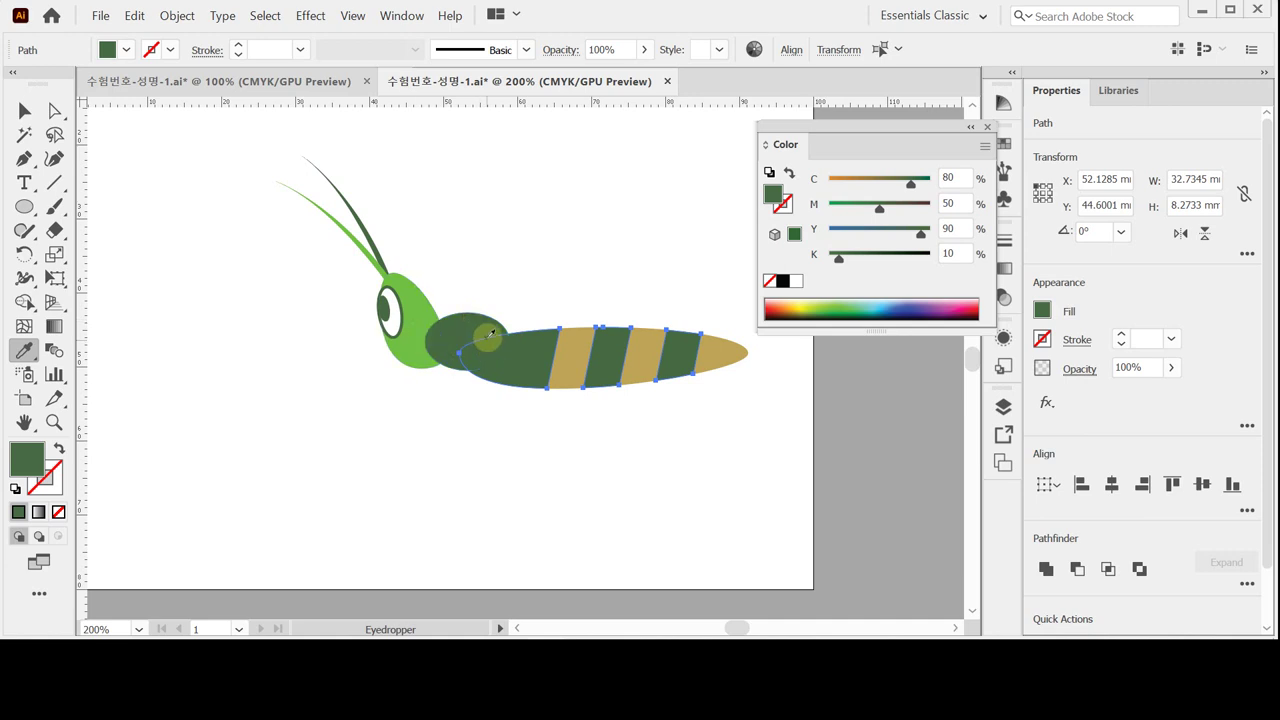
pyautogui.keyDown('ctrl'); pyautogui.click(445, 293); pyautogui.keyUp('ctrl')
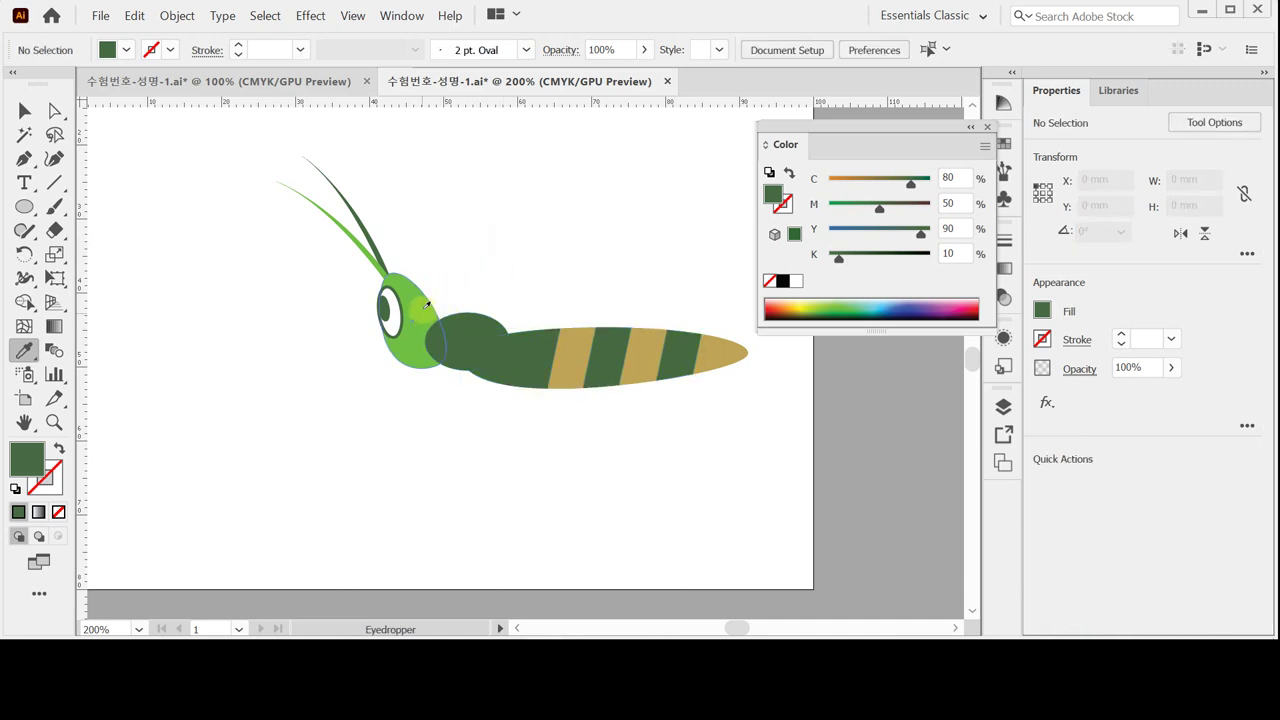
pyautogui.click(414, 305)
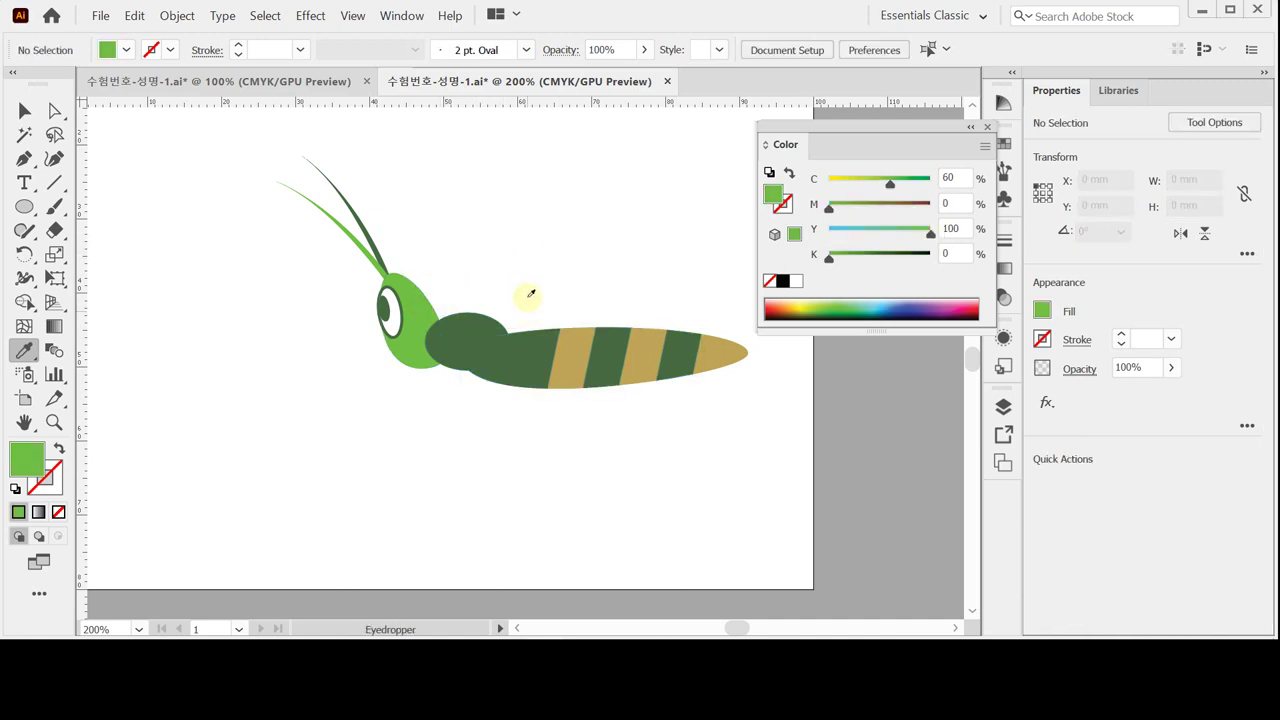
# Step: Draw a closed light green wing about 43 mm long and 5.7 mm high with the Pen tool, from the thorax past the tail
pyautogui.press('space')
pyautogui.moveTo(522, 317); pyautogui.dragTo(476, 327)
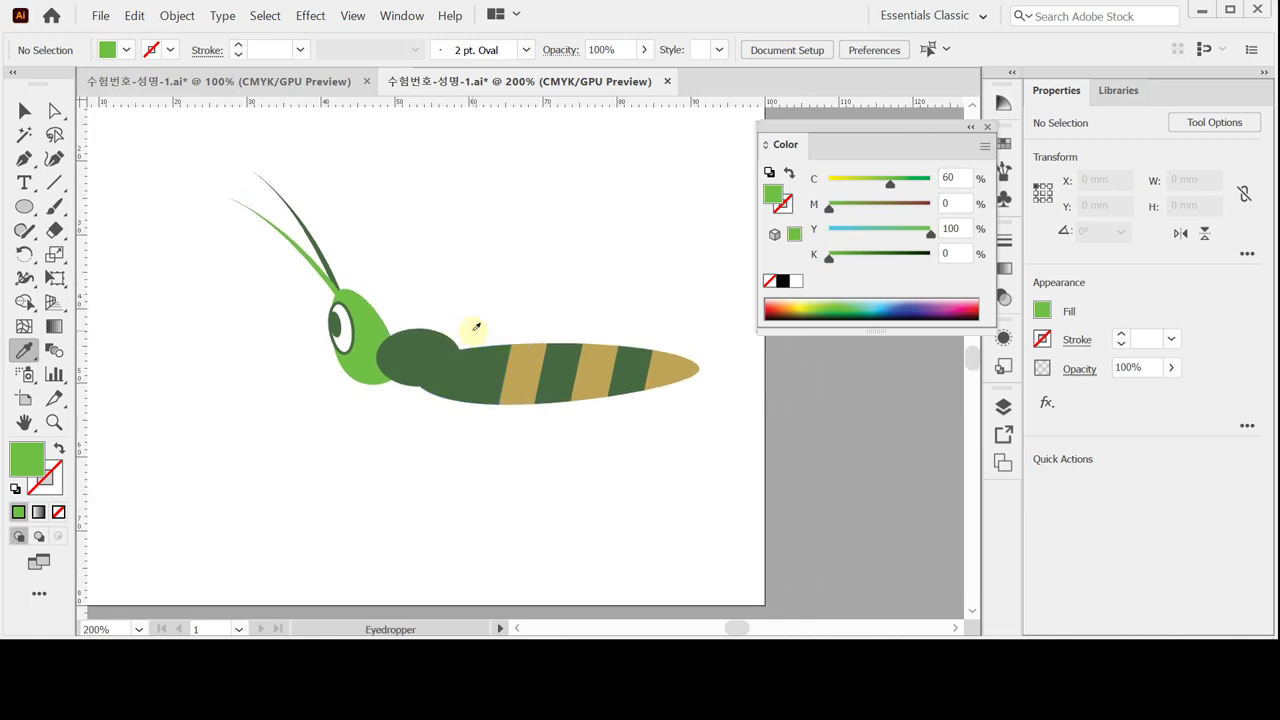
pyautogui.click(26, 111)
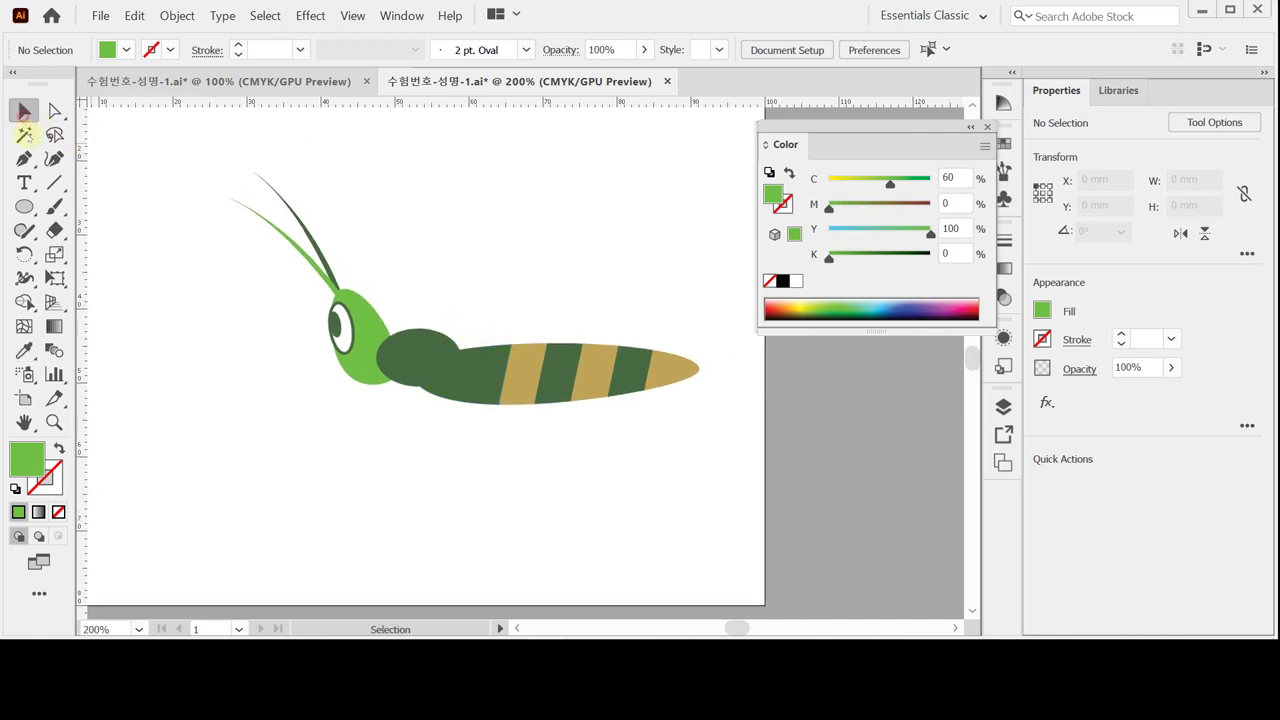
pyautogui.click(24, 158)
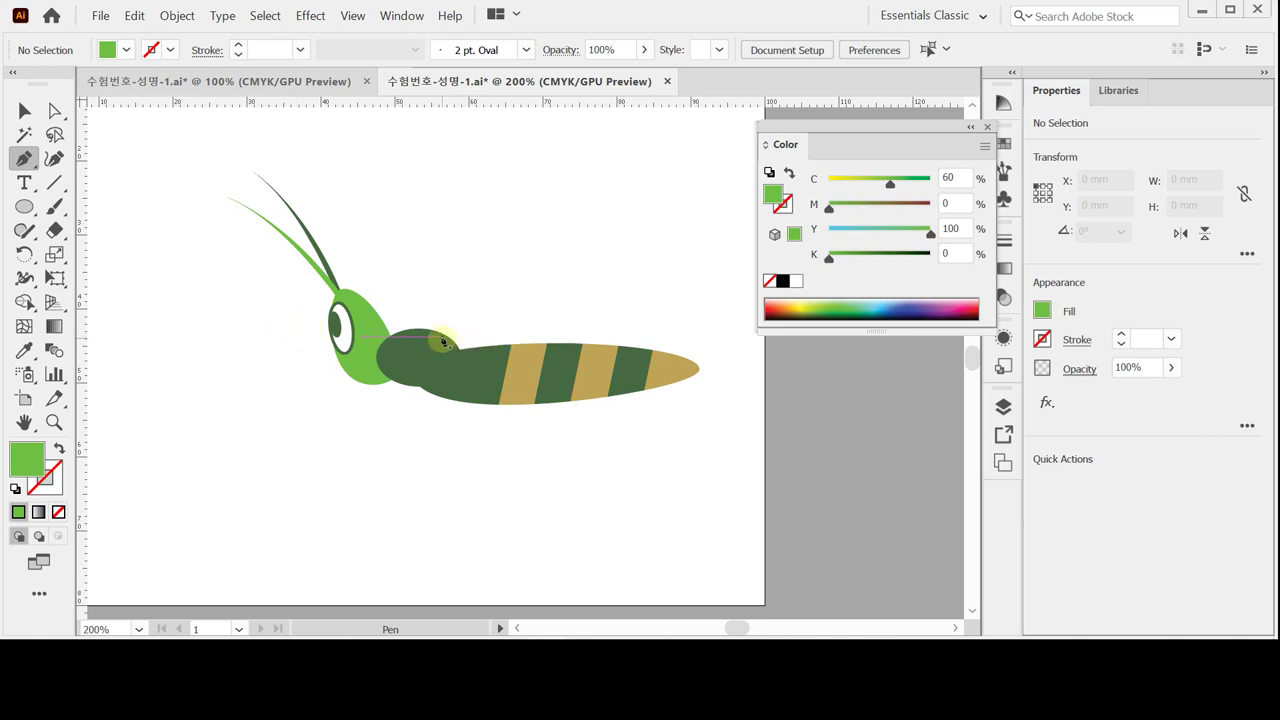
pyautogui.moveTo(442, 339); pyautogui.dragTo(415, 379)
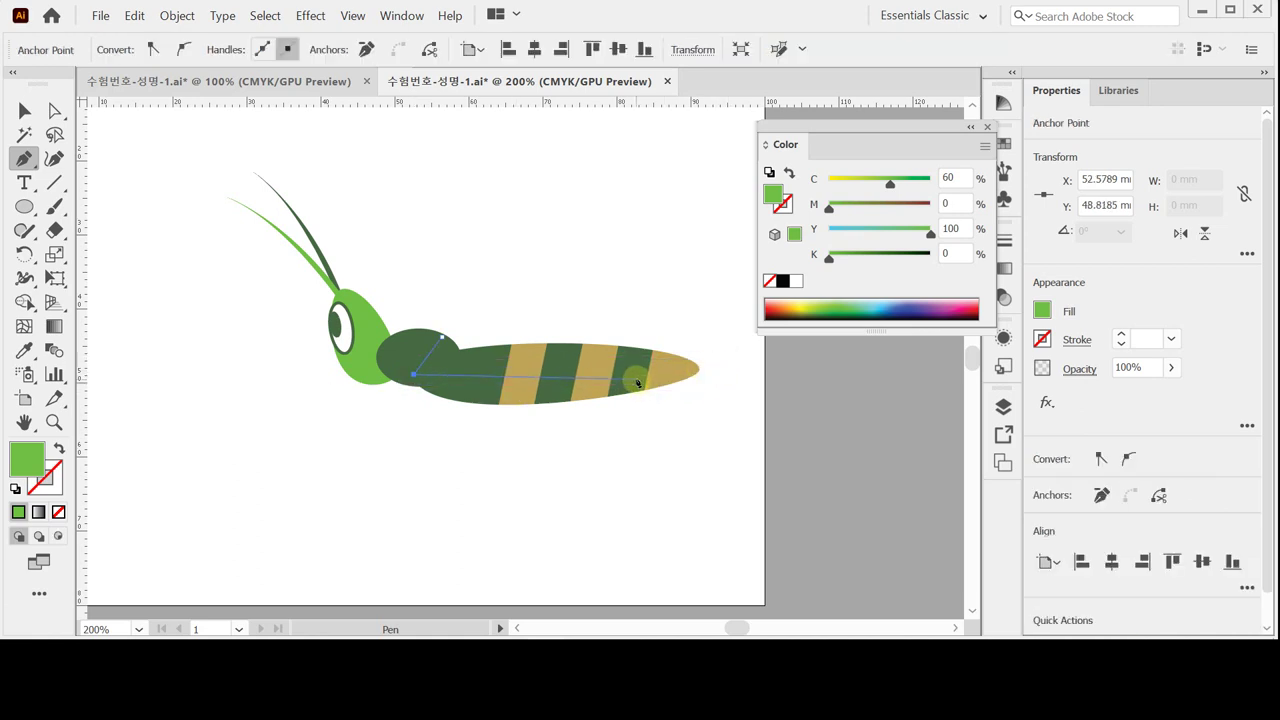
pyautogui.moveTo(646, 380); pyautogui.dragTo(705, 371)
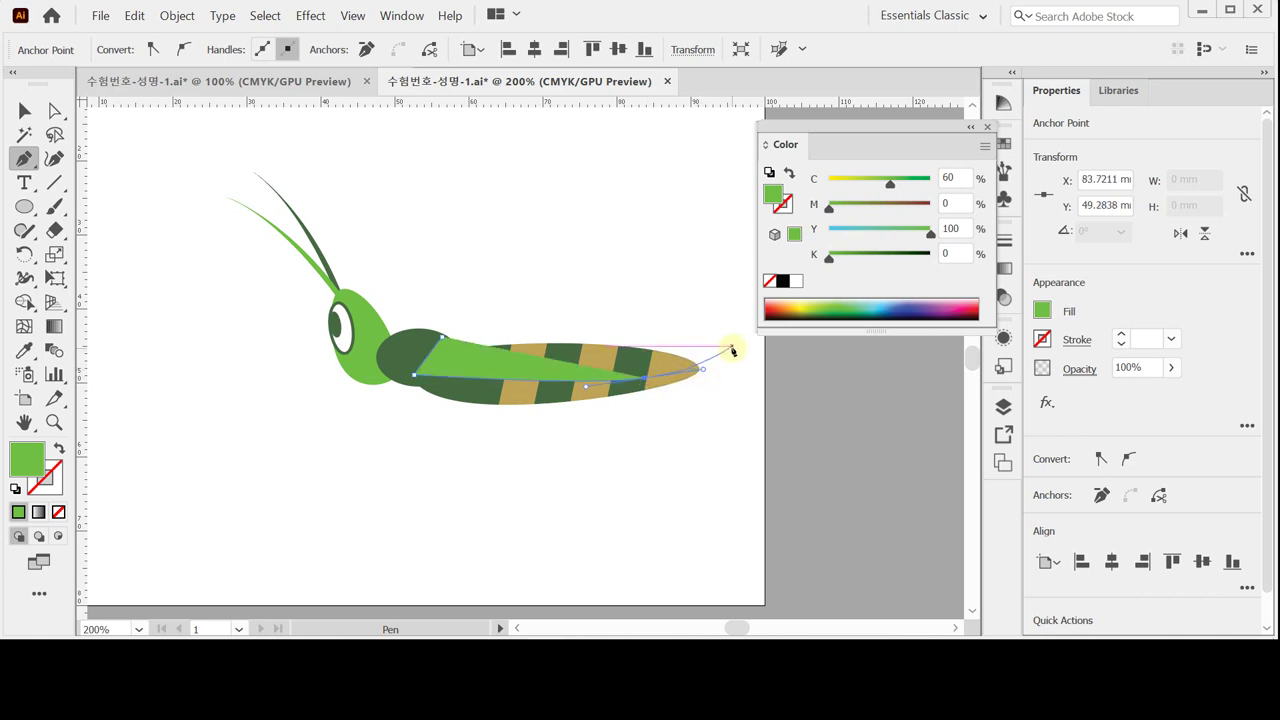
pyautogui.moveTo(733, 349); pyautogui.dragTo(734, 338)
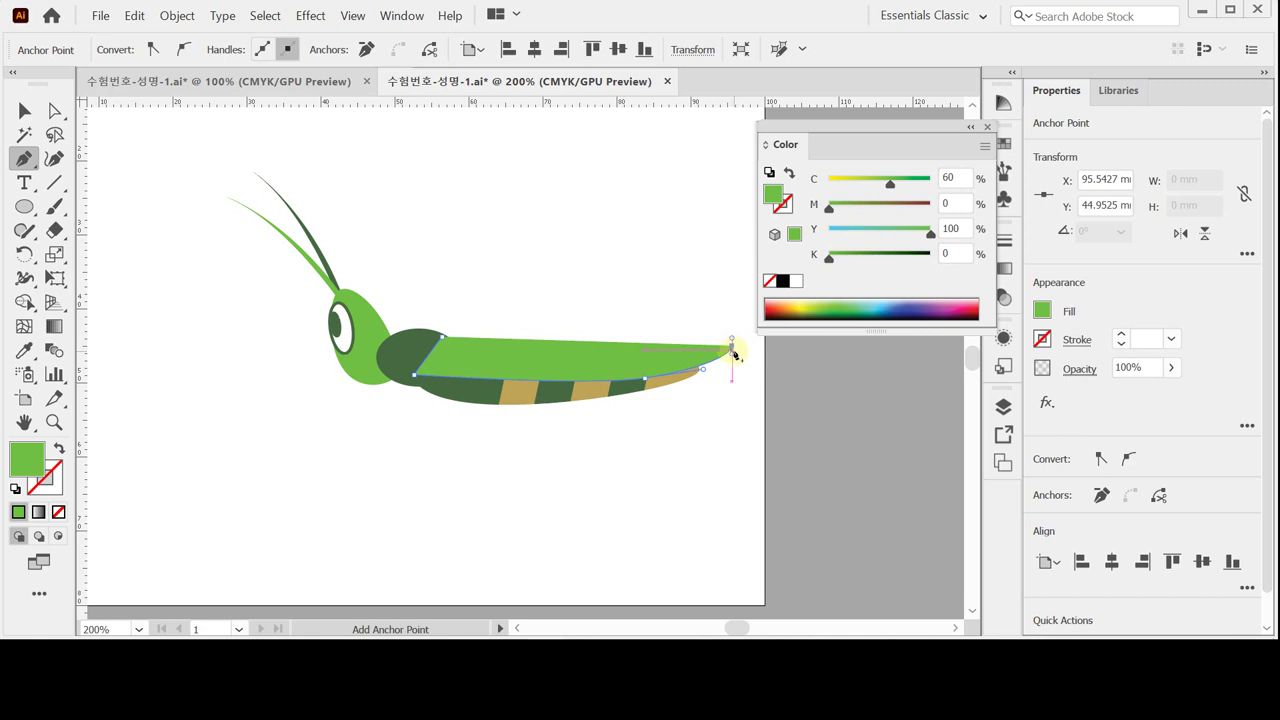
pyautogui.click(733, 349)
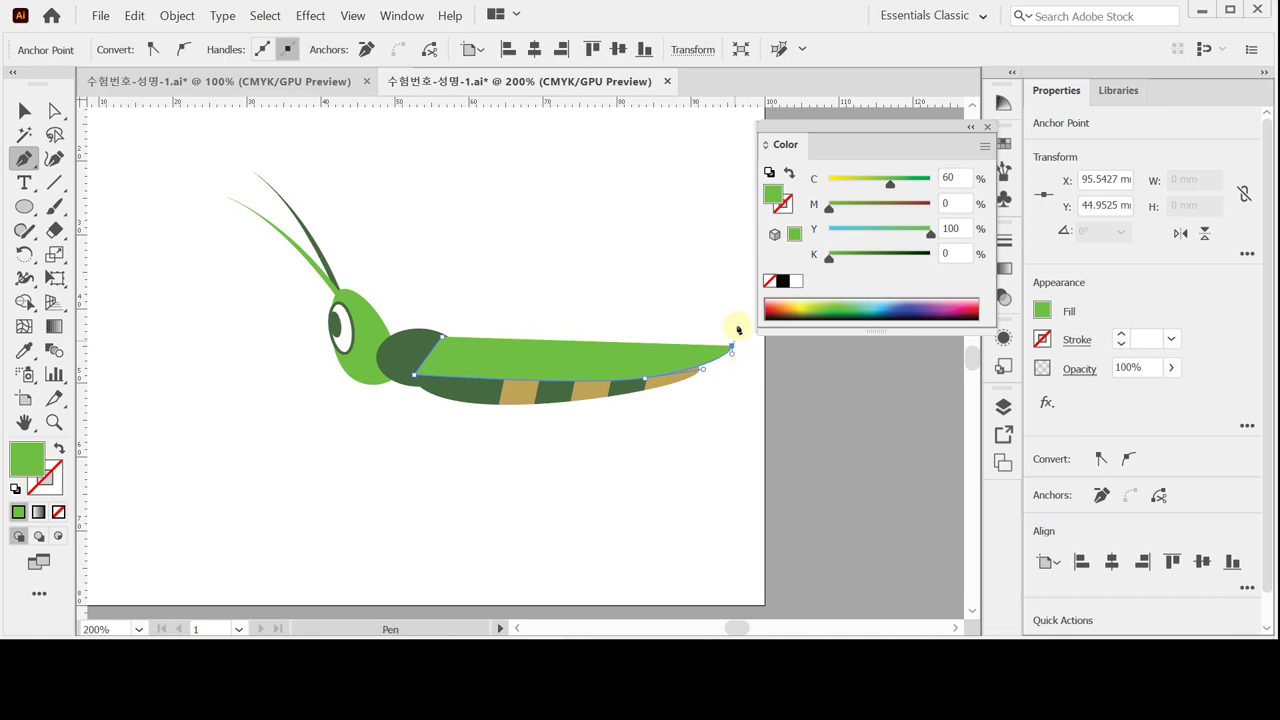
pyautogui.click(444, 339)
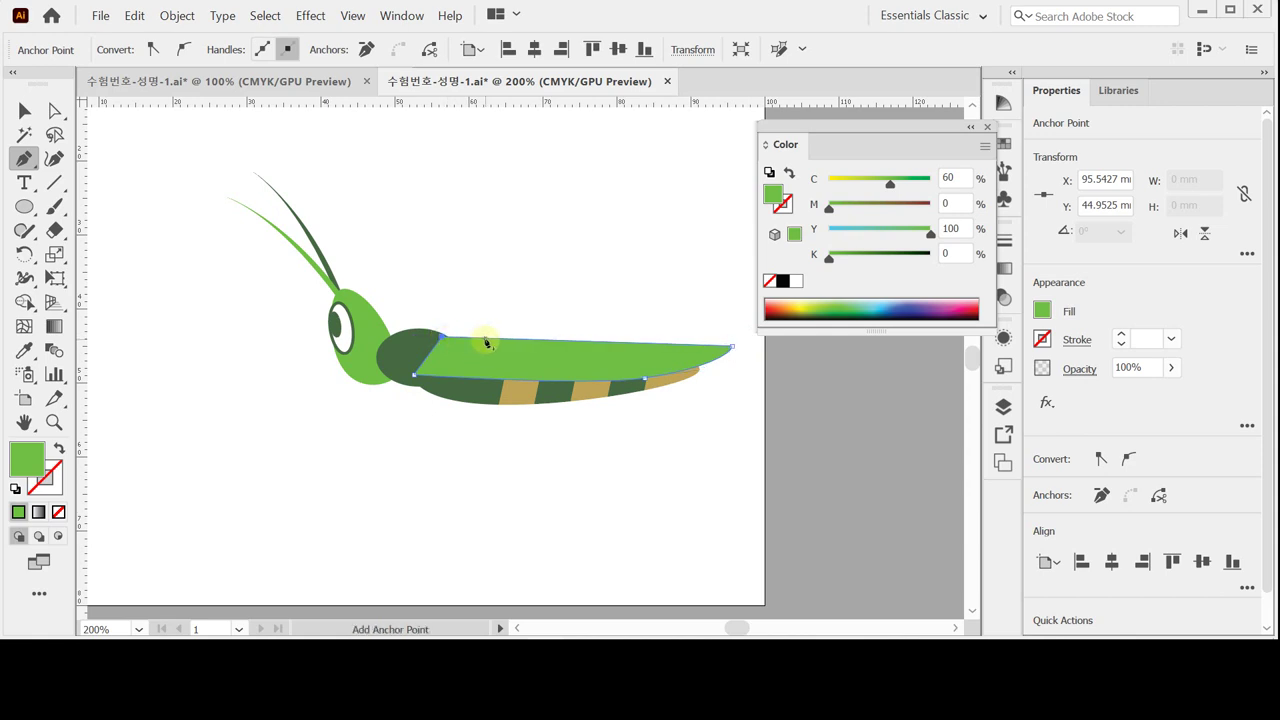
# Step: Fine-tune the wing slightly up and to the right, including its upper front corner, and save the document
pyautogui.click(522, 273)
pyautogui.keyDown('ctrl'); pyautogui.click(488, 363); pyautogui.keyUp('ctrl')
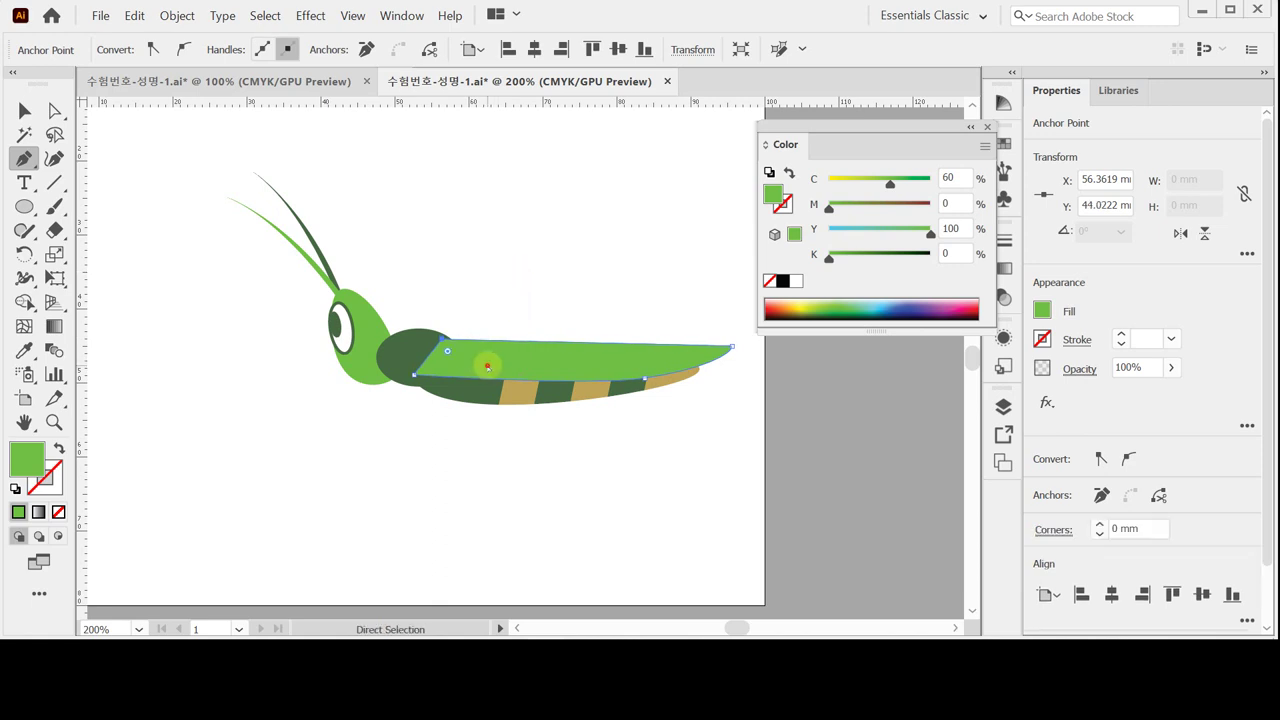
pyautogui.keyDown('ctrl'); pyautogui.click(529, 335); pyautogui.keyUp('ctrl')
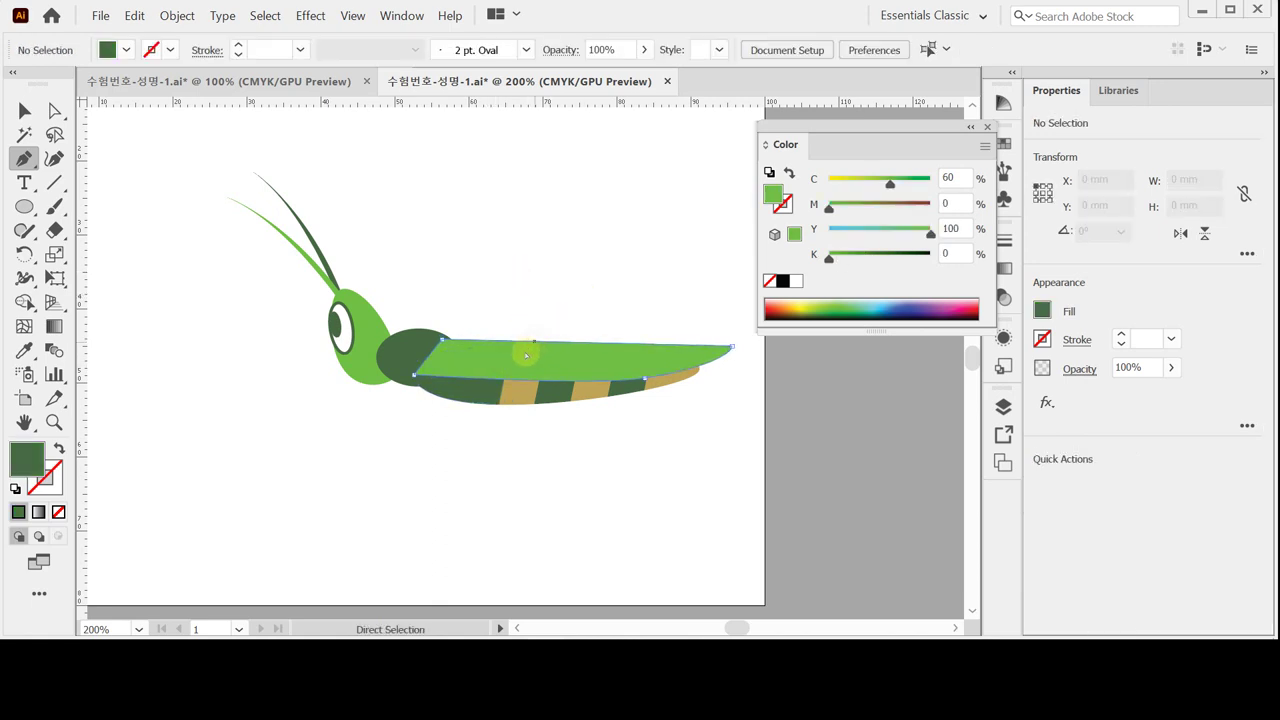
pyautogui.keyDown('ctrl'); pyautogui.click(535, 347); pyautogui.keyUp('ctrl')
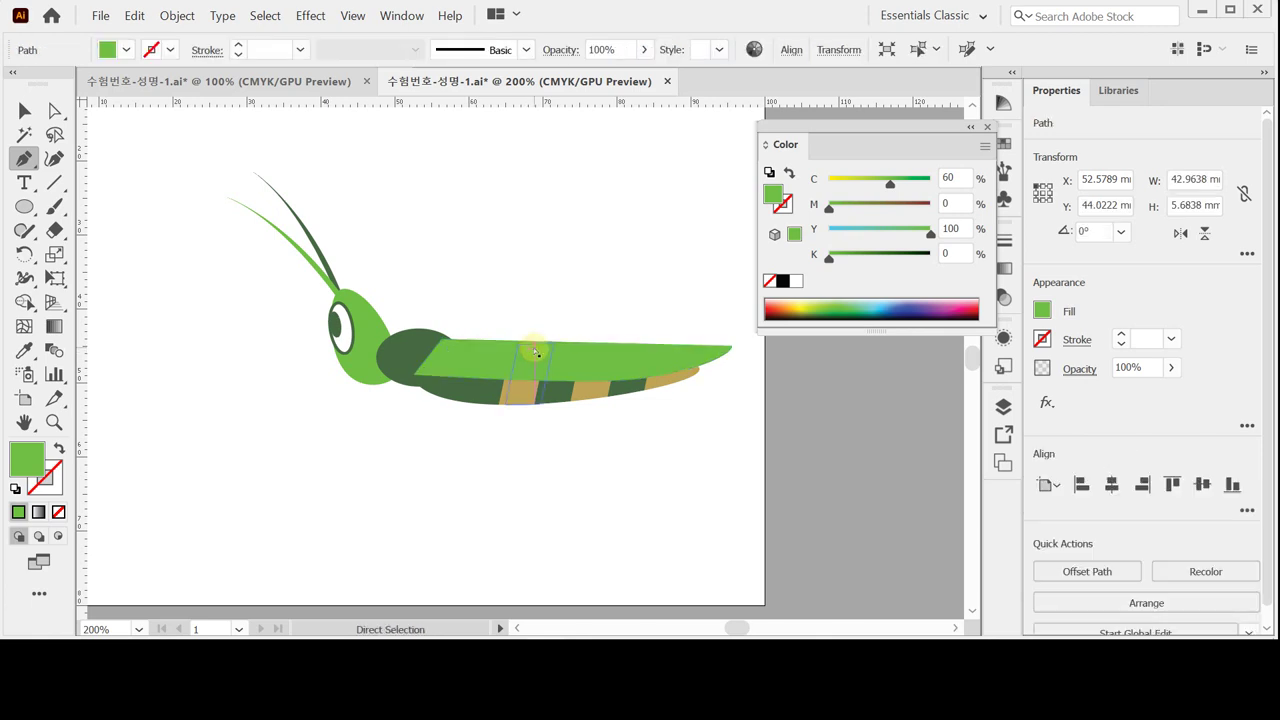
pyautogui.keyDown('ctrl'); pyautogui.click(534, 349); pyautogui.keyUp('ctrl')
pyautogui.keyDown('ctrl'); pyautogui.click(531, 316); pyautogui.keyUp('ctrl')
pyautogui.keyDown('ctrl'); pyautogui.click(505, 340); pyautogui.keyUp('ctrl')
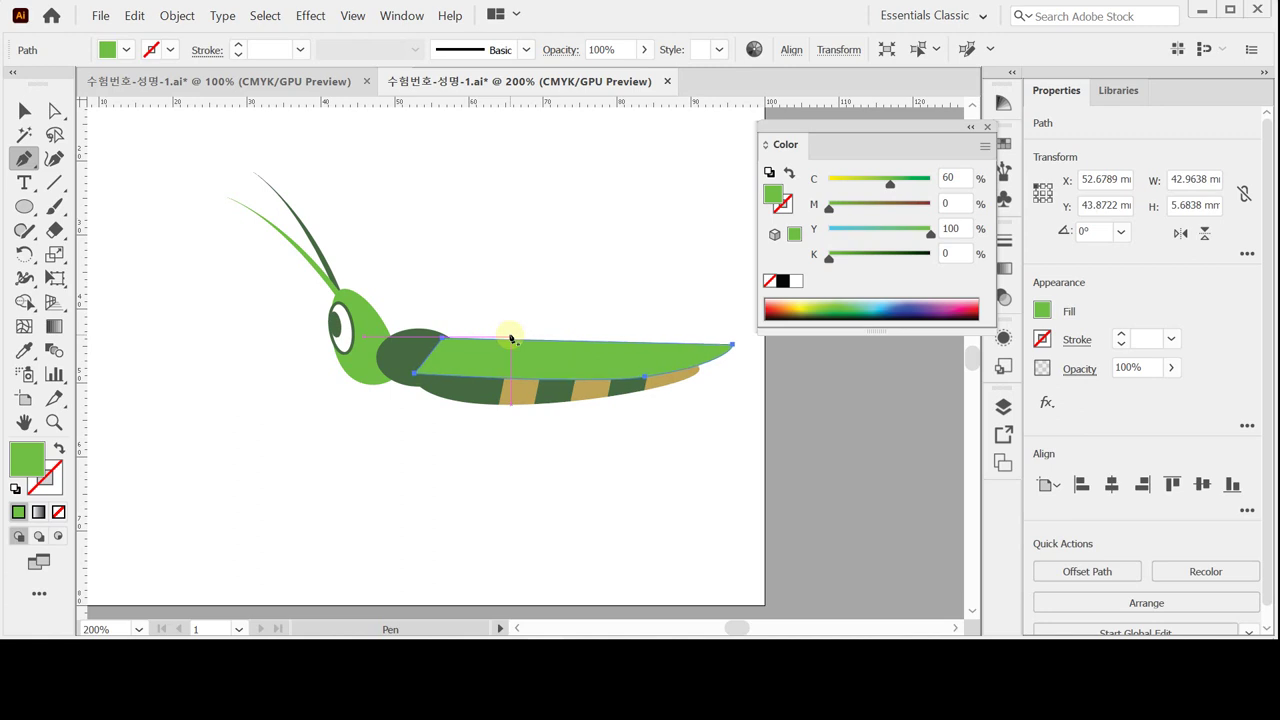
pyautogui.keyDown('ctrl'); pyautogui.click(456, 324); pyautogui.keyUp('ctrl')
pyautogui.keyDown('ctrl'); pyautogui.click(443, 338); pyautogui.keyUp('ctrl')
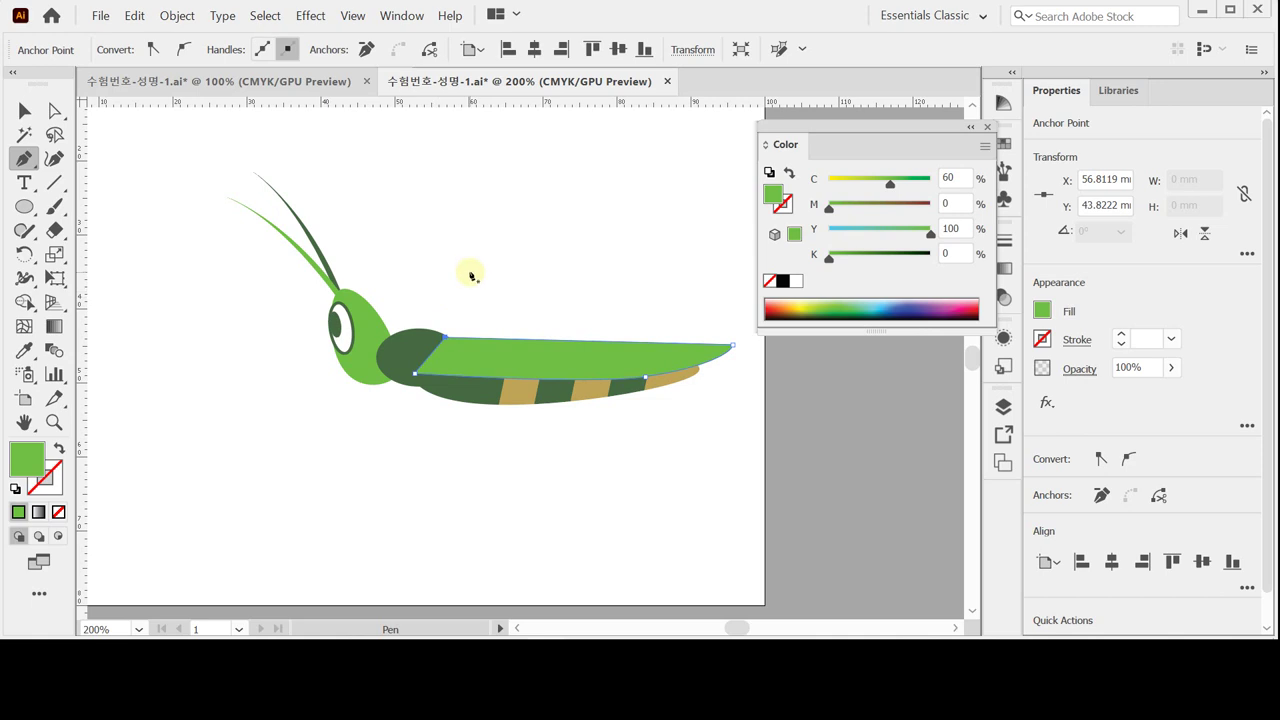
pyautogui.press('ctrl')
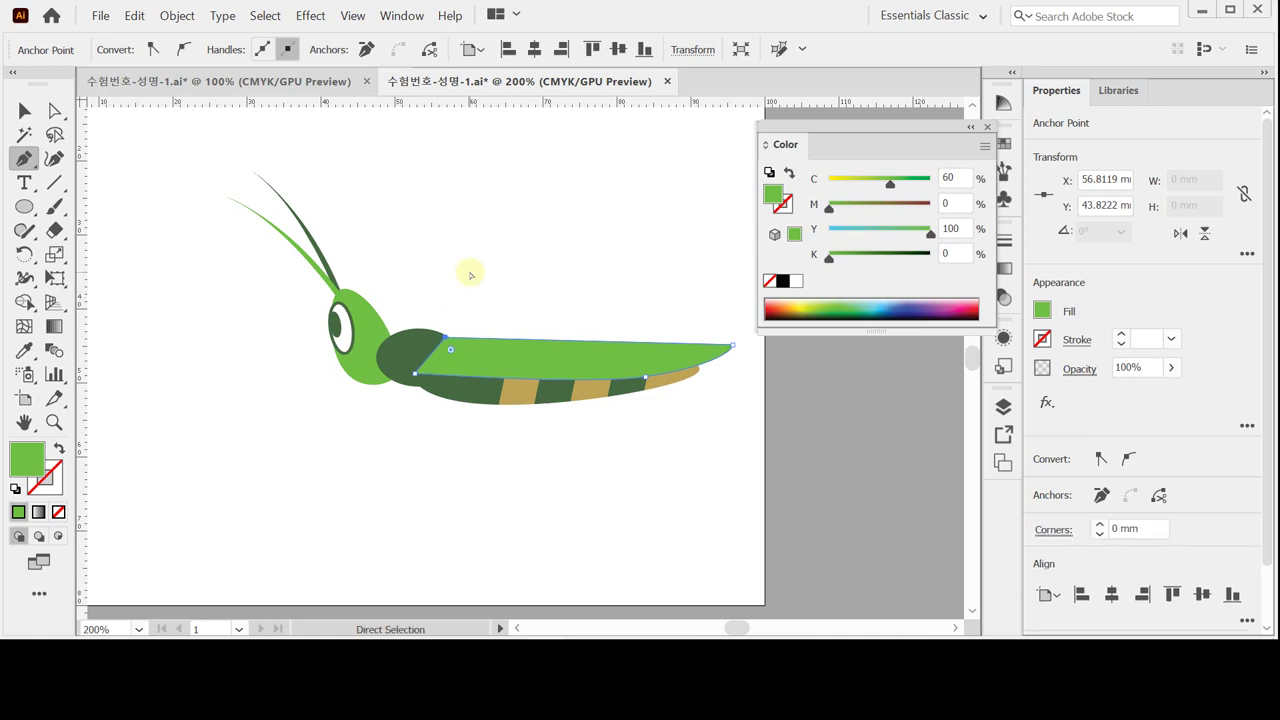
pyautogui.hotkey('ctrl', 's')
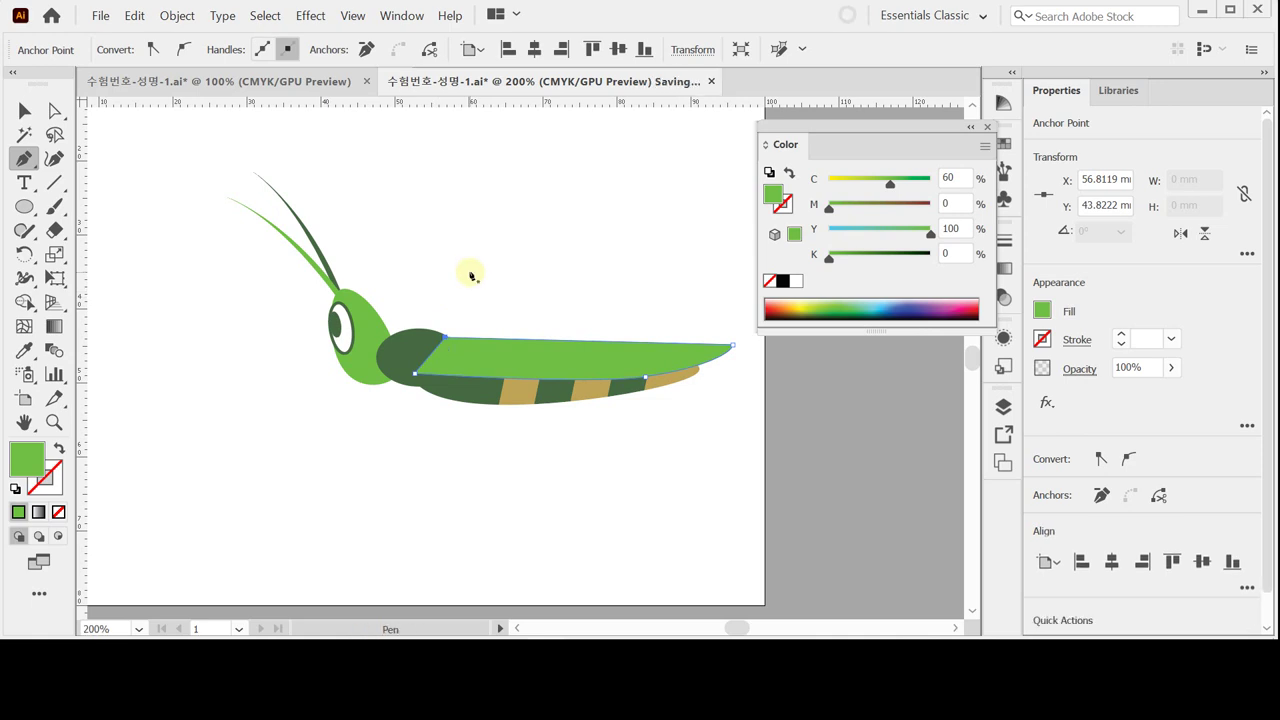
# Step: Create a 25 × 3 mm ellipse above the wing with a C100 M0 Y100 K0 fill
pyautogui.press('l')
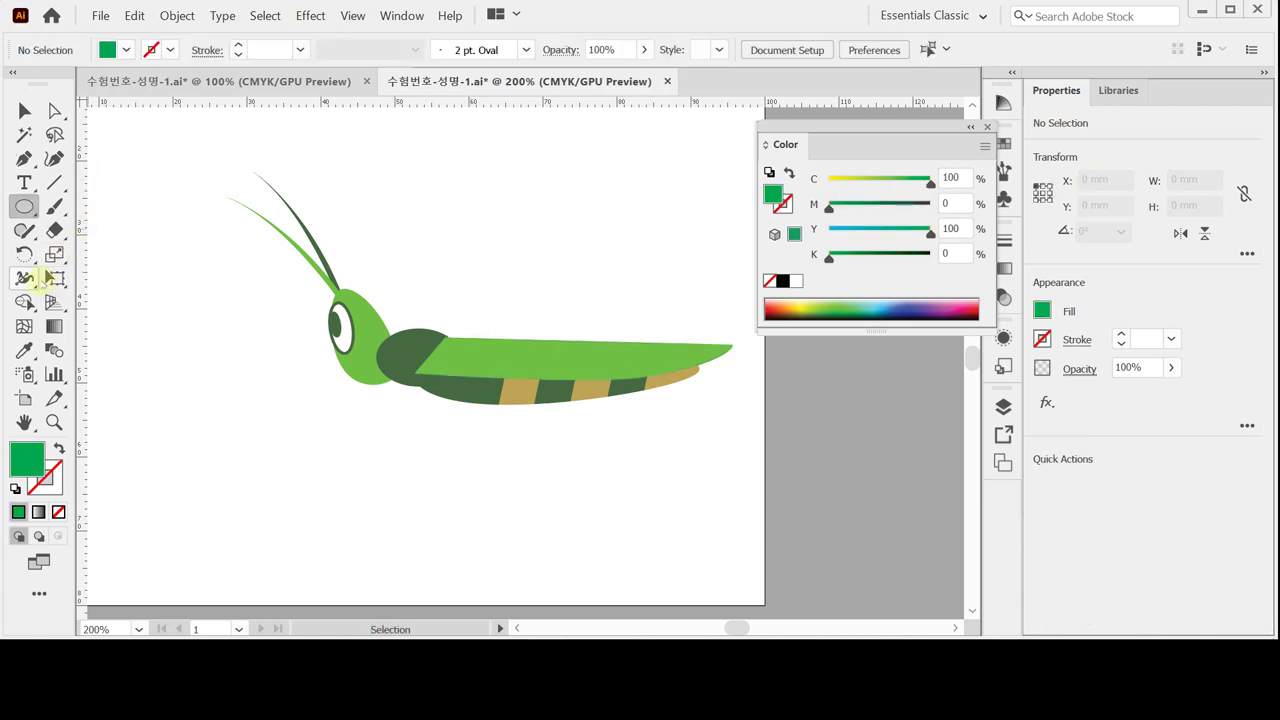
pyautogui.click(466, 271)
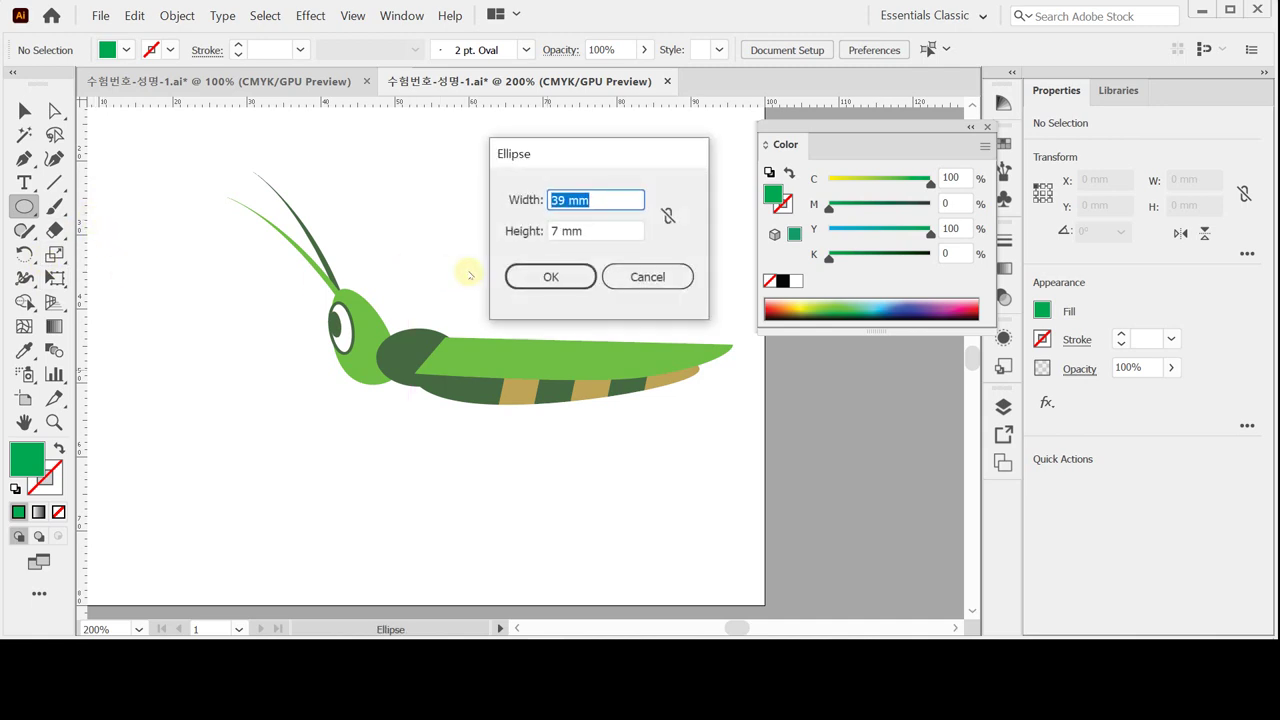
pyautogui.write('25')
pyautogui.press('Tab')
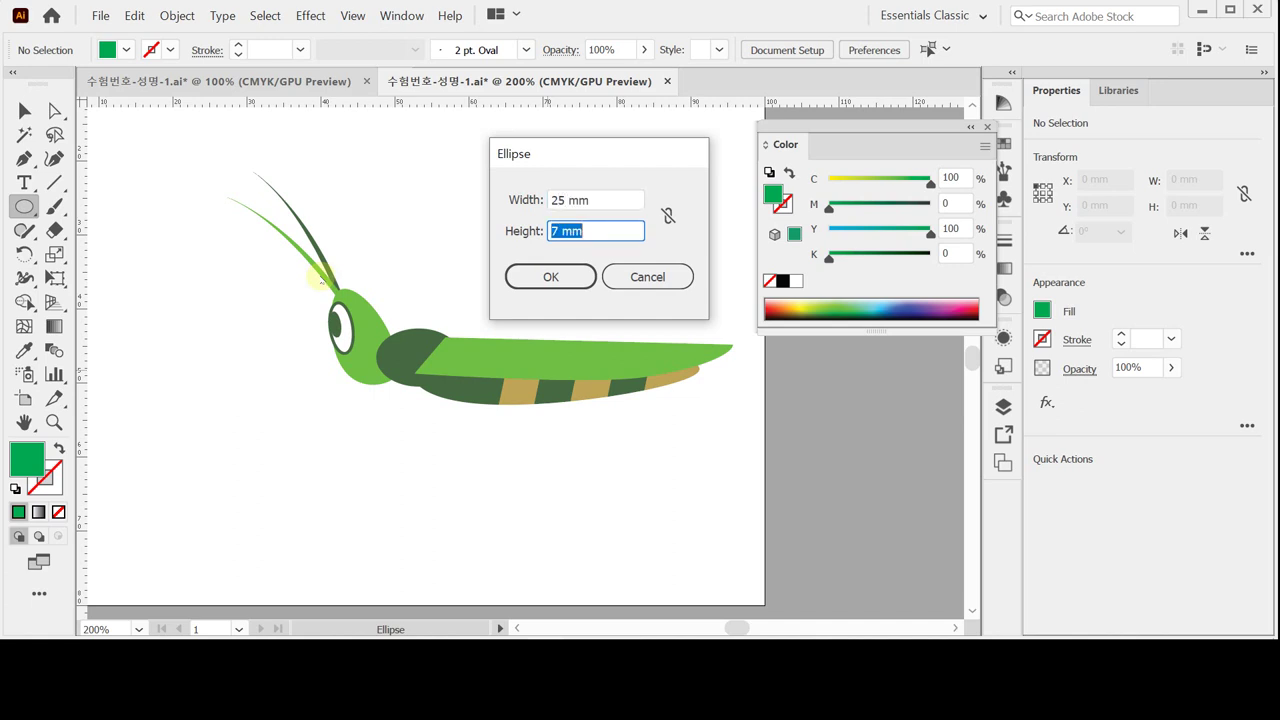
pyautogui.write('3')
pyautogui.press('Return')
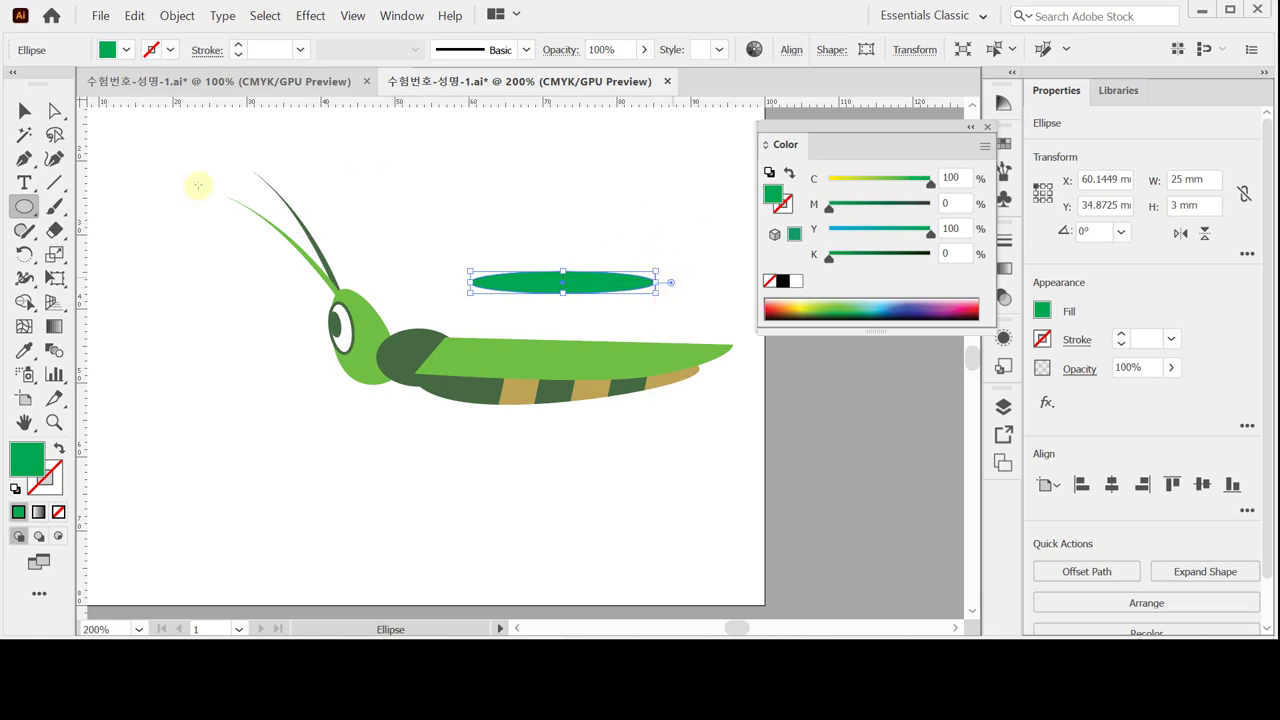
# Step: Convert the green ellipse's right end anchor into a sharp corner with the Anchor Point tool and deselect it
pyautogui.click(24, 158)
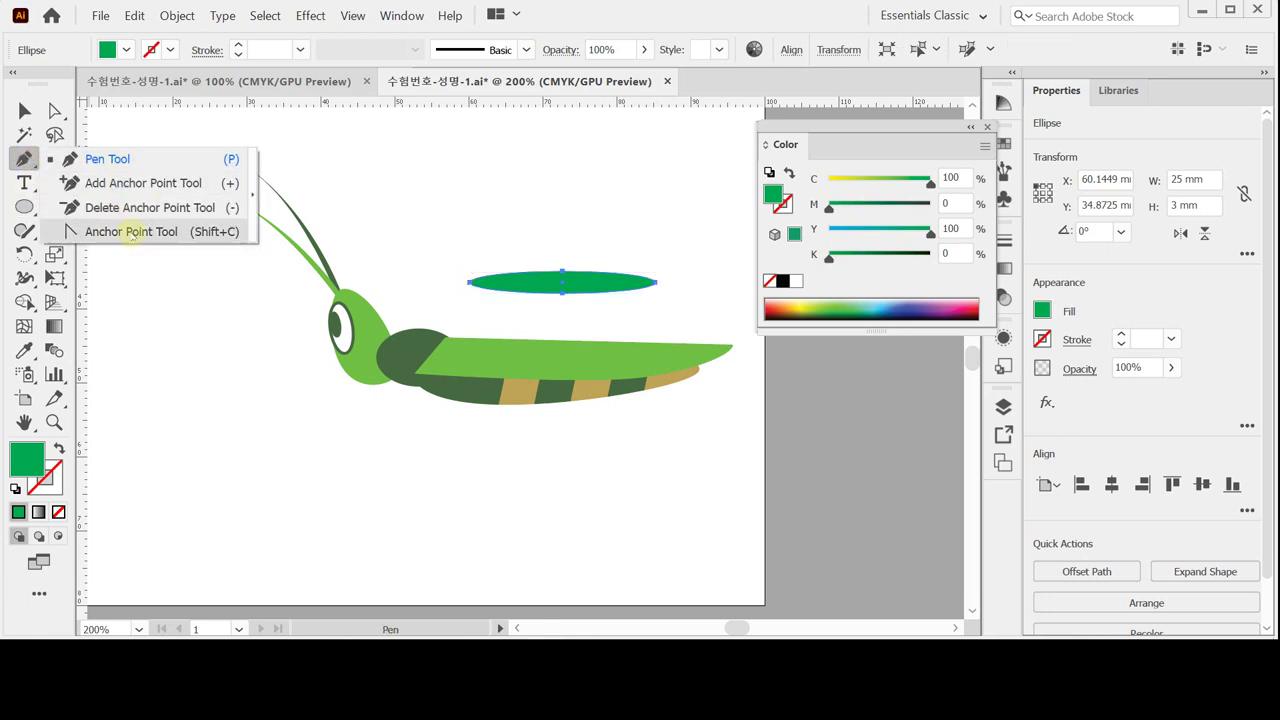
pyautogui.click(131, 231)
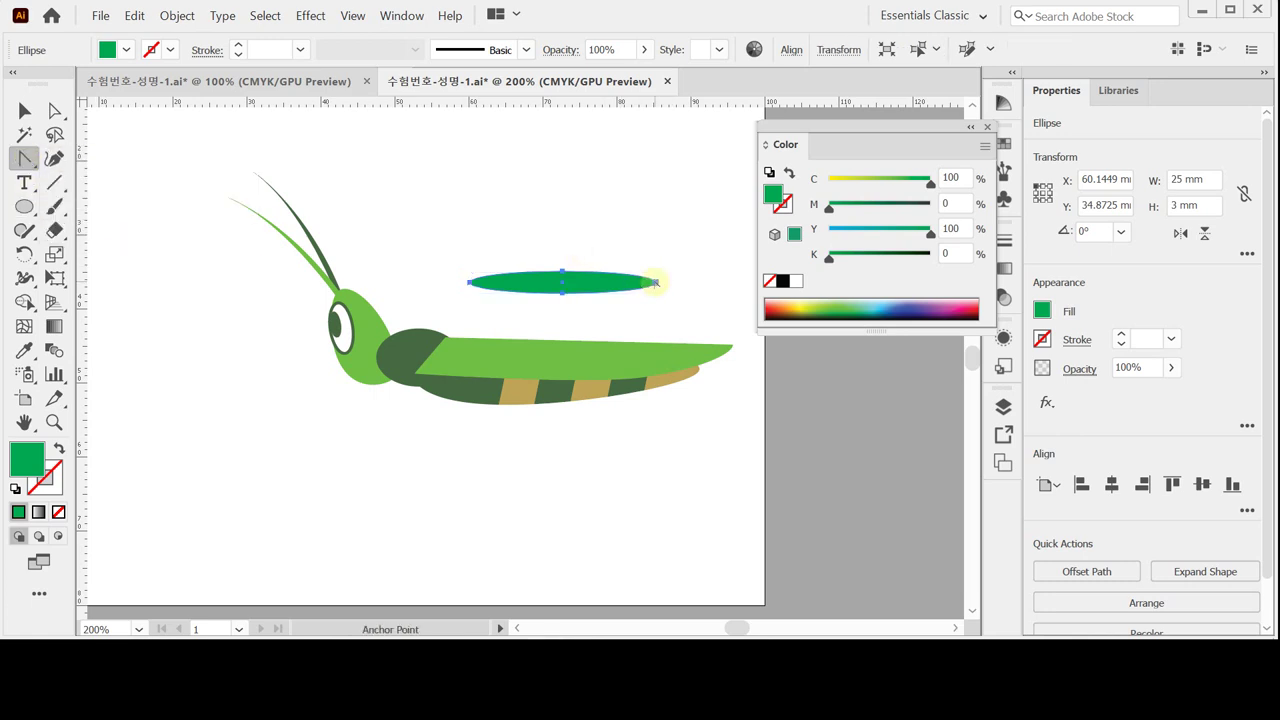
pyautogui.click(656, 283)
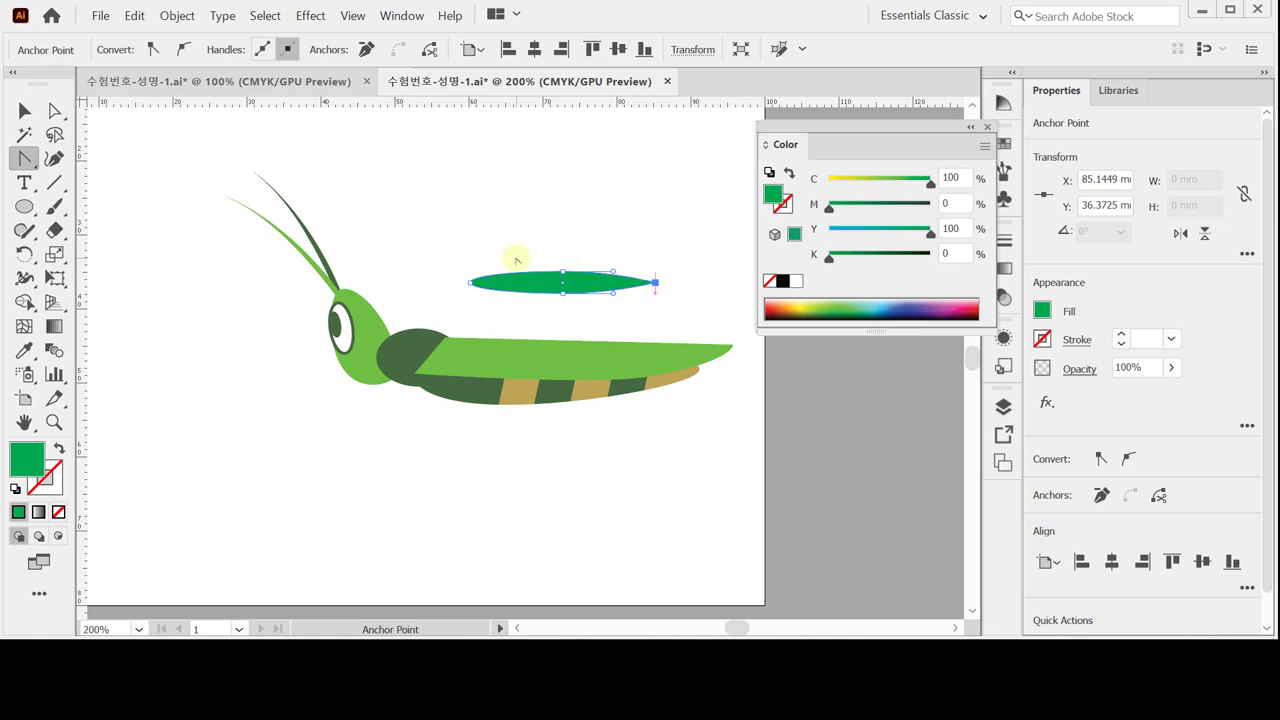
pyautogui.click(27, 110)
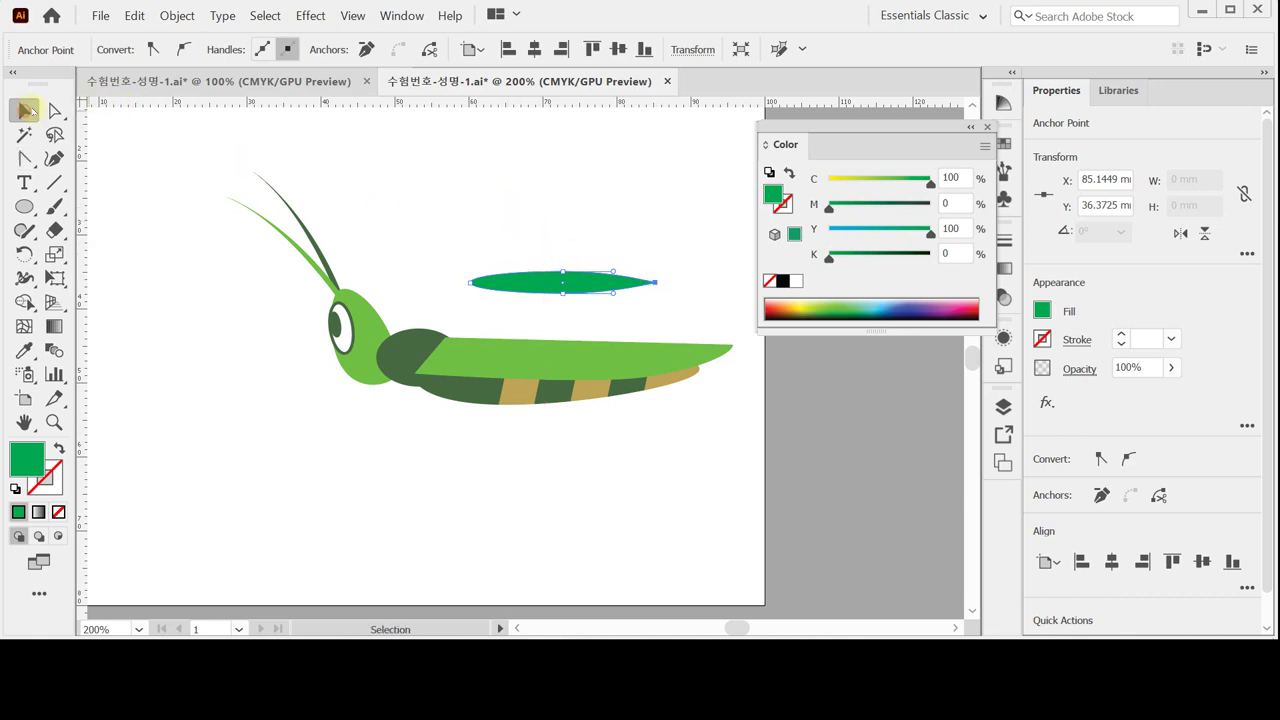
pyautogui.click(576, 241)
# Step: Rotate the pointed ellipse by 40° and place it across the wing as the upper hind leg, its lower end on the front of the body
pyautogui.click(540, 284)
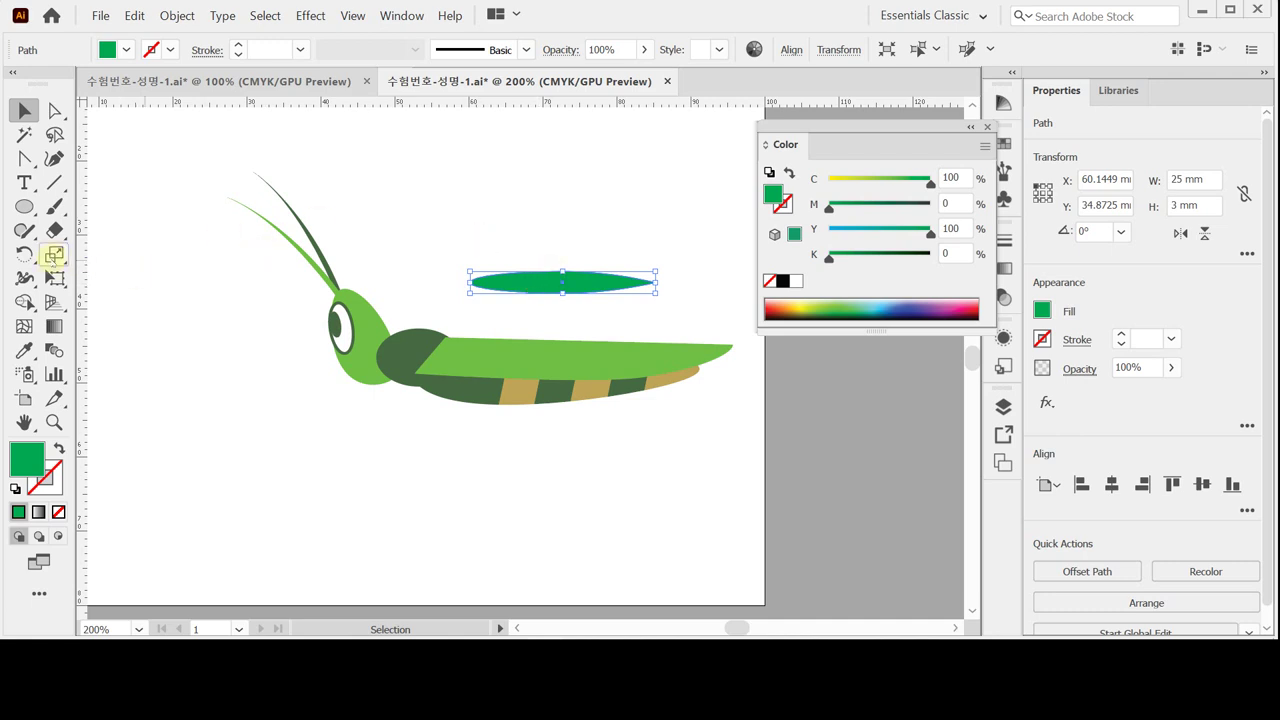
pyautogui.doubleClick(24, 254)
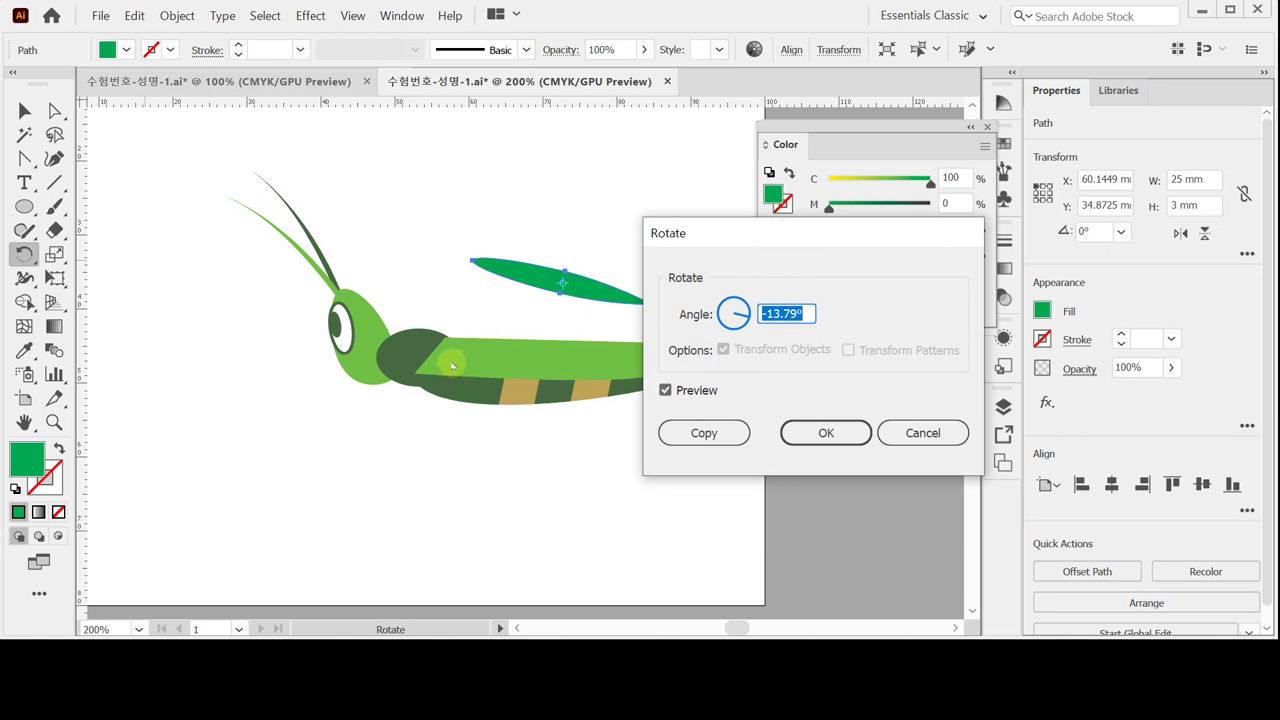
pyautogui.write('40')
pyautogui.click(826, 432)
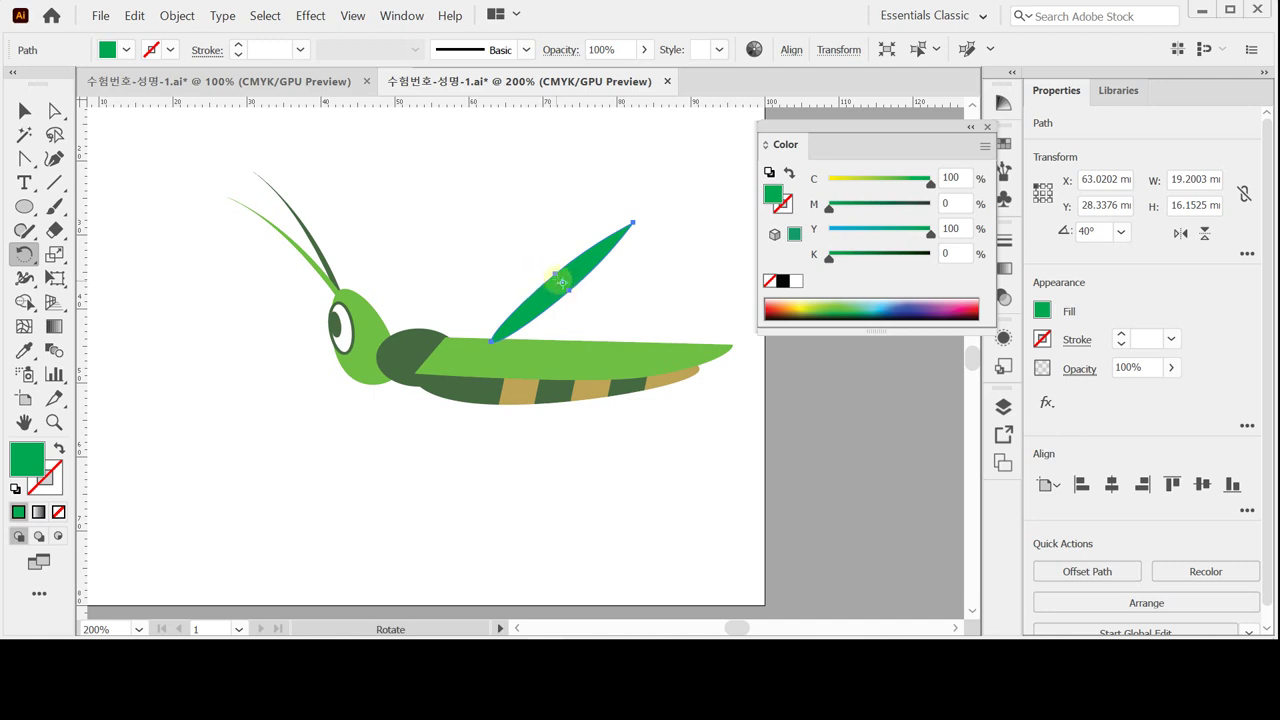
pyautogui.moveTo(548, 288); pyautogui.dragTo(497, 348)
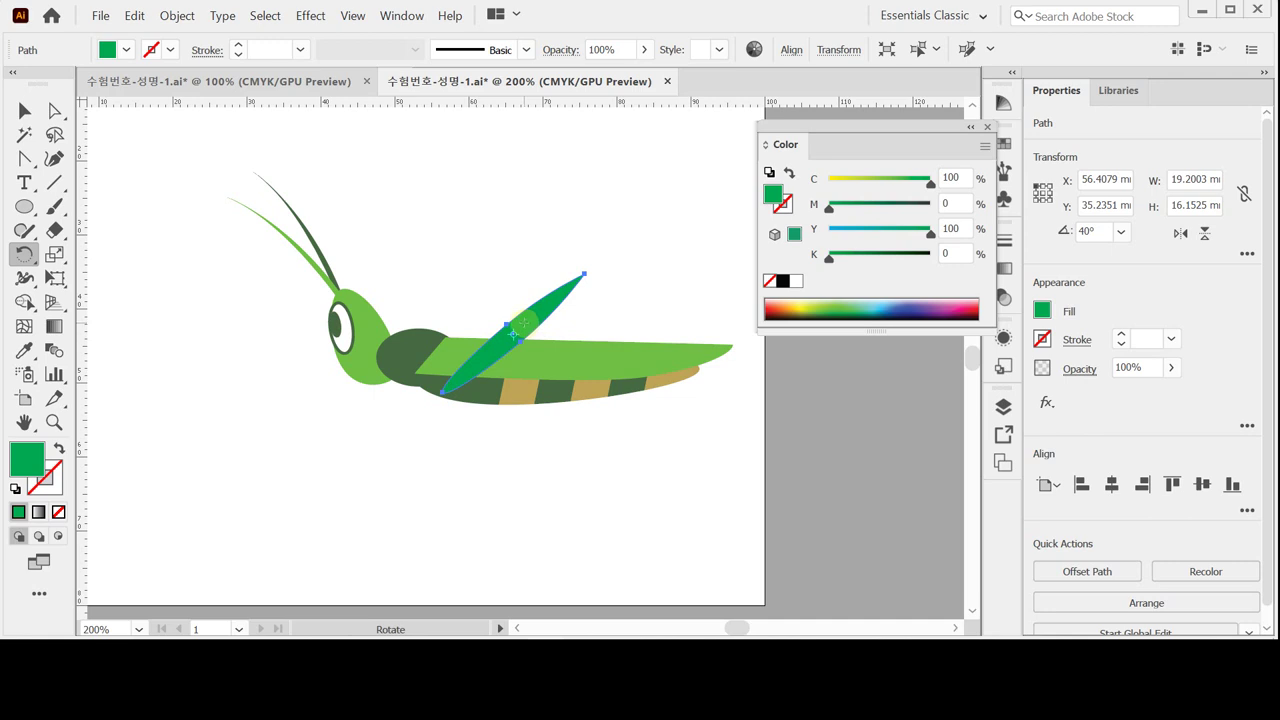
pyautogui.moveTo(523, 322); pyautogui.dragTo(522, 320)
pyautogui.keyDown('ctrl'); pyautogui.click(460, 200); pyautogui.keyUp('ctrl')
# Step: Draw the lower hind leg and foot with the Pen tool from the upper leg's tip, using a 2 pt green stroke and no fill
pyautogui.moveTo(25, 160); pyautogui.dragTo(80, 162)
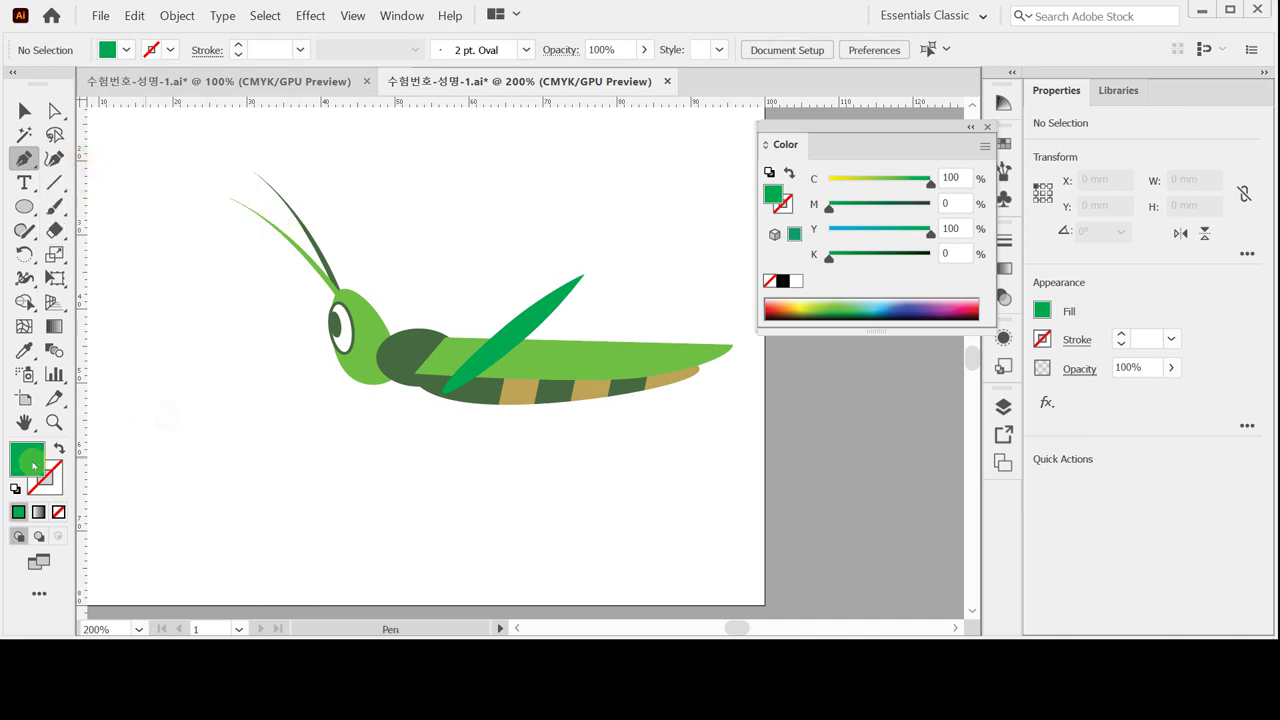
pyautogui.click(59, 448)
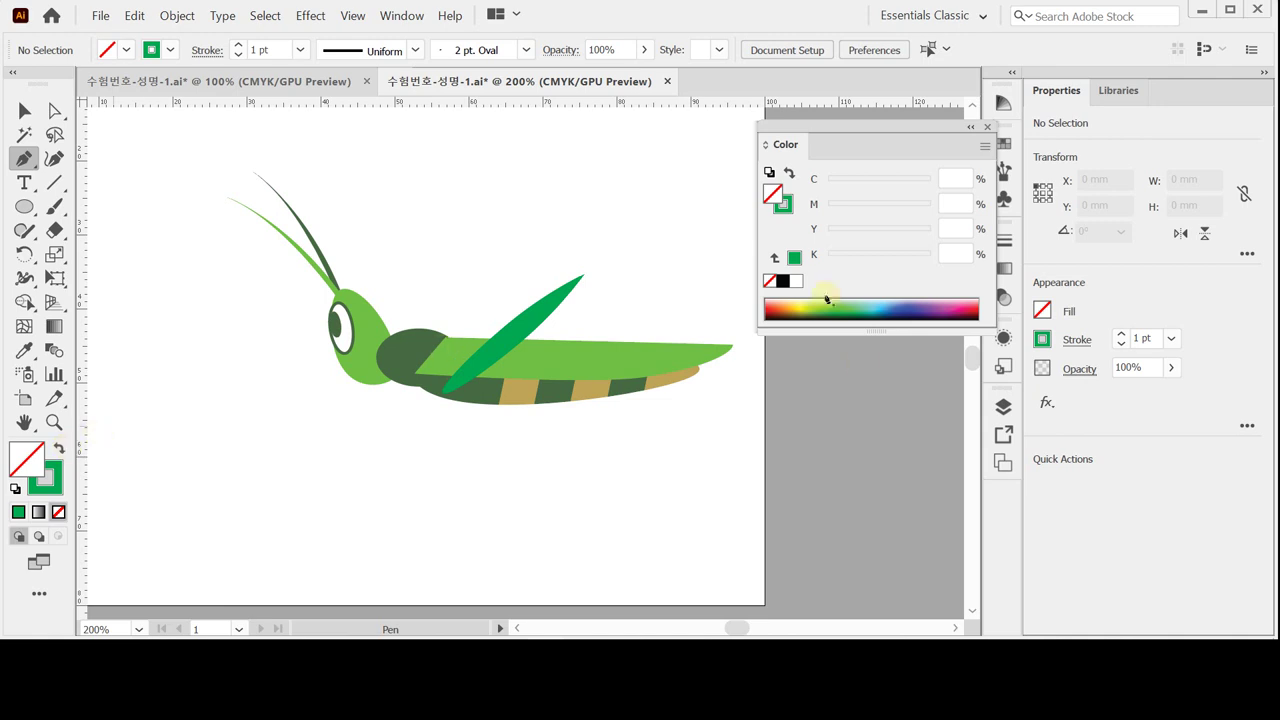
pyautogui.click(1121, 334)
pyautogui.click(584, 275)
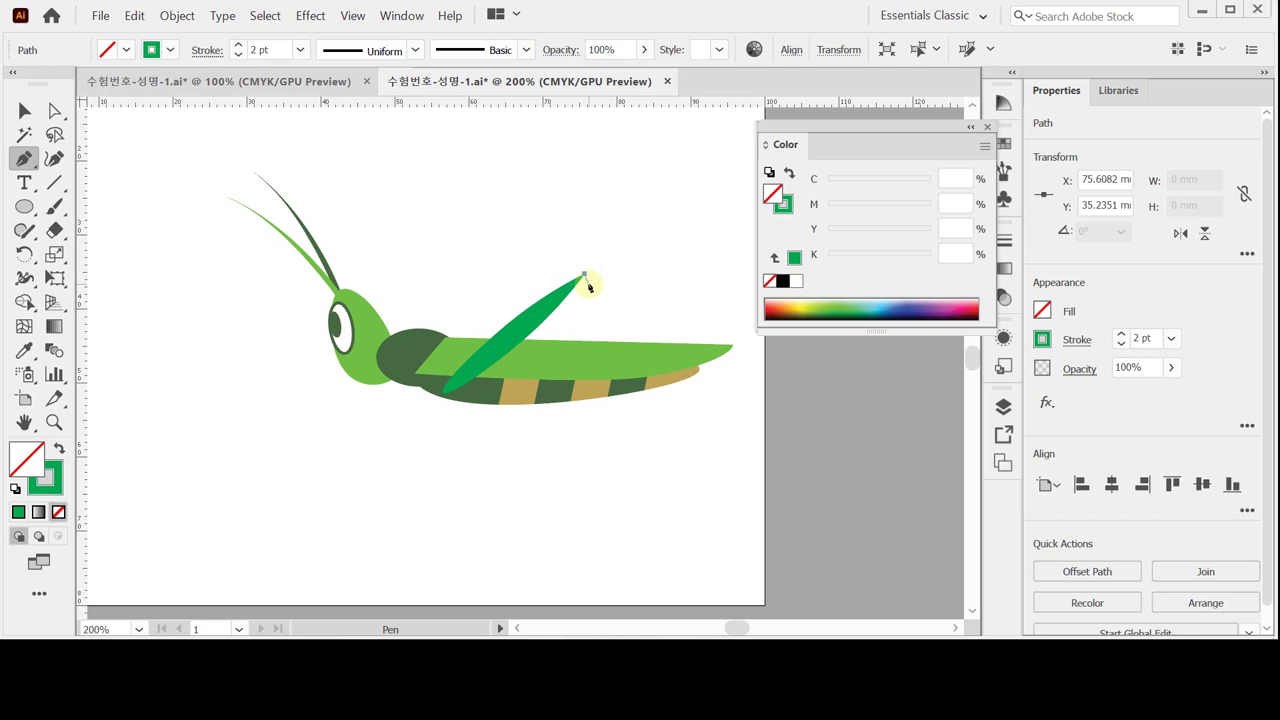
pyautogui.click(612, 428)
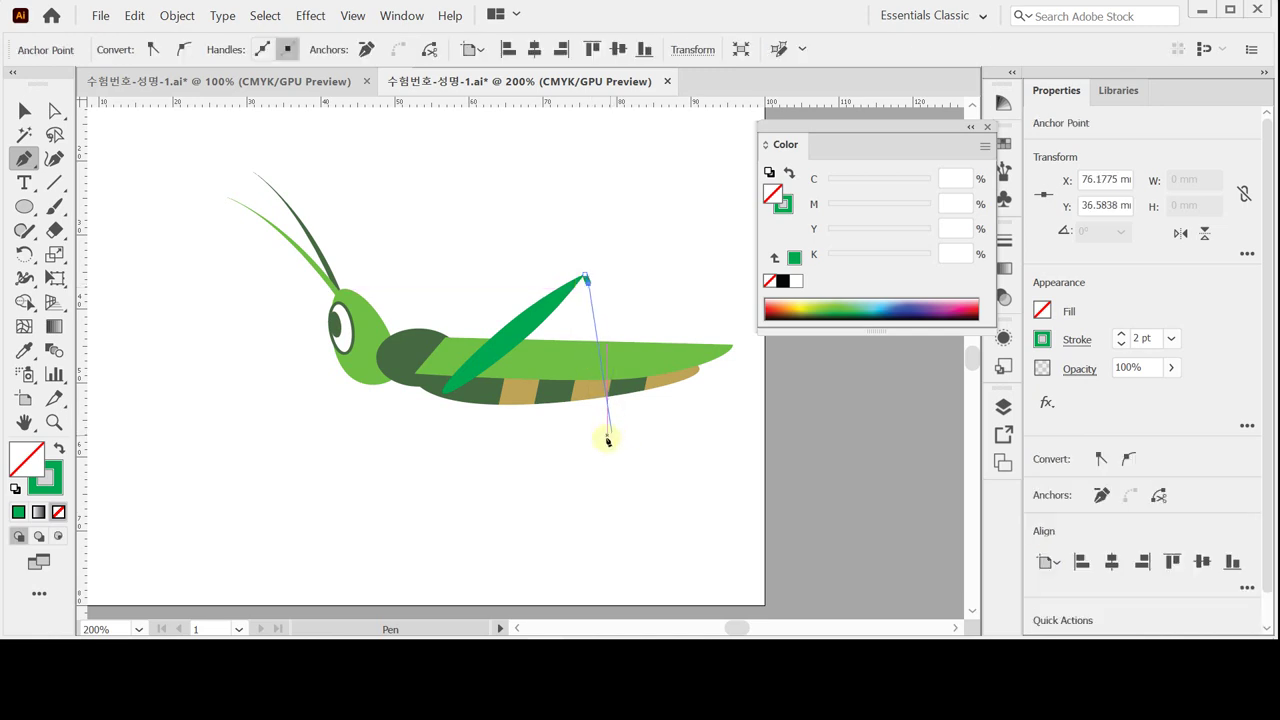
pyautogui.click(604, 443)
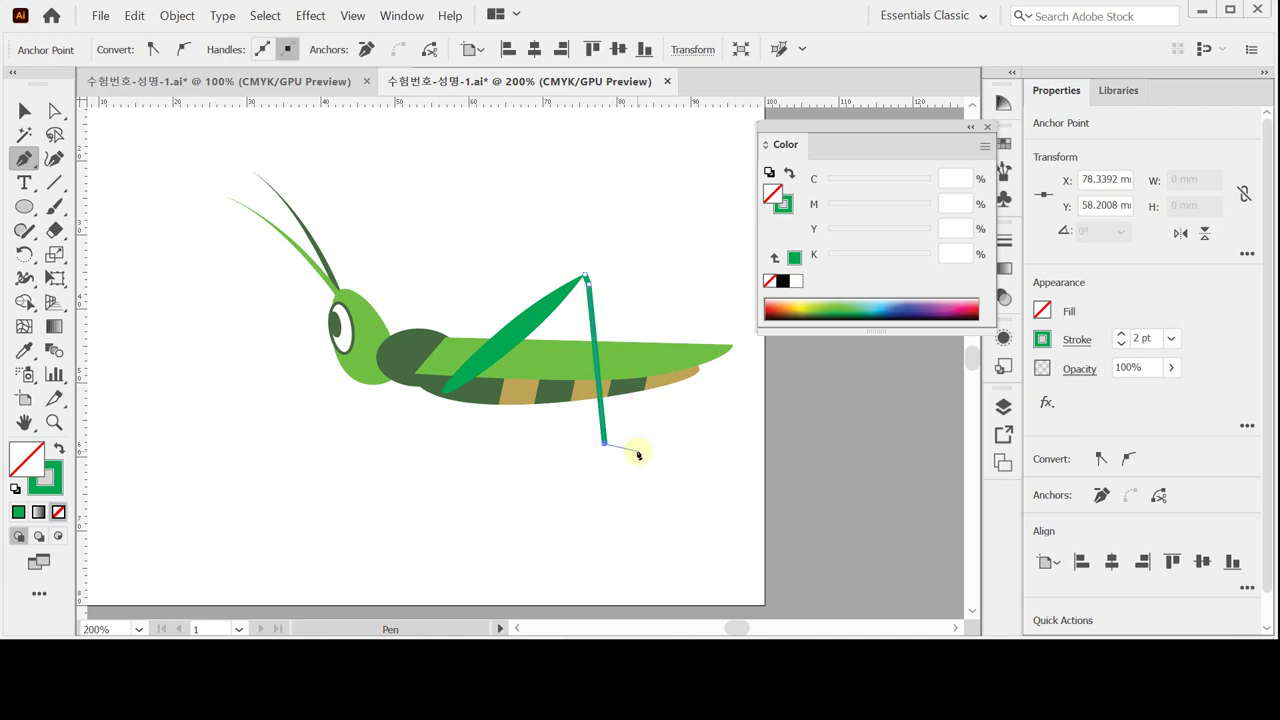
pyautogui.click(641, 451)
pyautogui.keyDown('ctrl'); pyautogui.click(680, 452); pyautogui.keyUp('ctrl')
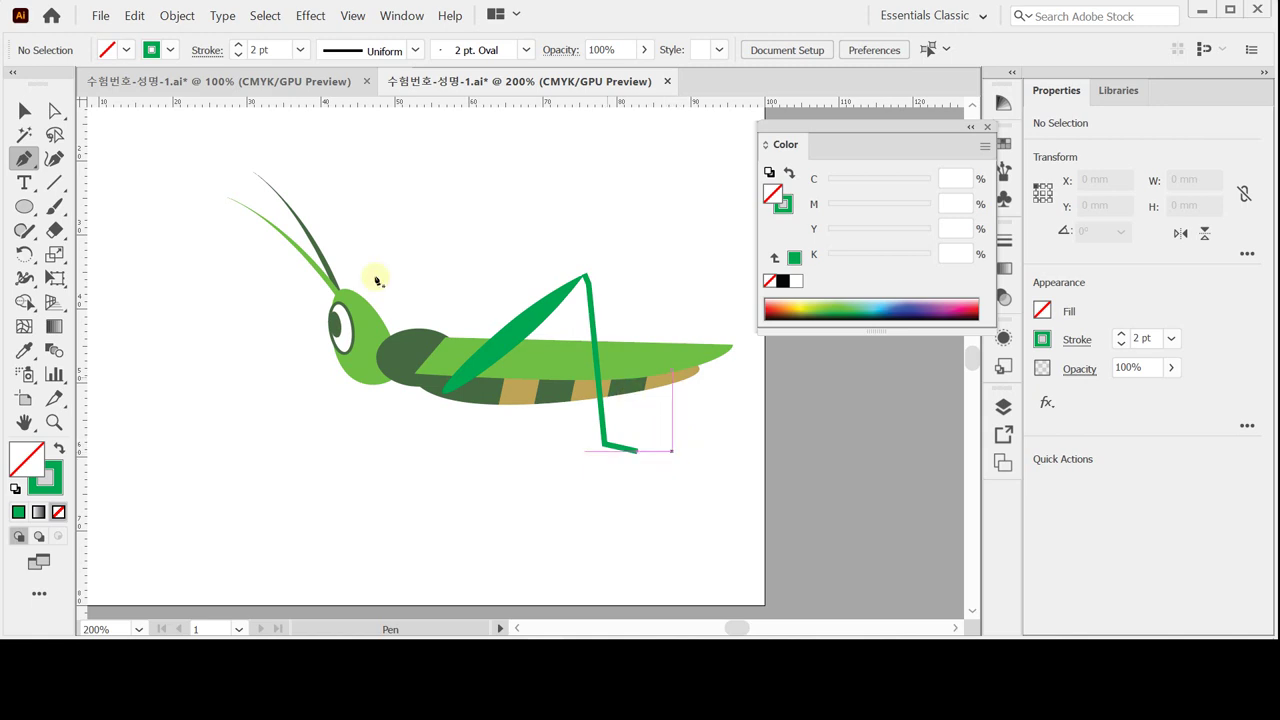
# Step: Adjust the top anchor of the lower leg line so its end fits neatly onto the tip of the upper leg
pyautogui.click(26, 110)
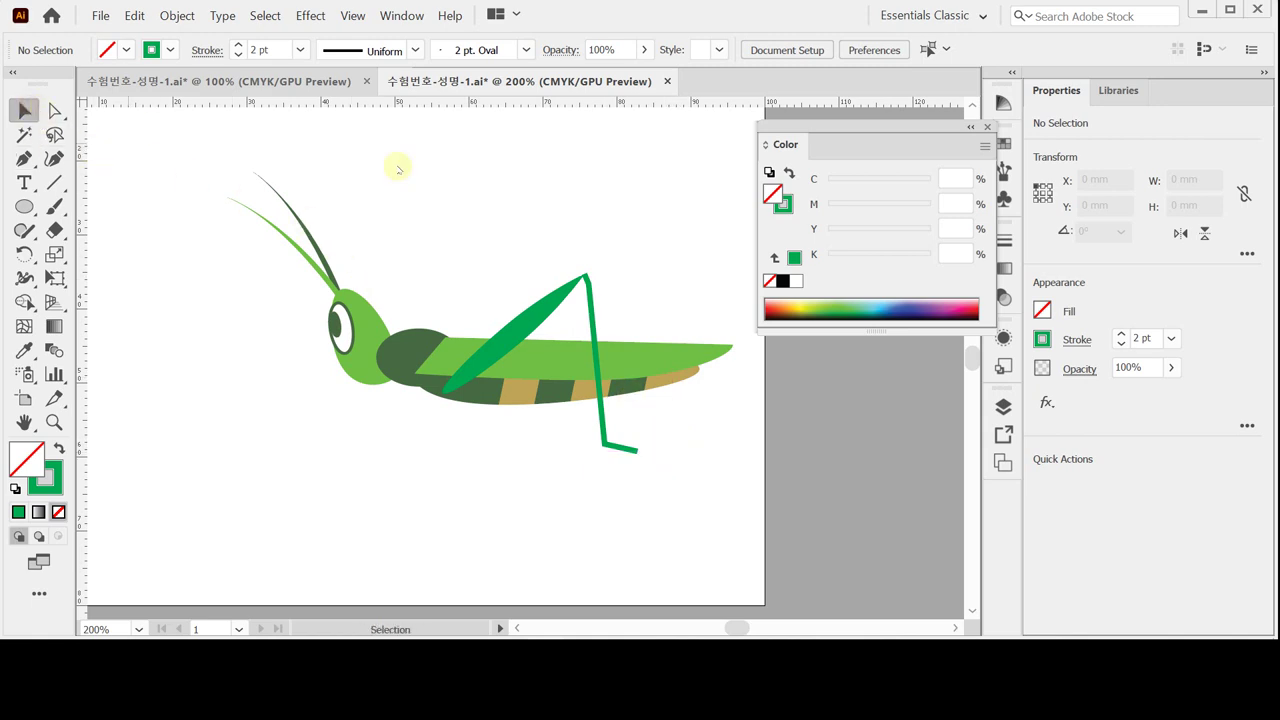
pyautogui.click(601, 300)
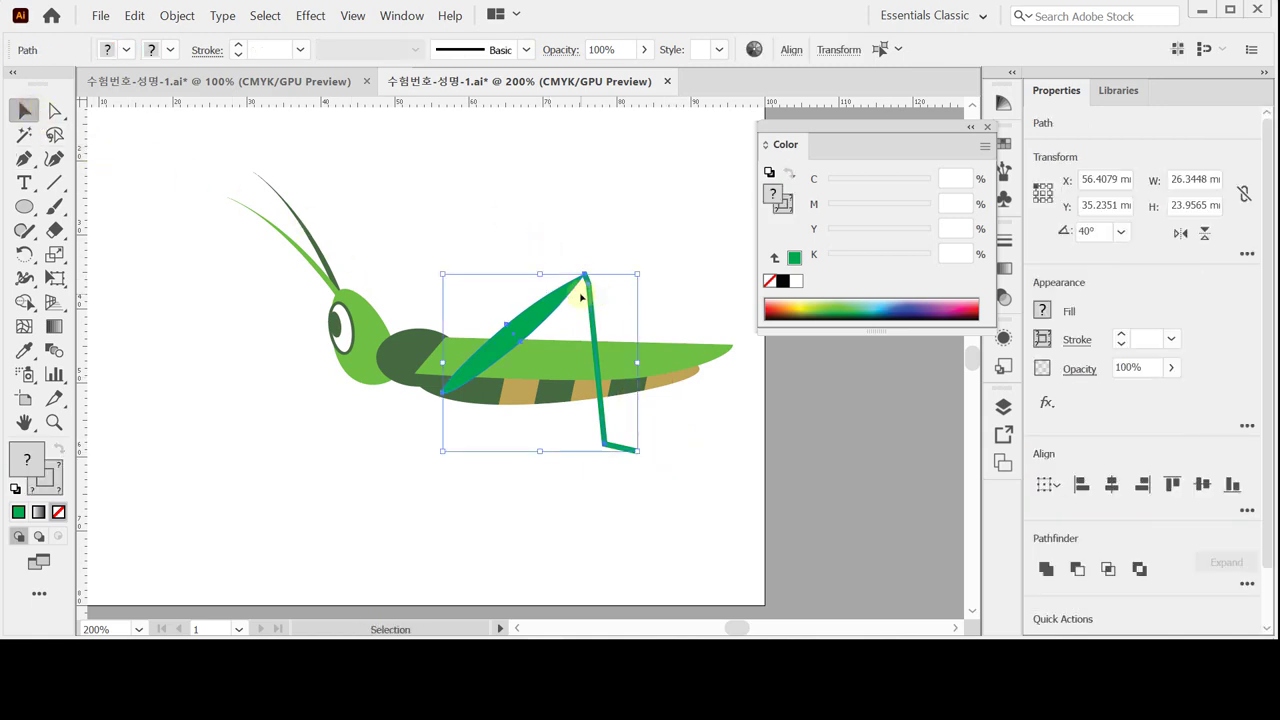
pyautogui.click(606, 285)
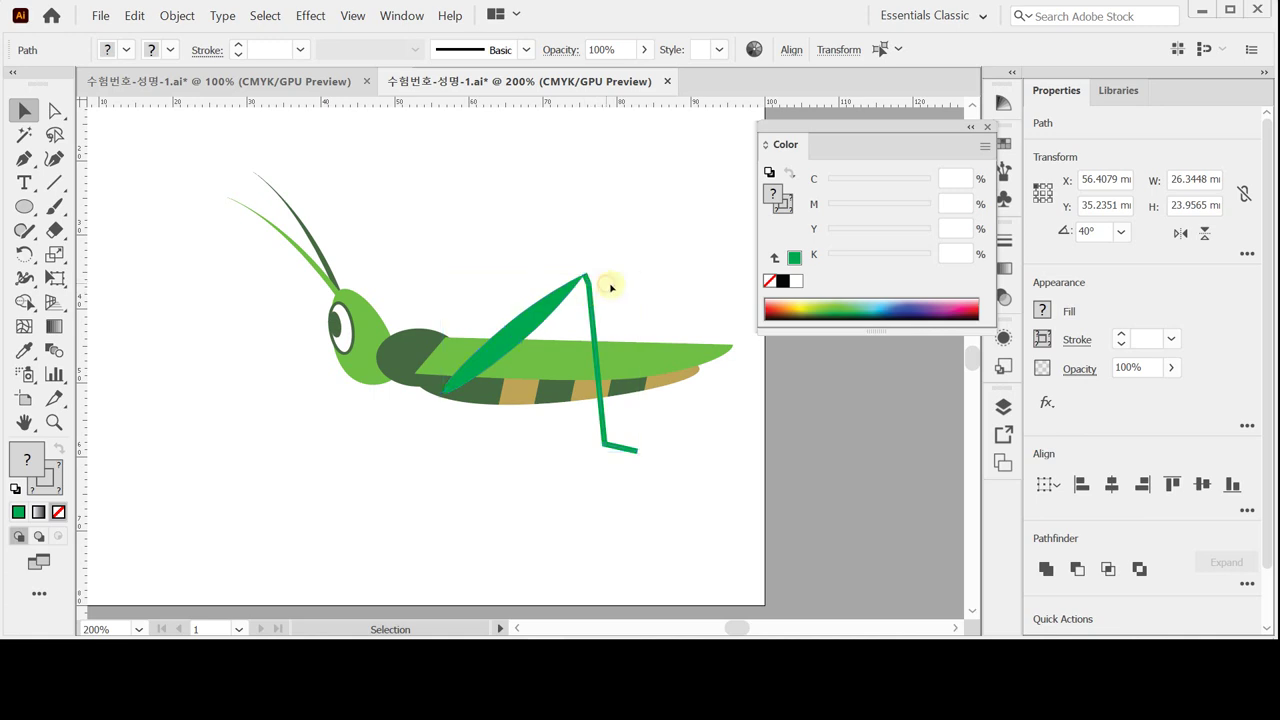
pyautogui.keyDown('ctrl'); pyautogui.click(593, 297); pyautogui.keyUp('ctrl')
pyautogui.keyDown('ctrl'); pyautogui.click(593, 297); pyautogui.keyUp('ctrl')
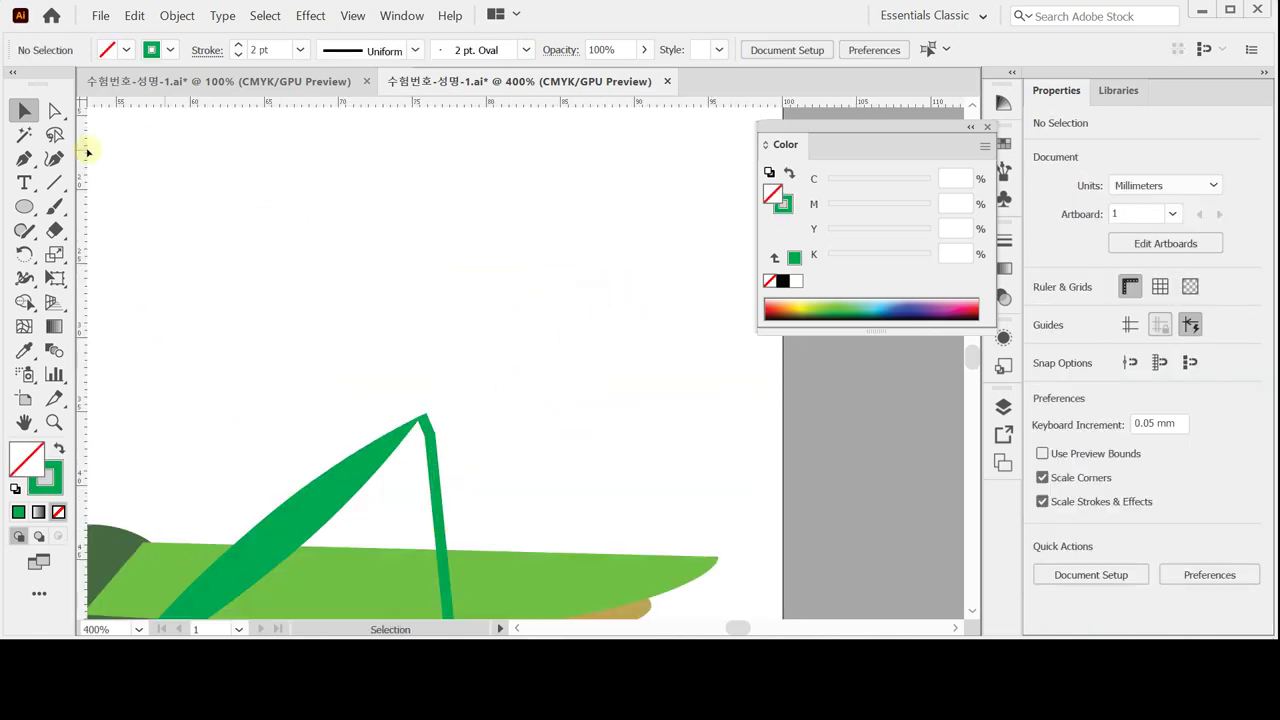
pyautogui.click(55, 110)
pyautogui.click(426, 422)
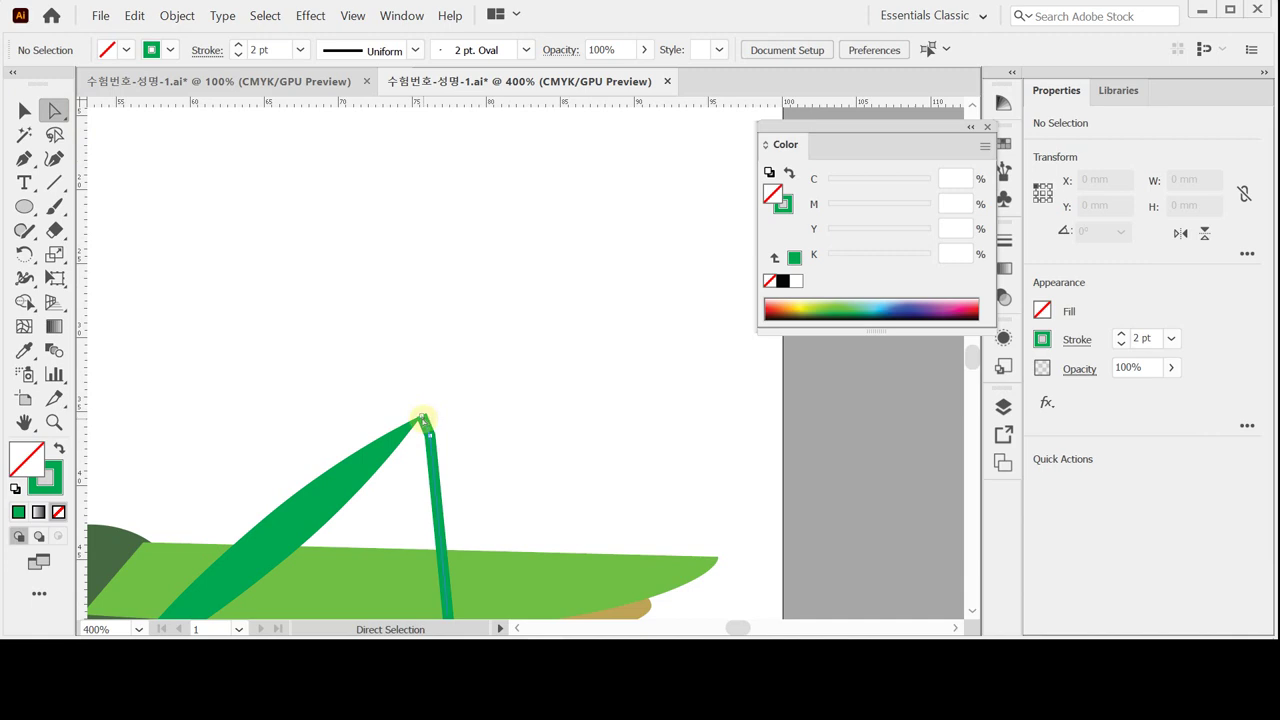
pyautogui.click(422, 418)
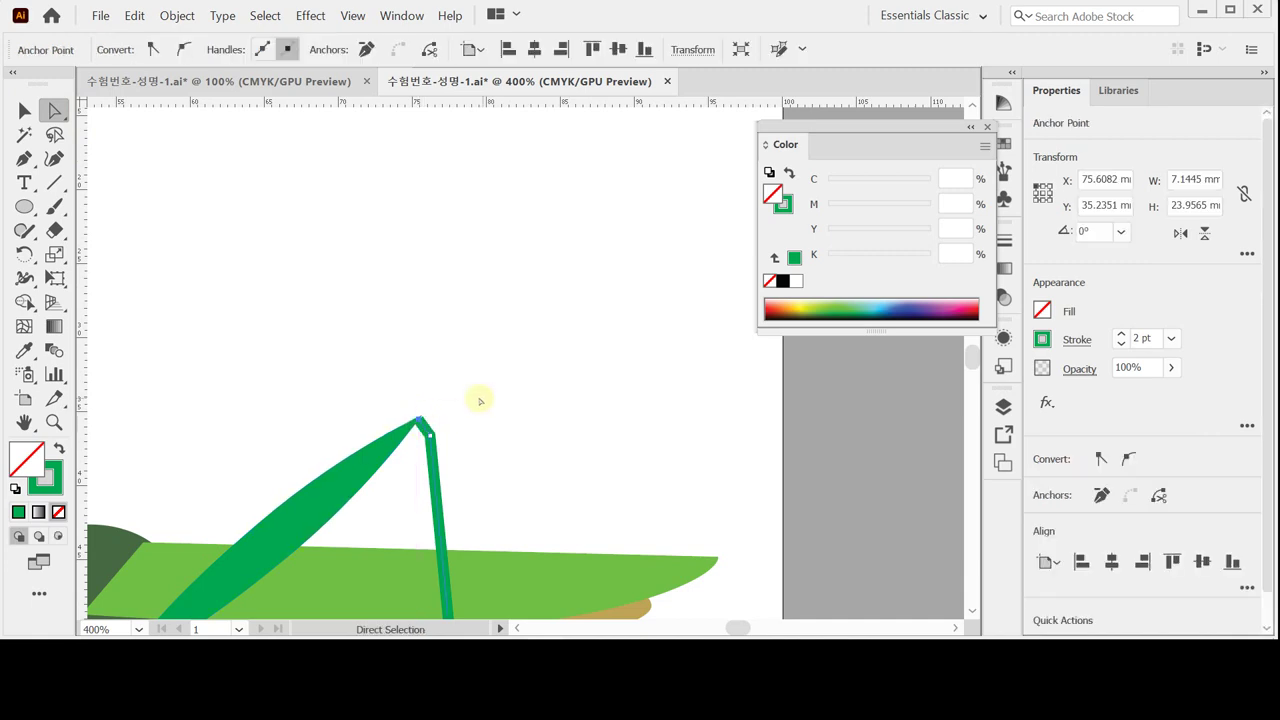
pyautogui.click(343, 346)
# Step: Group the upper leg shape with the lower leg line
pyautogui.click(25, 111)
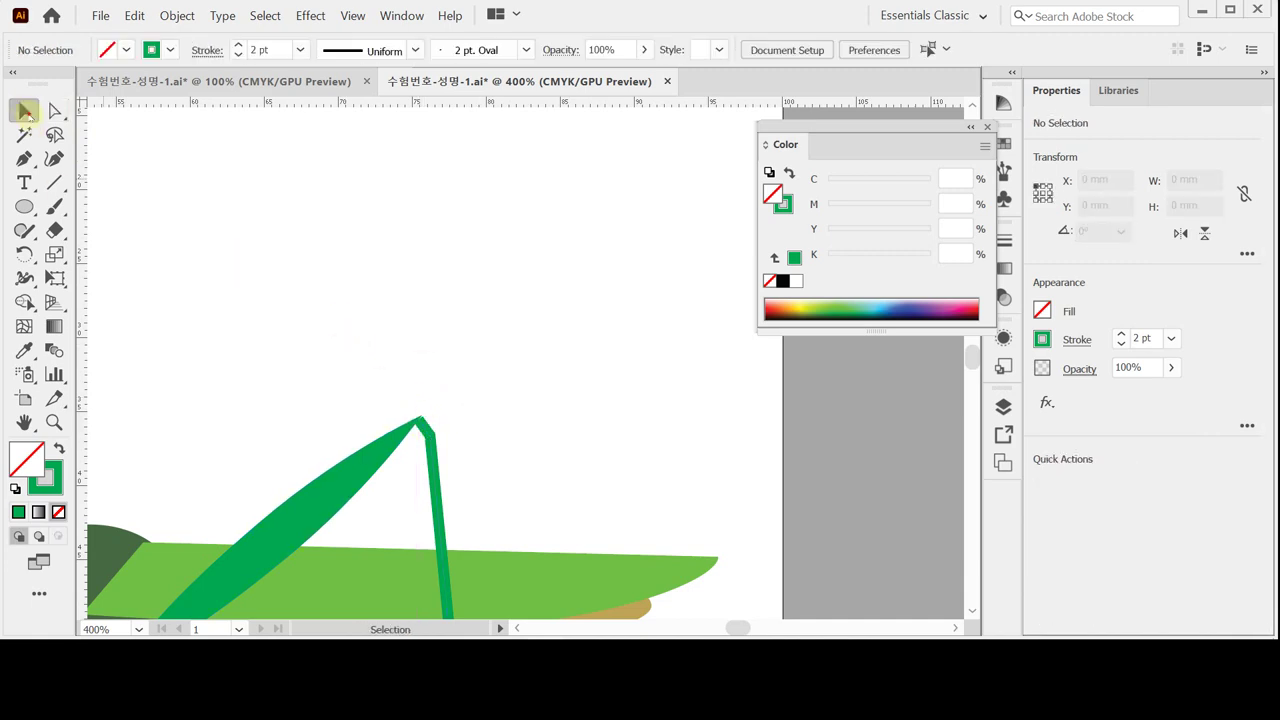
pyautogui.moveTo(316, 354); pyautogui.dragTo(478, 462)
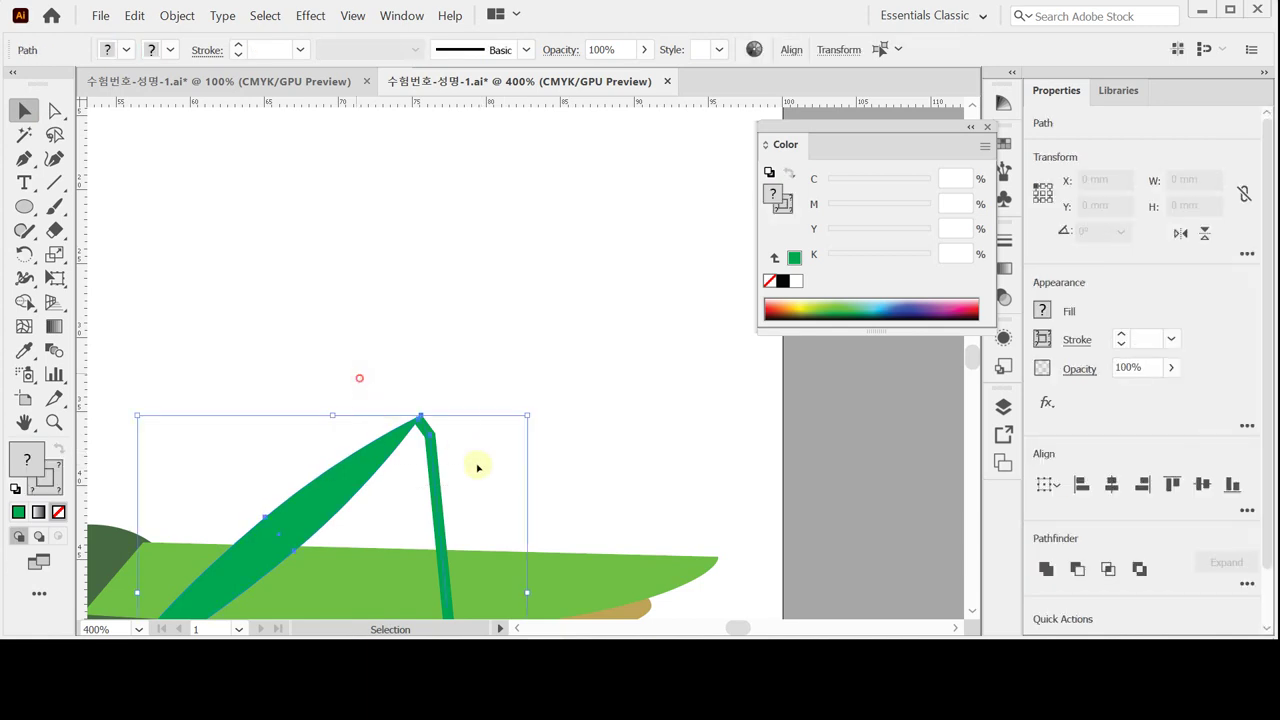
pyautogui.hotkey('ctrl', 'g')
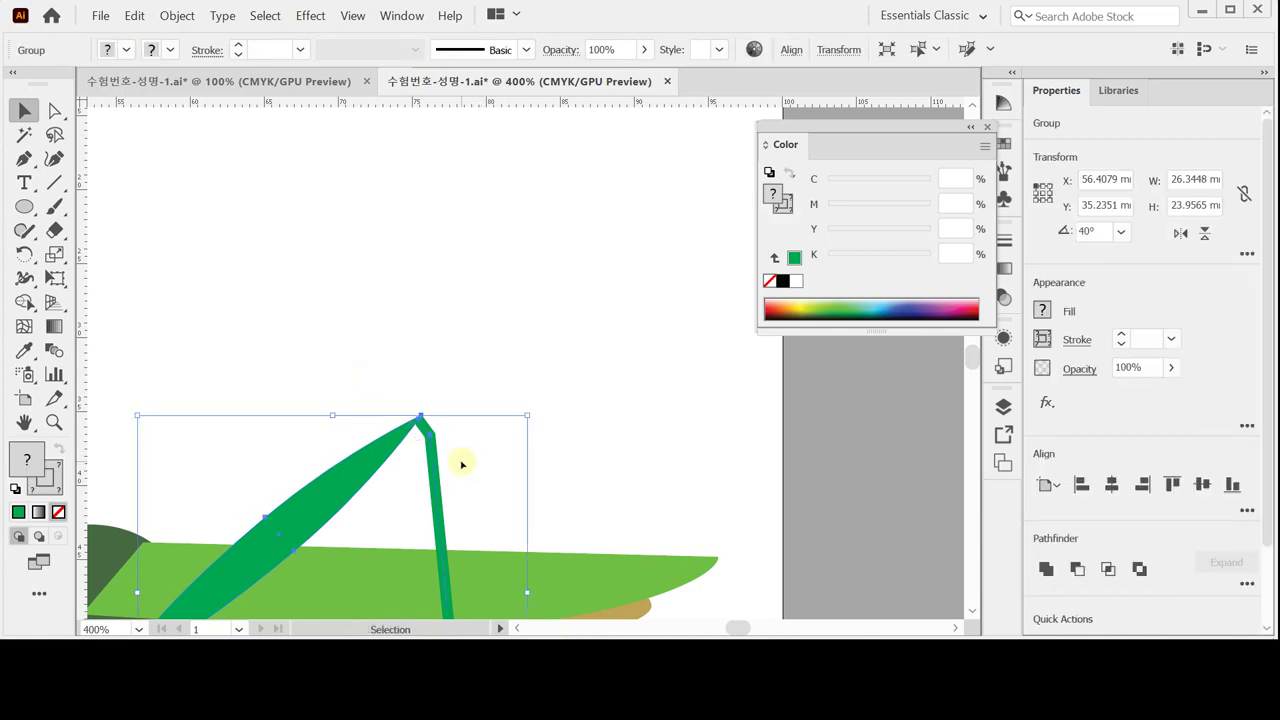
# Step: Duplicate the hind leg group slightly above the original and rotate the copy counter-clockwise so its foot swings toward the tail
pyautogui.scroll(-1, 437, 491)
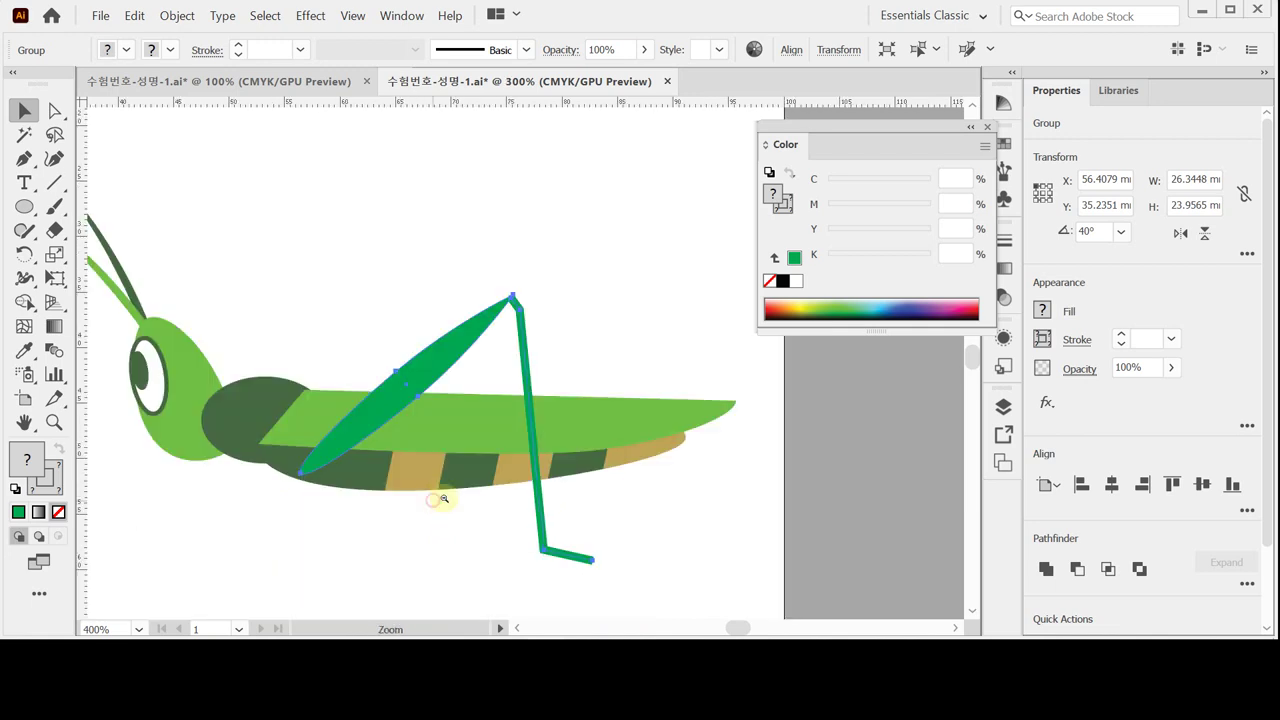
pyautogui.click(403, 427)
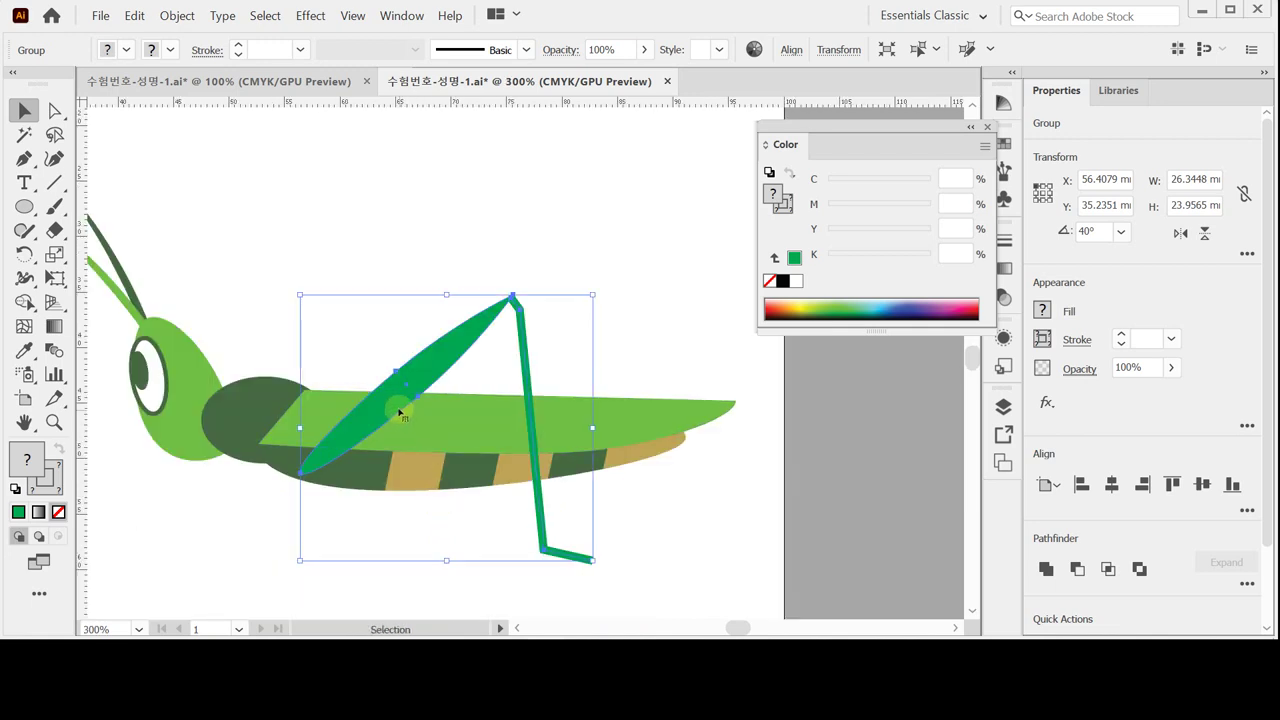
pyautogui.moveTo(396, 405); pyautogui.dragTo(410, 351)
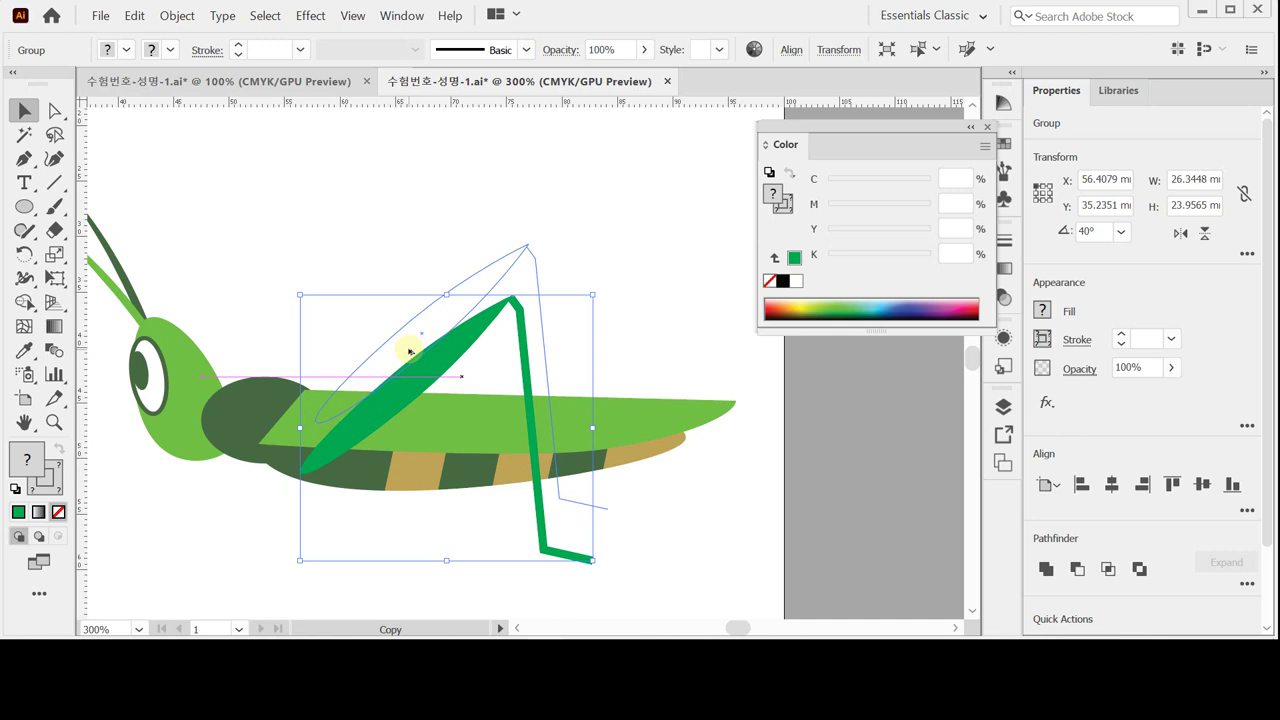
pyautogui.moveTo(410, 351); pyautogui.dragTo(408, 335)
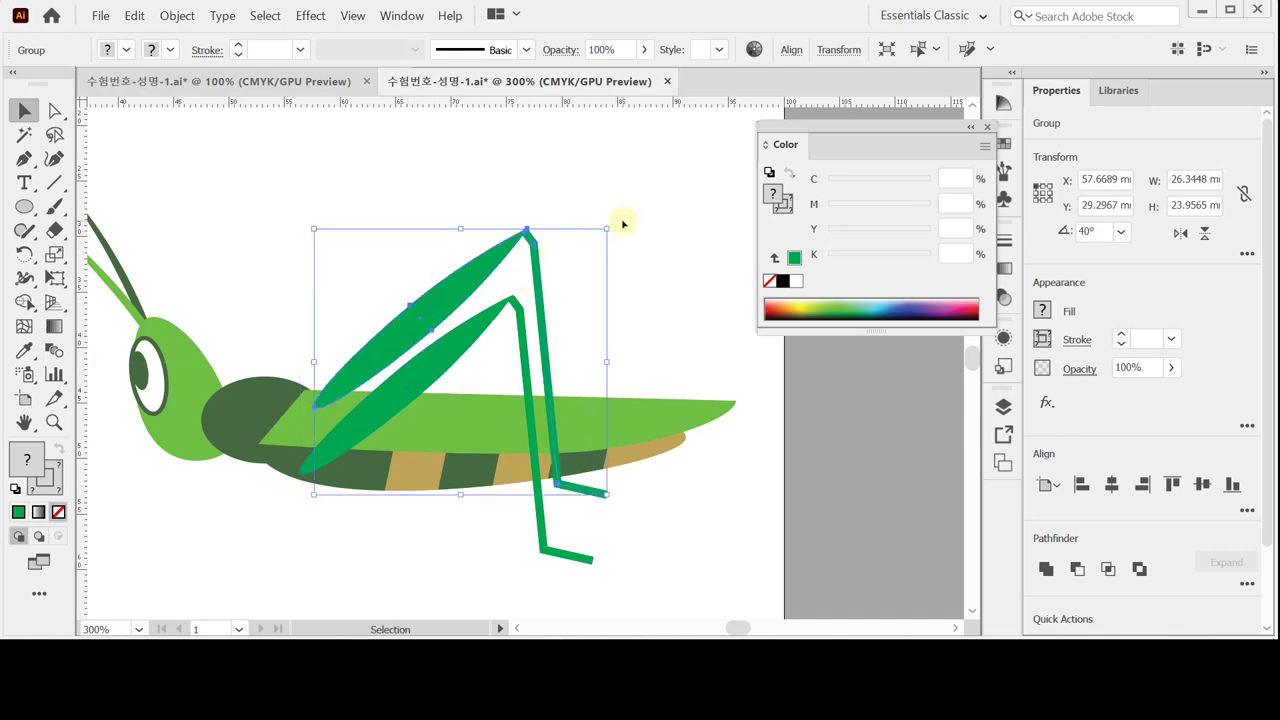
pyautogui.moveTo(614, 224); pyautogui.dragTo(597, 203)
pyautogui.hotkey('ctrl', 'z')
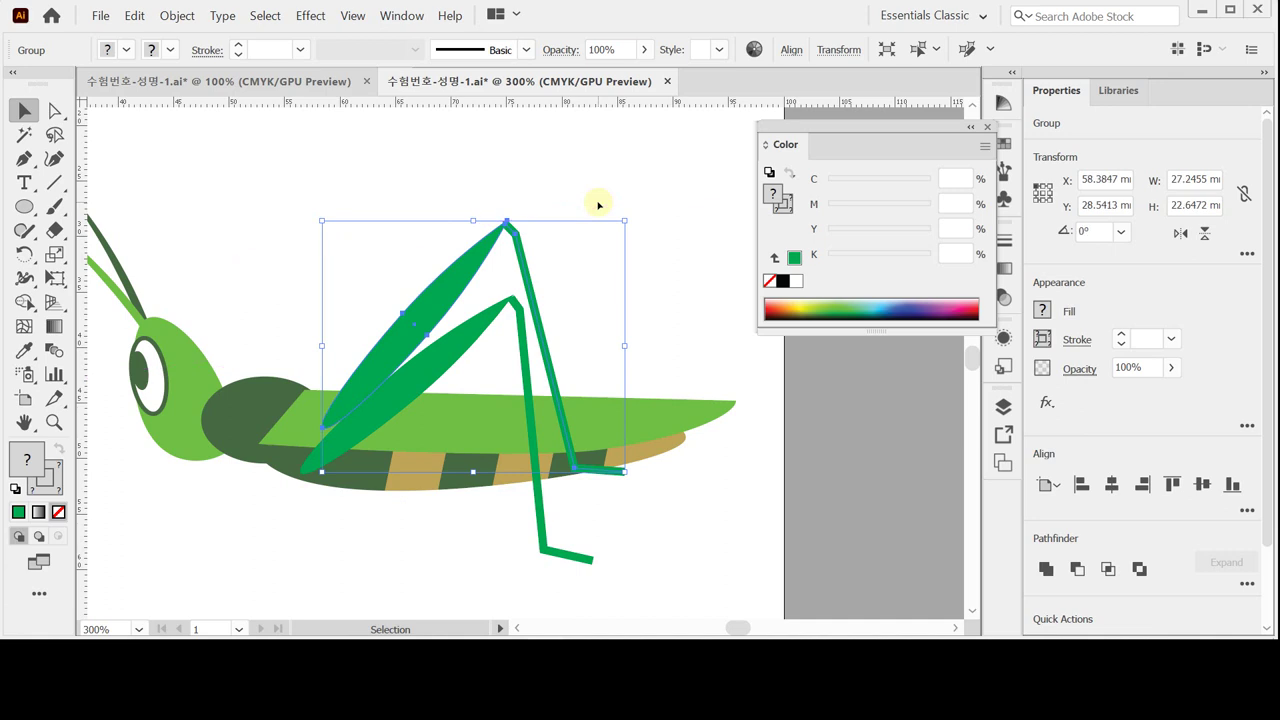
# Step: Send the duplicated hind leg to the back, behind the wing and body
pyautogui.rightClick(491, 258)
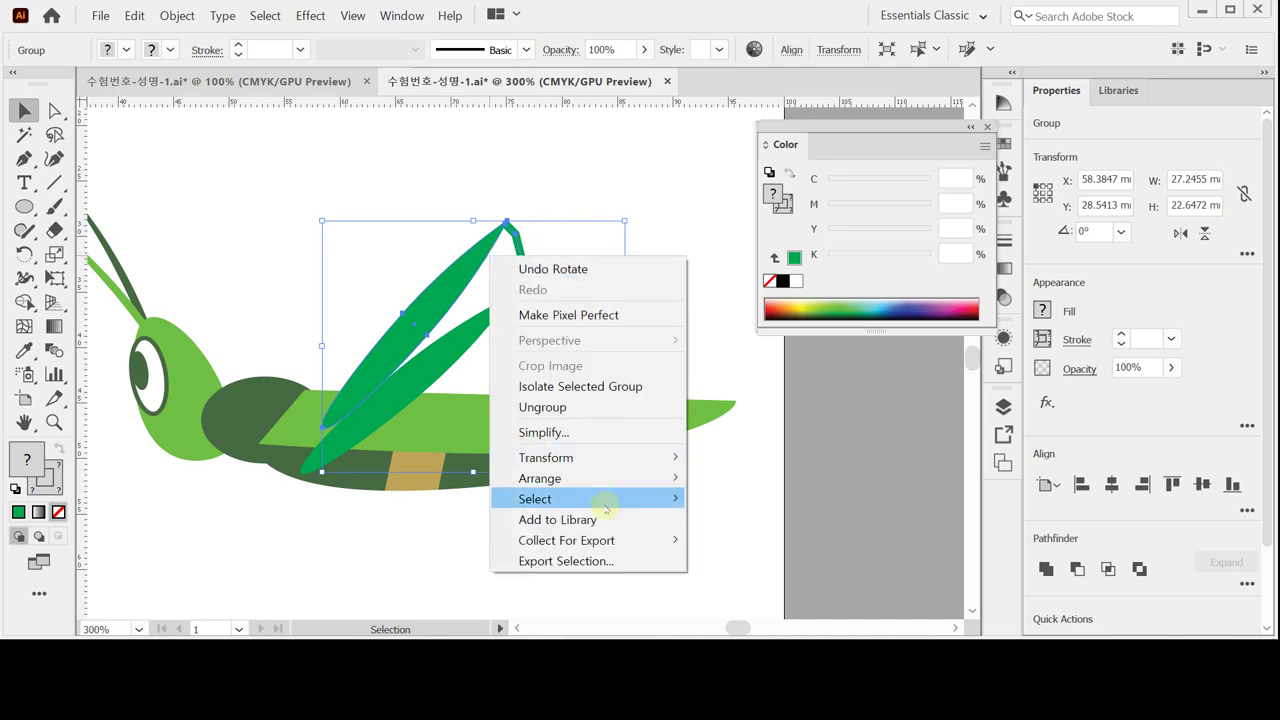
pyautogui.moveTo(597, 481)
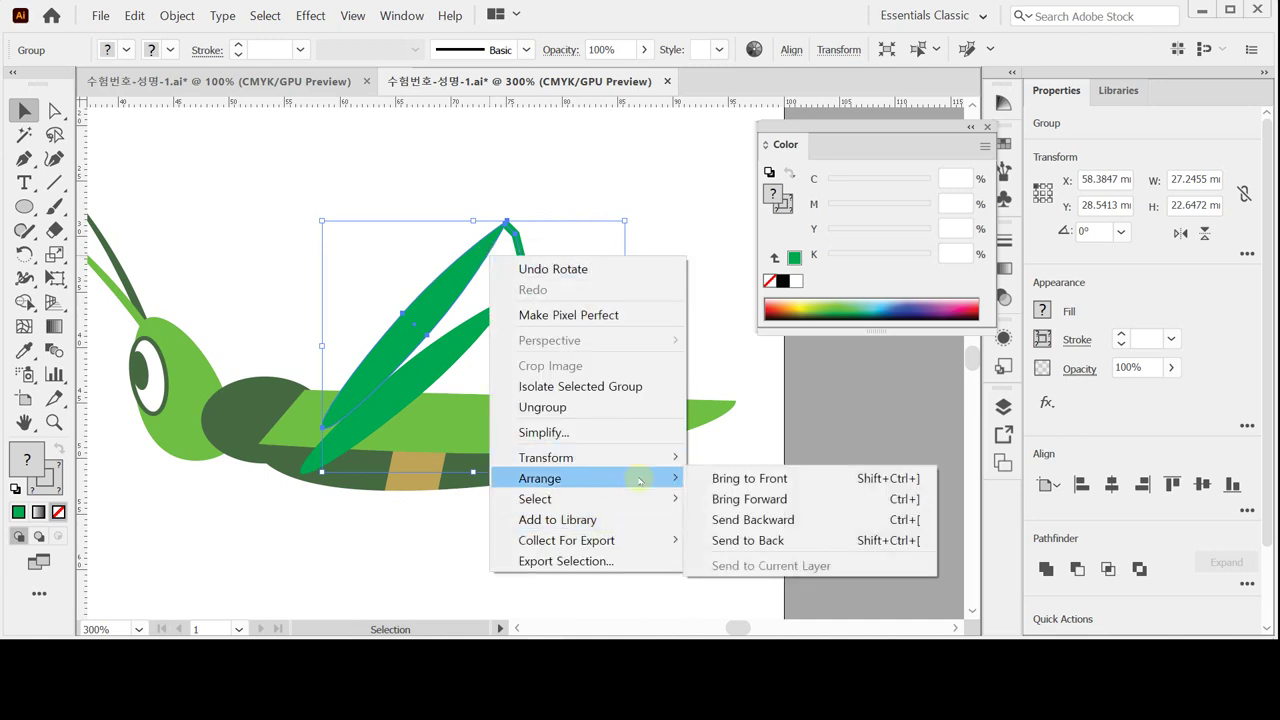
pyautogui.click(740, 539)
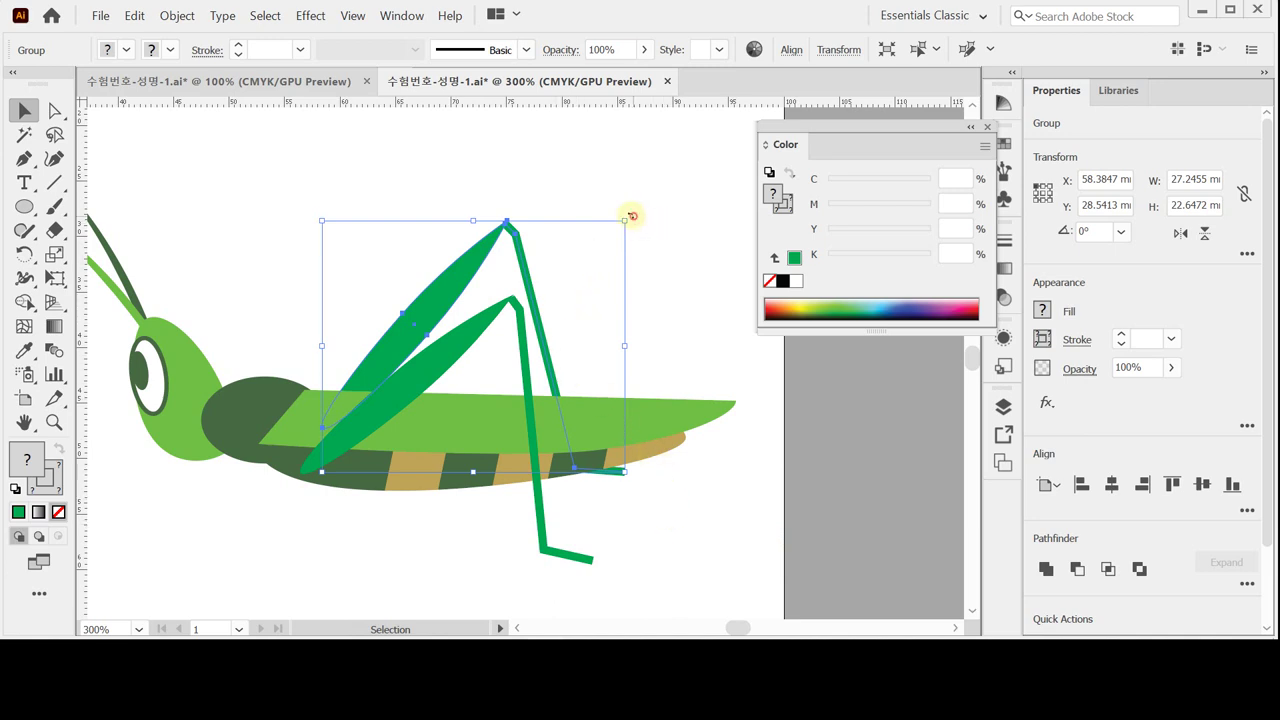
# Step: Rotate the rear hind leg slightly further counter-clockwise and nudge it left toward the head
pyautogui.moveTo(632, 216); pyautogui.dragTo(623, 209)
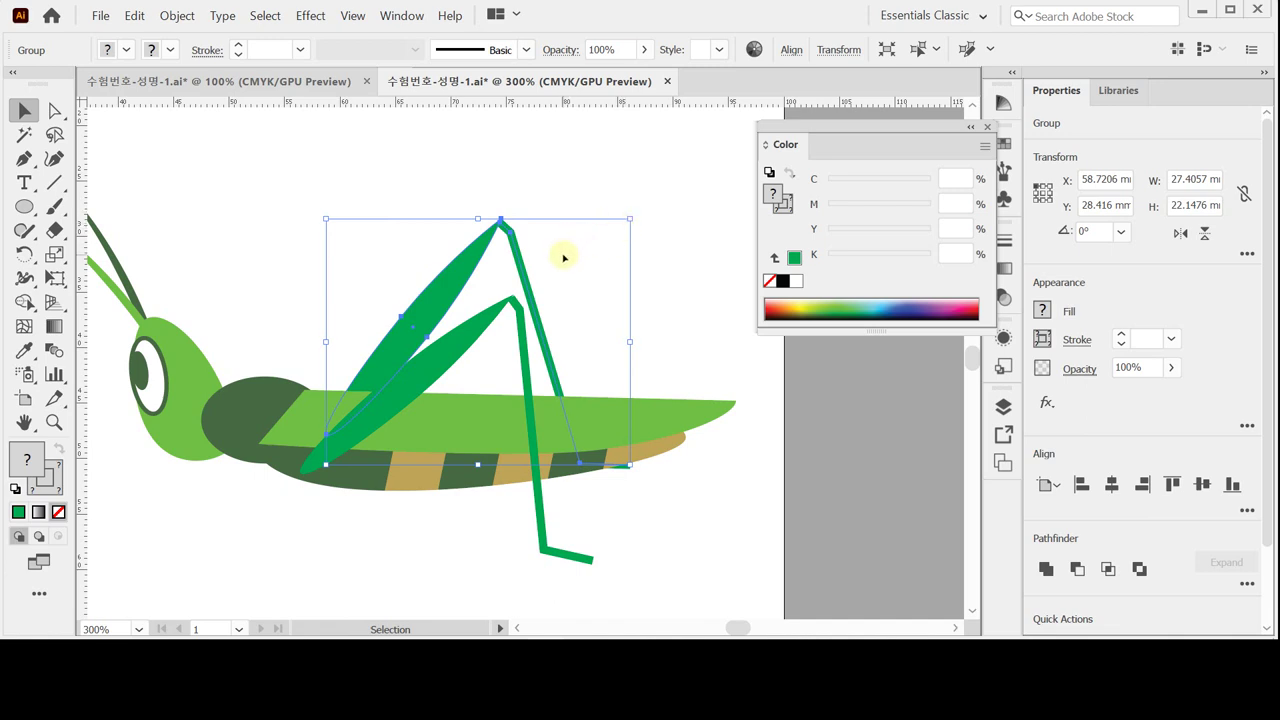
pyautogui.press('Left')
pyautogui.press('Left')
pyautogui.press('Left')
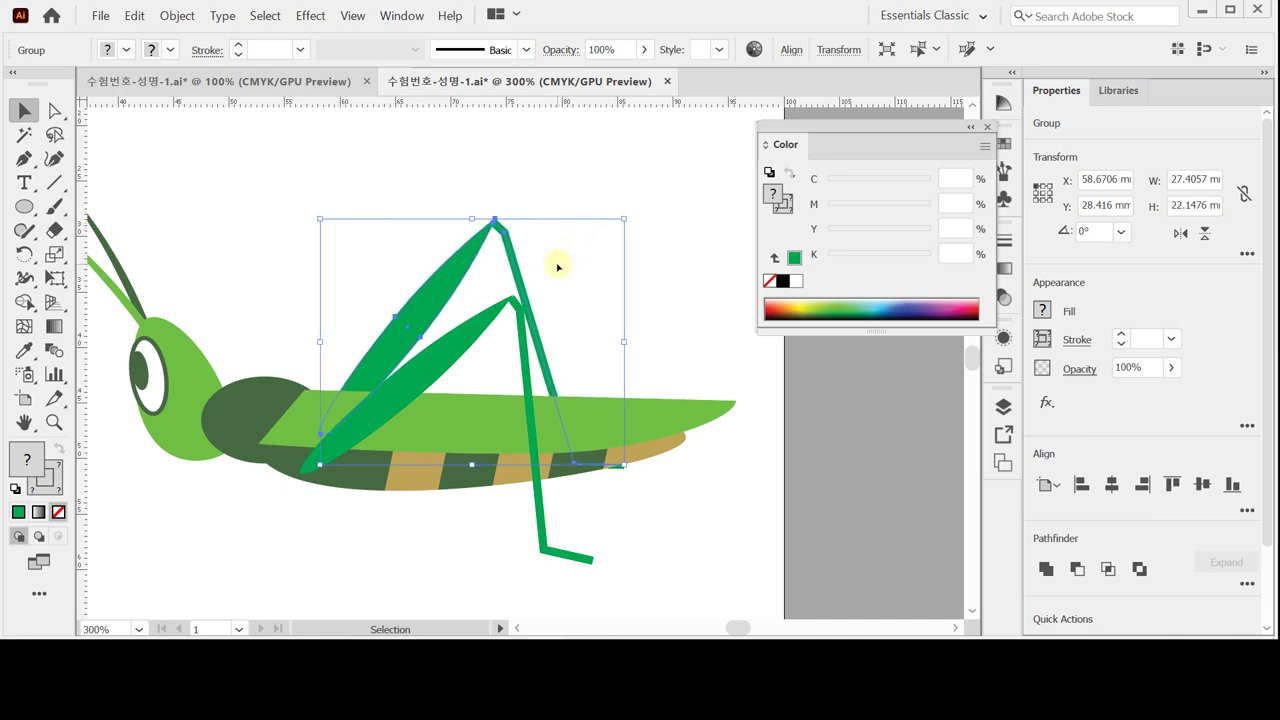
pyautogui.press('Left')
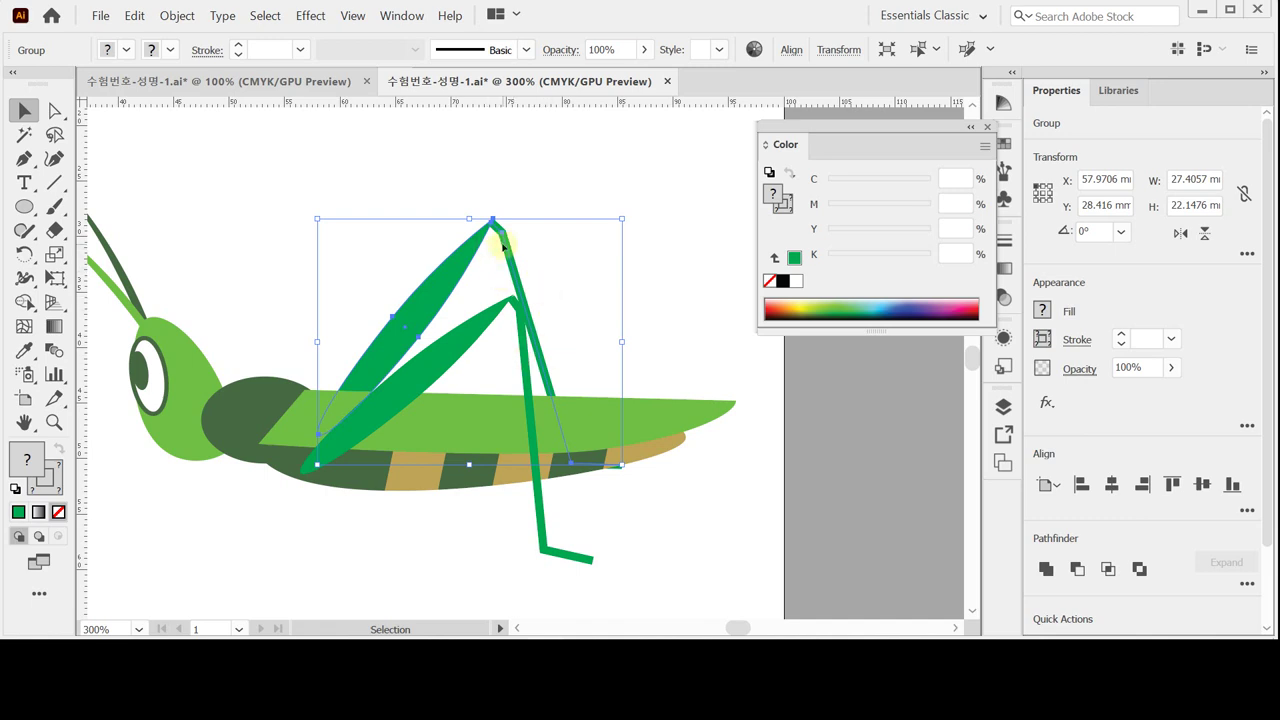
# Step: Isolate the rear leg group, move its ankle and foot anchors down below the body, tilt the foot upward and exit isolation
pyautogui.click(504, 244)
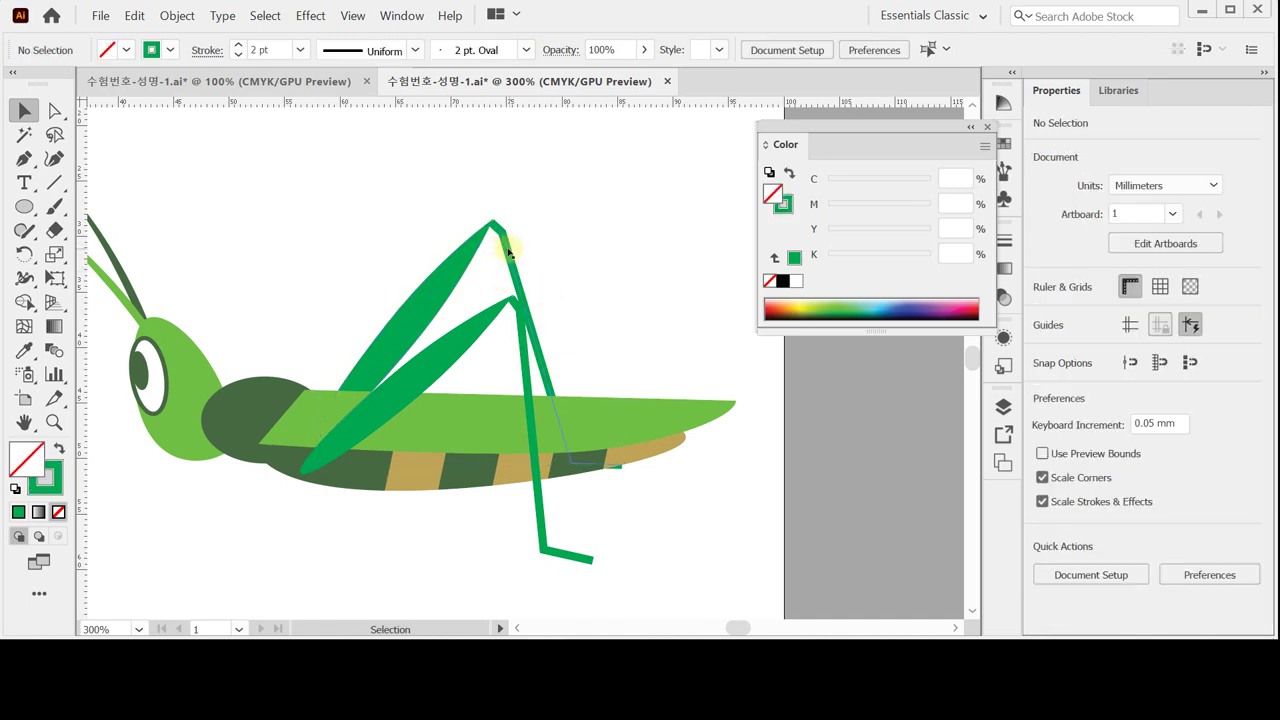
pyautogui.doubleClick(508, 252)
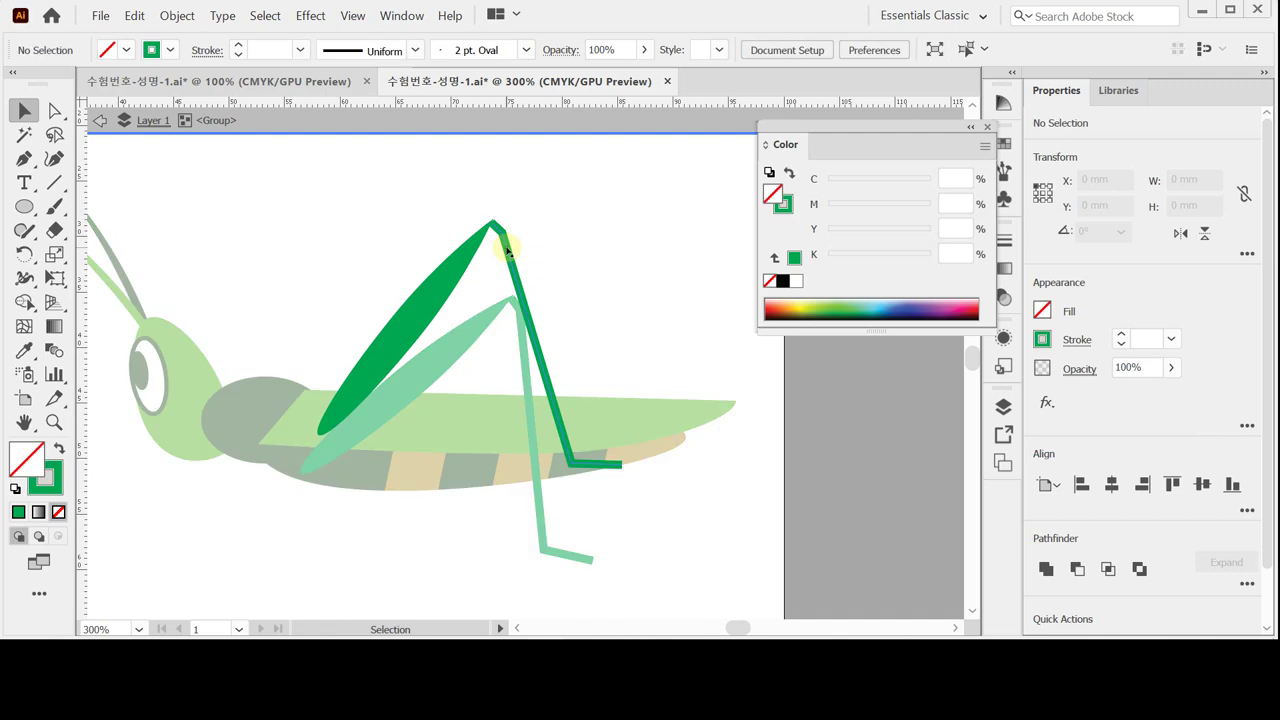
pyautogui.click(55, 110)
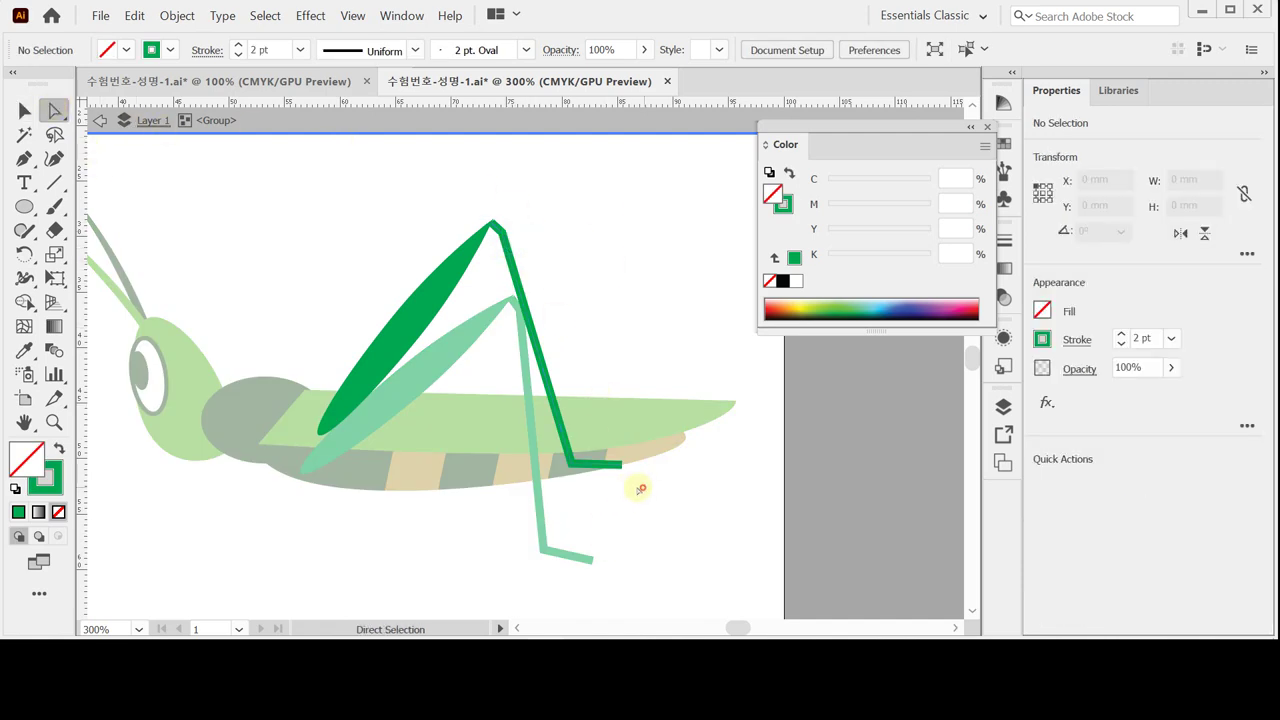
pyautogui.moveTo(641, 488); pyautogui.dragTo(562, 445)
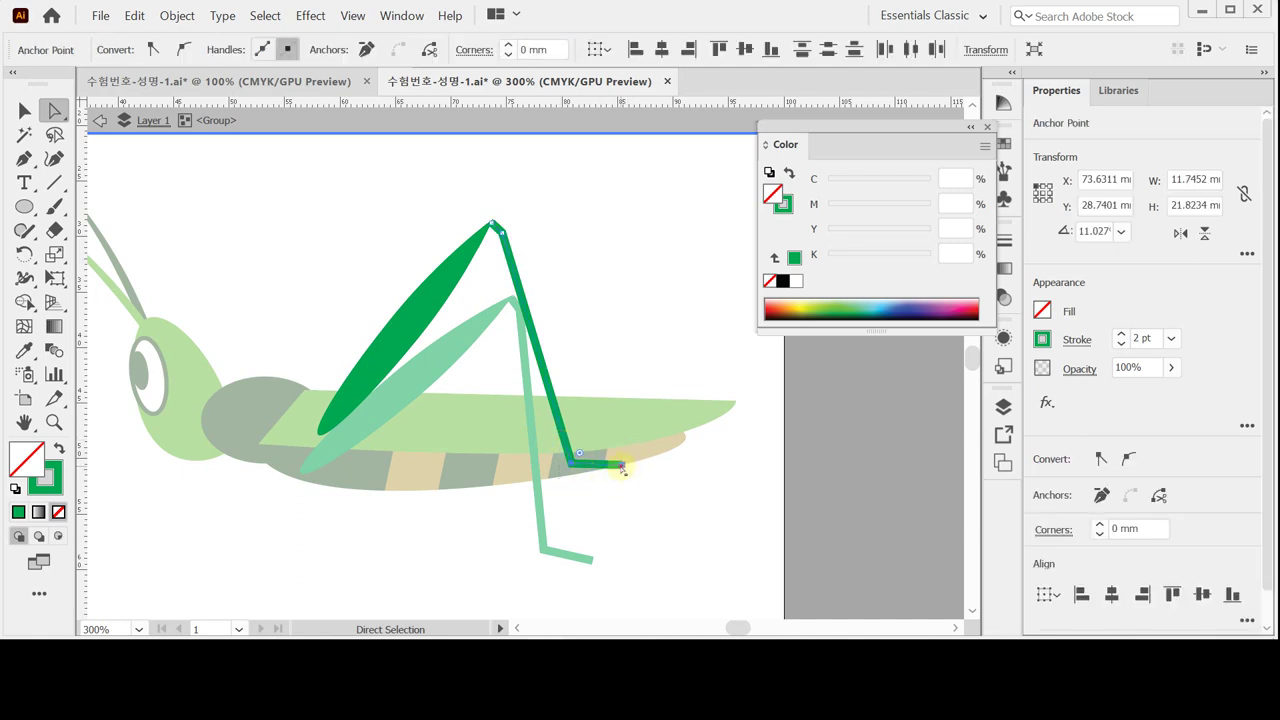
pyautogui.moveTo(622, 468); pyautogui.dragTo(634, 490)
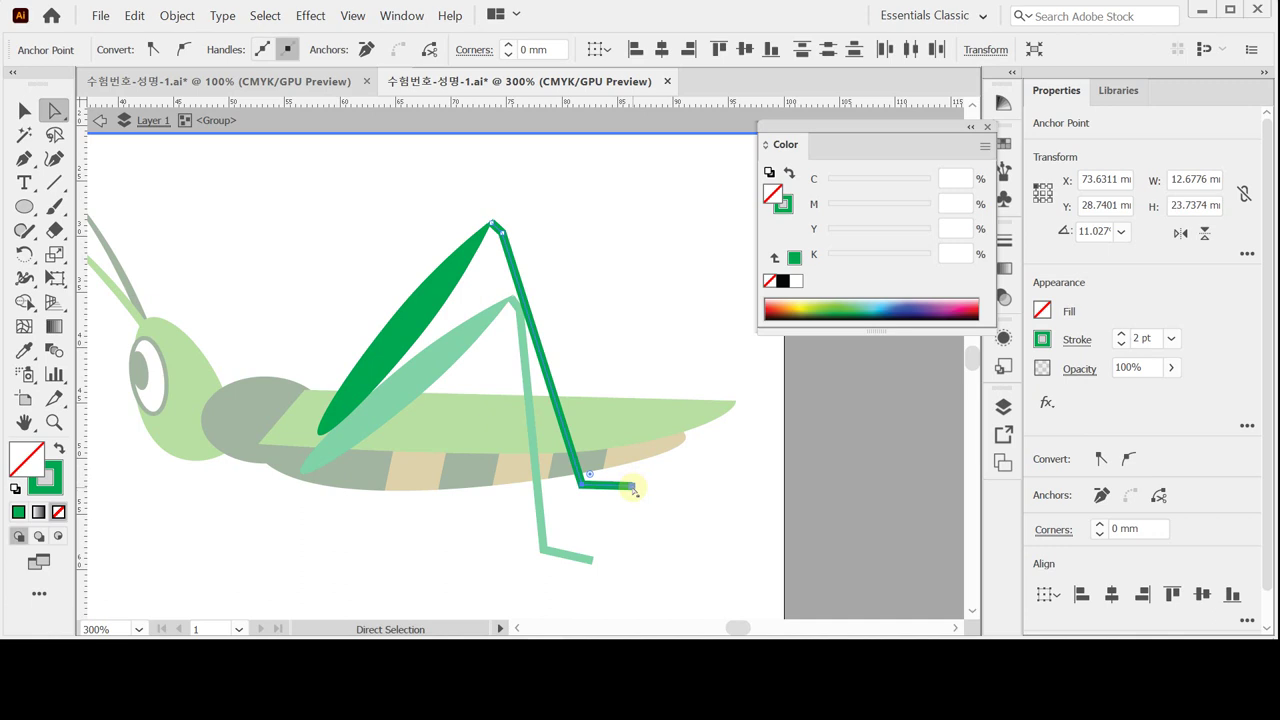
pyautogui.moveTo(633, 489); pyautogui.dragTo(631, 491)
pyautogui.click(626, 481)
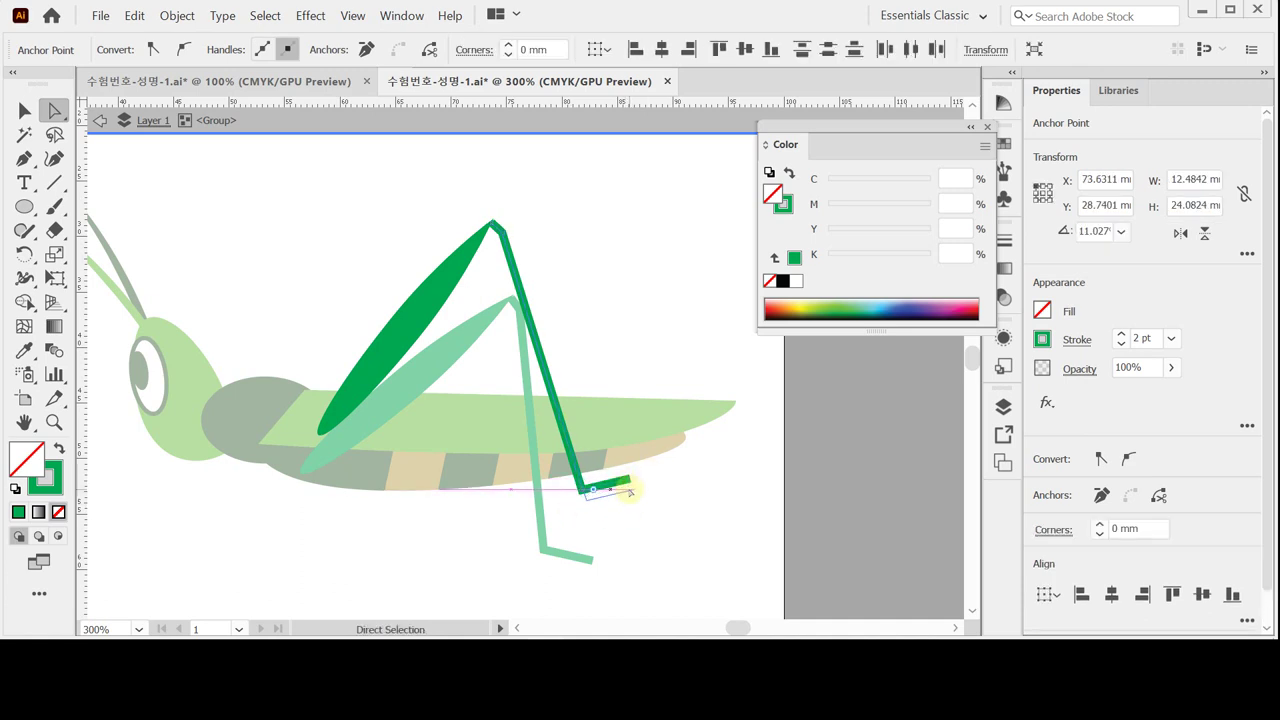
pyautogui.doubleClick(680, 495)
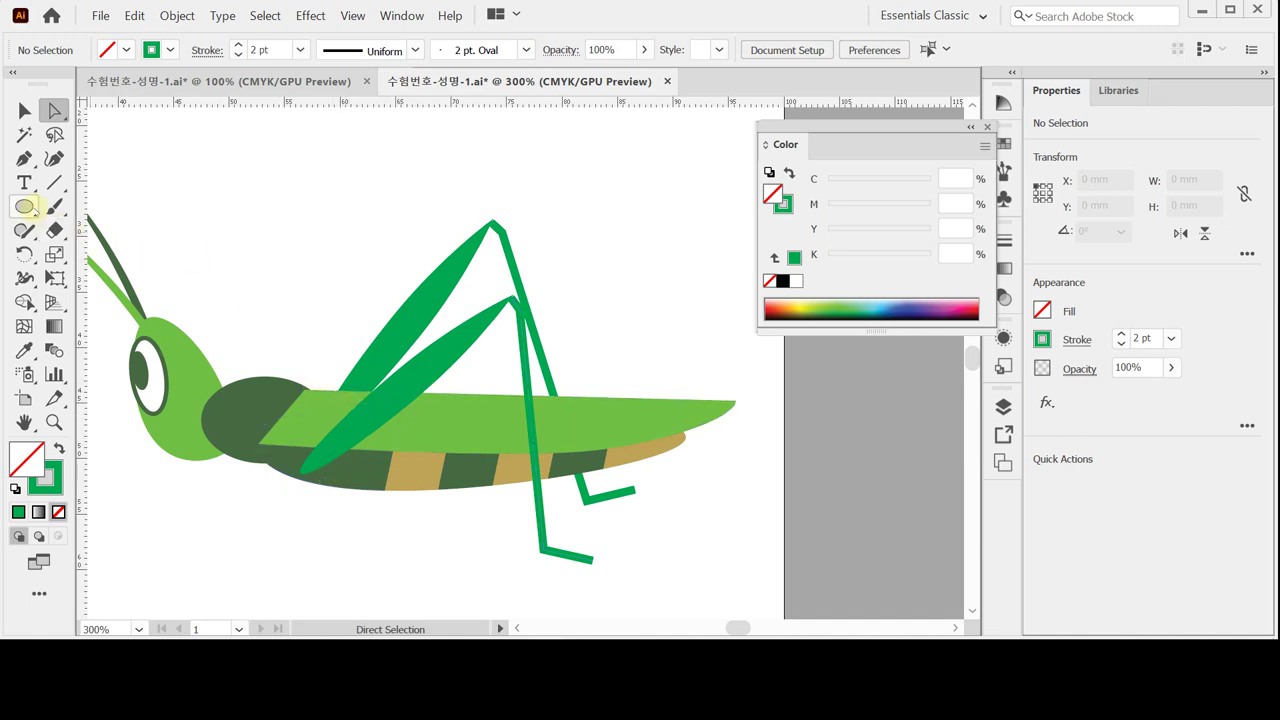
# Step: Draw a green-filled, unstroked horizontal ellipse about 11.4 × 3.1 mm below the front of the body for the front thigh
pyautogui.click(33, 206)
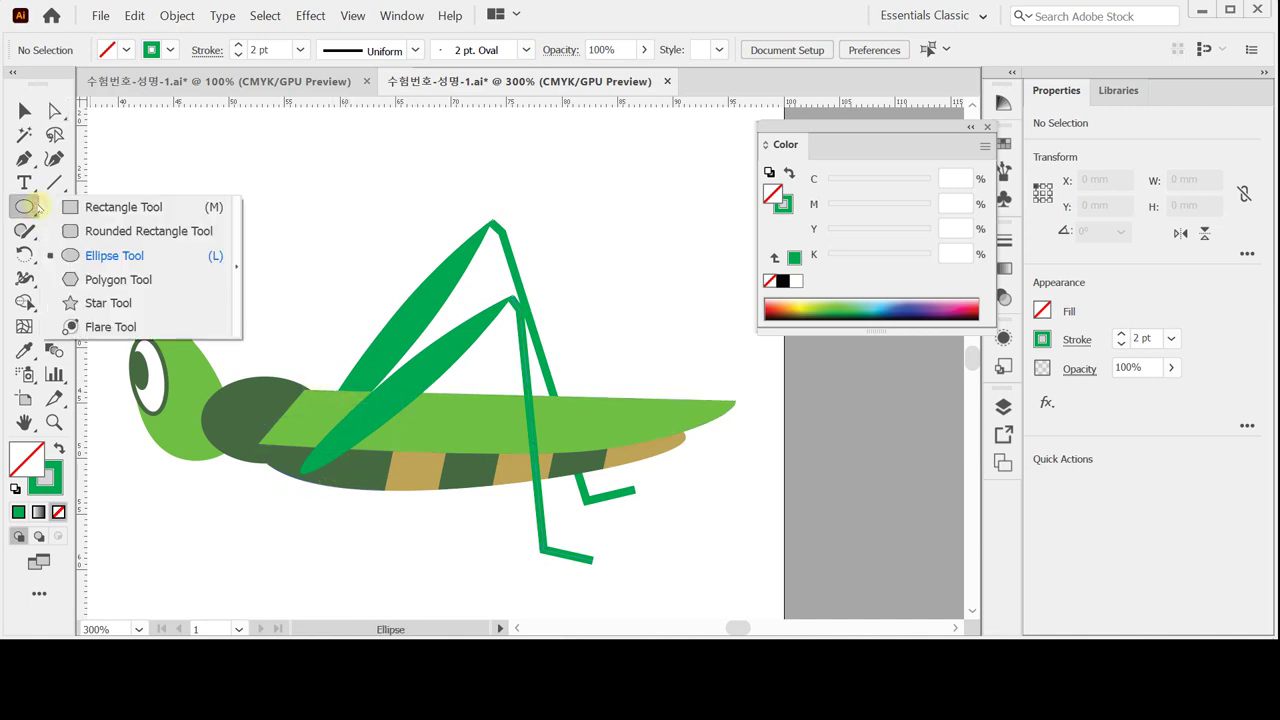
pyautogui.press('ctrl')
pyautogui.click(58, 449)
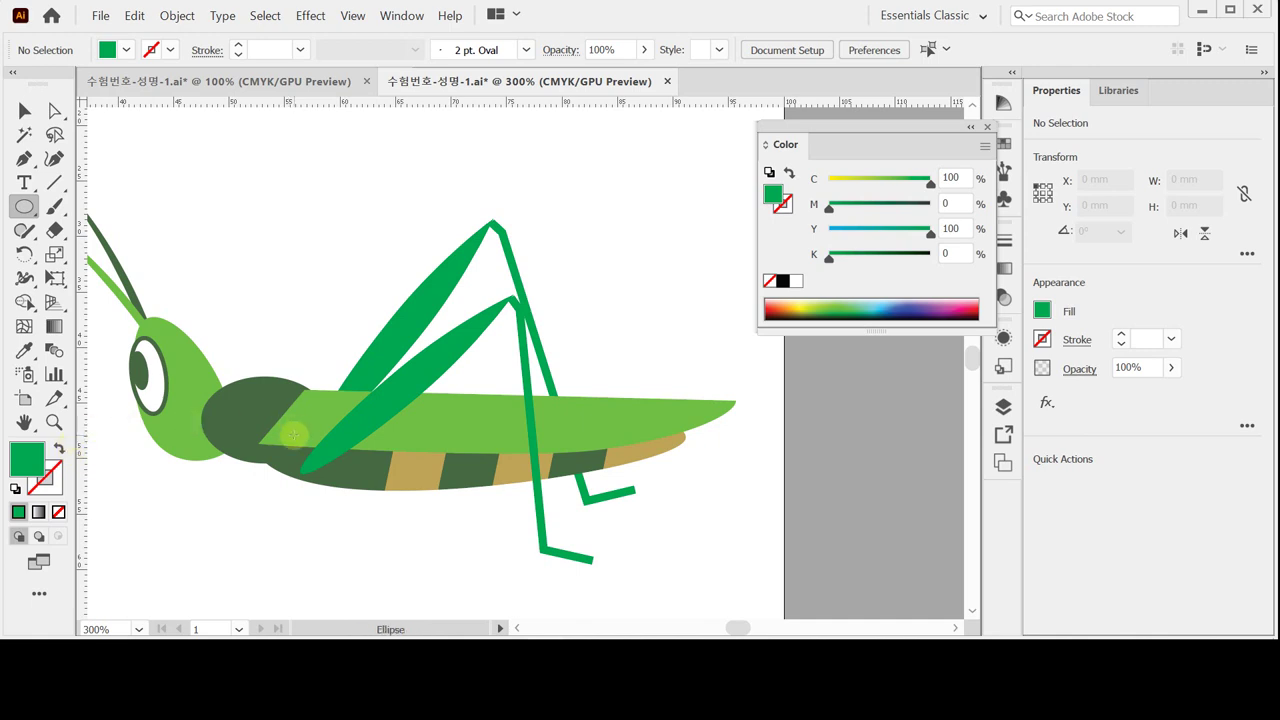
pyautogui.press('space')
pyautogui.moveTo(321, 430); pyautogui.dragTo(383, 360)
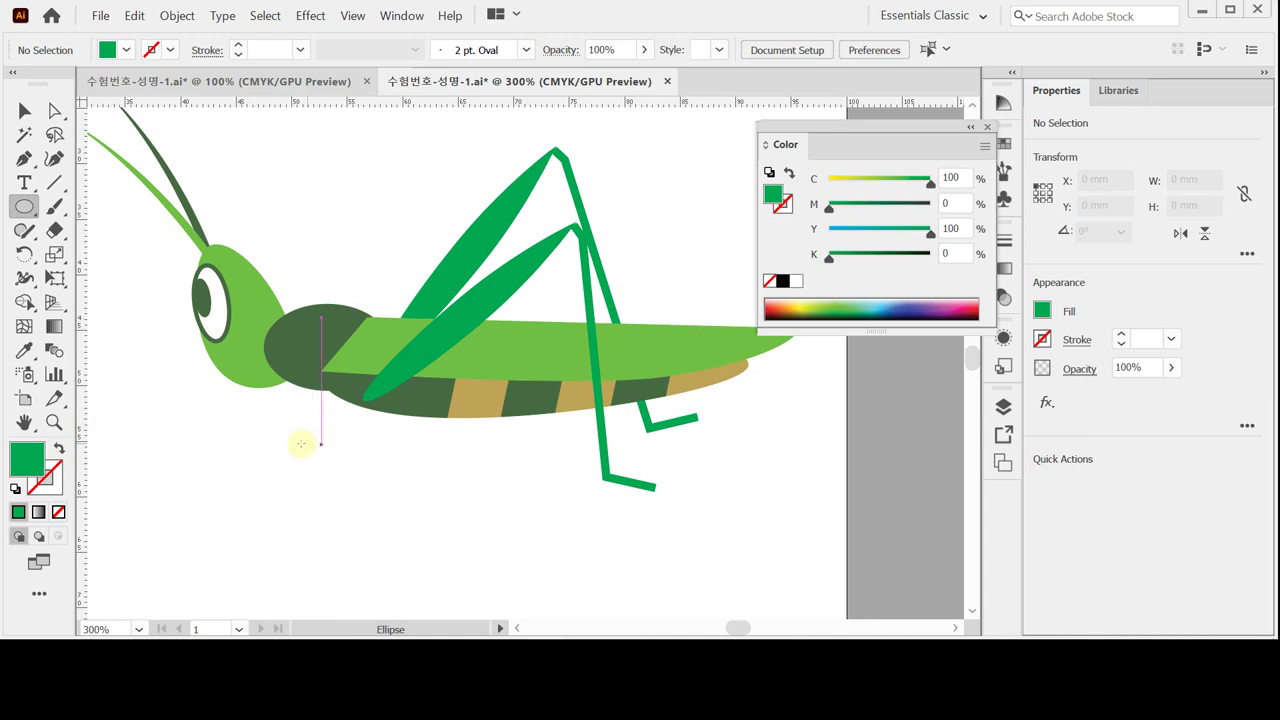
pyautogui.moveTo(302, 442); pyautogui.dragTo(446, 463)
# Step: Tear off the Pen tool group and convert the ellipse's tail-side end anchor to a sharp corner point
pyautogui.moveTo(22, 160); pyautogui.dragTo(175, 157)
pyautogui.moveTo(56, 160); pyautogui.dragTo(286, 177)
pyautogui.click(338, 212)
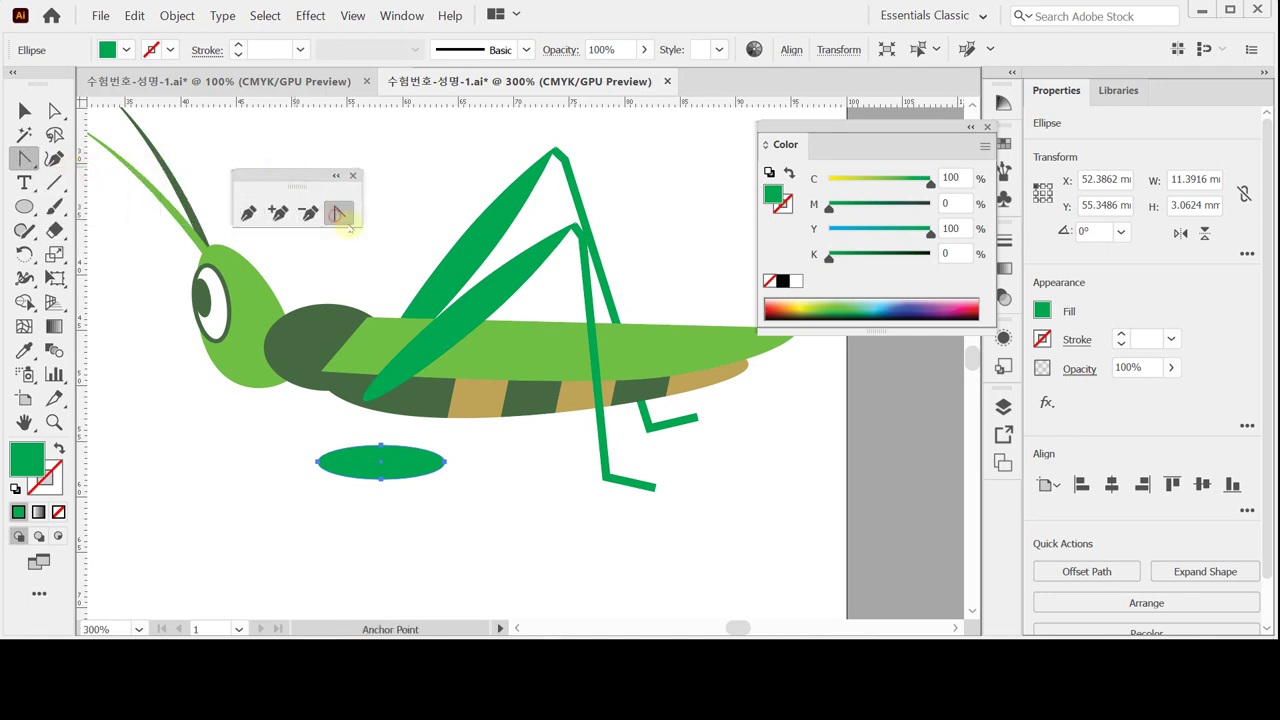
pyautogui.click(446, 463)
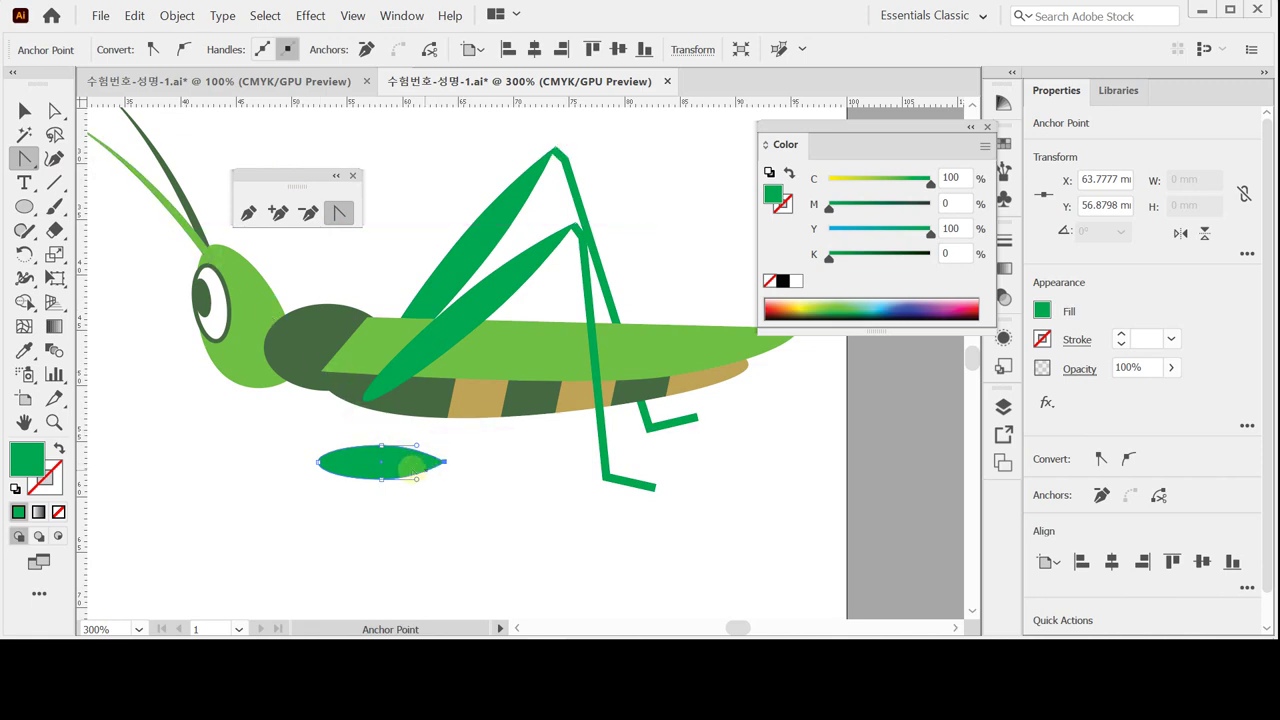
pyautogui.keyDown('ctrl'); pyautogui.click(400, 467); pyautogui.keyUp('ctrl')
# Step: Rotate the thigh about 28° clockwise, move it onto the lower thorax and lengthen it slightly toward its sharp tip
pyautogui.press('v')
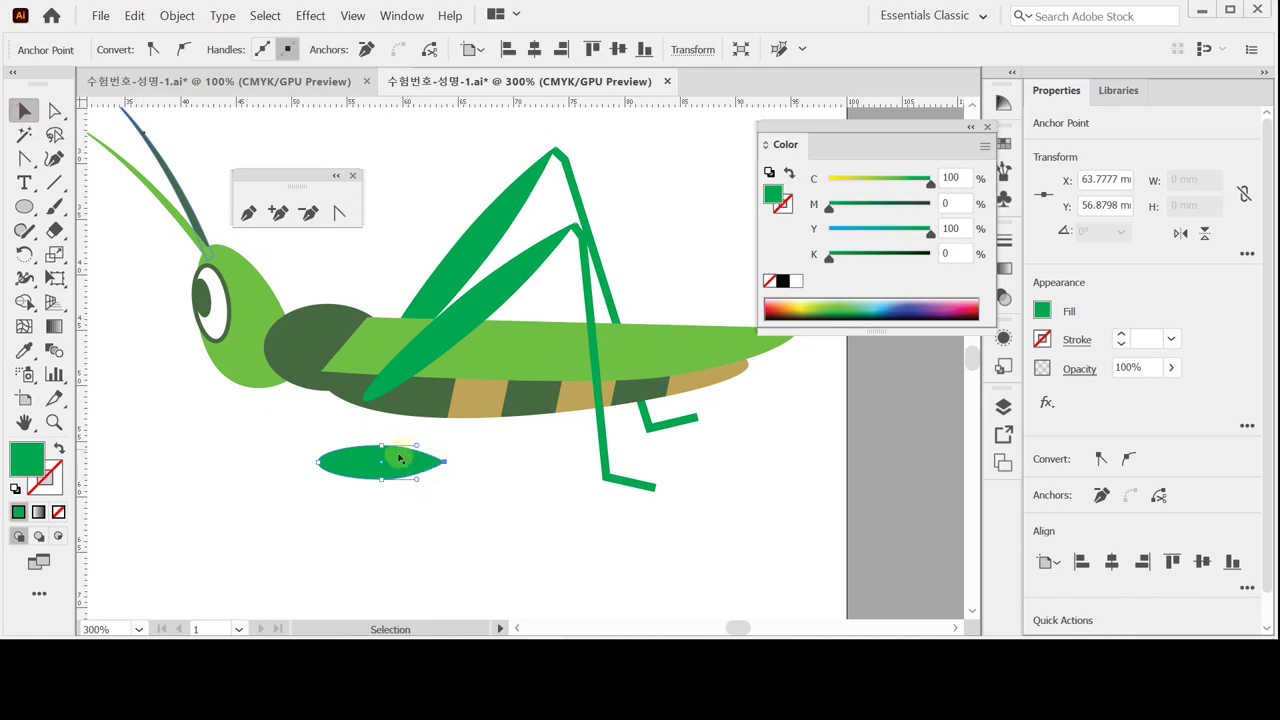
pyautogui.click(399, 467)
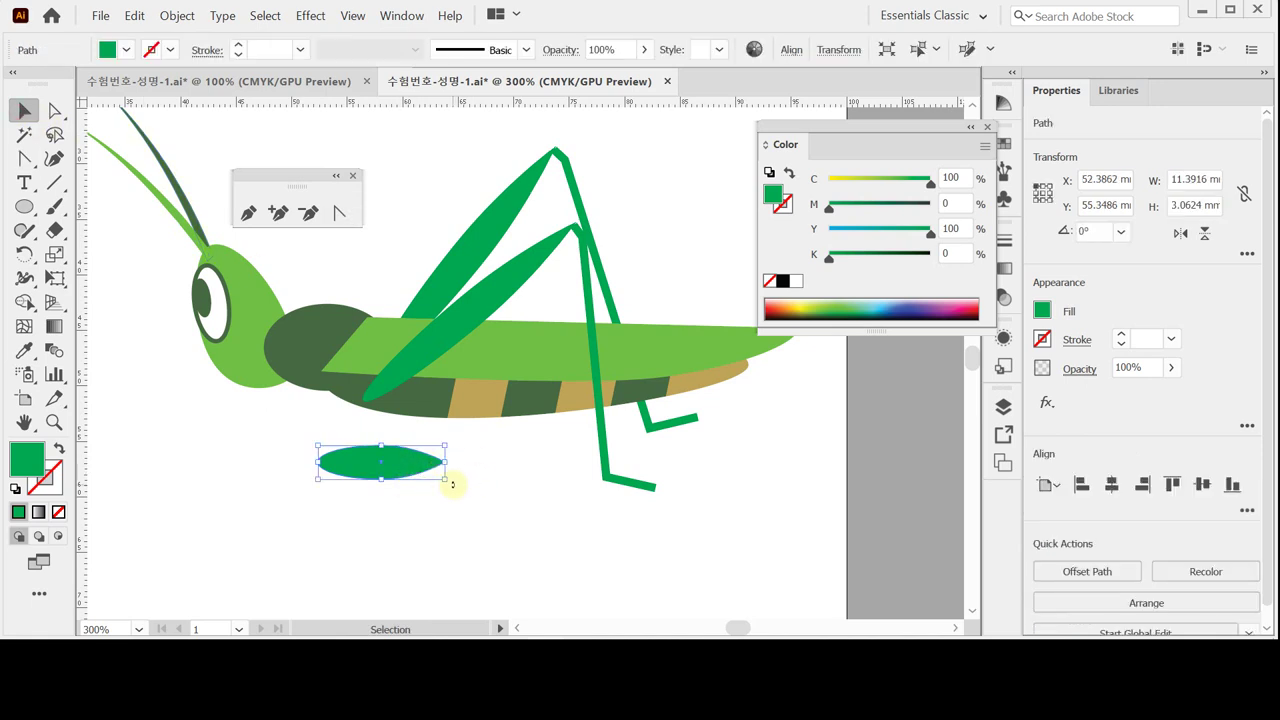
pyautogui.moveTo(452, 484); pyautogui.dragTo(426, 506)
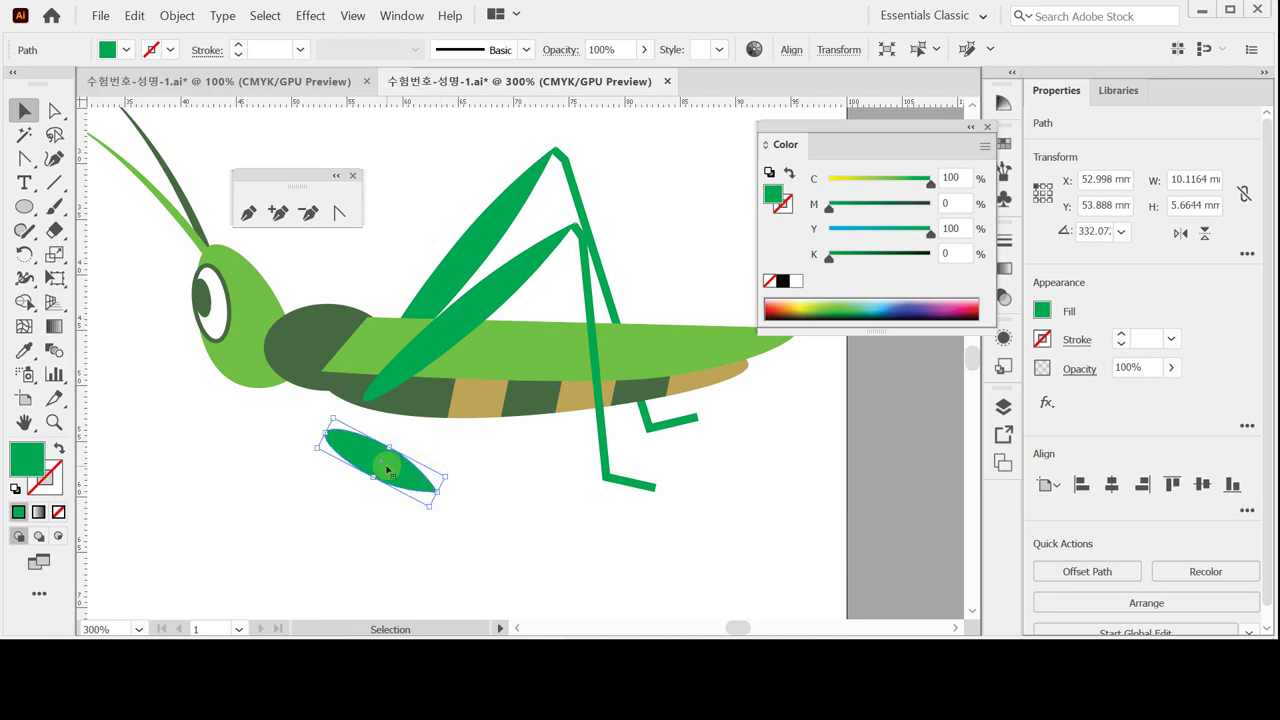
pyautogui.moveTo(380, 460); pyautogui.dragTo(370, 401)
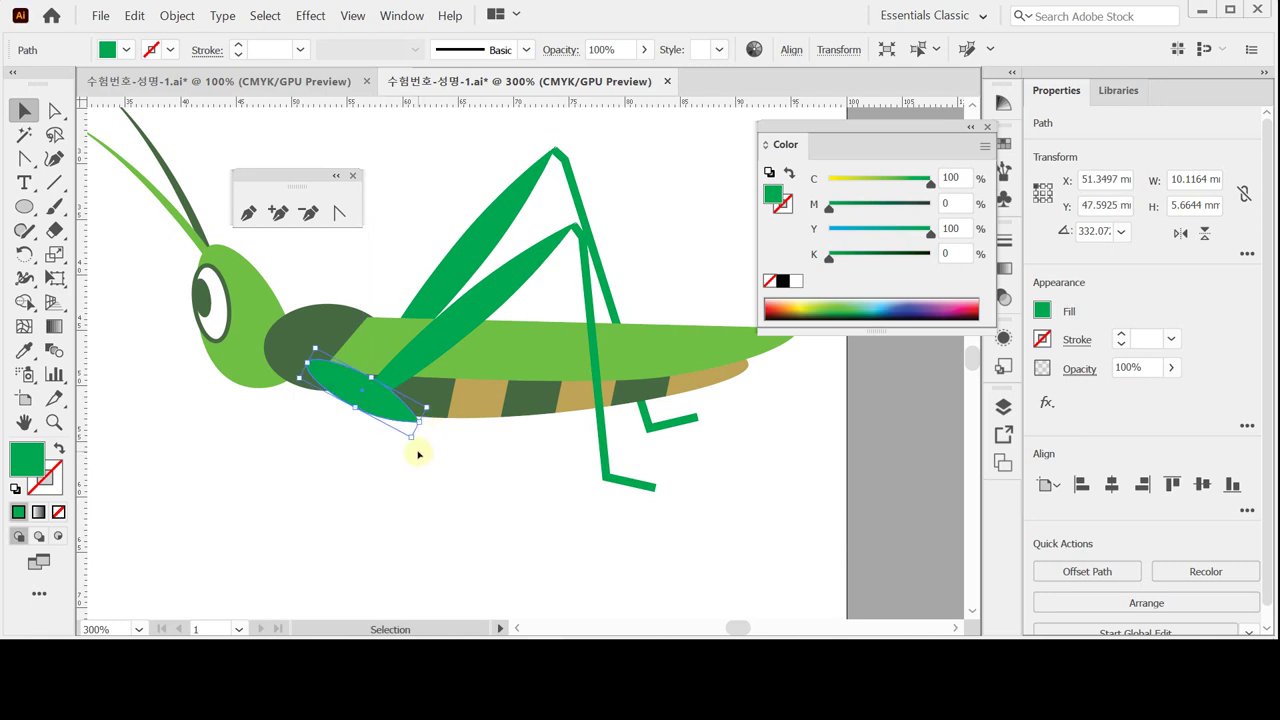
pyautogui.click(397, 411)
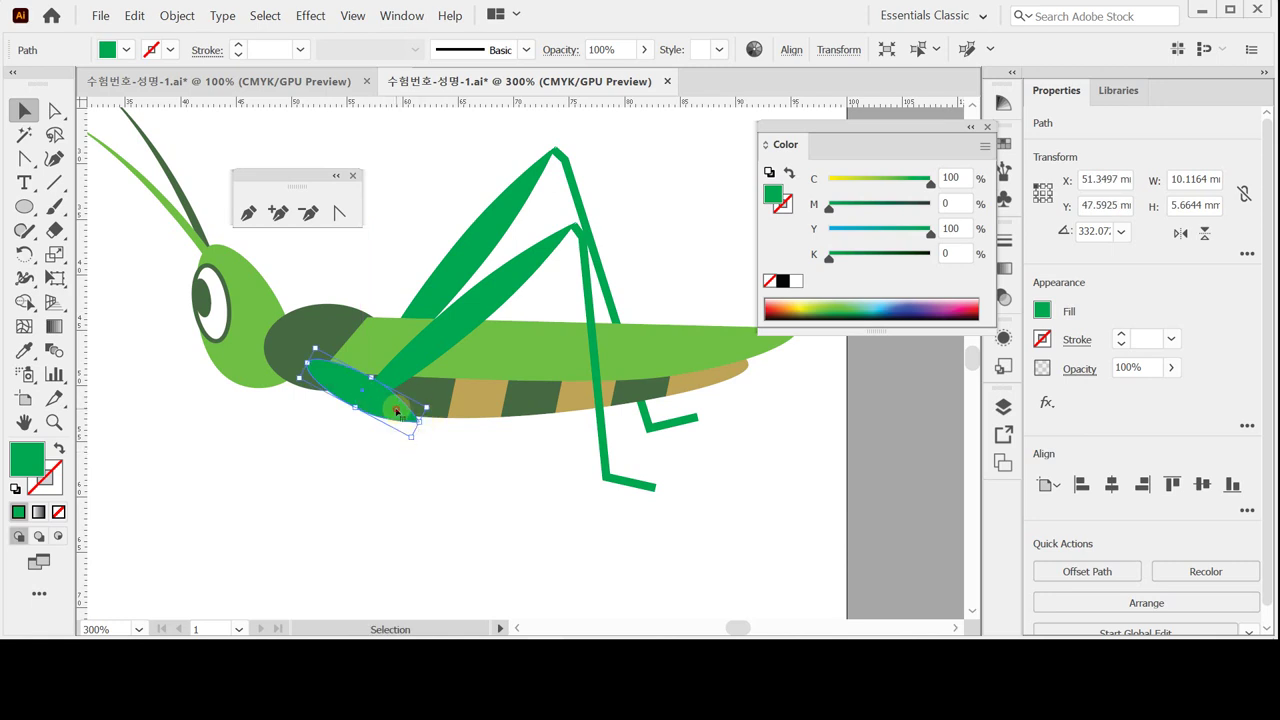
pyautogui.moveTo(397, 411); pyautogui.dragTo(428, 432)
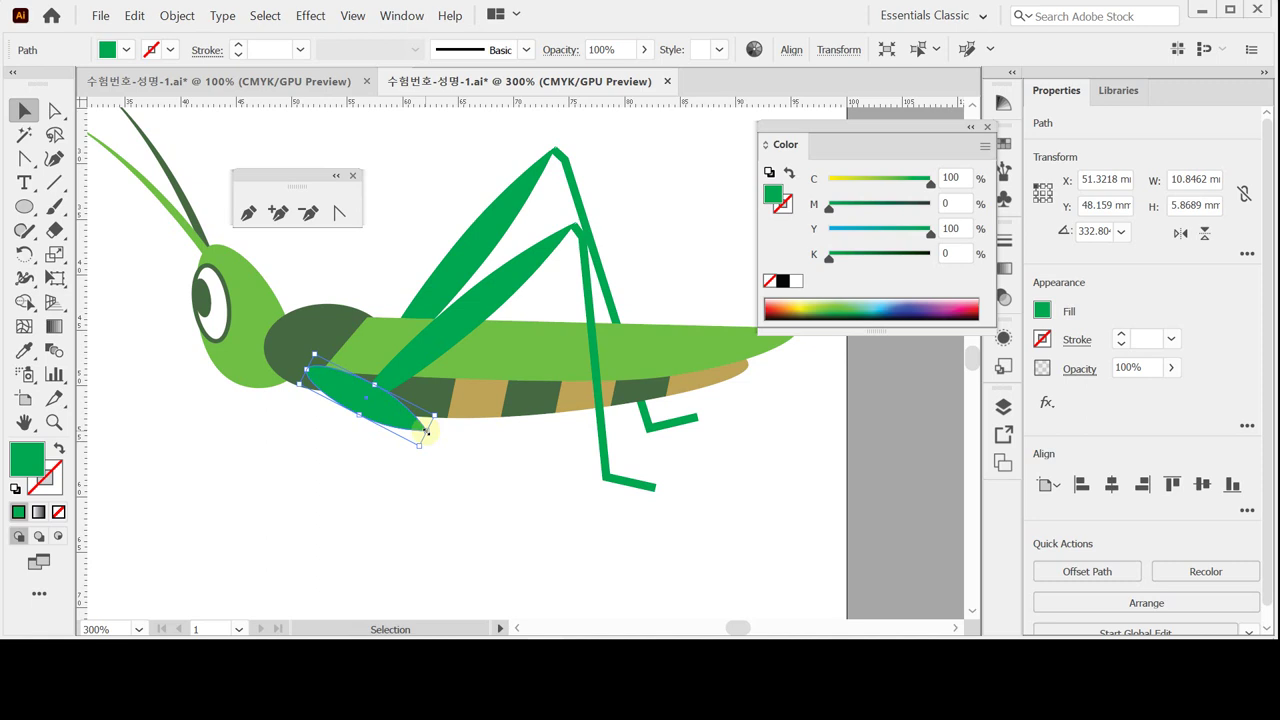
pyautogui.click(460, 506)
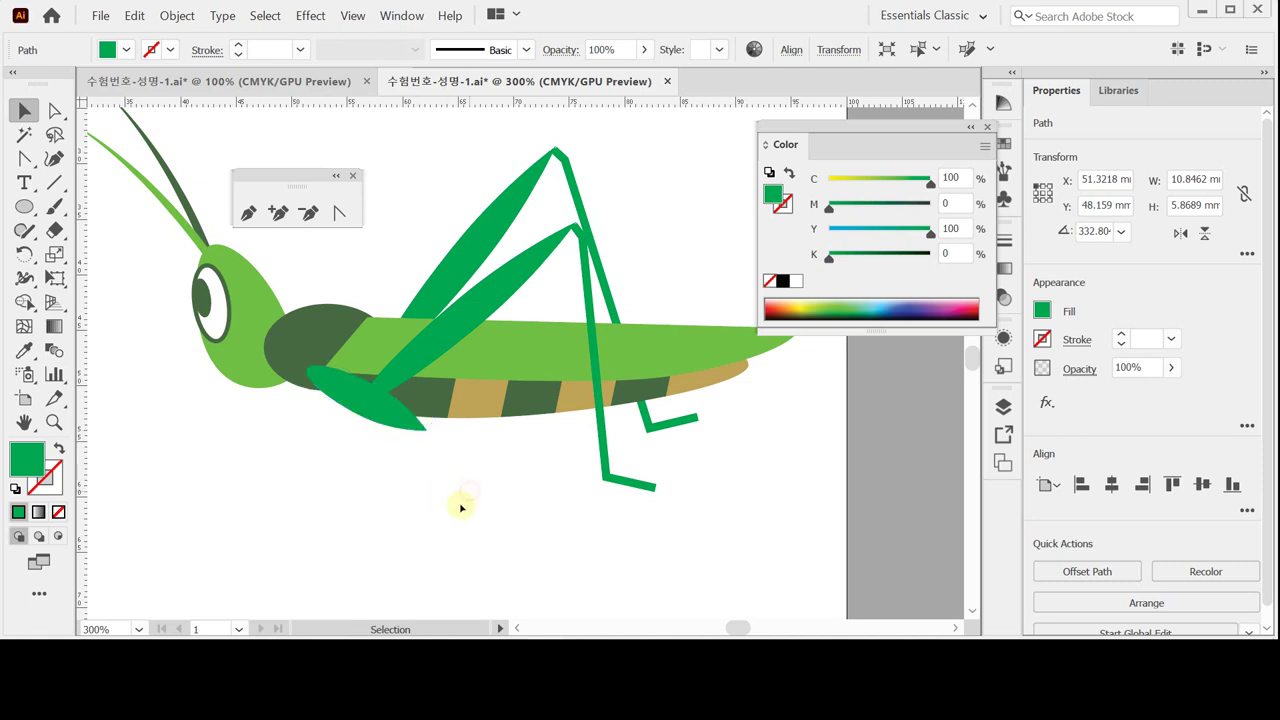
# Step: Draw a green unfilled Pen path from the thigh's tip down to an ankle and a short foot, with a 2 pt stroke
pyautogui.click(58, 448)
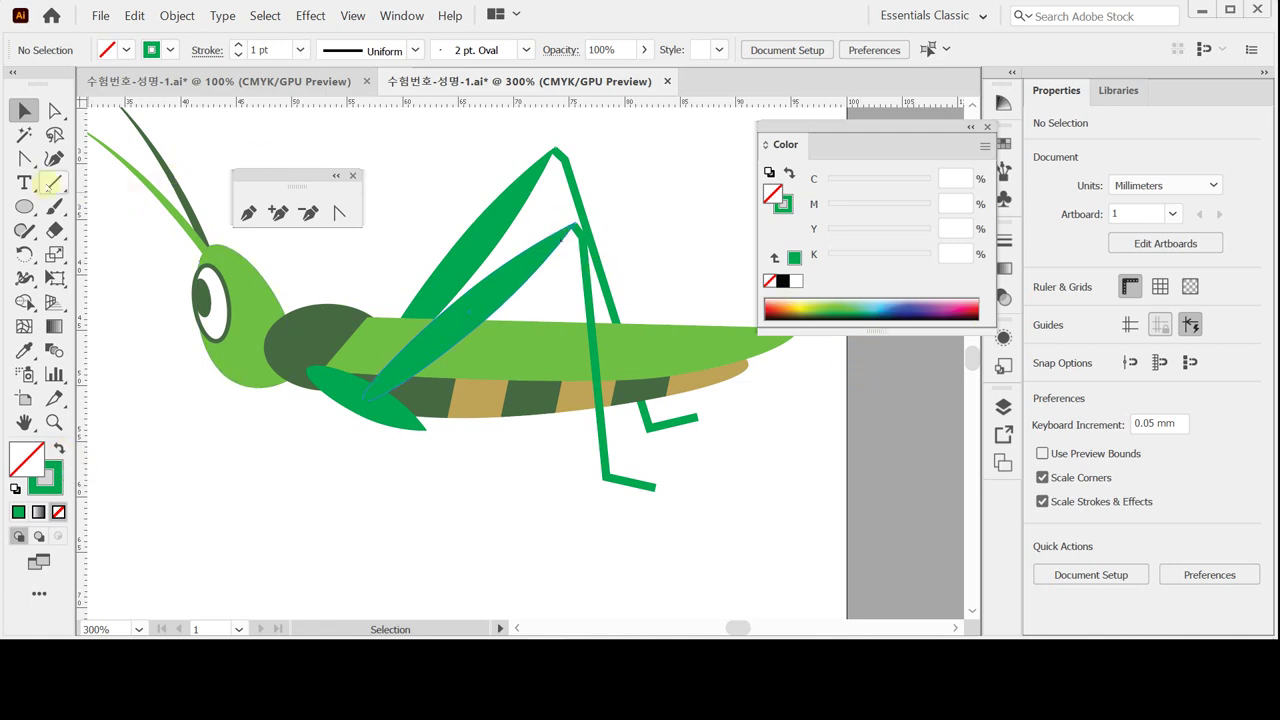
pyautogui.click(247, 213)
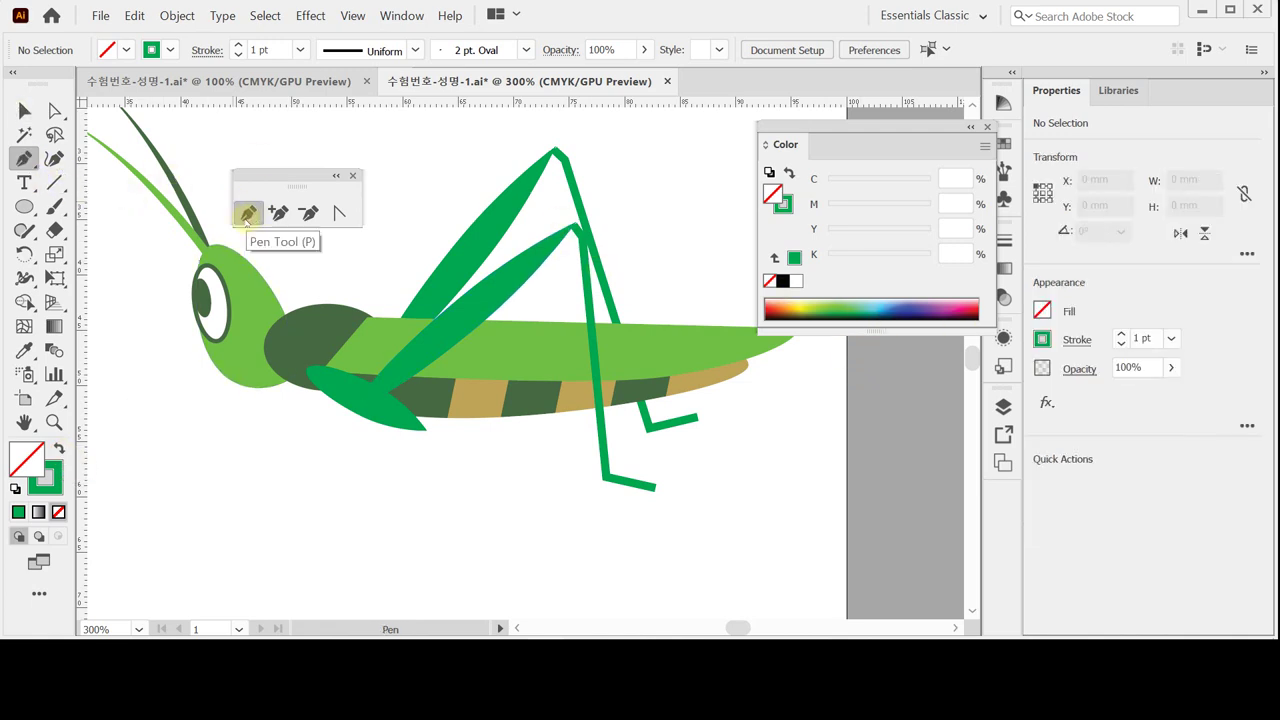
pyautogui.click(426, 434)
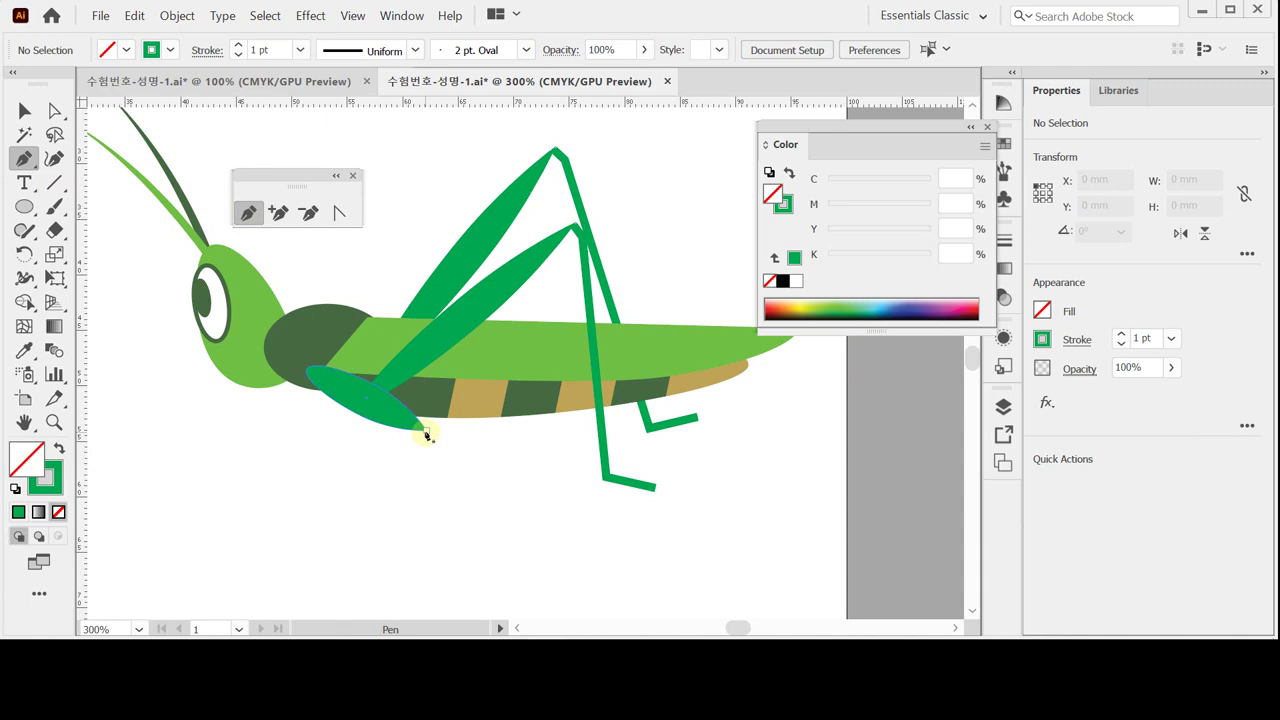
pyautogui.moveTo(426, 434); pyautogui.dragTo(451, 503)
pyautogui.click(451, 501)
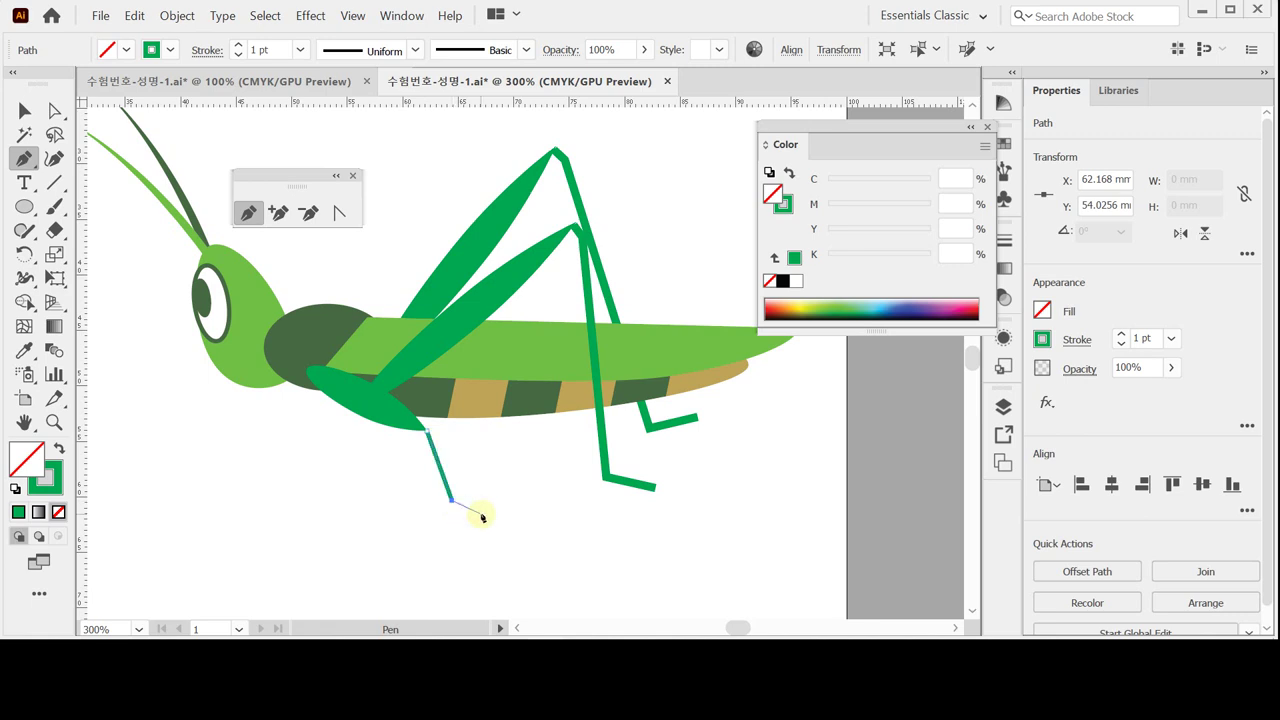
pyautogui.click(480, 513)
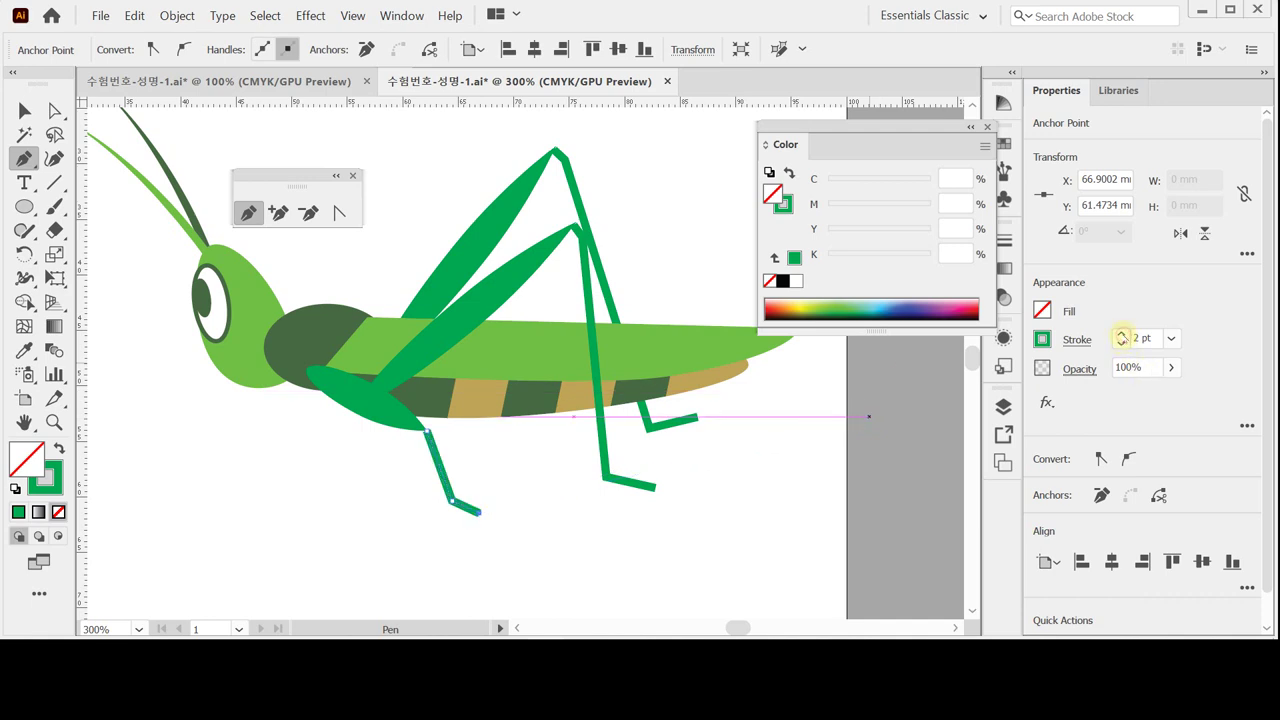
pyautogui.click(1121, 334)
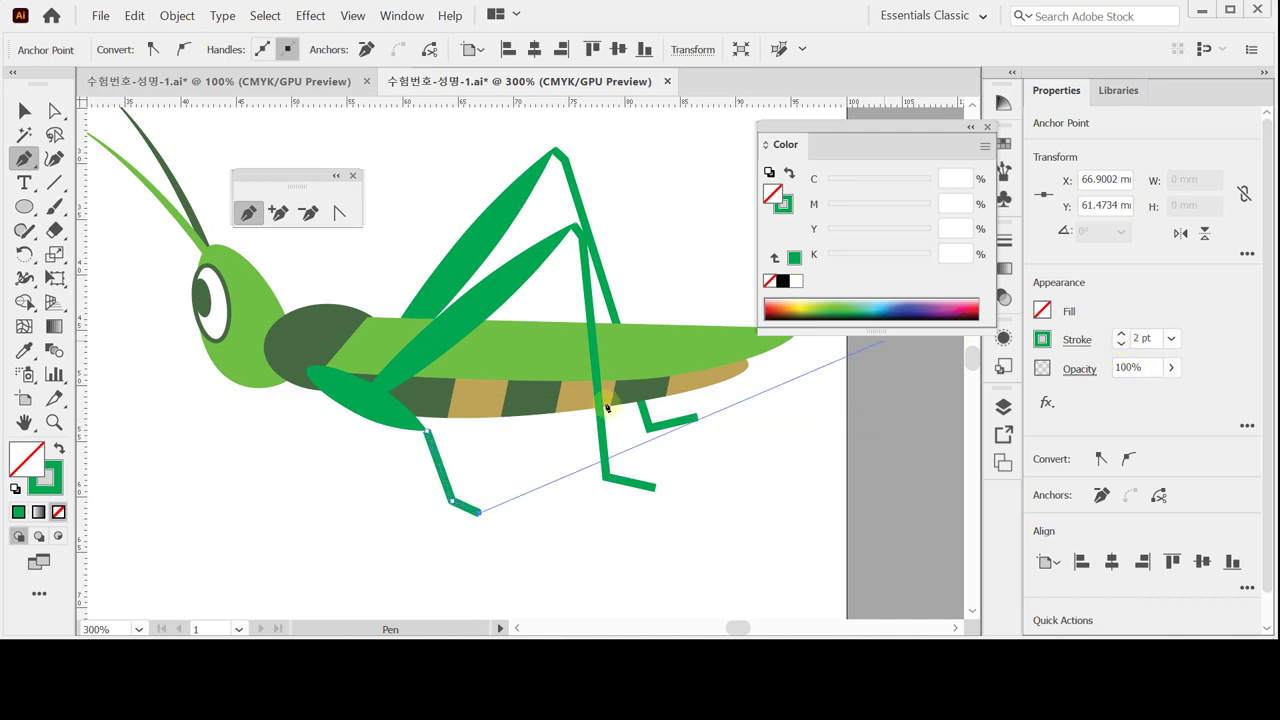
pyautogui.hotkey('ctrl', 'shift', 'a')
# Step: Shift the lower leg's upper end and ankle anchors slightly so the line meets the thigh's tip, and deselect it
pyautogui.click(427, 432)
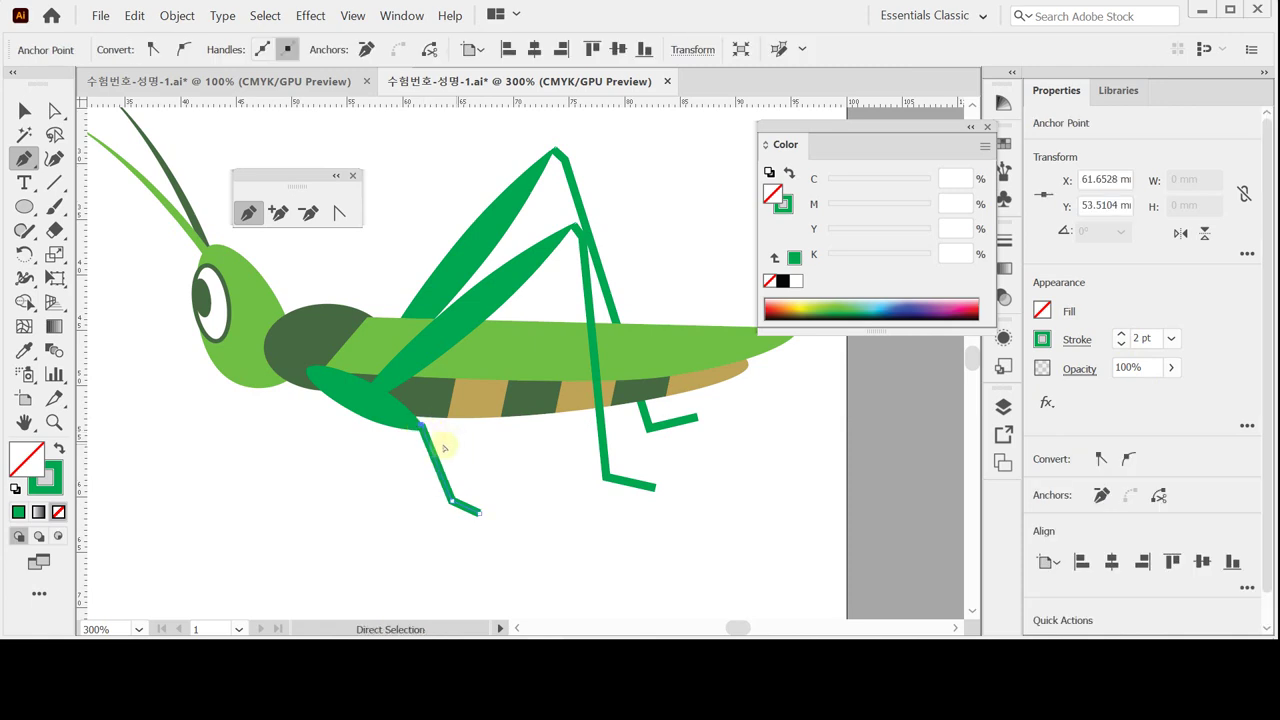
pyautogui.moveTo(425, 432); pyautogui.dragTo(428, 432)
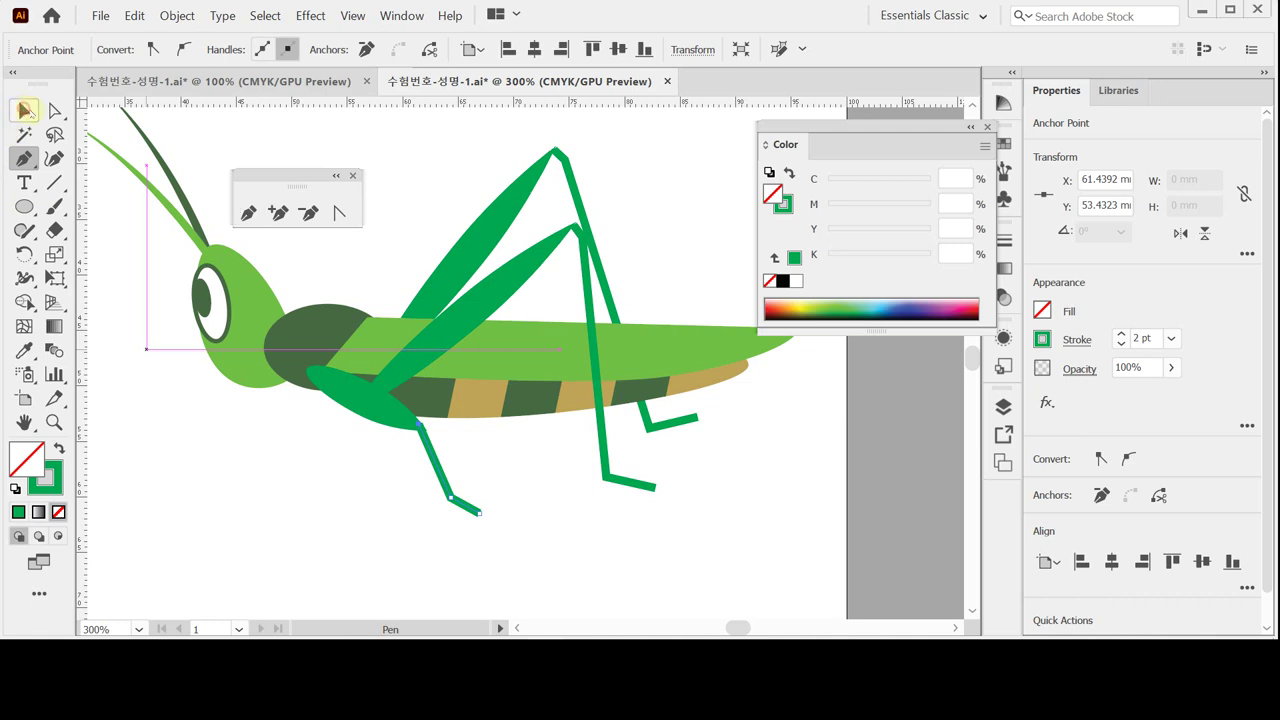
pyautogui.click(24, 110)
pyautogui.click(380, 486)
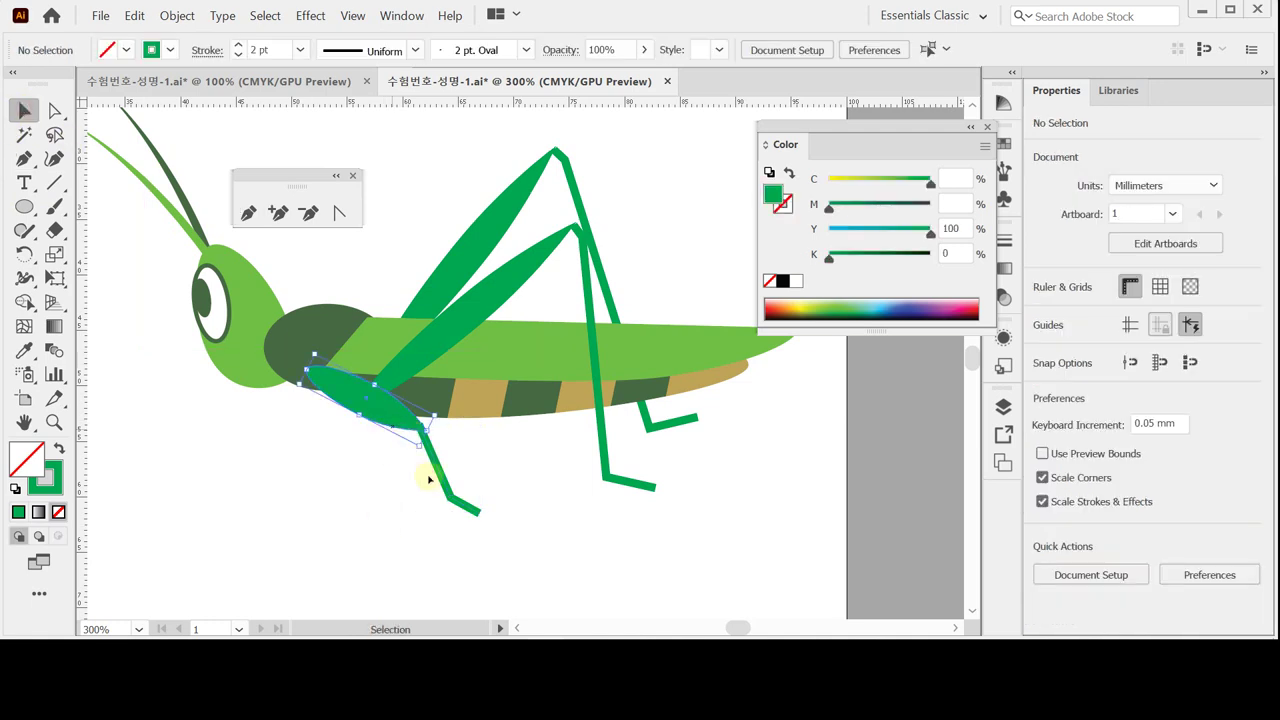
# Step: Select the front thigh together with its lower-leg line and group them
pyautogui.click(429, 480)
pyautogui.click(432, 427)
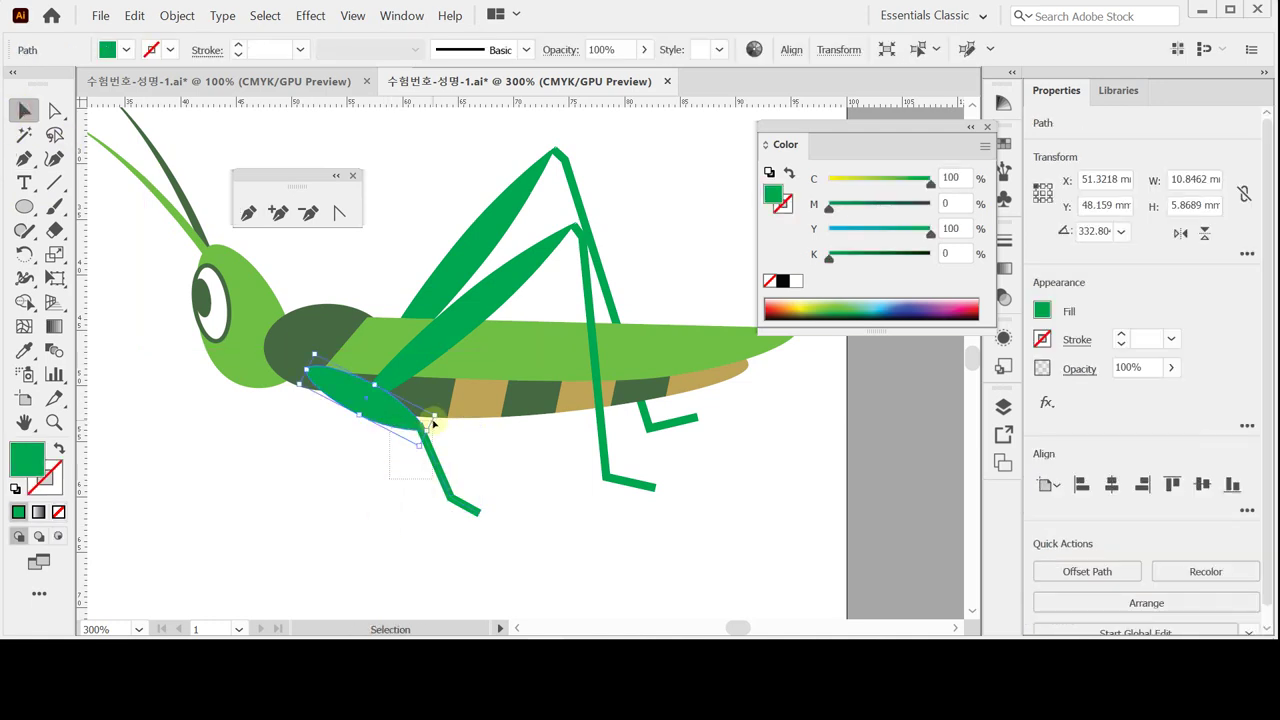
pyautogui.keyDown('shift'); pyautogui.click(430, 430); pyautogui.keyUp('shift')
pyautogui.hotkey('ctrl', 'g')
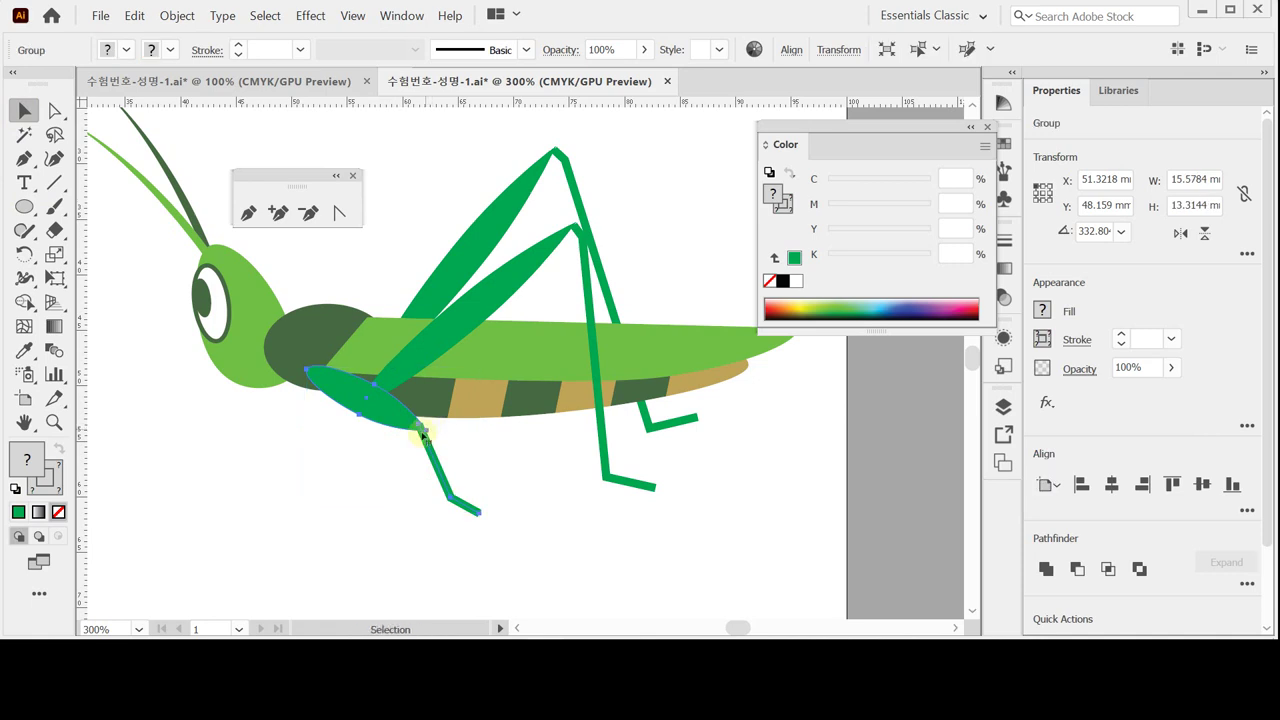
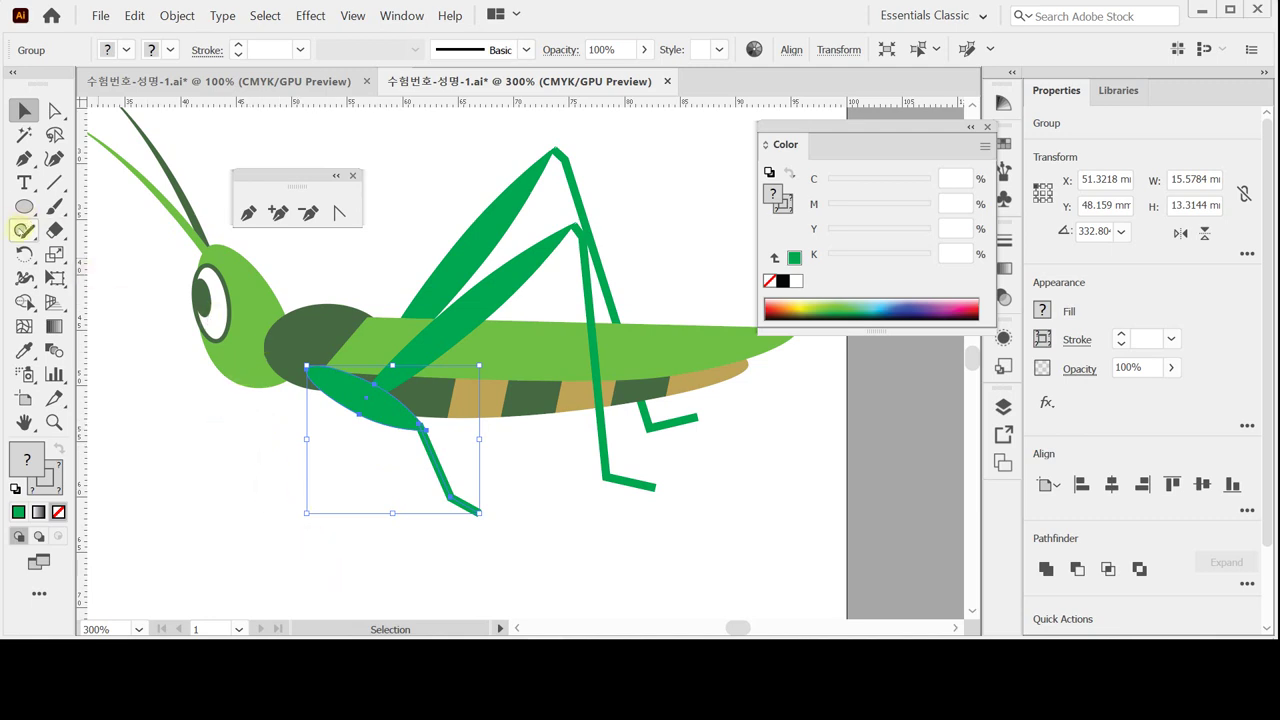
# Step: Reflect a copy of the front leg group across a 100° axis through the thigh's upper tip
pyautogui.click(24, 254)
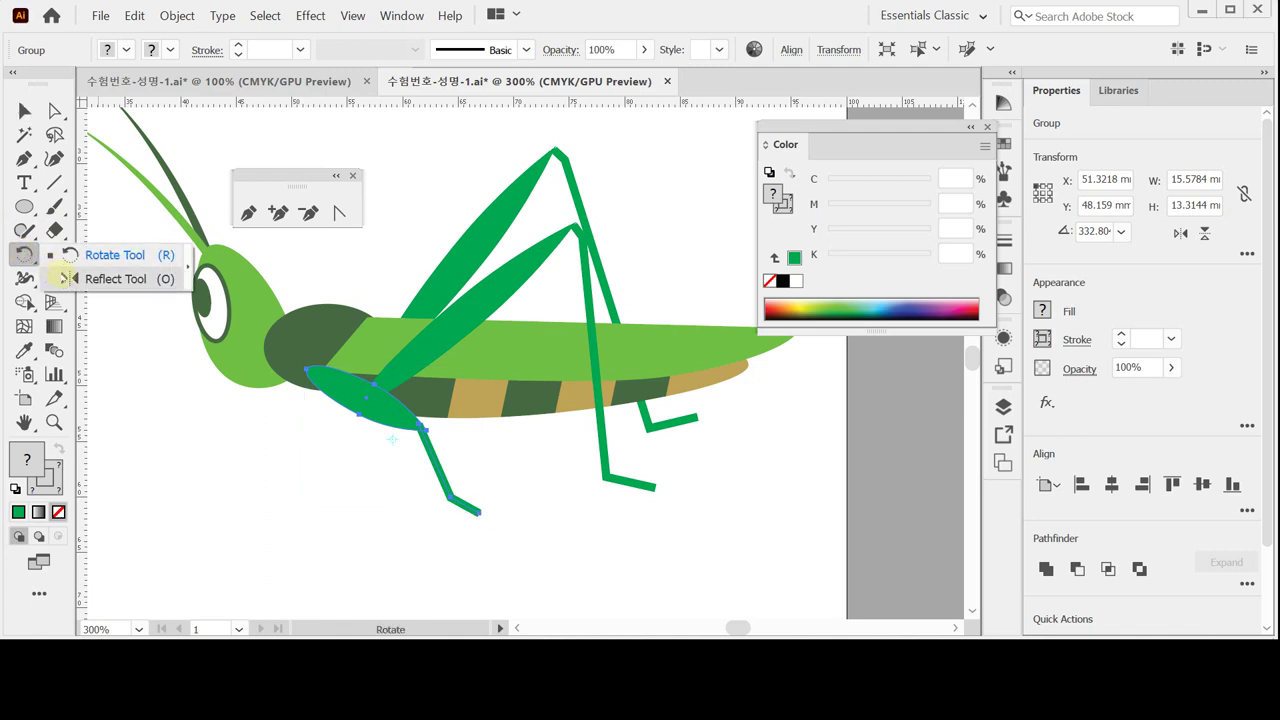
pyautogui.click(62, 277)
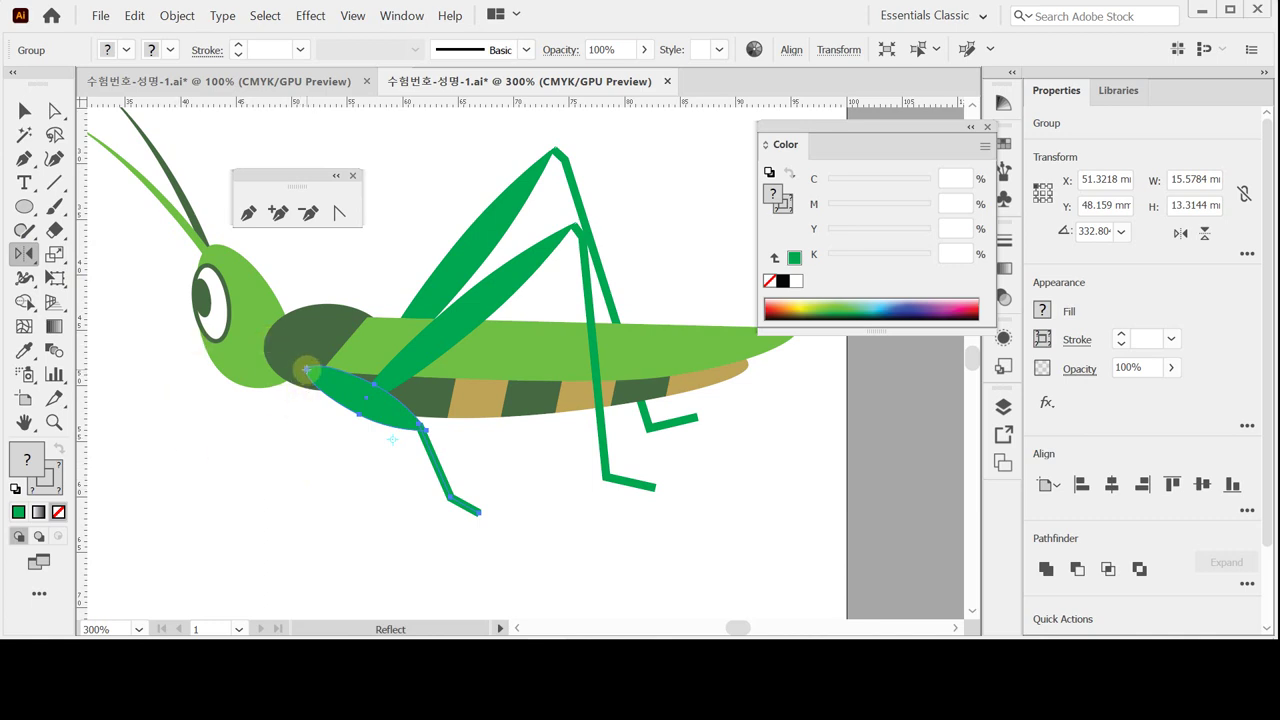
pyautogui.keyDown('alt'); pyautogui.click(307, 369); pyautogui.keyUp('alt')
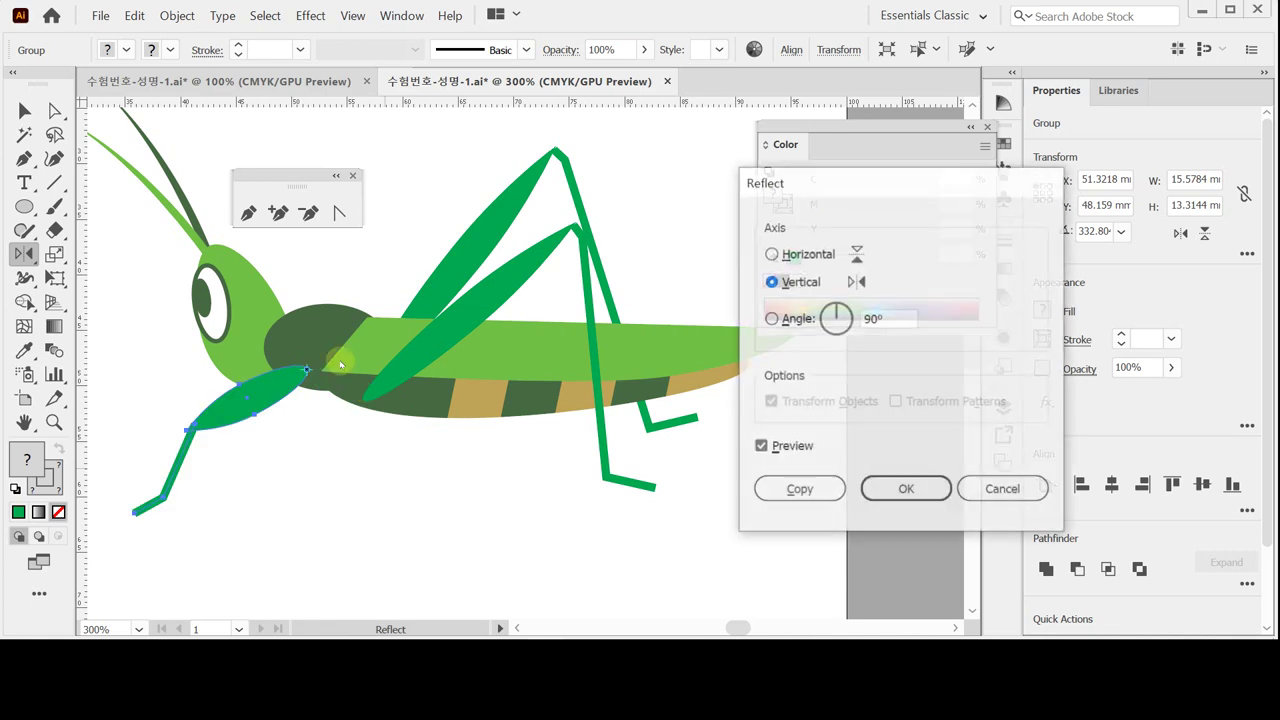
pyautogui.moveTo(764, 182); pyautogui.dragTo(666, 172)
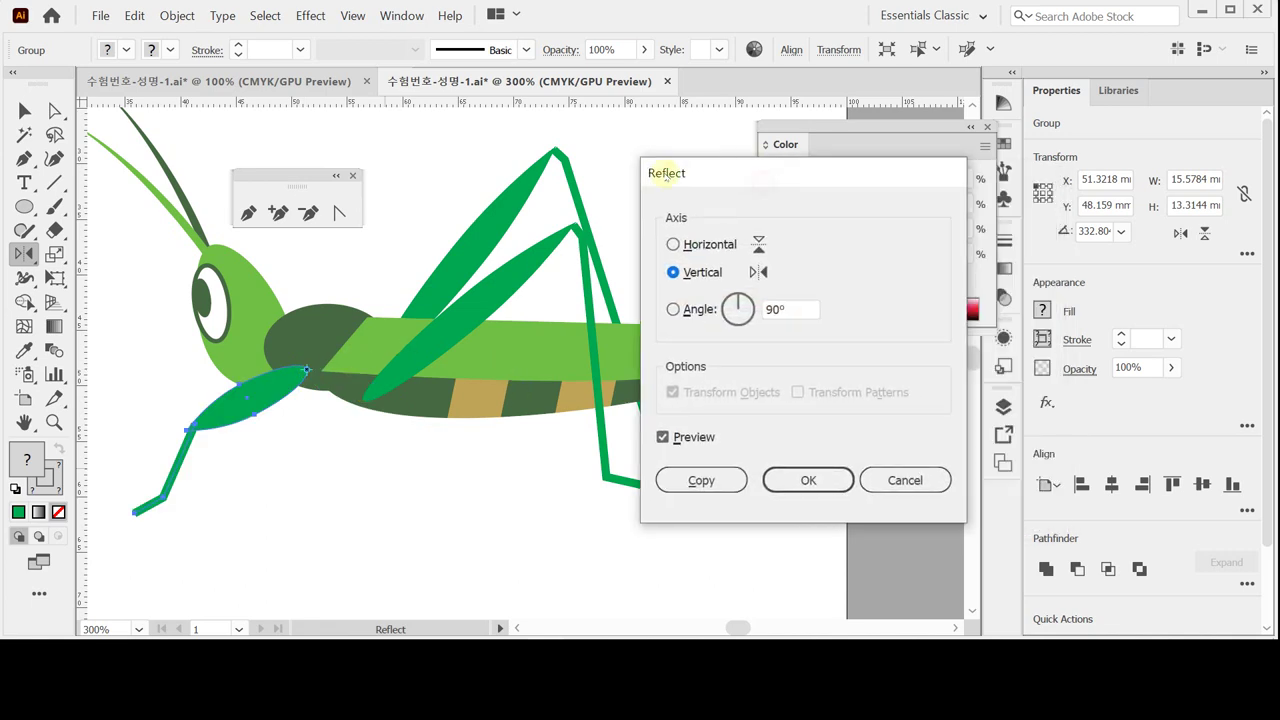
pyautogui.click(693, 310)
pyautogui.click(796, 309)
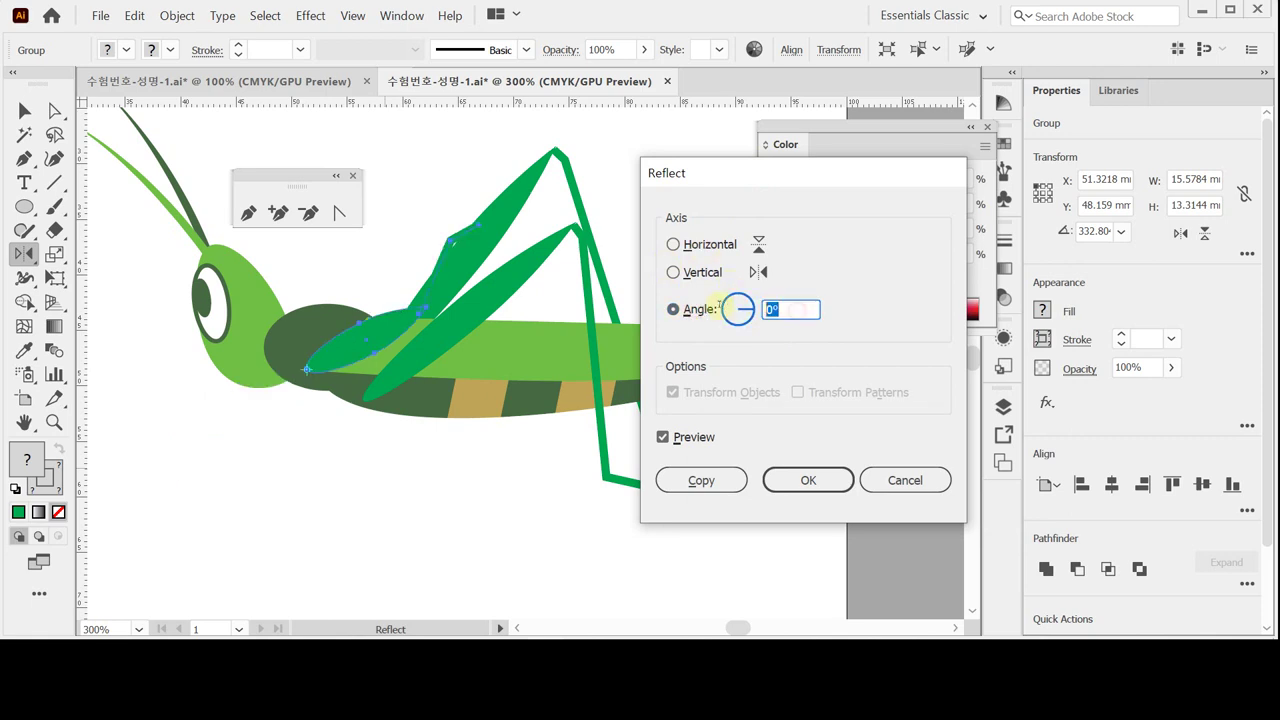
pyautogui.write('100')
pyautogui.press('Tab')
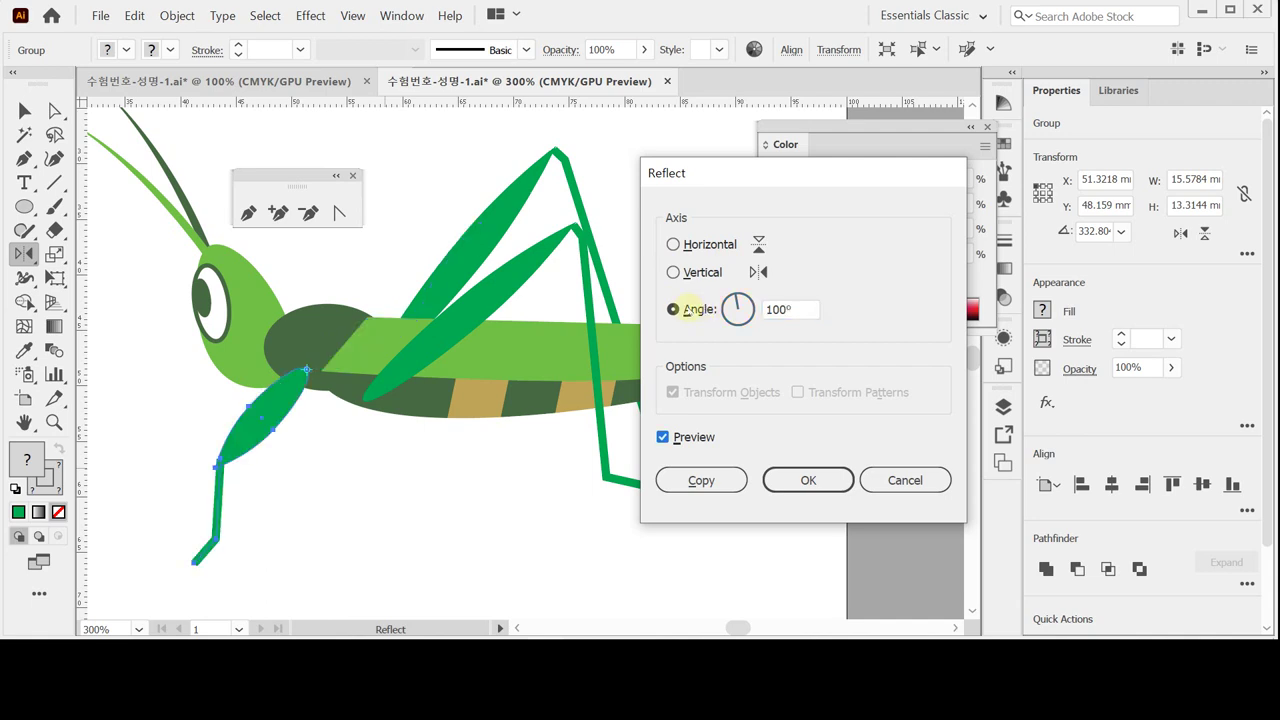
pyautogui.click(701, 480)
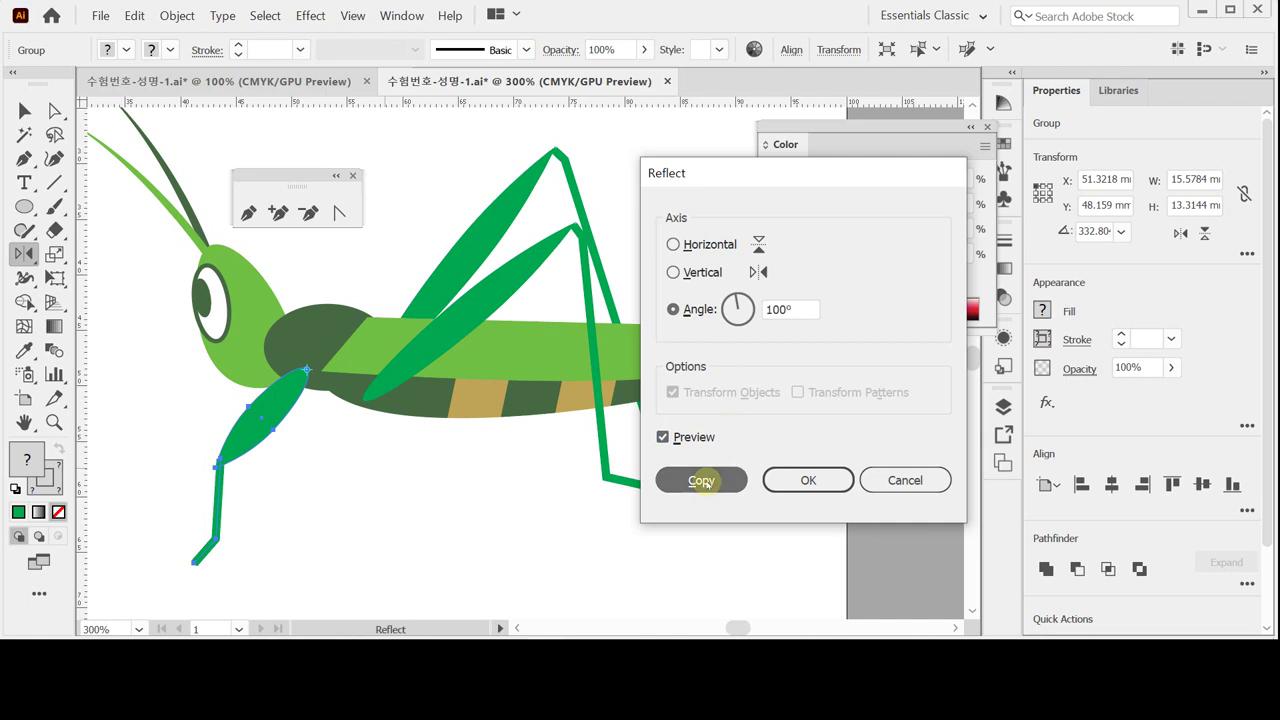
pyautogui.click(701, 480)
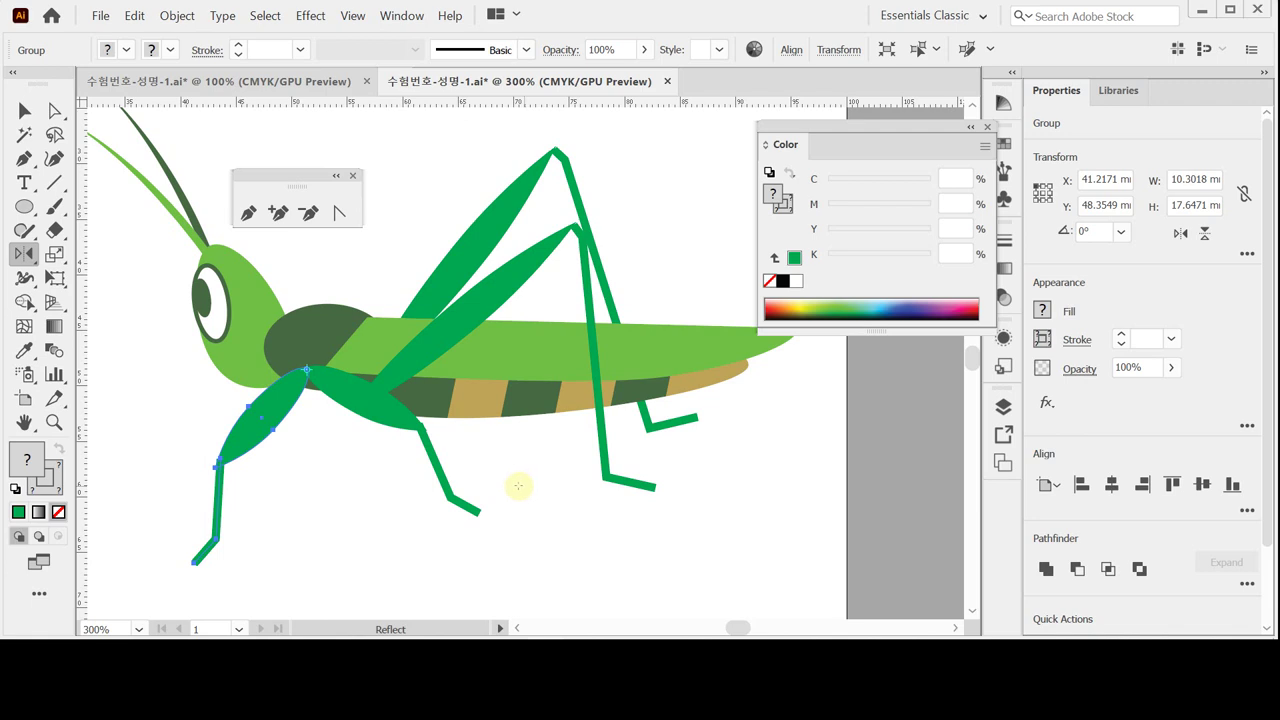
# Step: Deselect the copied leg, save the document and activate the Pen tool
pyautogui.press('ctrl')
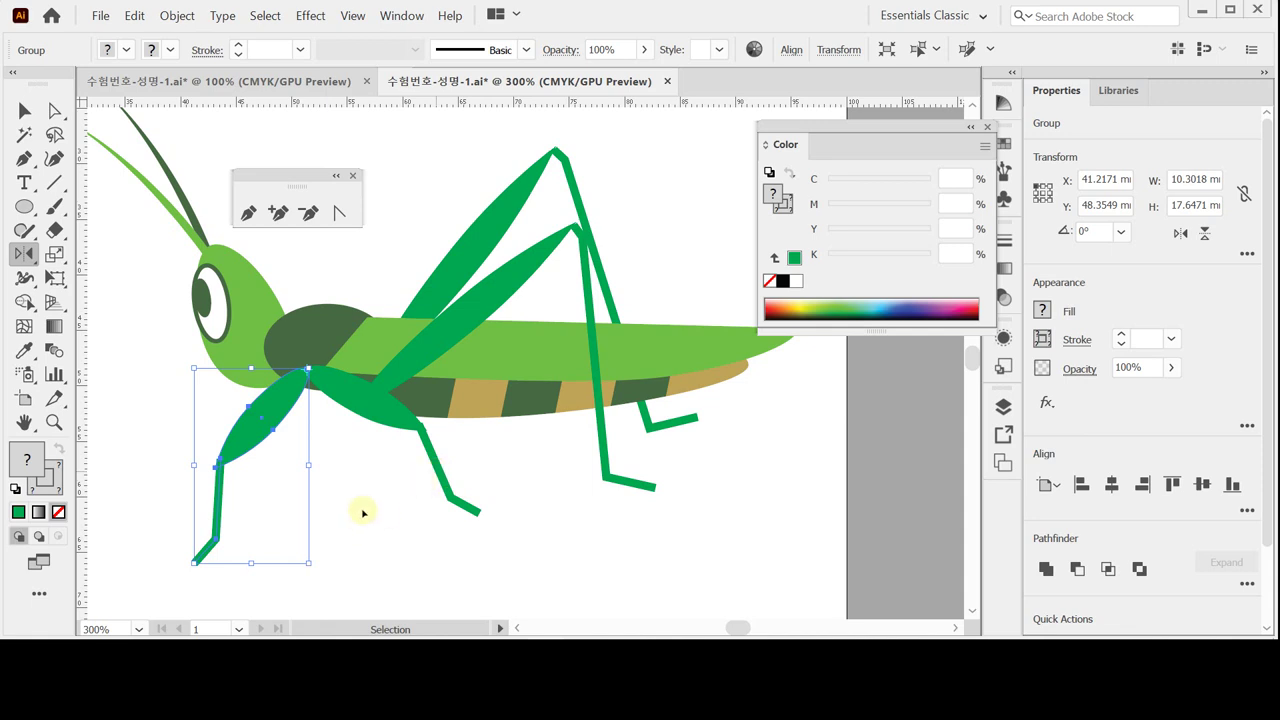
pyautogui.keyDown('ctrl'); pyautogui.click(153, 355); pyautogui.keyUp('ctrl')
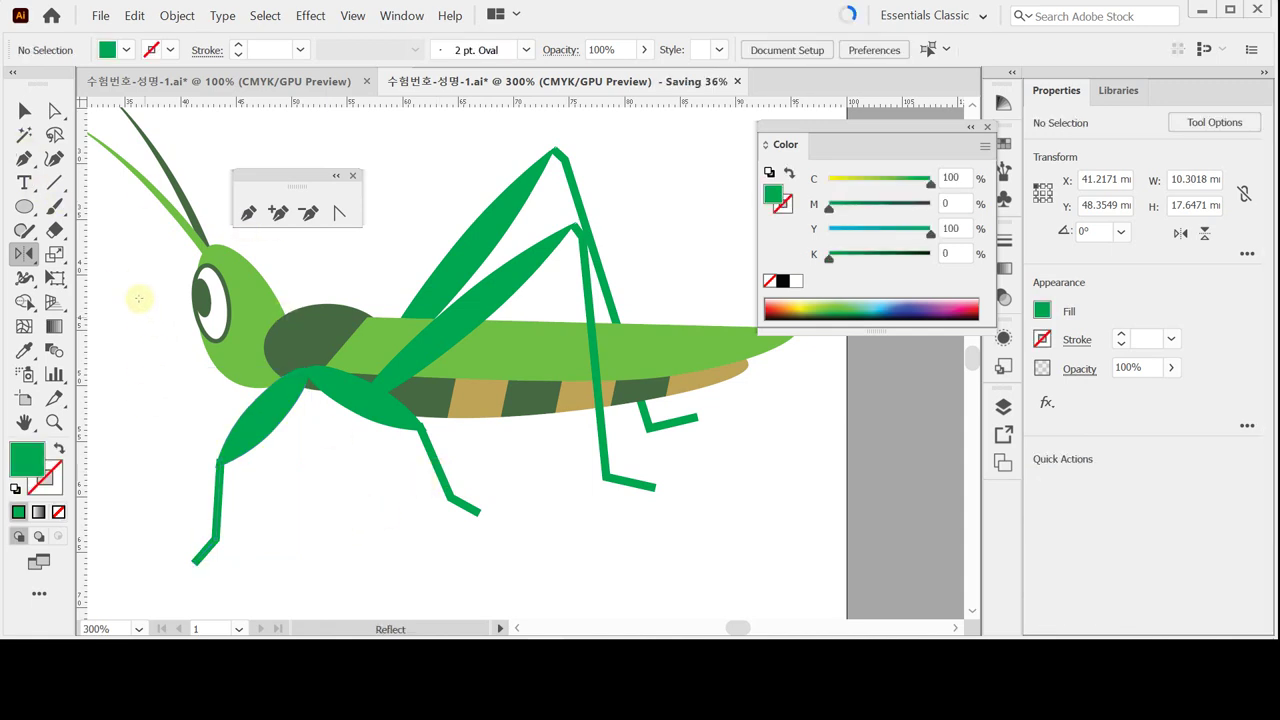
pyautogui.click(24, 158)
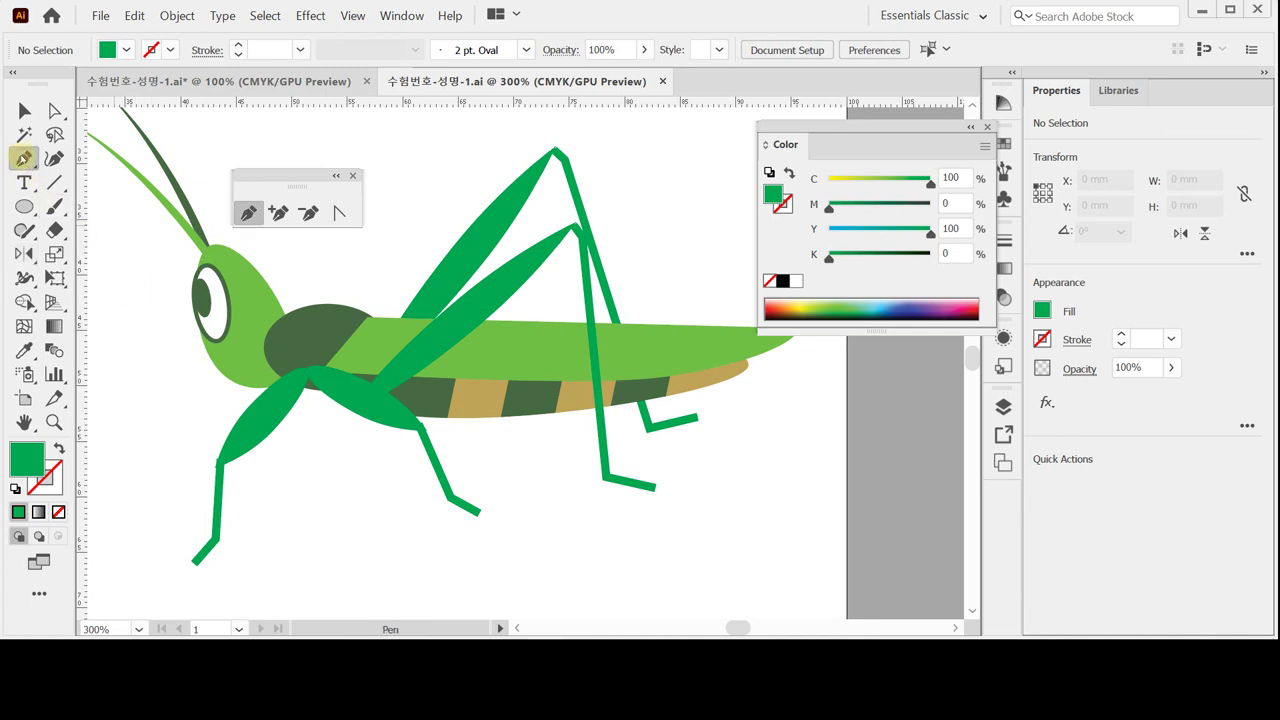
# Step: Draw two bent 2 pt green leg lines without fill, one from the front legs' joint and a shorter one beneath the second front thigh
pyautogui.click(59, 450)
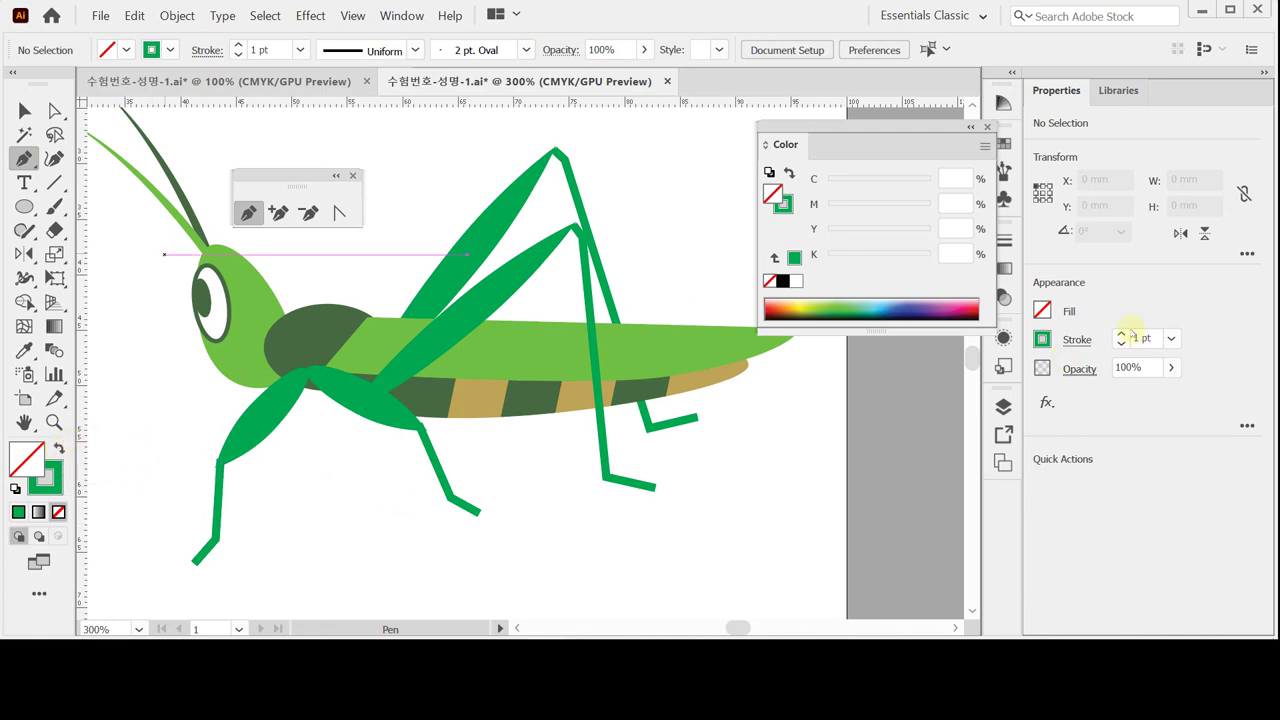
pyautogui.click(1121, 335)
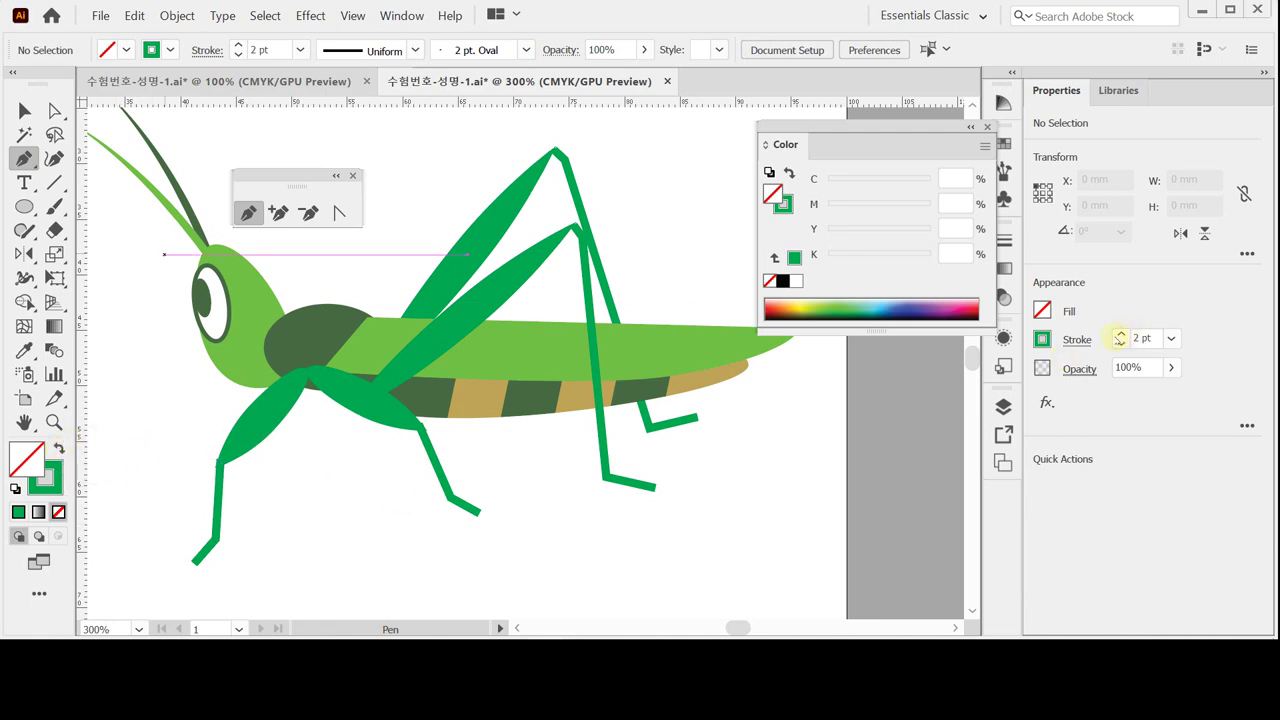
pyautogui.click(308, 384)
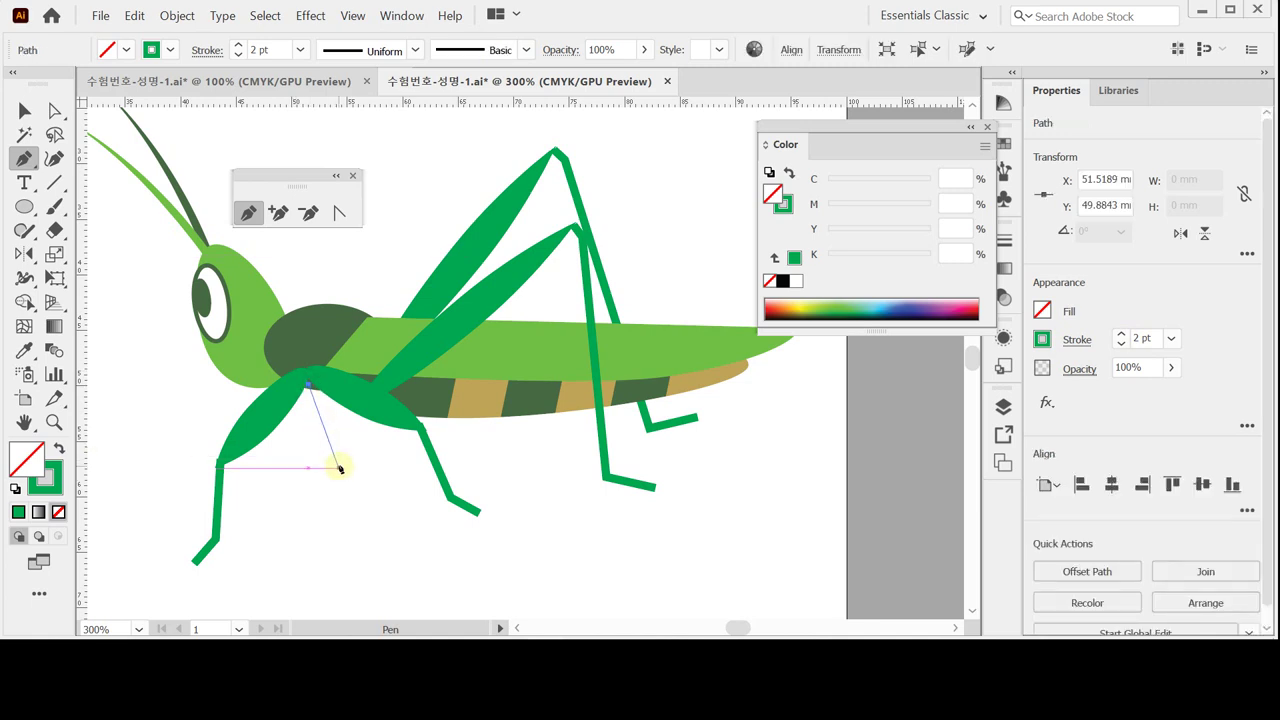
pyautogui.moveTo(340, 458); pyautogui.dragTo(321, 495)
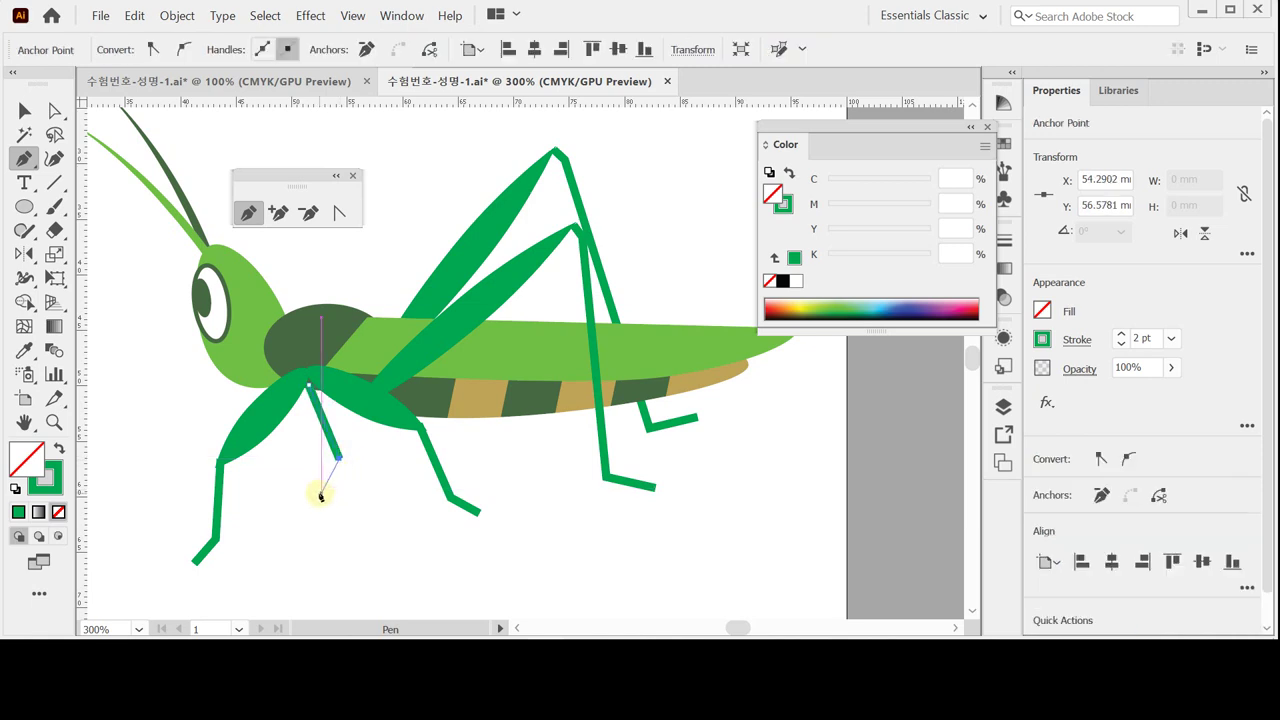
pyautogui.click(323, 491)
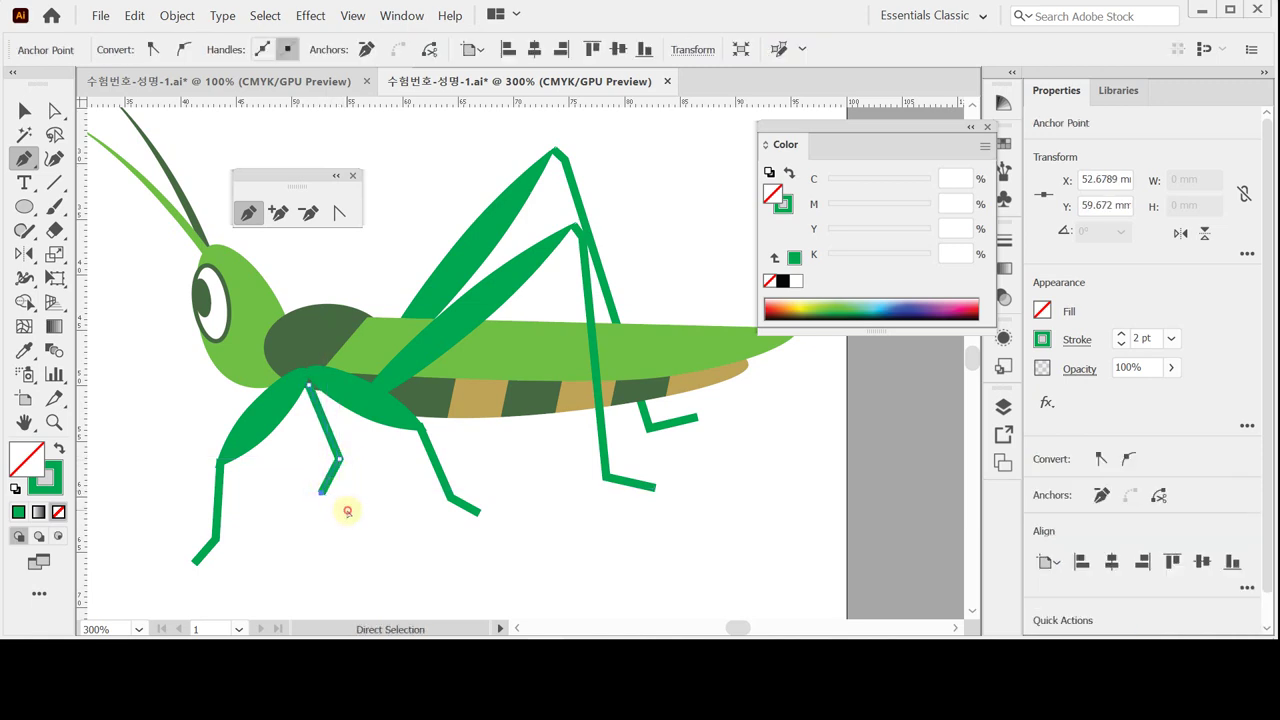
pyautogui.keyDown('ctrl'); pyautogui.click(343, 509); pyautogui.keyUp('ctrl')
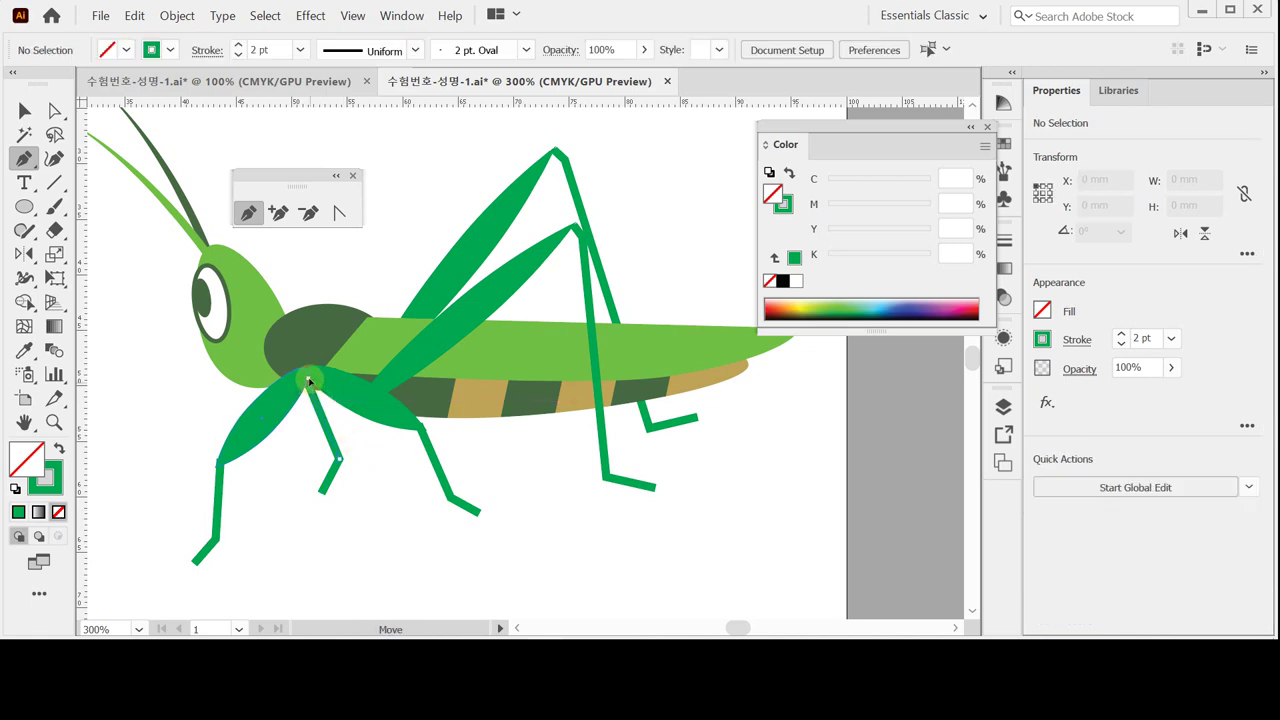
pyautogui.keyDown('ctrl'); pyautogui.click(316, 400); pyautogui.keyUp('ctrl')
pyautogui.keyDown('ctrl'); pyautogui.click(387, 472); pyautogui.keyUp('ctrl')
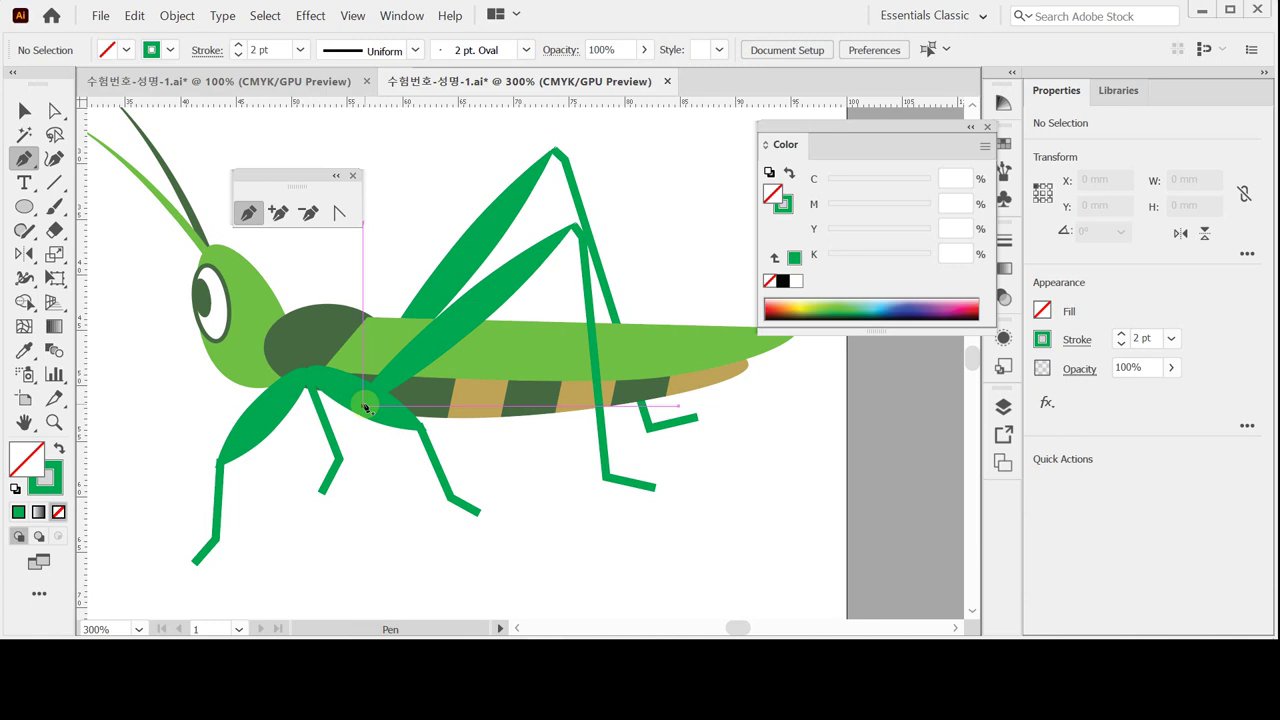
pyautogui.moveTo(372, 402); pyautogui.dragTo(402, 451)
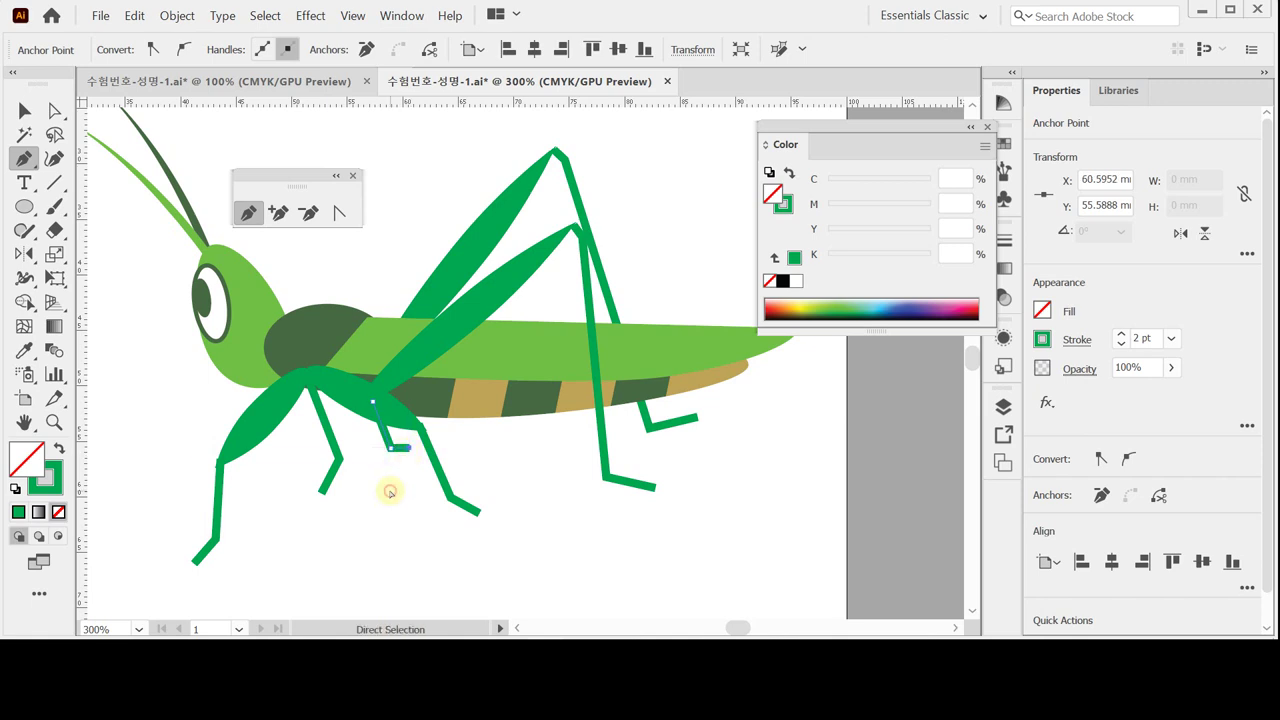
pyautogui.keyDown('ctrl'); pyautogui.click(318, 508); pyautogui.keyUp('ctrl')
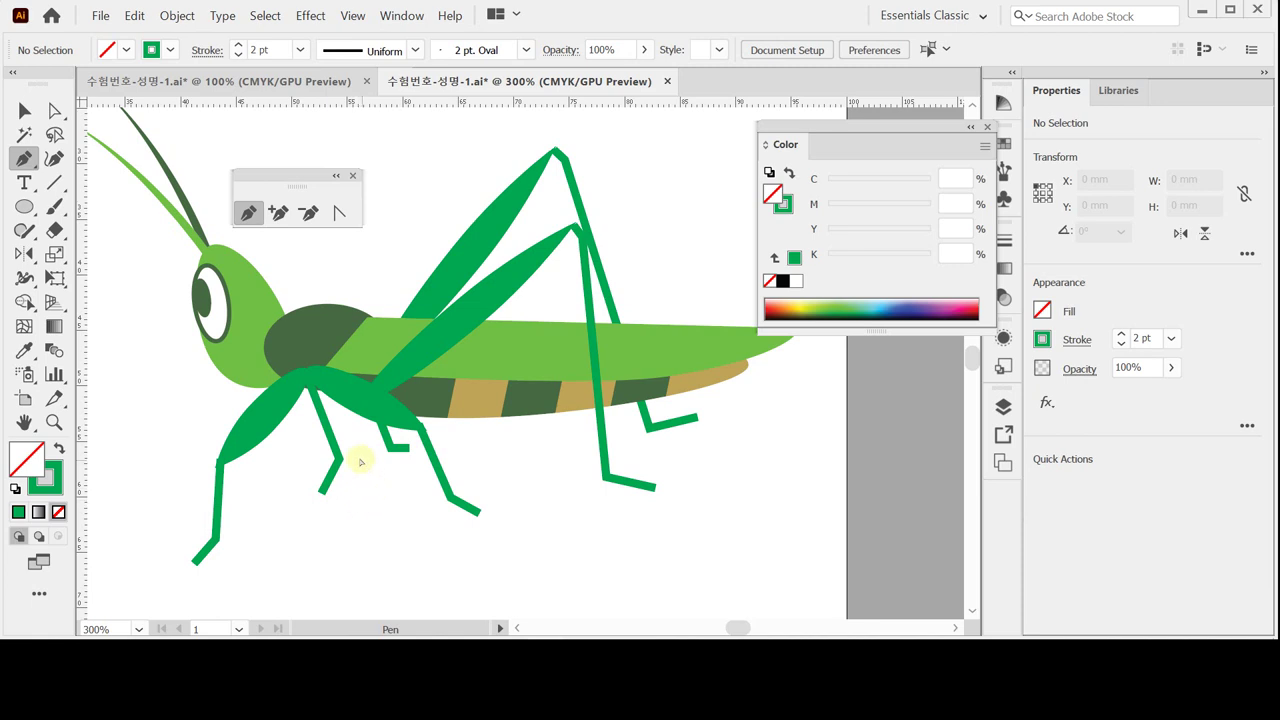
# Step: Select all the grasshopper's parts, including antennae and legs, and group them
pyautogui.hotkey('ctrl', '-')
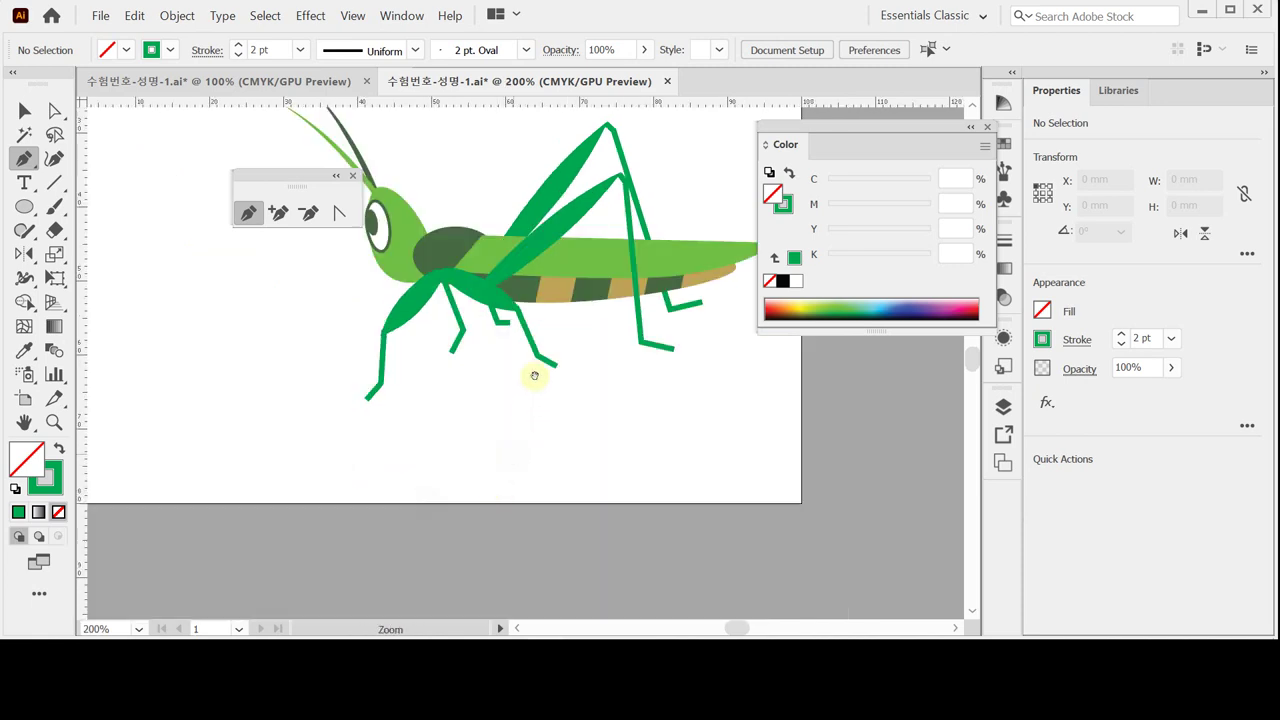
pyautogui.scroll(-3, 529, 354)
pyautogui.hotkey('ctrl', '+')
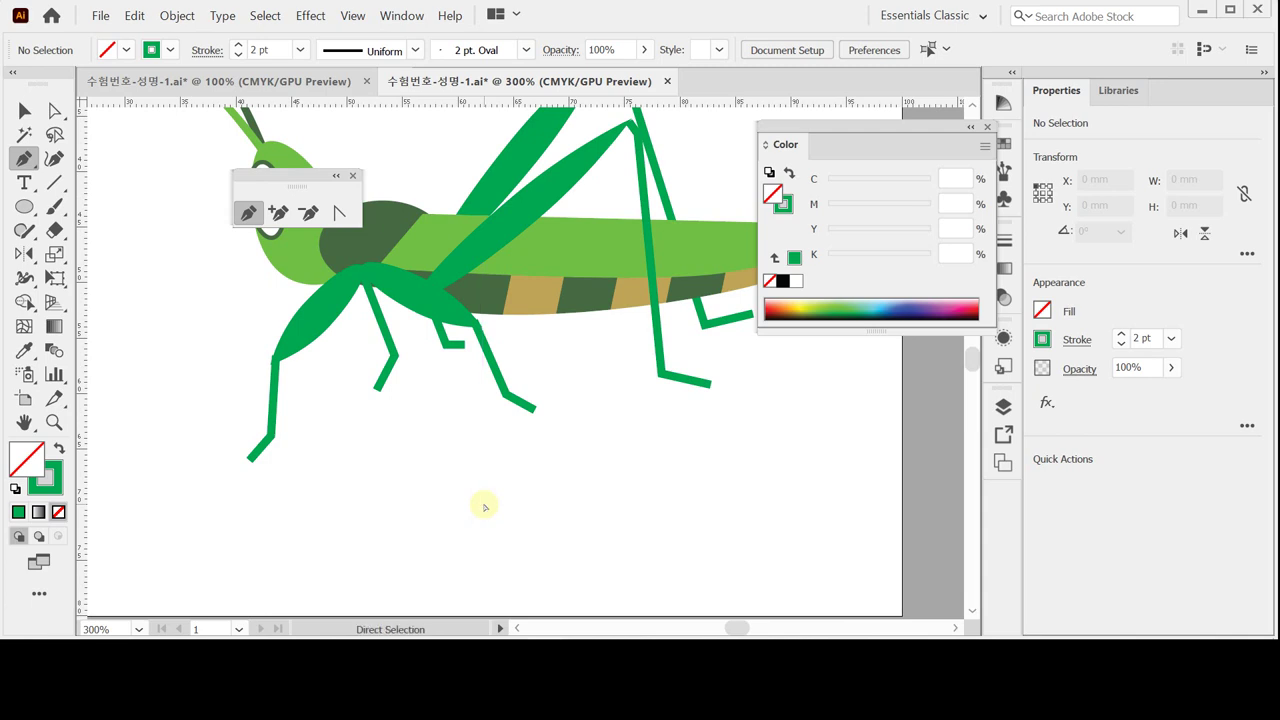
pyautogui.hotkey('ctrl', '-')
pyautogui.hotkey('ctrl', '-')
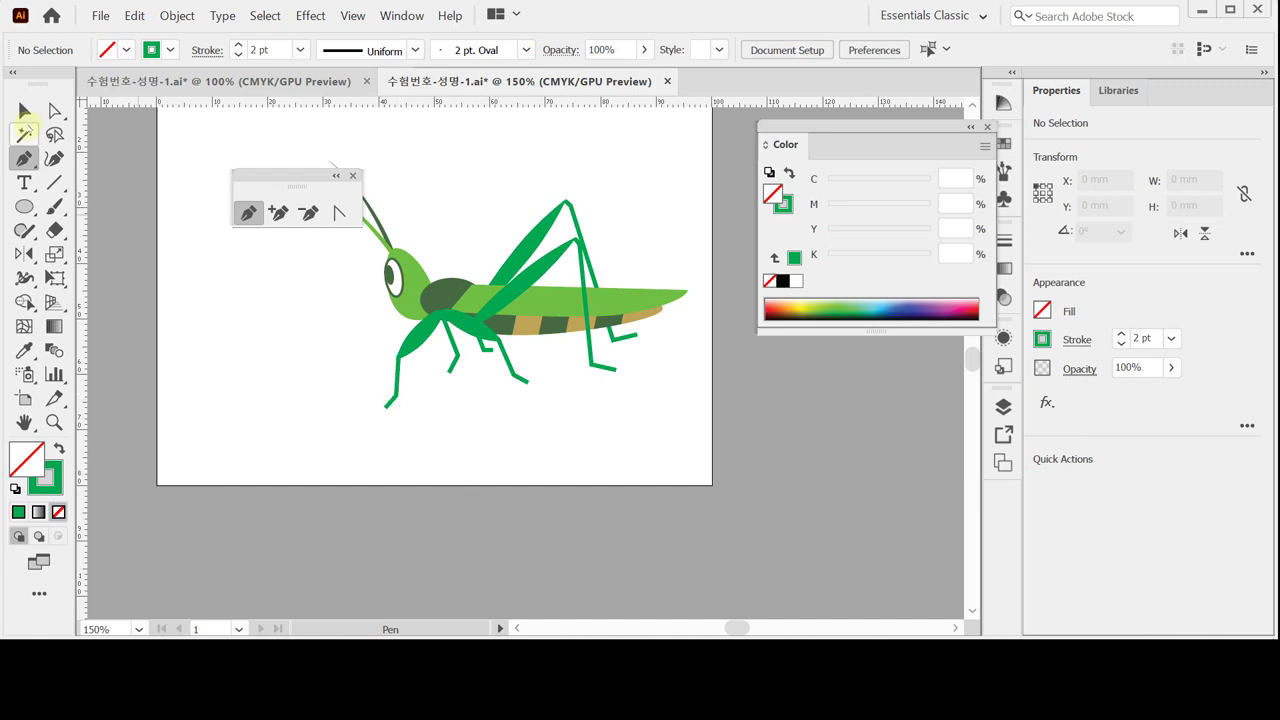
pyautogui.click(22, 110)
pyautogui.moveTo(306, 137); pyautogui.dragTo(720, 441)
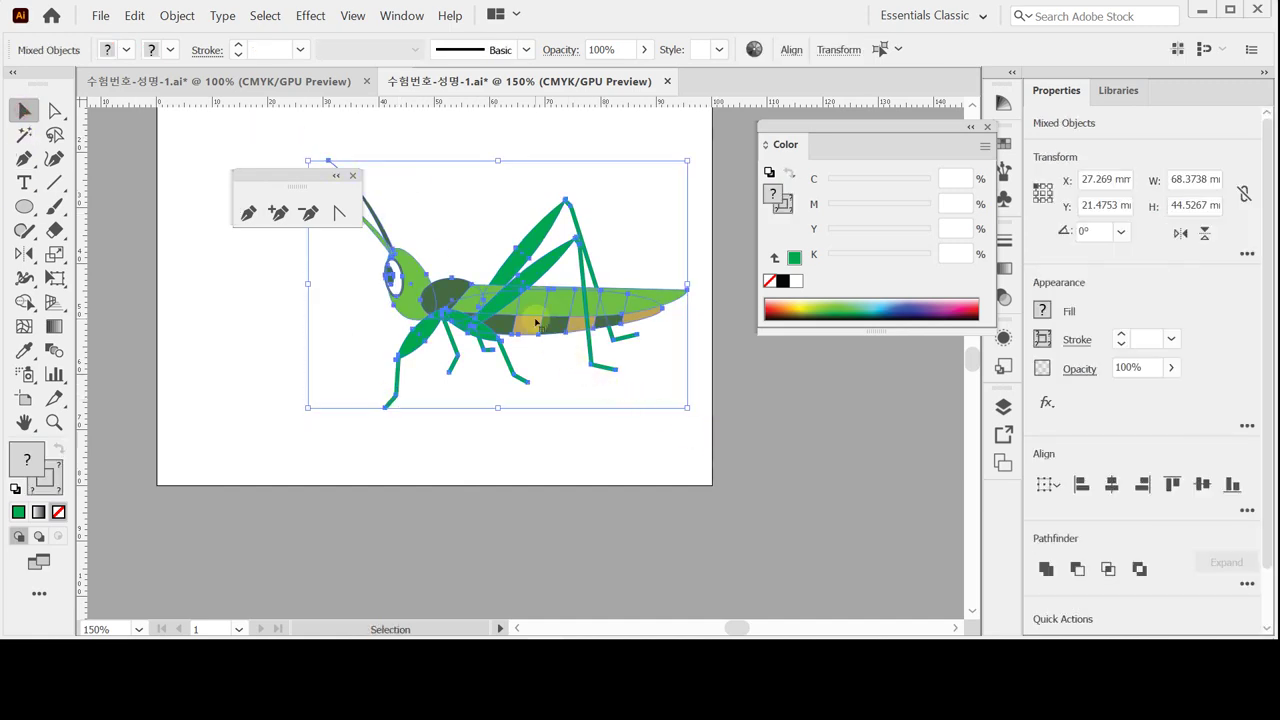
pyautogui.click(536, 322)
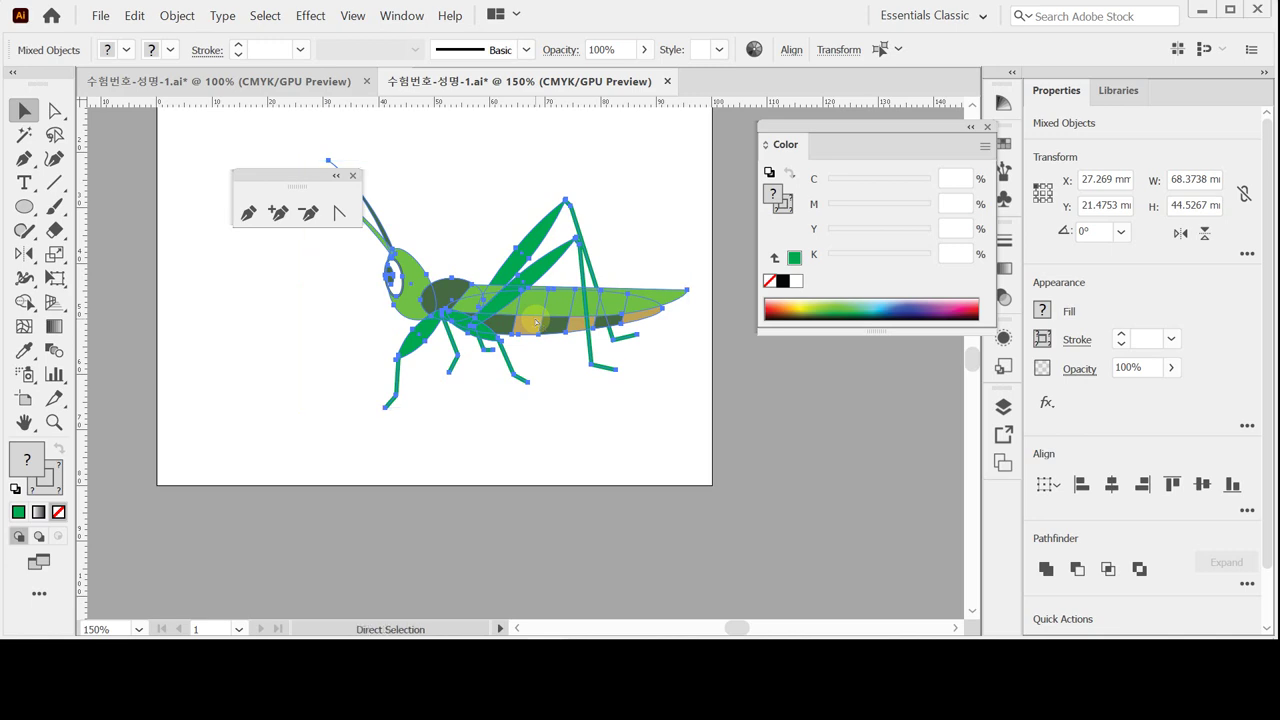
pyautogui.click(488, 412)
pyautogui.click(608, 338)
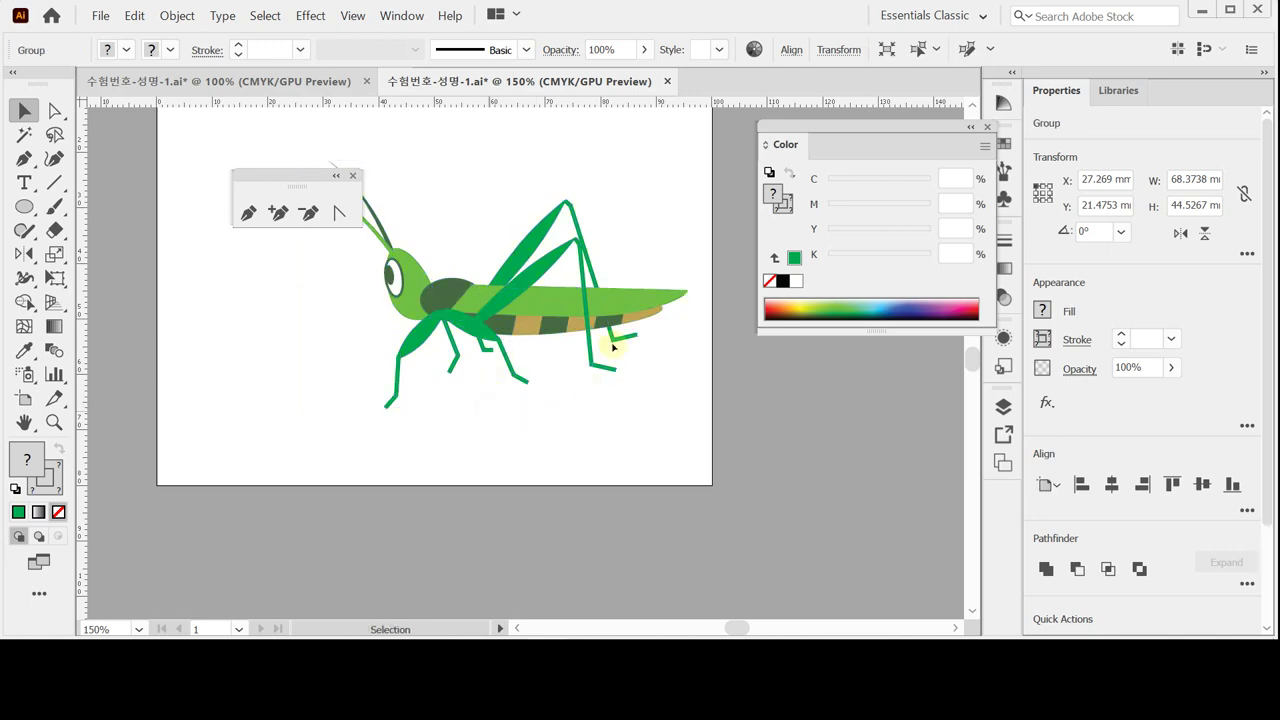
# Step: Rotate the whole grasshopper group by -25°, save the document and deselect the group
pyautogui.click(652, 310)
pyautogui.click(571, 426)
pyautogui.click(549, 344)
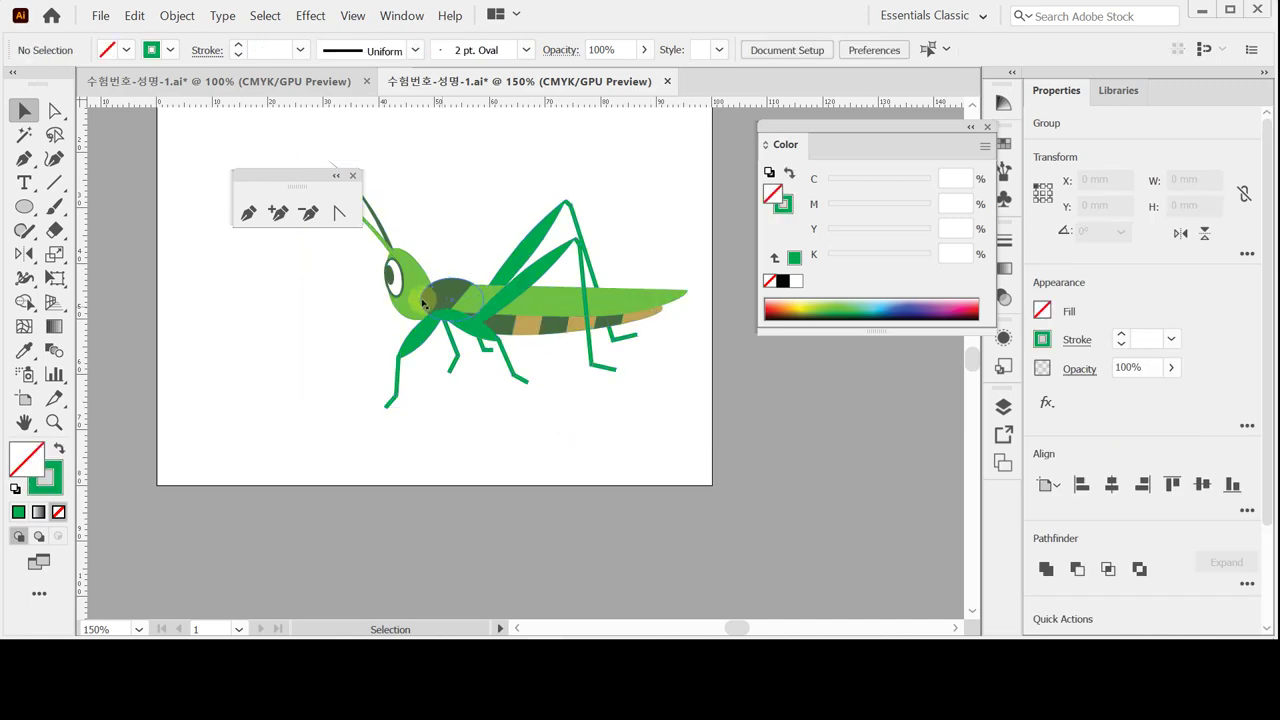
pyautogui.click(470, 425)
pyautogui.click(412, 308)
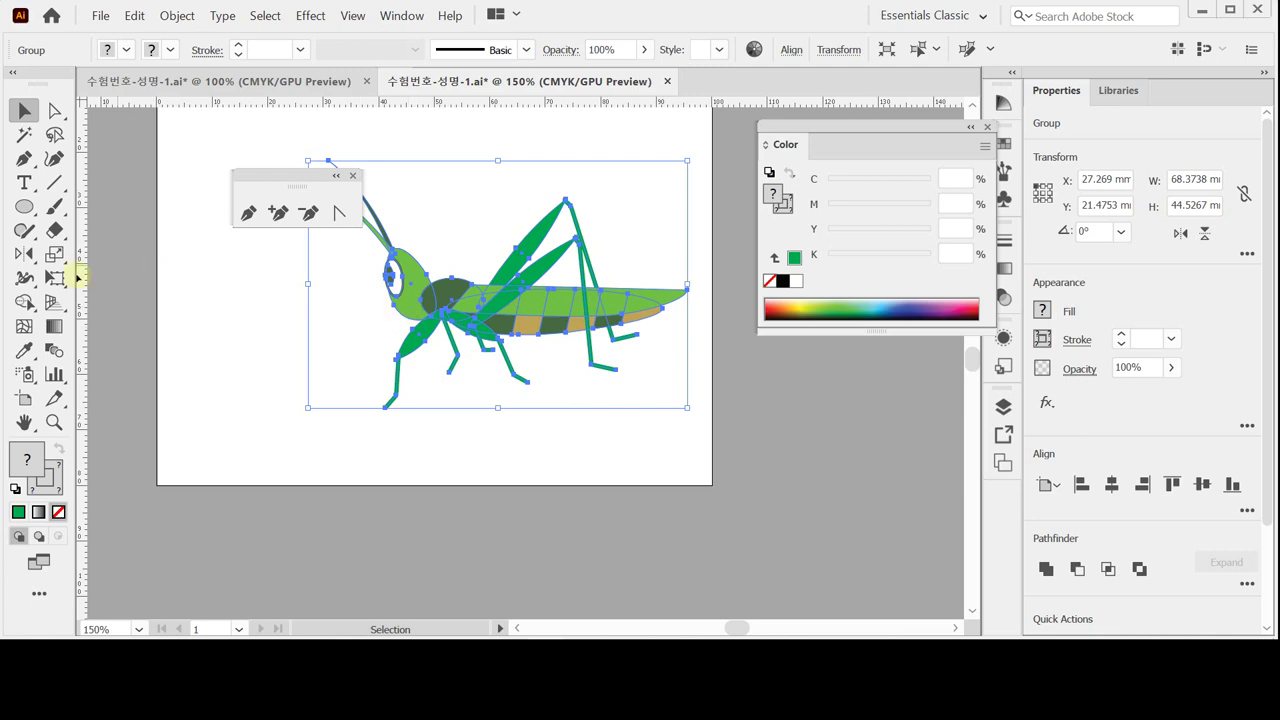
pyautogui.moveTo(25, 255); pyautogui.dragTo(92, 260)
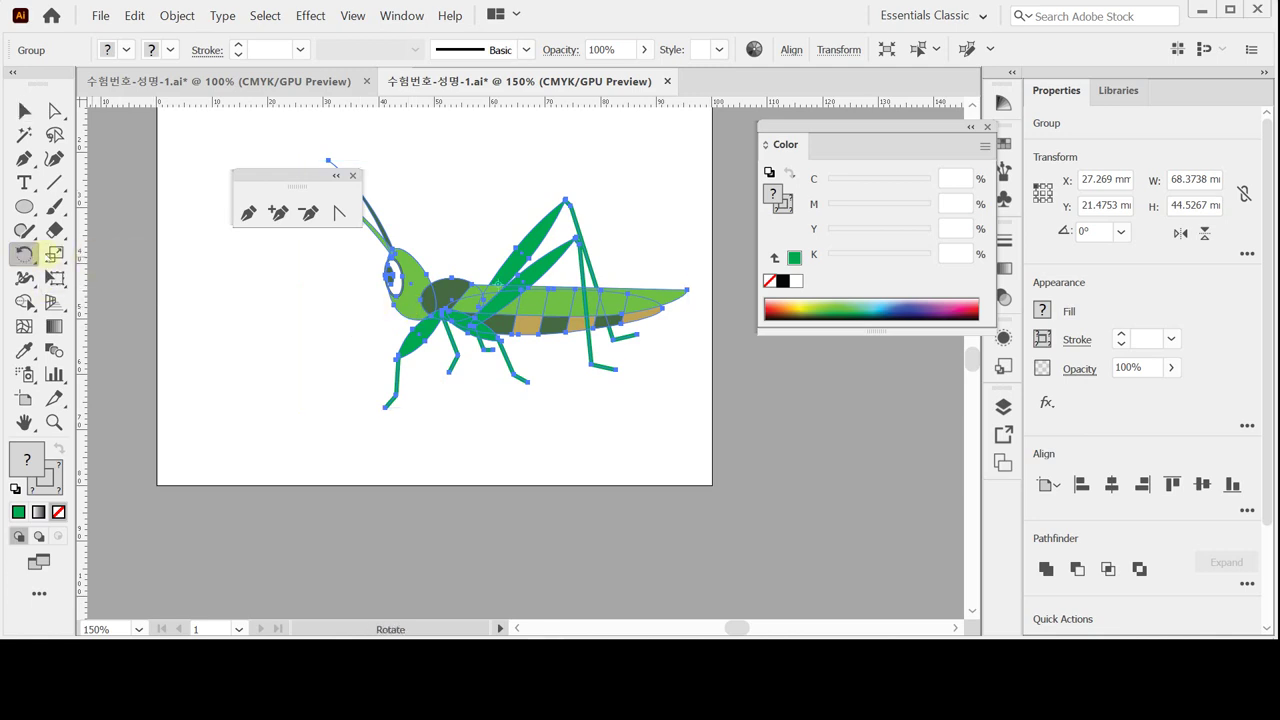
pyautogui.doubleClick(36, 254)
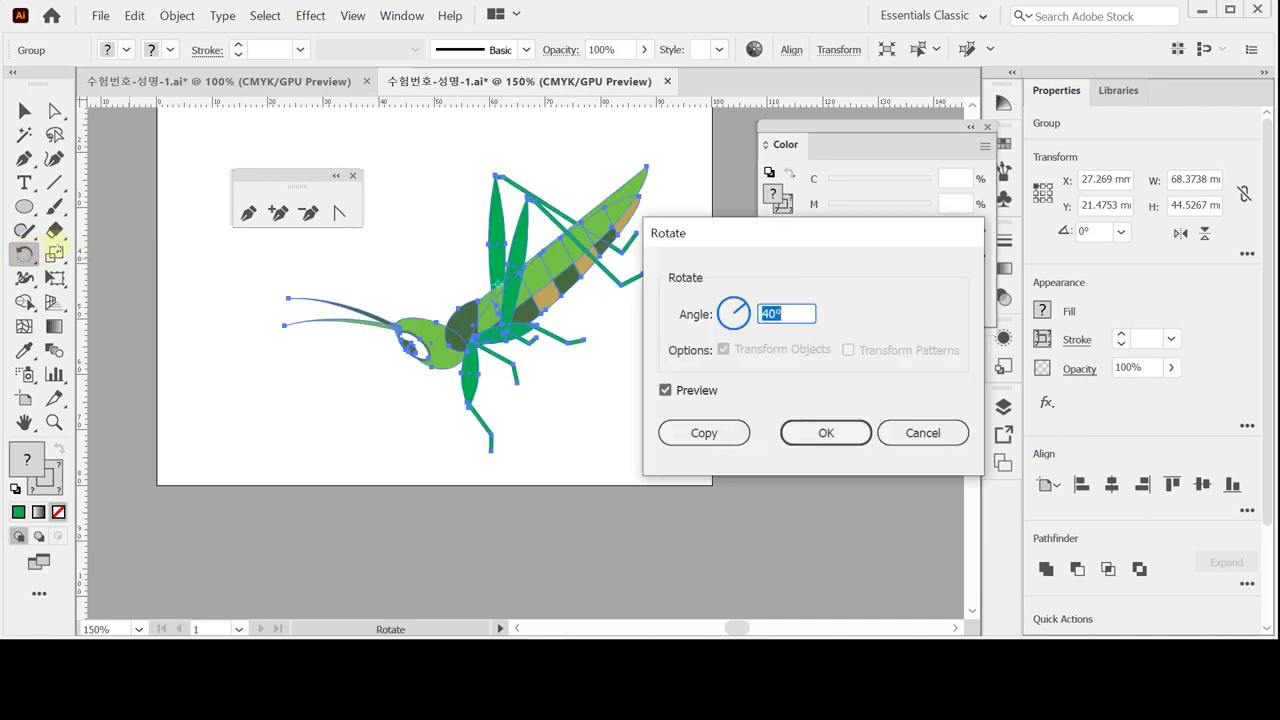
pyautogui.write('-25')
pyautogui.press('Return')
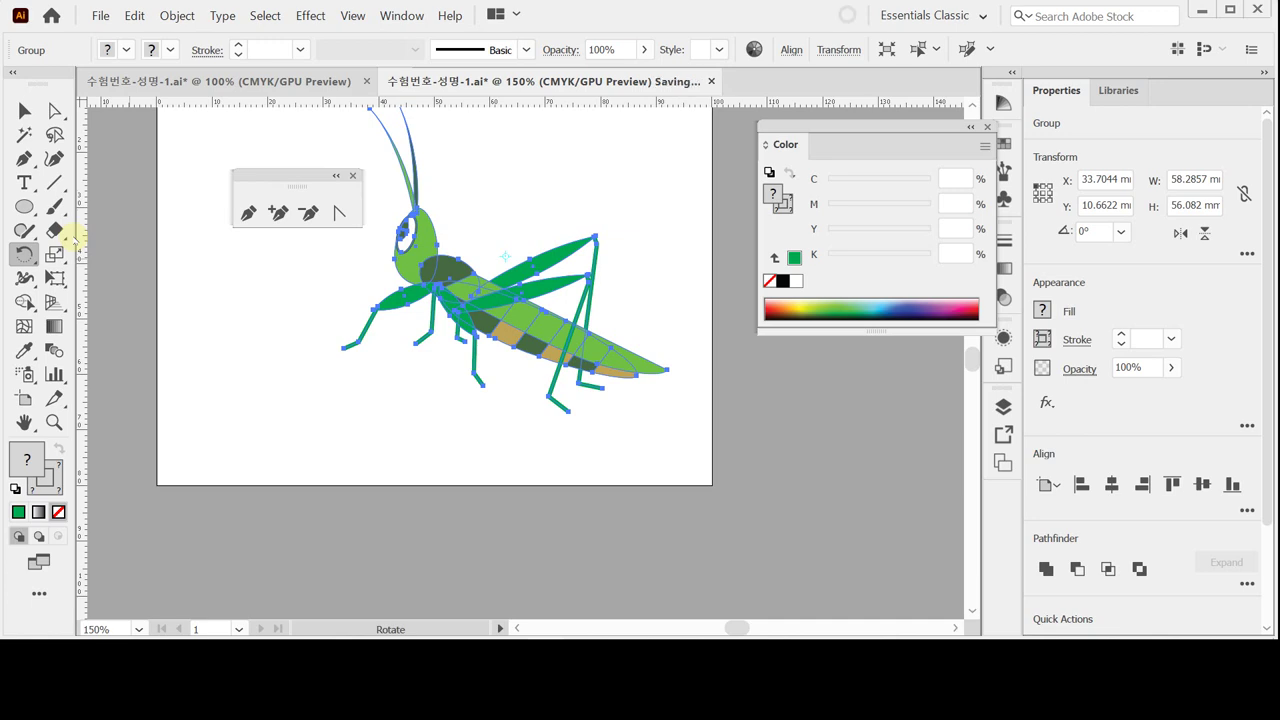
pyautogui.hotkey('ctrl', 'shift', 'a')
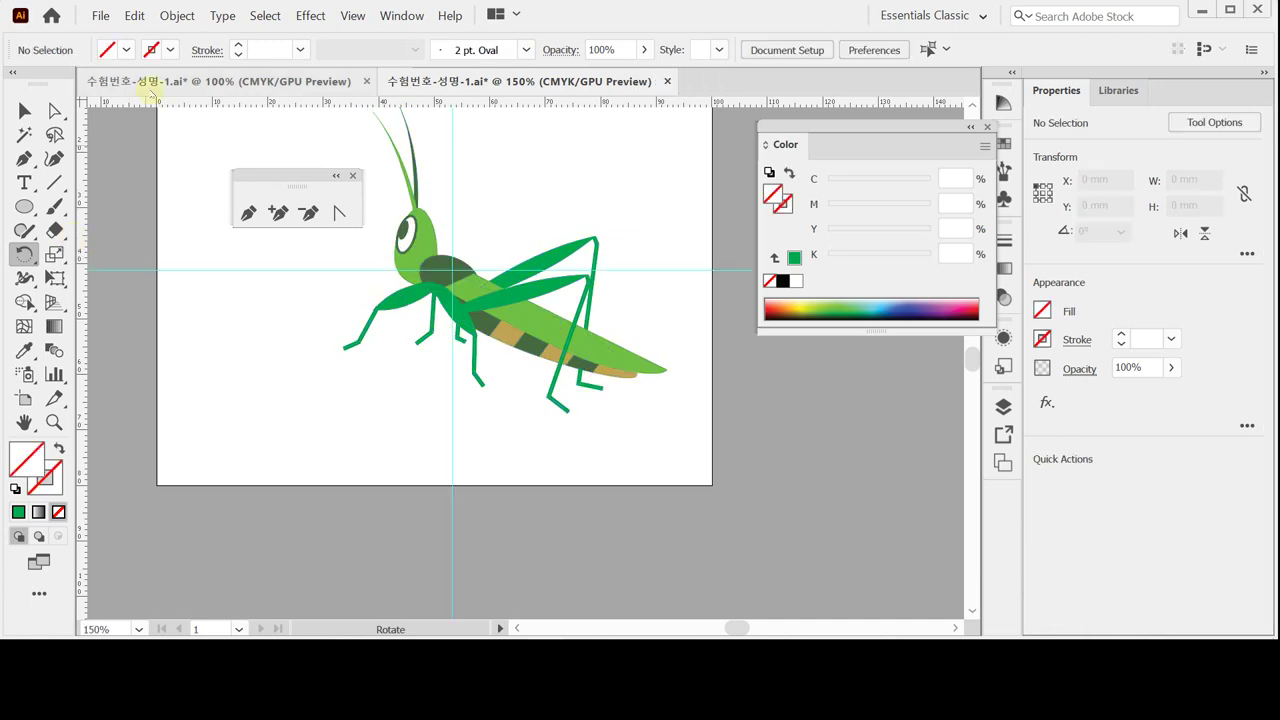
# Step: Bring both branches back behind the grasshopper and move its group to about X 37.5 mm, Y 7.1 mm so the feet rest on them
pyautogui.hotkey('ctrl', 'b')
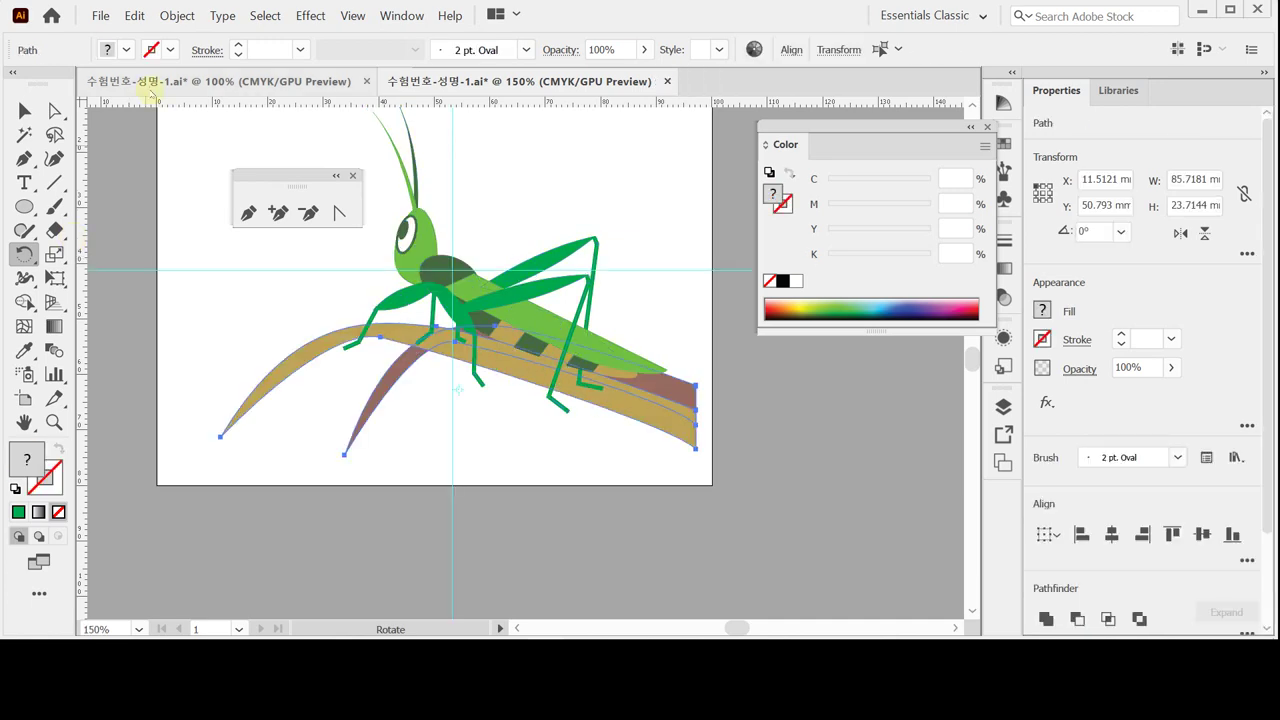
pyautogui.hotkey('ctrl', '=')
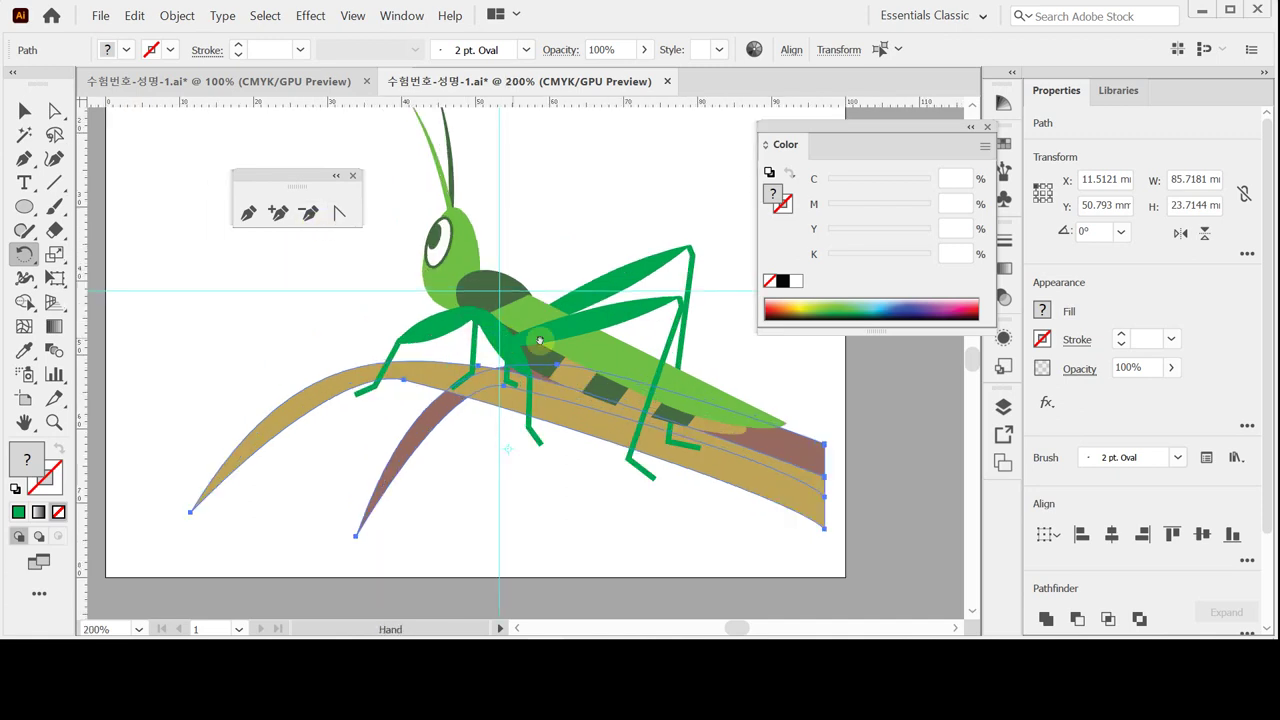
pyautogui.scroll(2, 465, 424)
pyautogui.click(24, 110)
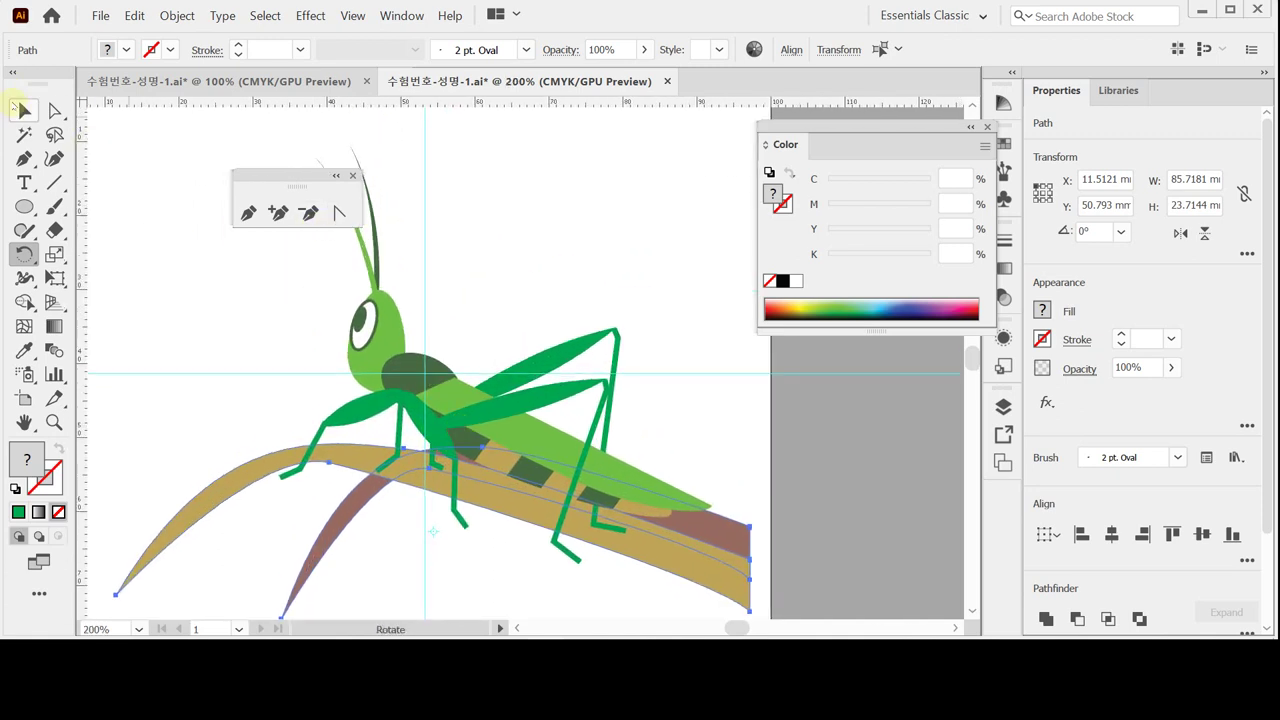
pyautogui.click(447, 302)
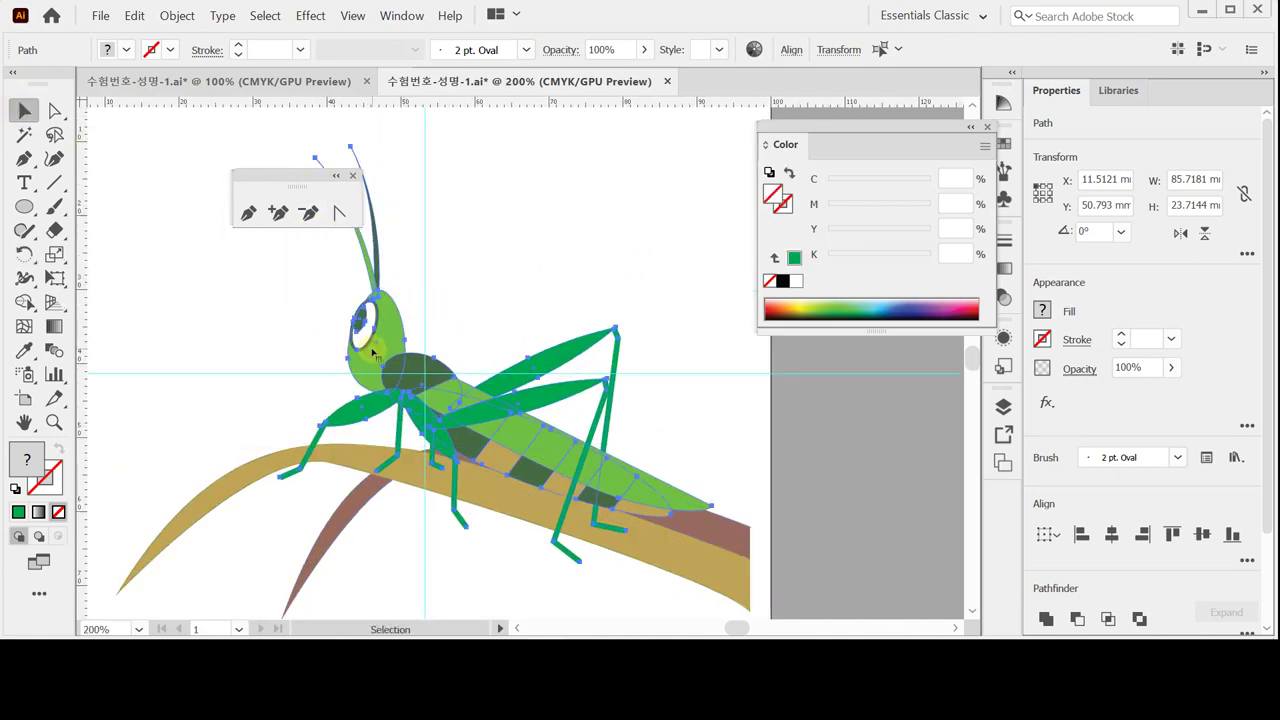
pyautogui.click(446, 377)
pyautogui.moveTo(450, 377); pyautogui.dragTo(482, 371)
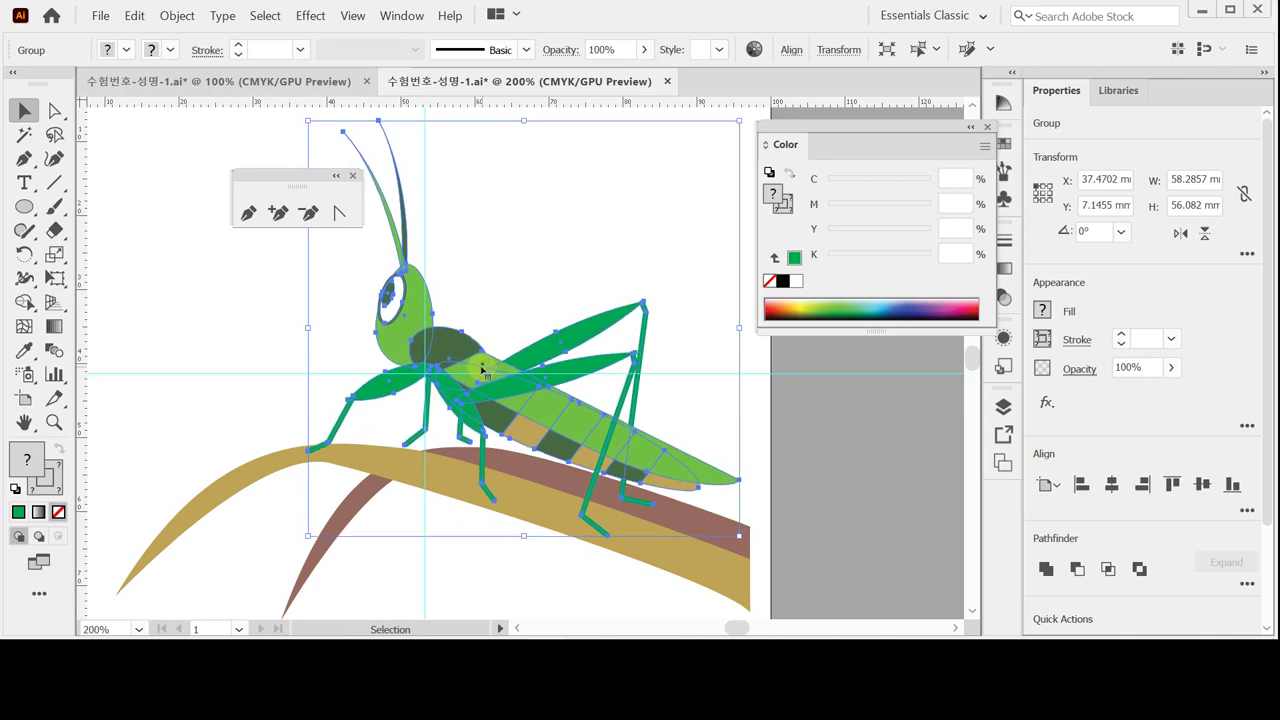
pyautogui.click(477, 297)
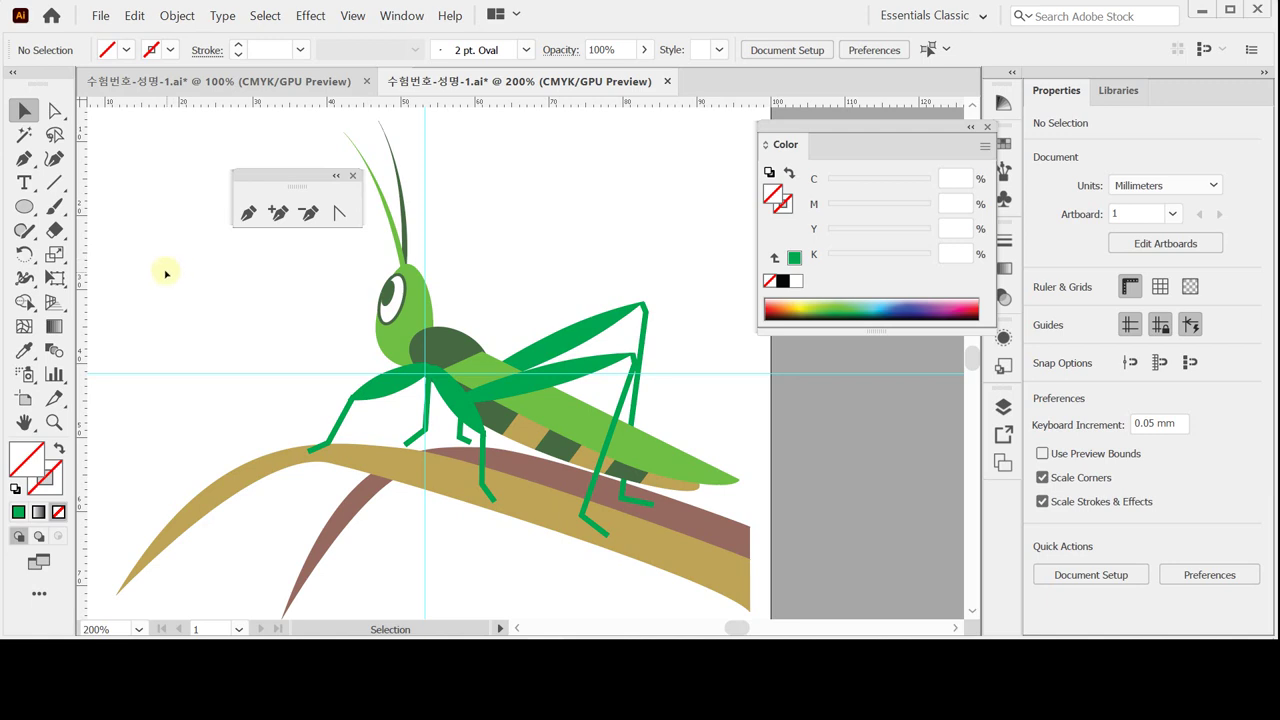
# Step: Close the floating pen tools and draw a circle about 20.8 mm in diameter in the empty area beside the antennae
pyautogui.hotkey('ctrl', '-')
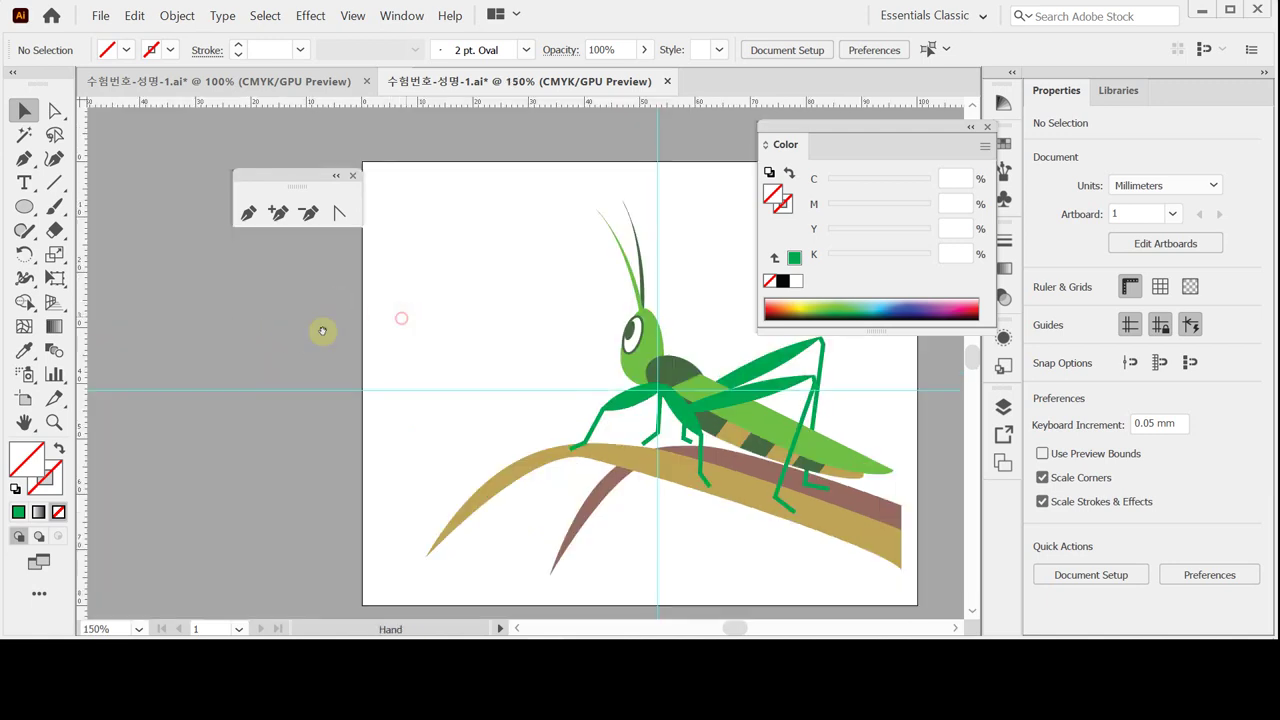
pyautogui.moveTo(322, 330); pyautogui.dragTo(271, 346)
pyautogui.click(24, 207)
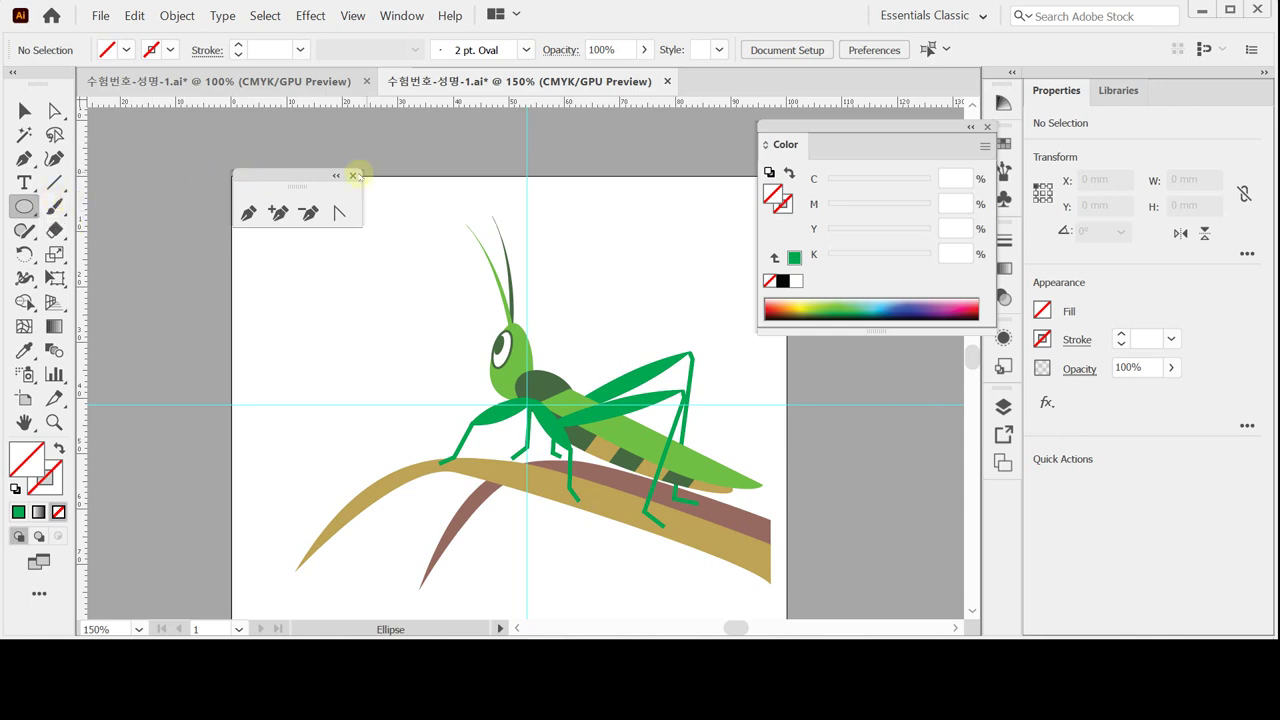
pyautogui.click(353, 175)
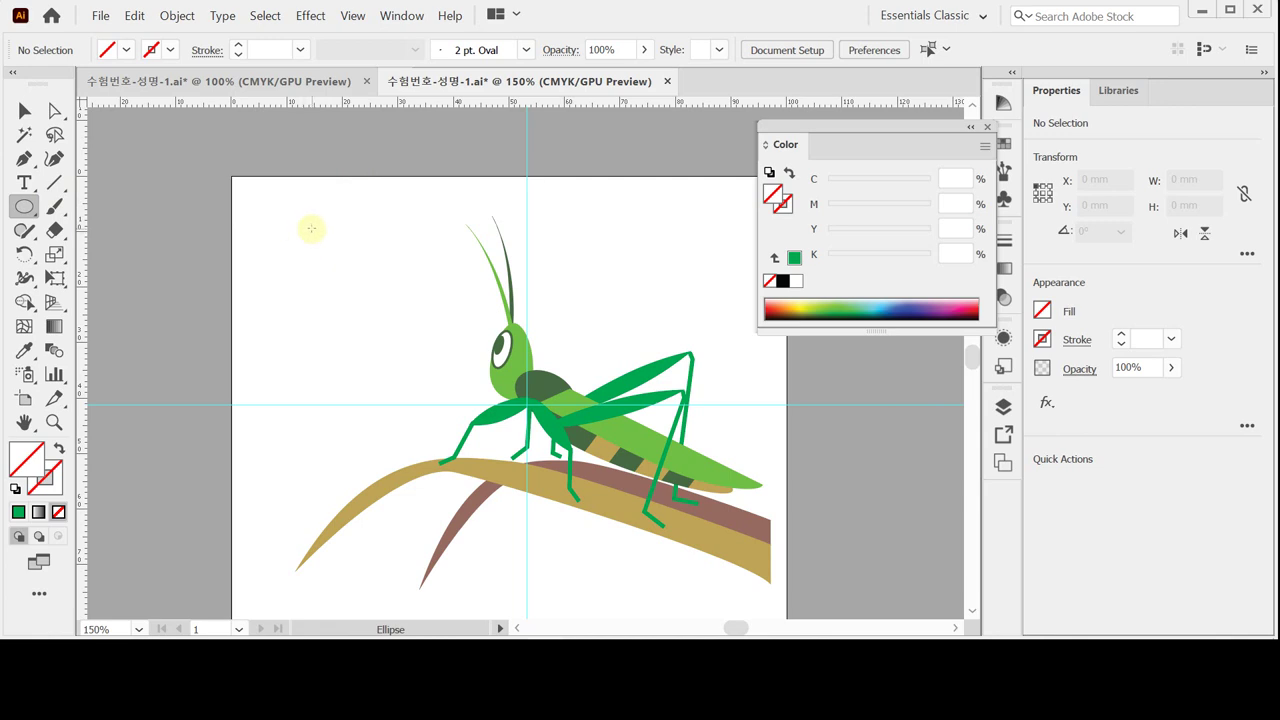
pyautogui.moveTo(312, 220); pyautogui.dragTo(427, 336)
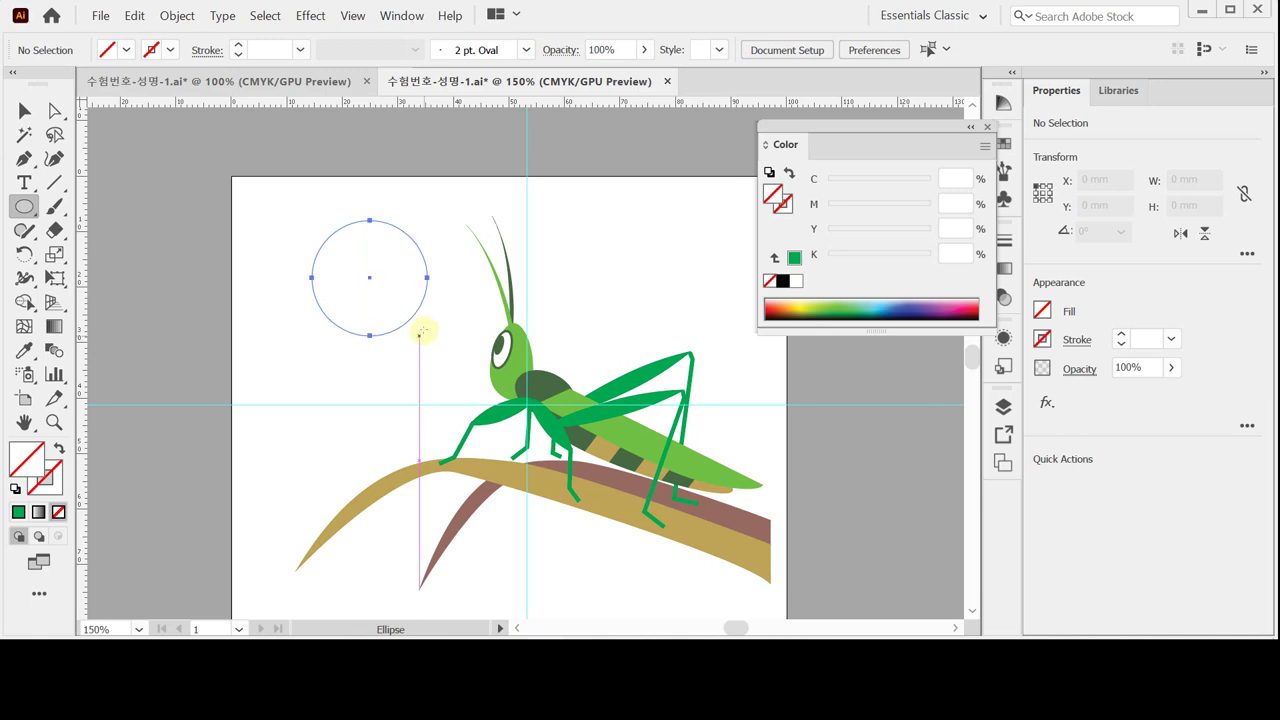
pyautogui.hotkey('ctrl', 'z')
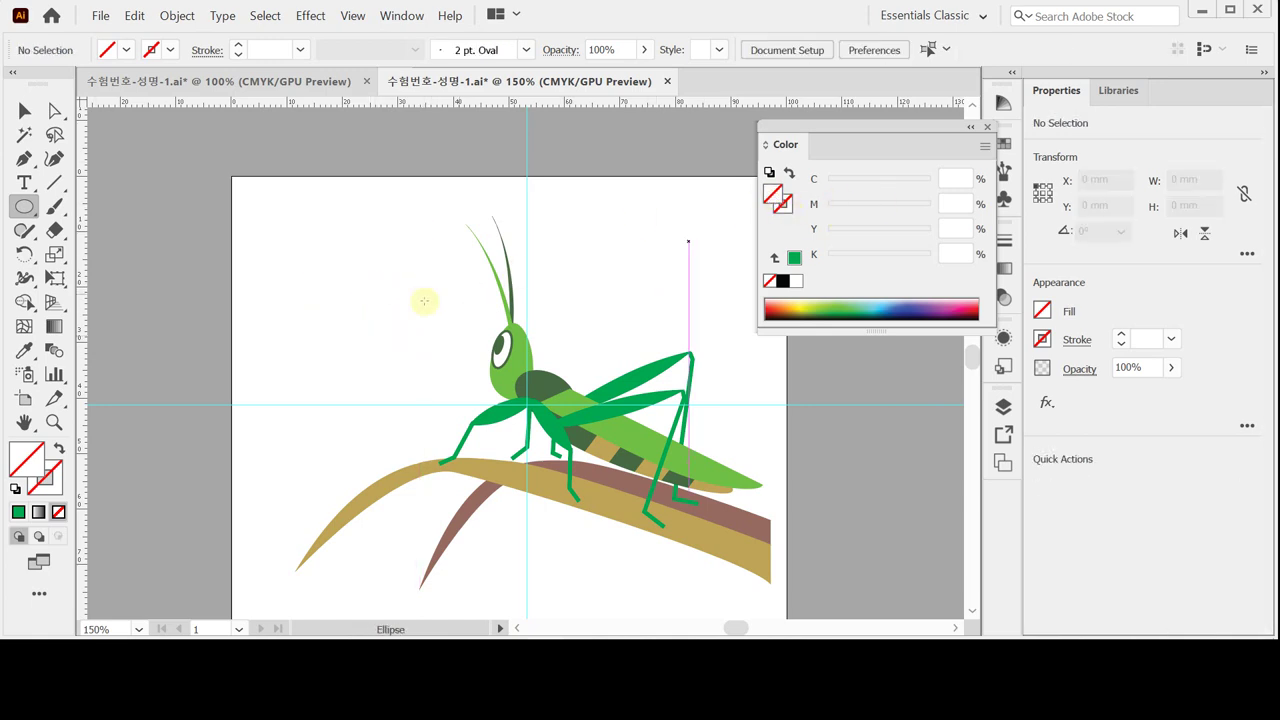
pyautogui.hotkey('ctrl', 'shift', 'z')
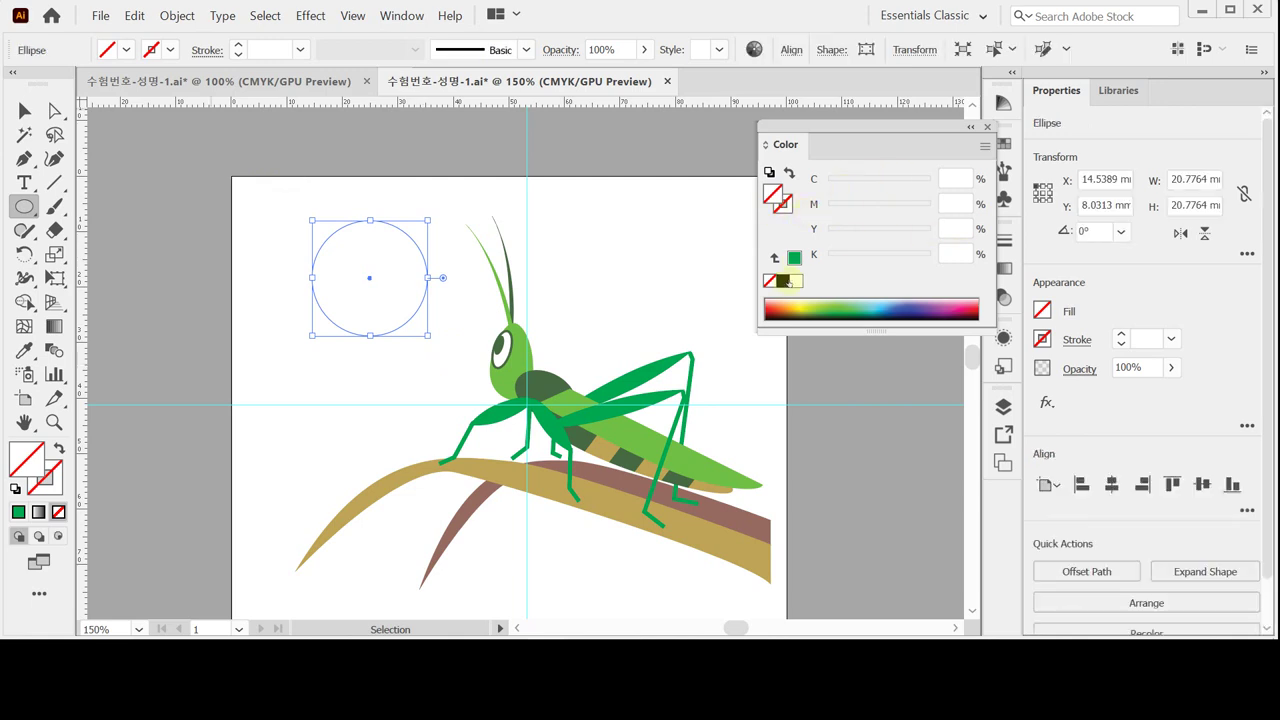
# Step: Fill the circle with yellow, C 0, M 0, Y 100, K 0
pyautogui.click(797, 281)
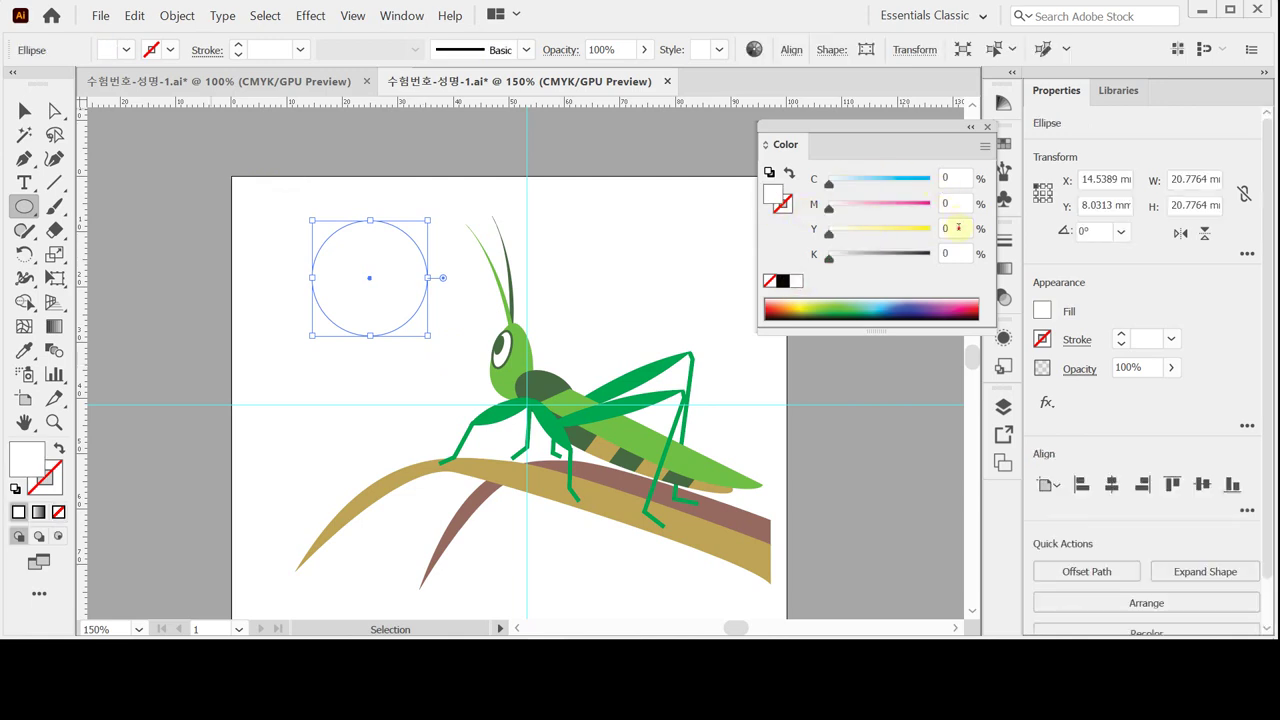
pyautogui.click(957, 228)
pyautogui.write('82')
pyautogui.click(920, 230)
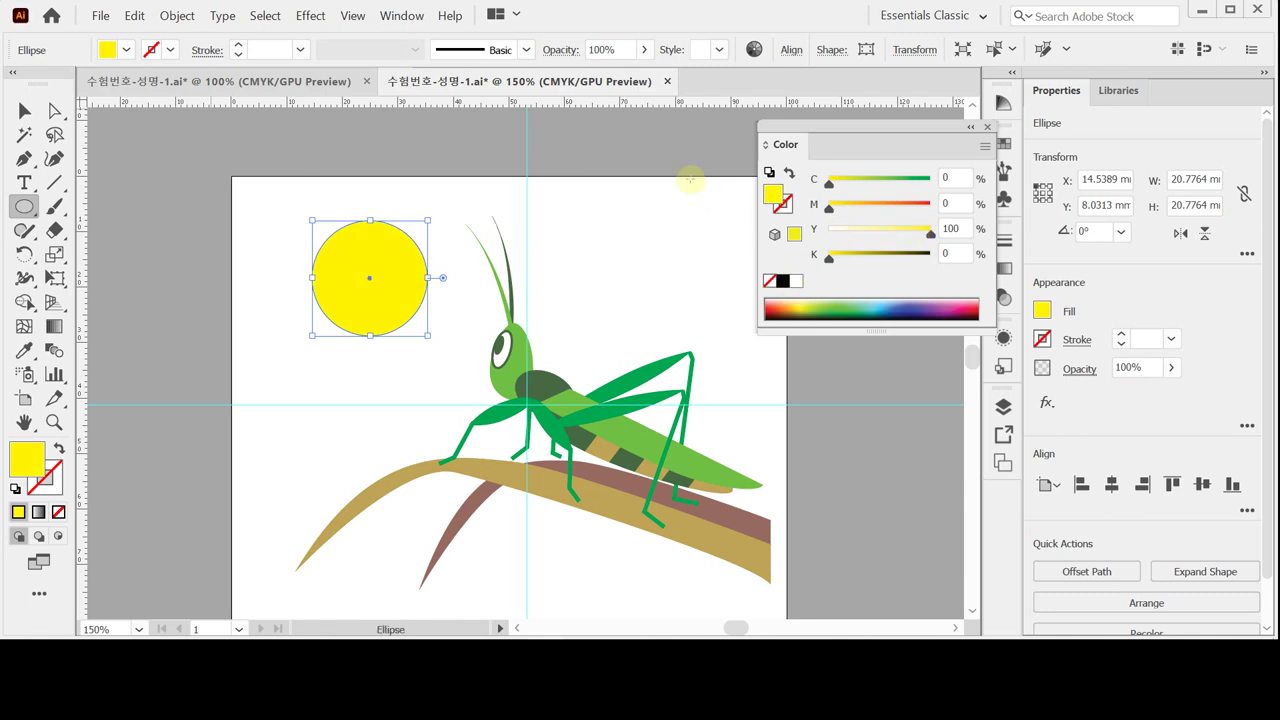
# Step: Set the circle's yellow to 80% and enlarge the circle to about 22.4 mm in diameter
pyautogui.click(955, 229)
pyautogui.write('80')
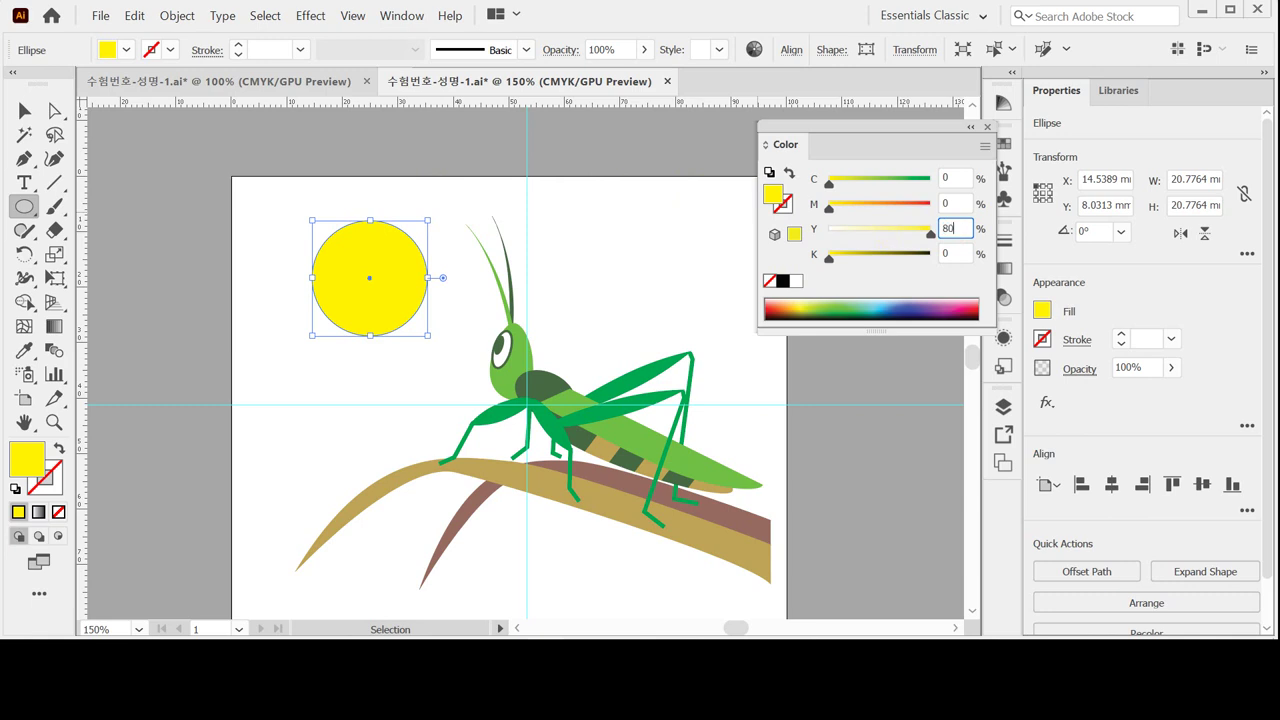
pyautogui.press('Return')
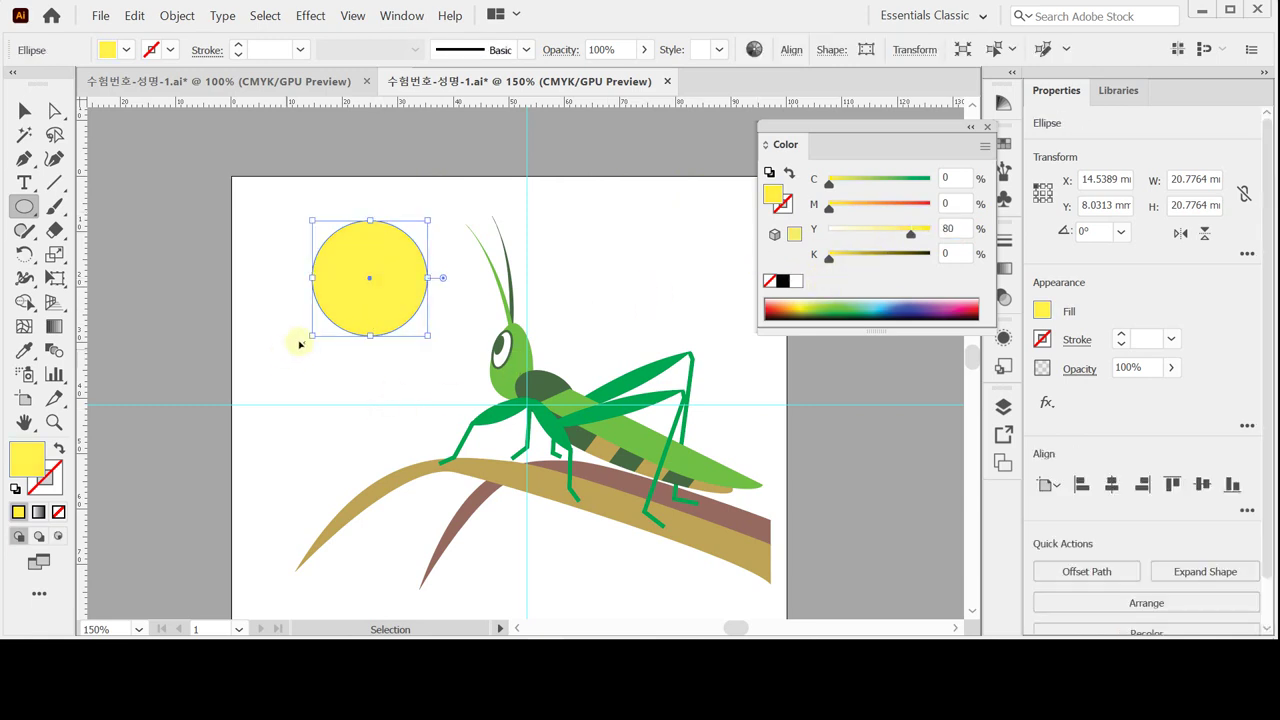
pyautogui.moveTo(310, 336); pyautogui.dragTo(286, 343)
pyautogui.moveTo(389, 305); pyautogui.dragTo(386, 303)
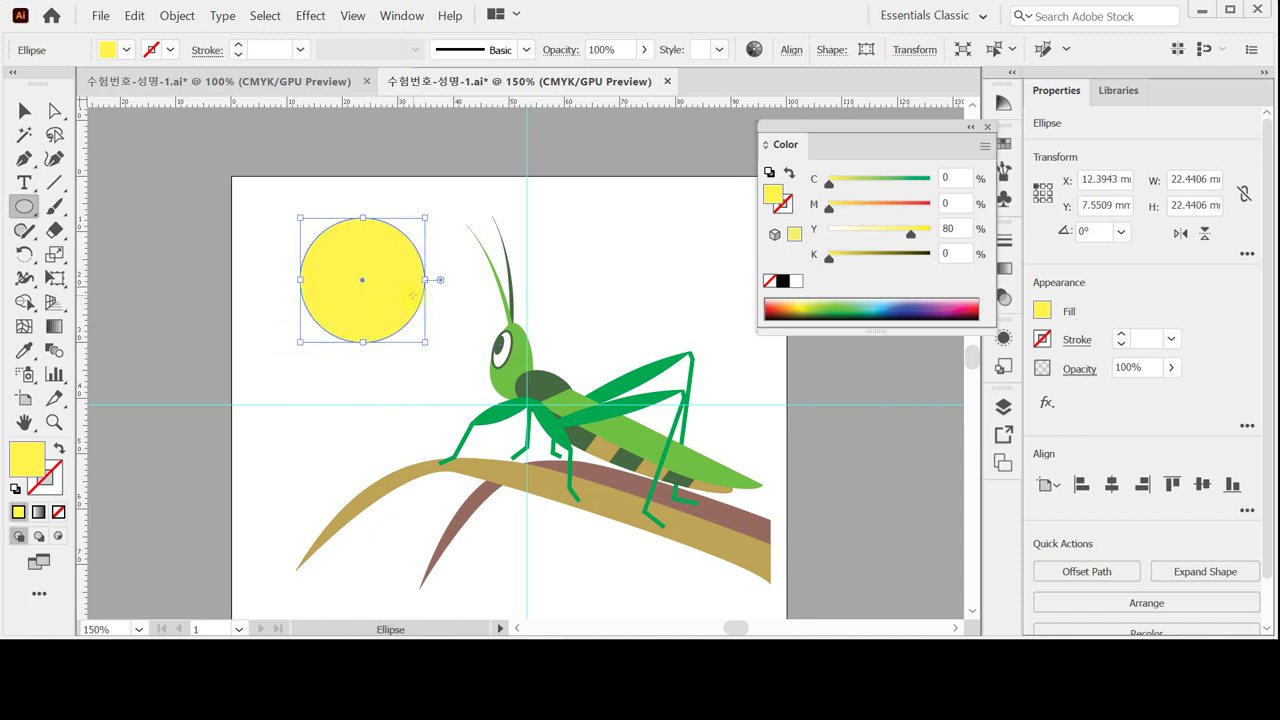
# Step: Duplicate the circle up and to the left, overlapping the original, and reduce the copy to about 21.6 mm in diameter
pyautogui.press('ctrl')
pyautogui.moveTo(386, 306); pyautogui.dragTo(359, 297)
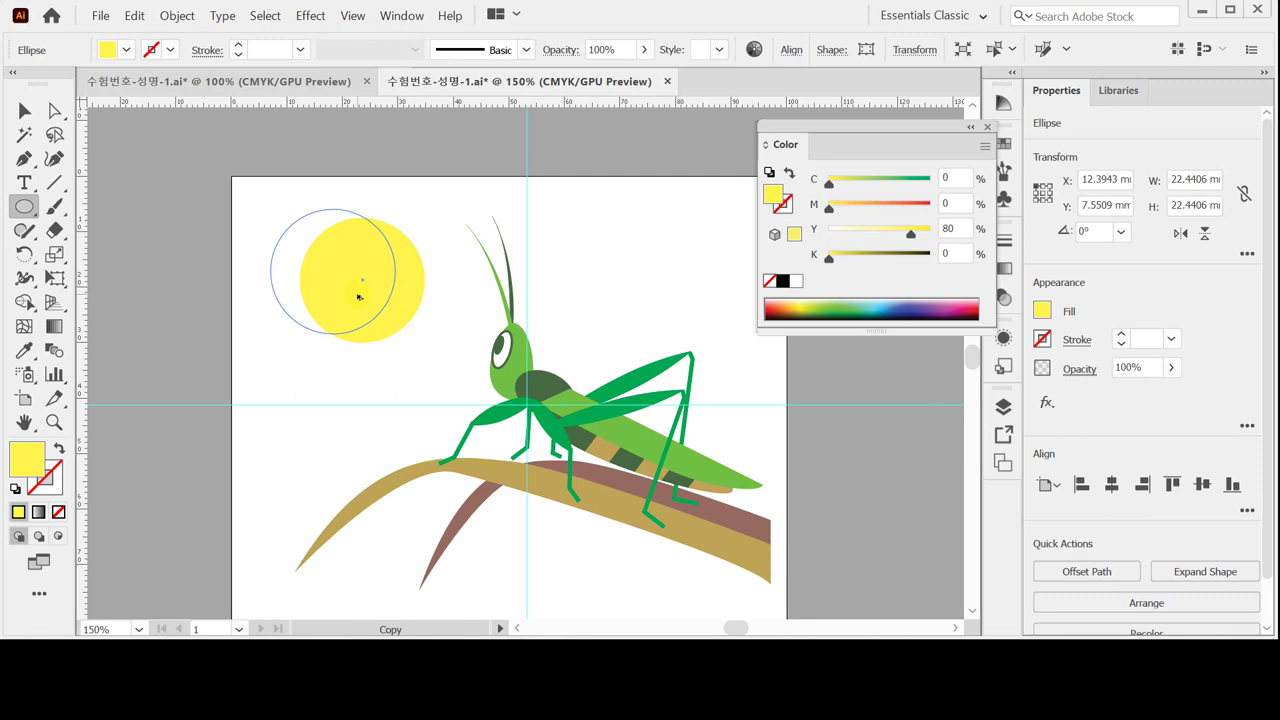
pyautogui.moveTo(358, 297); pyautogui.dragTo(358, 298)
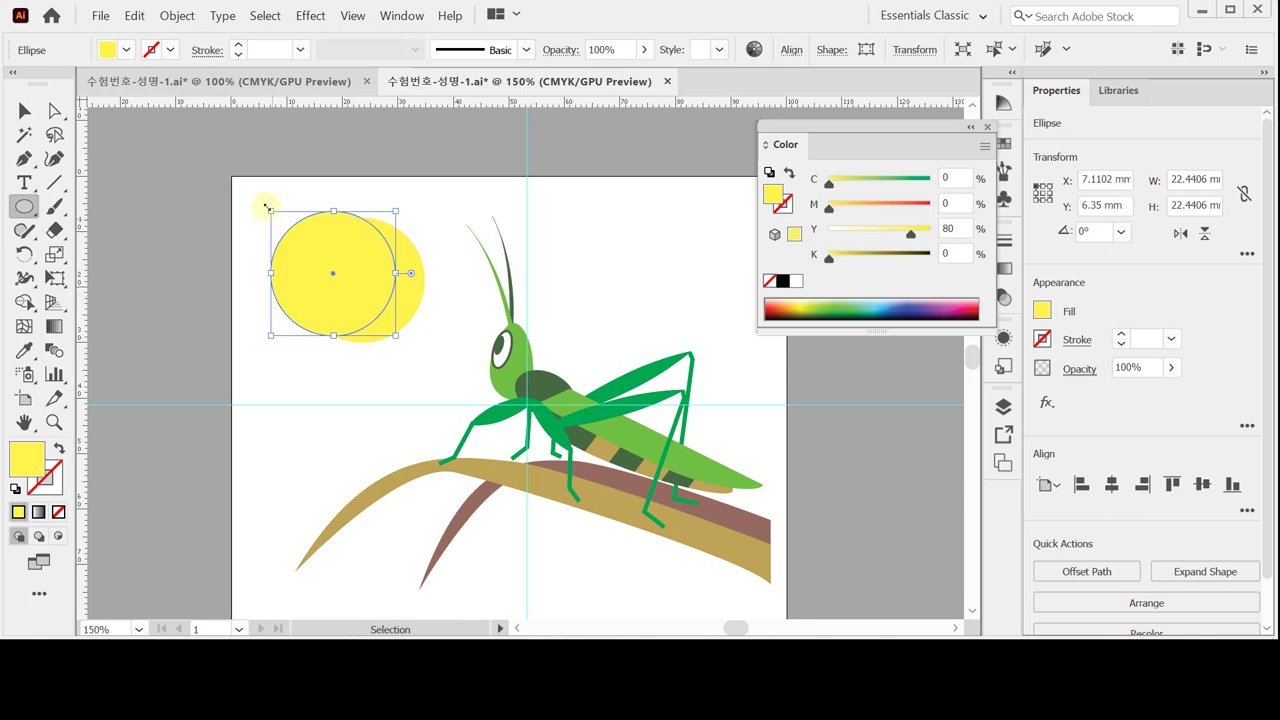
pyautogui.moveTo(271, 211); pyautogui.dragTo(274, 215)
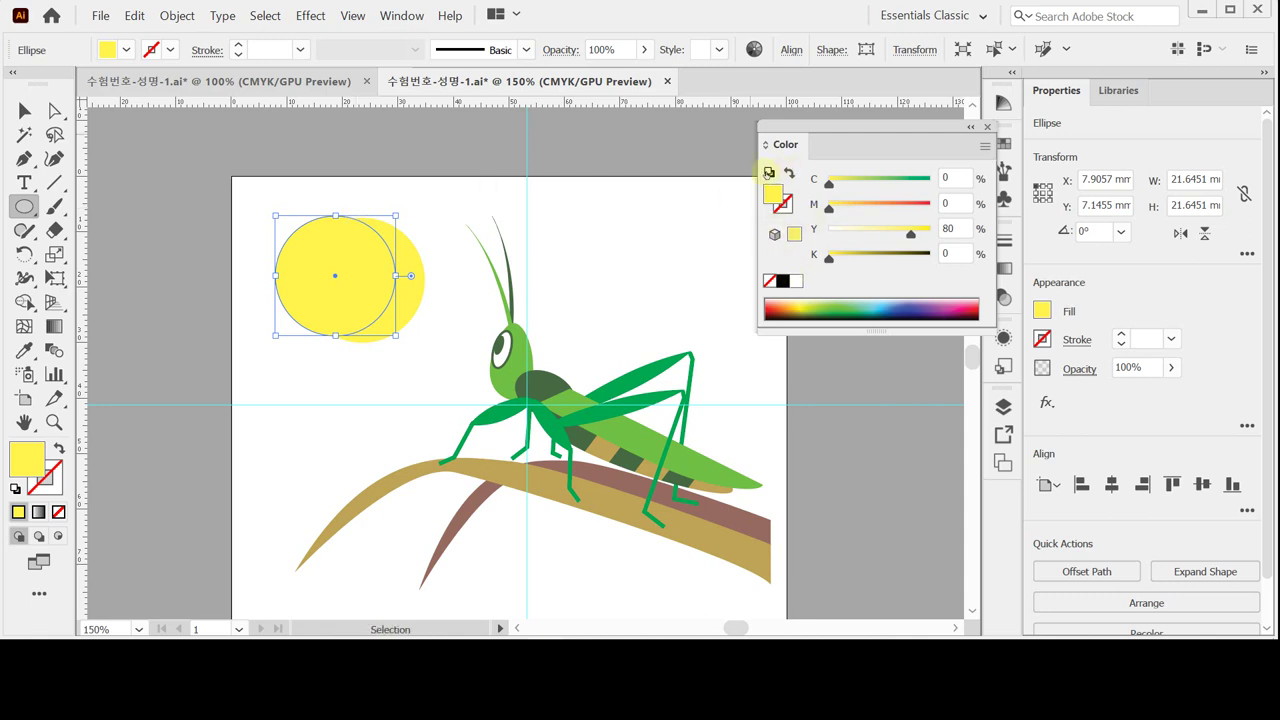
# Step: Give the circle copy the default white fill and black stroke and shift it to about X 7.5 mm, Y 6.7 mm
pyautogui.click(769, 172)
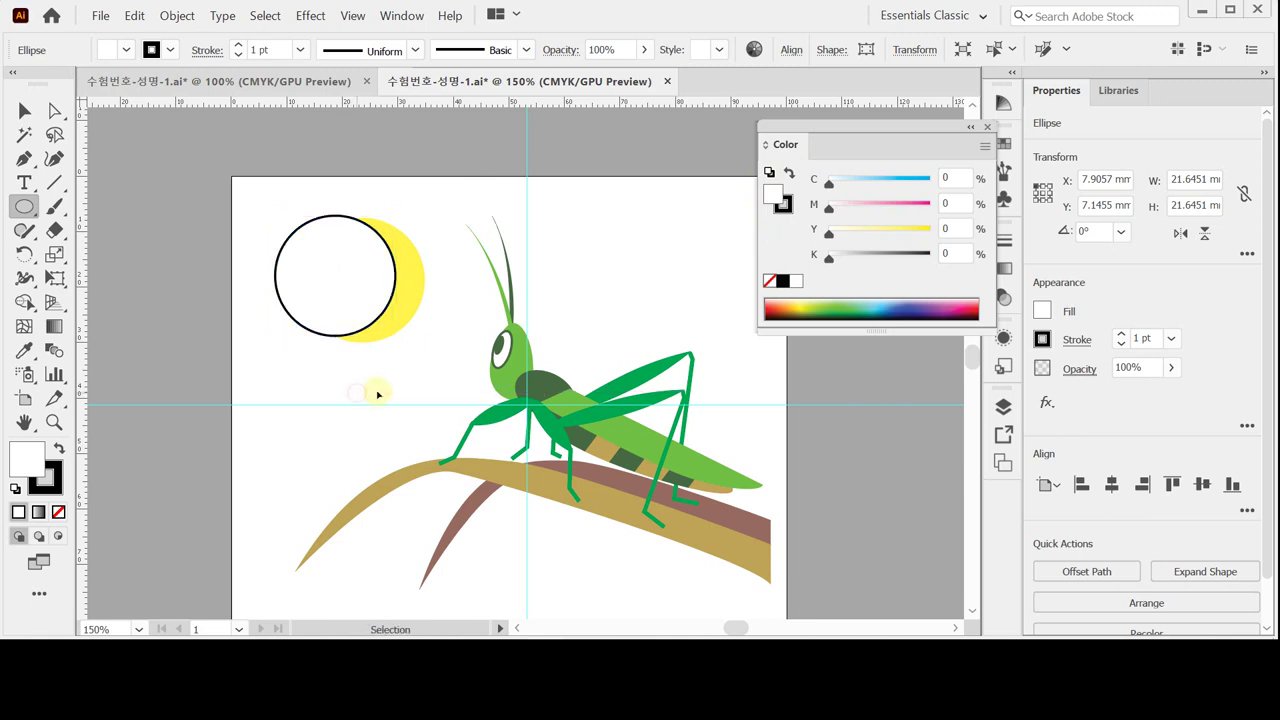
pyautogui.keyDown('ctrl'); pyautogui.click(375, 392); pyautogui.keyUp('ctrl')
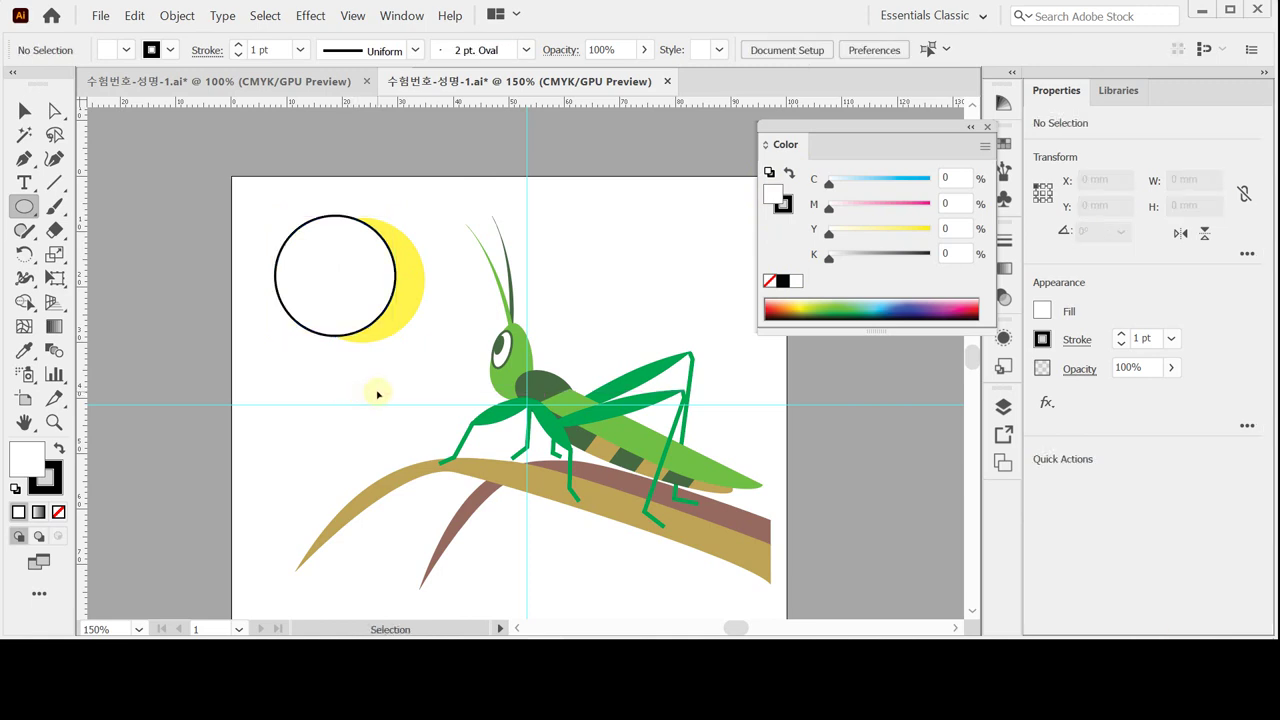
pyautogui.keyDown('ctrl'); pyautogui.click(366, 293); pyautogui.keyUp('ctrl')
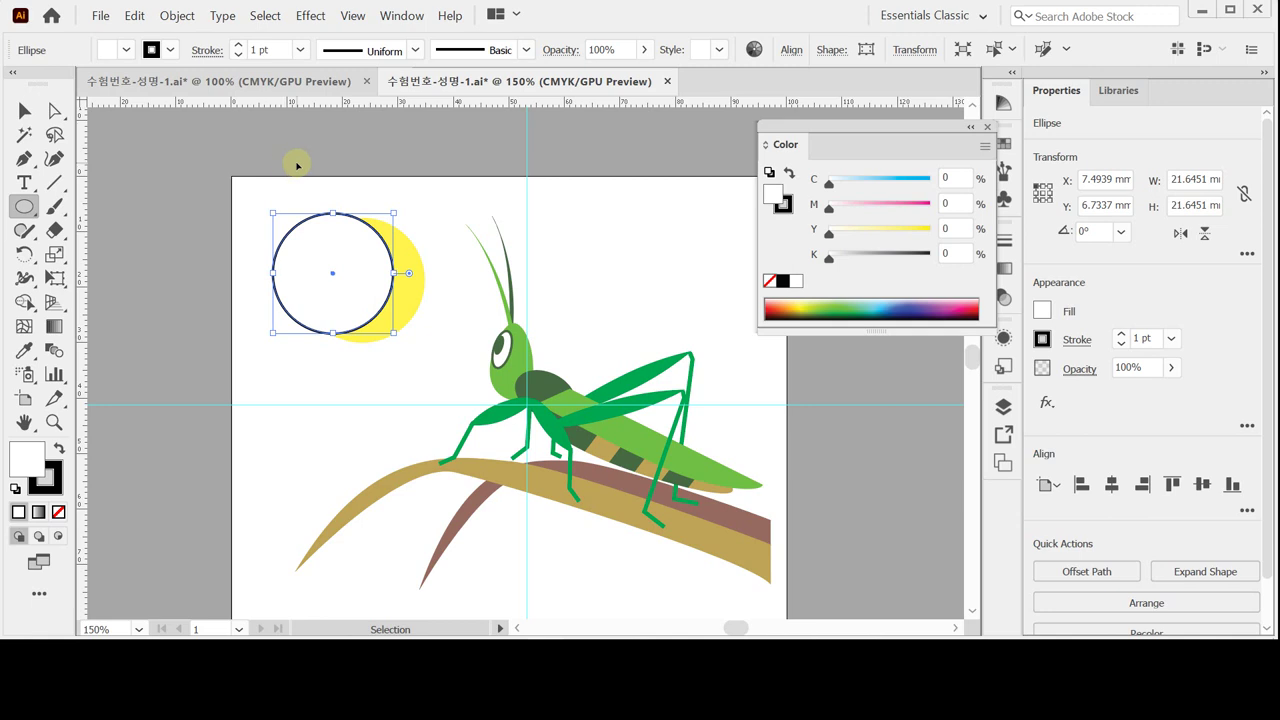
pyautogui.press('Right')
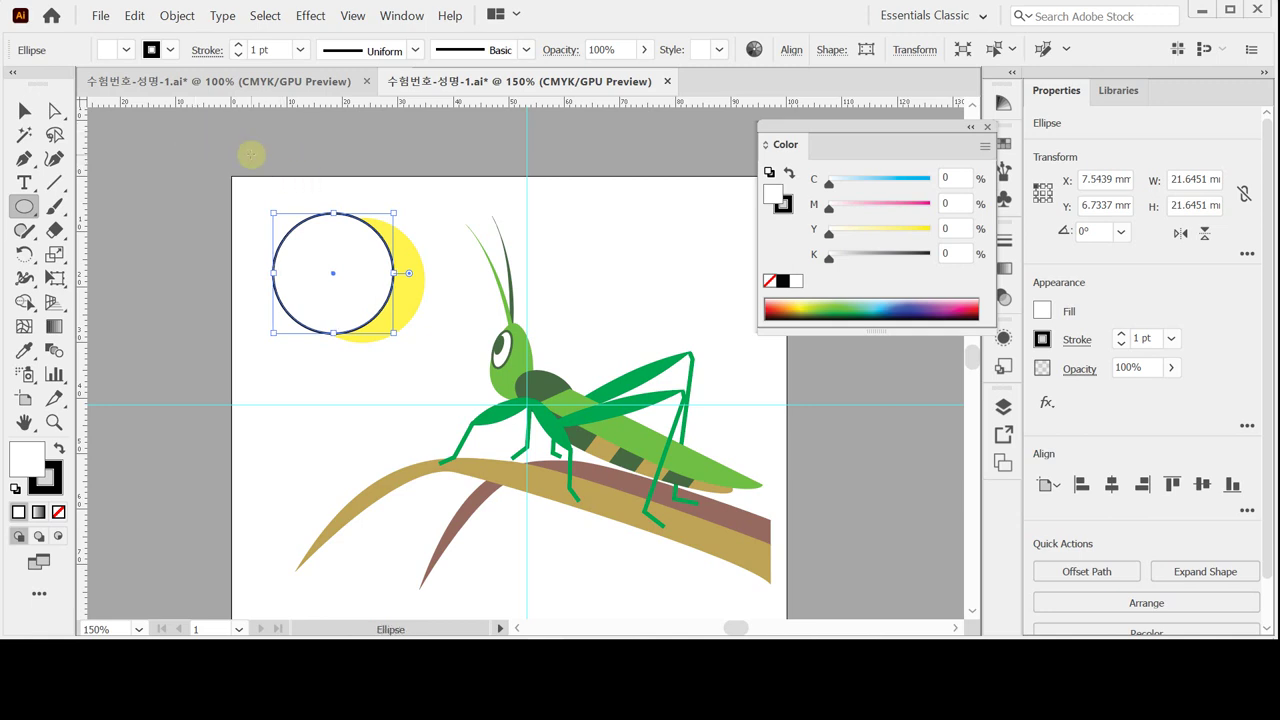
# Step: Select both circles and subtract the white front one with Minus Front to make a yellow crescent moon
pyautogui.click(24, 110)
pyautogui.moveTo(296, 180); pyautogui.dragTo(421, 326)
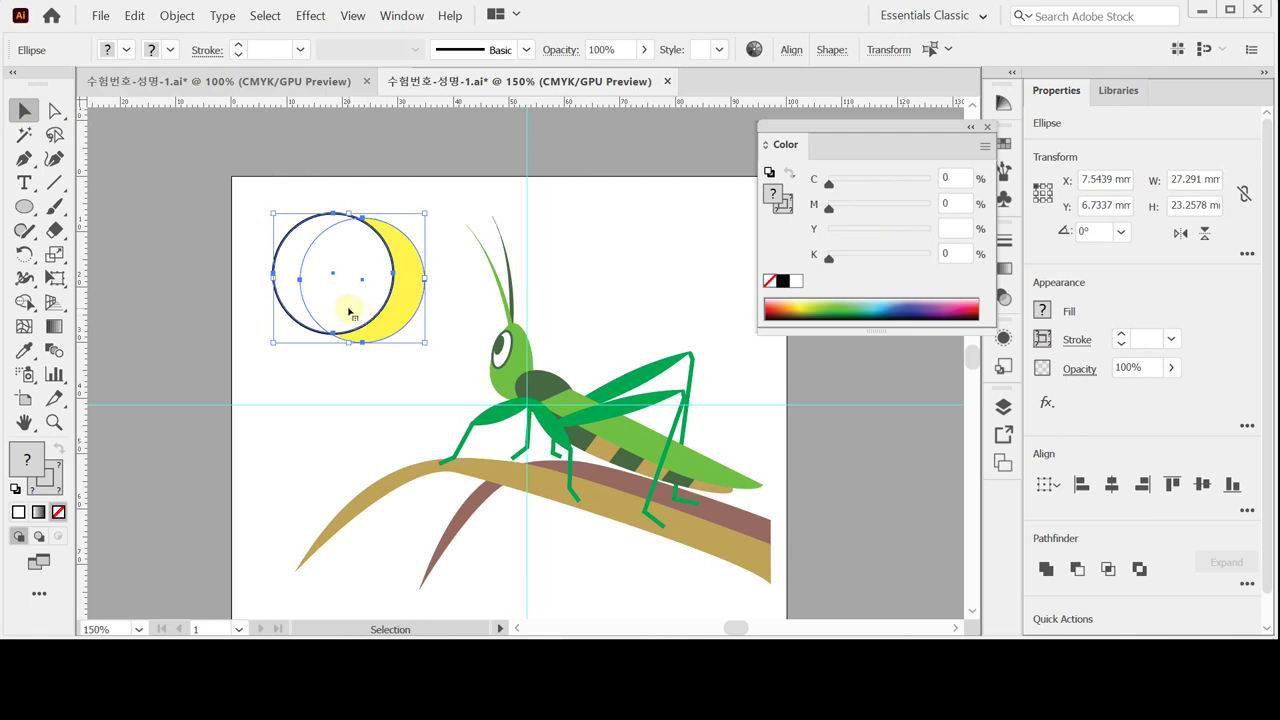
pyautogui.click(386, 374)
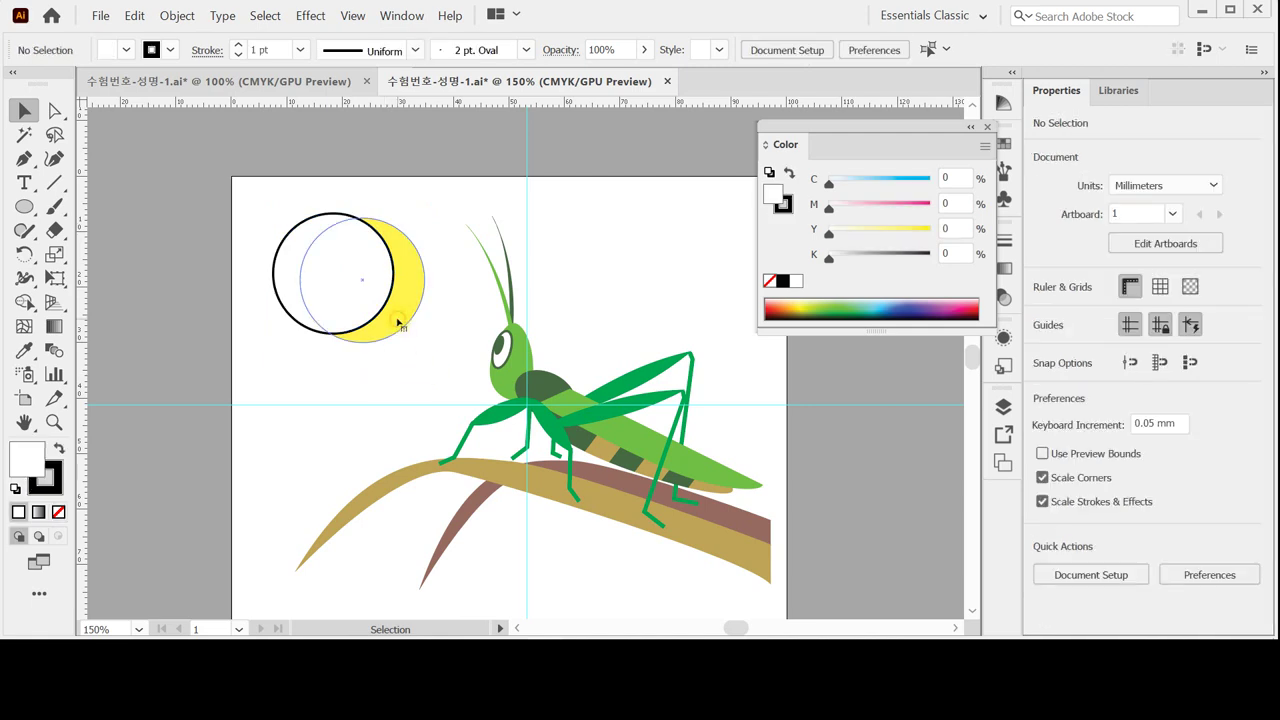
pyautogui.click(296, 276)
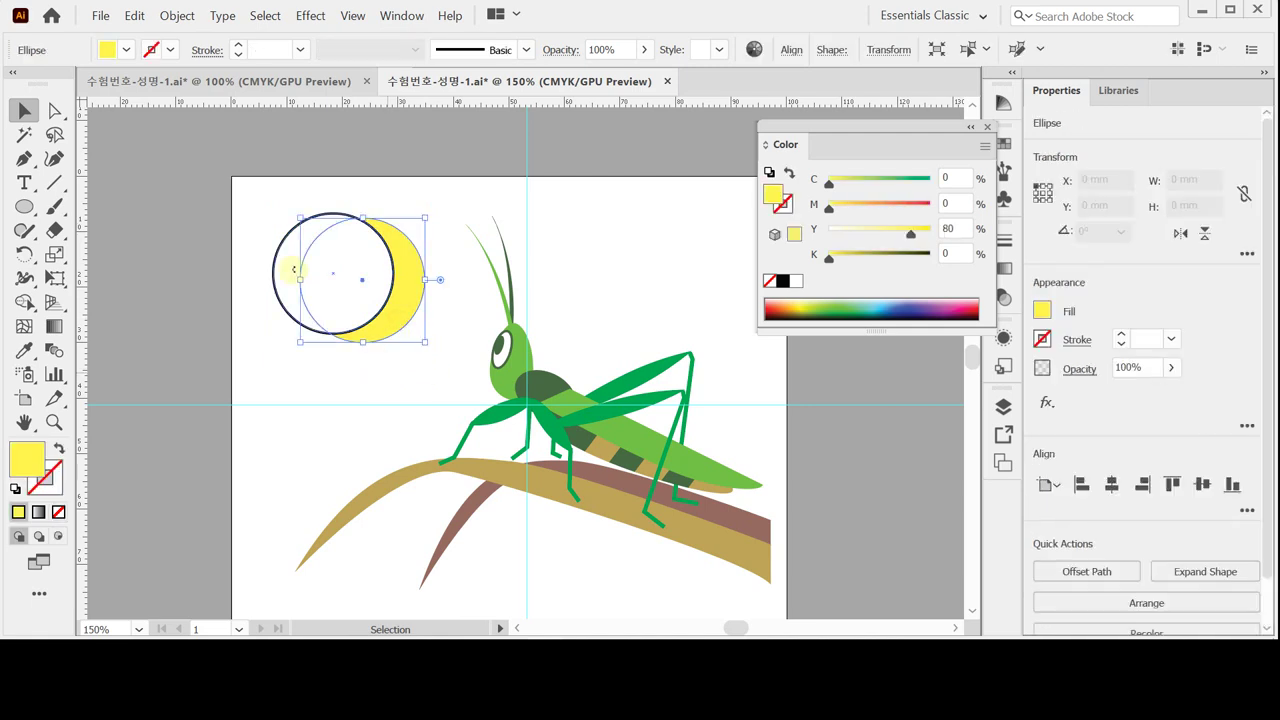
pyautogui.click(287, 267)
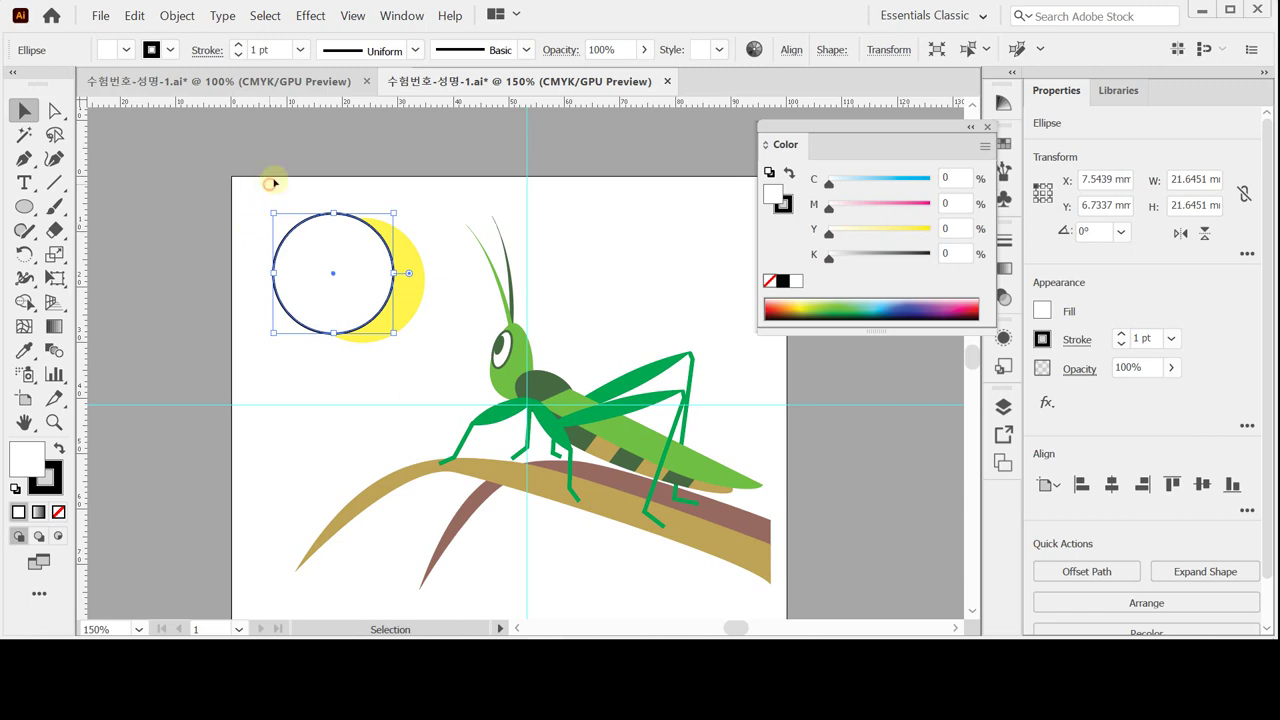
pyautogui.moveTo(308, 185); pyautogui.dragTo(390, 275)
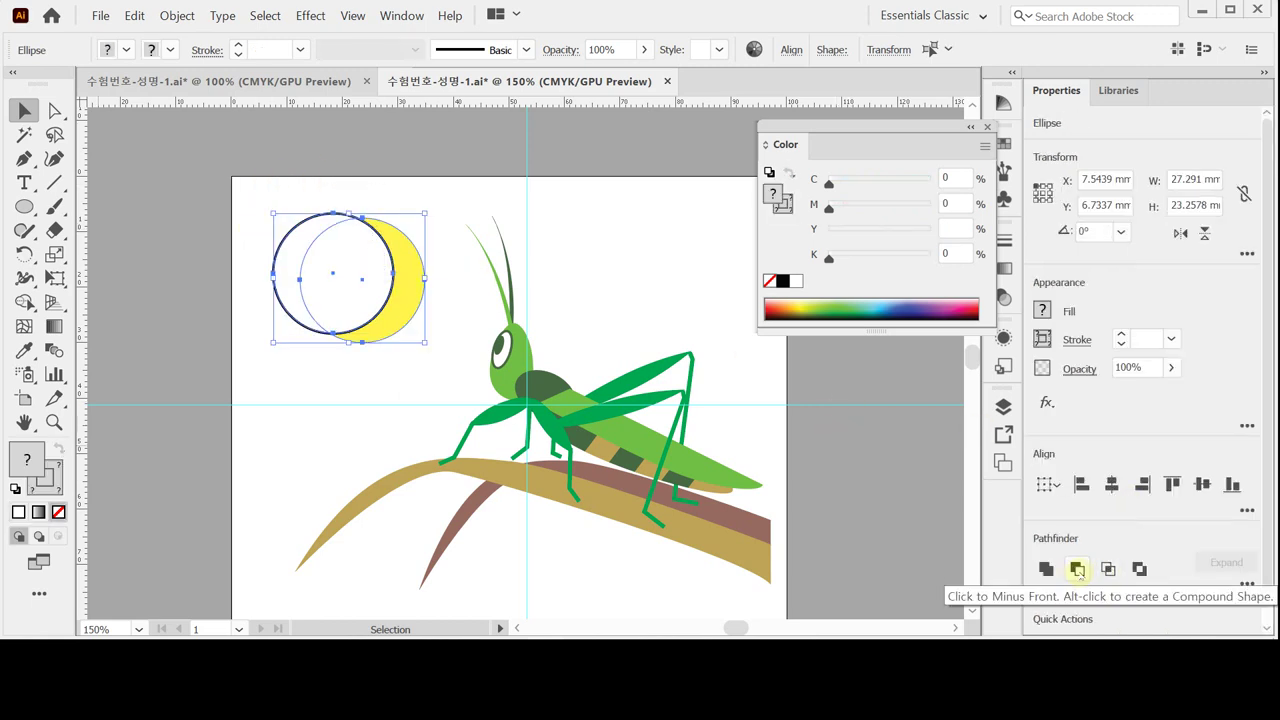
pyautogui.click(1077, 569)
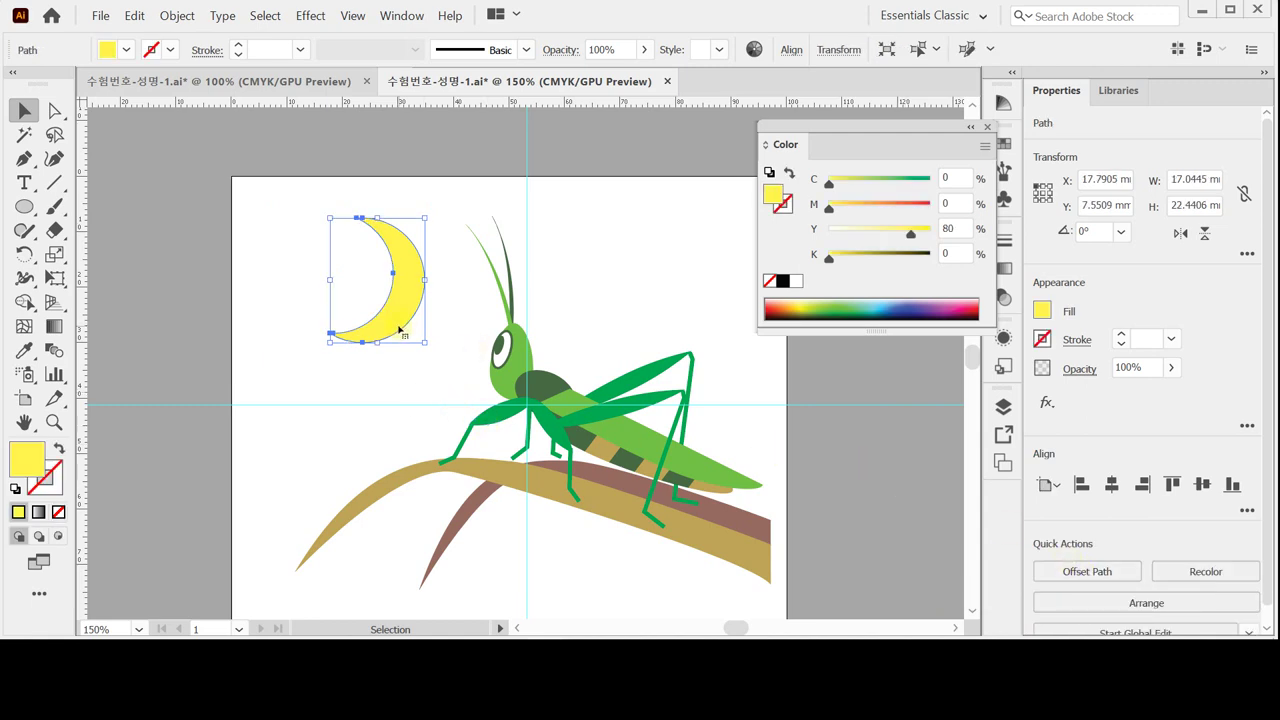
# Step: Enlarge the crescent to about 19.2 × 25.2 mm, place it at about X 14 mm, Y 4.1 mm and deselect it
pyautogui.moveTo(398, 323); pyautogui.dragTo(392, 311)
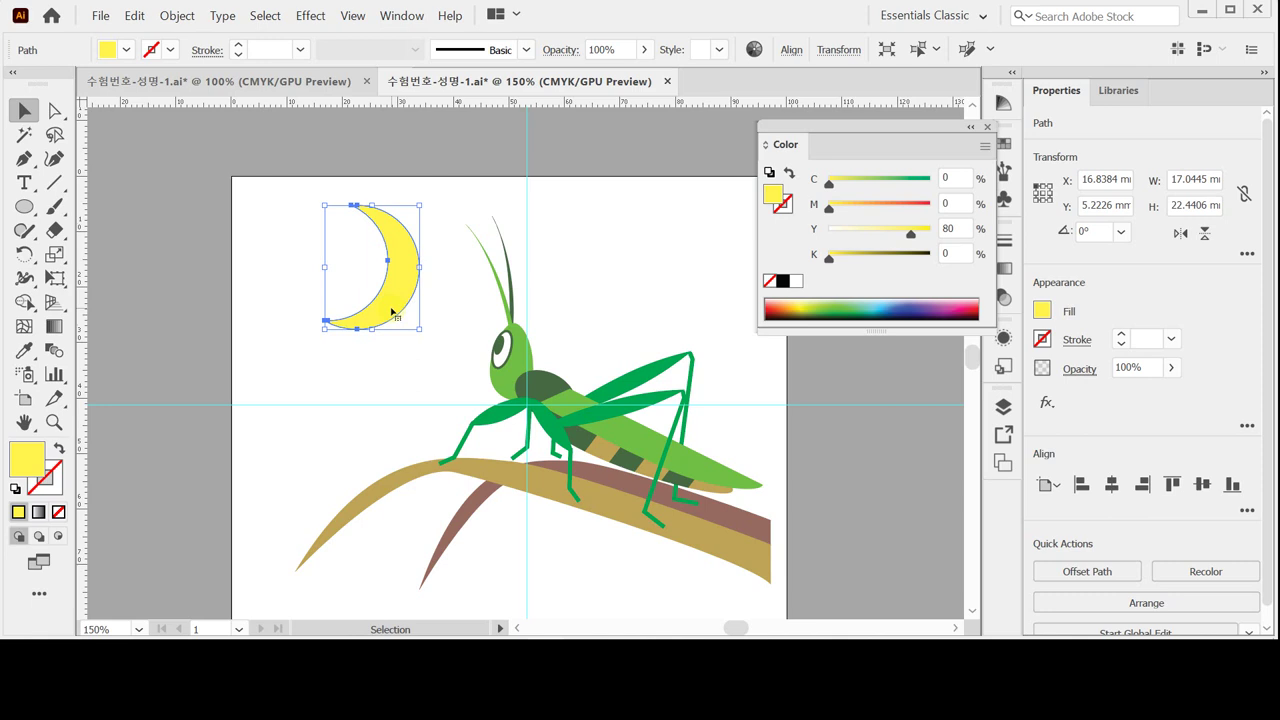
pyautogui.click(327, 327)
pyautogui.moveTo(327, 332); pyautogui.dragTo(355, 328)
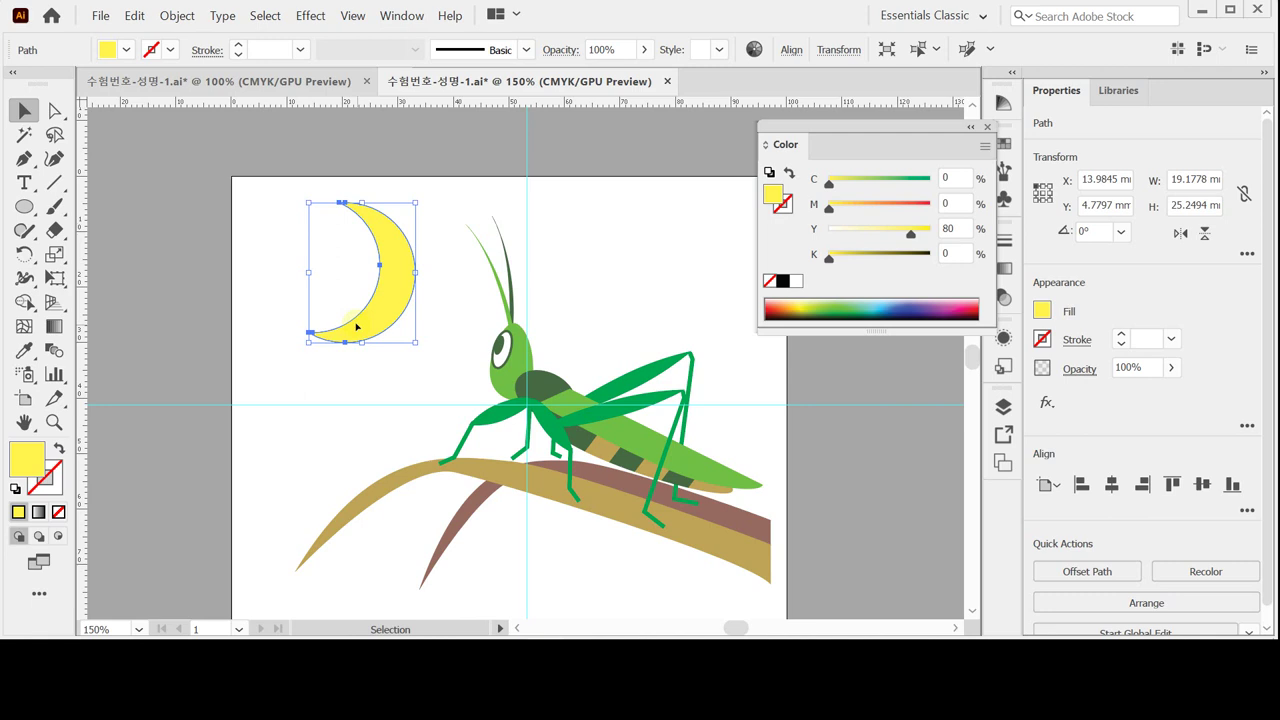
pyautogui.moveTo(356, 326); pyautogui.dragTo(356, 322)
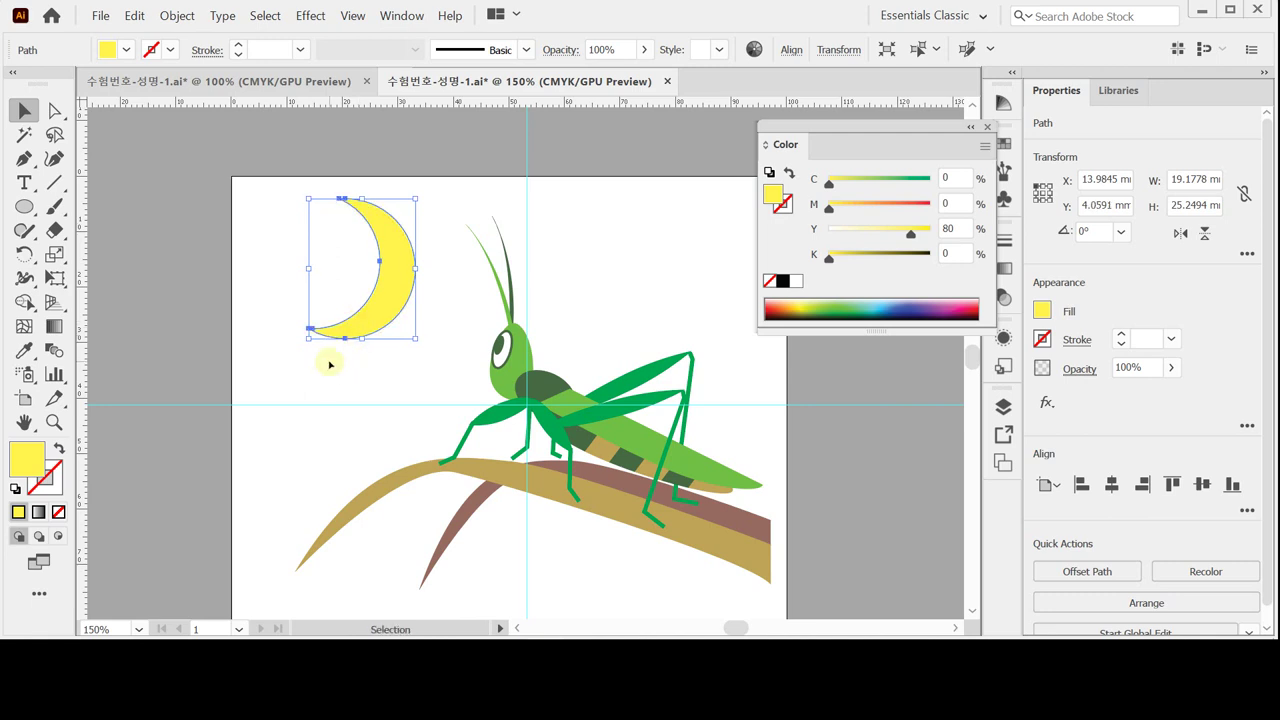
pyautogui.click(330, 358)
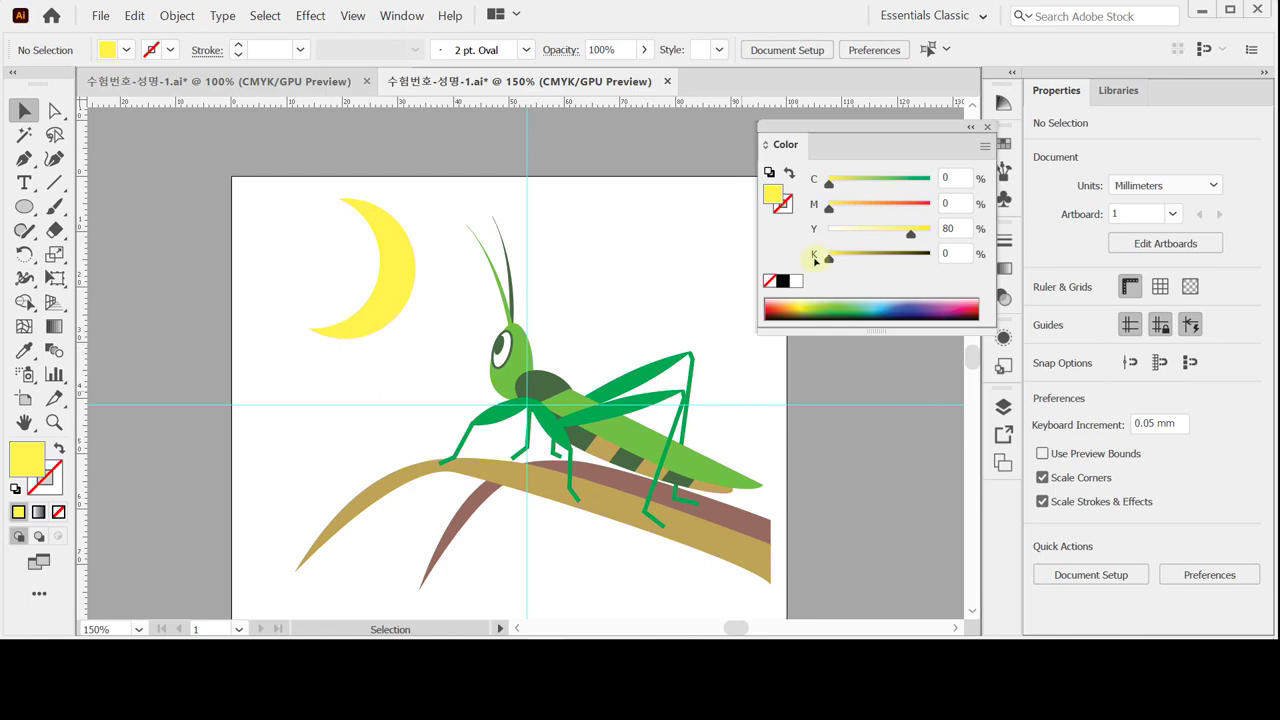
# Step: Reset the Essentials Classic workspace and fit the whole artboard in the view
pyautogui.click(925, 15)
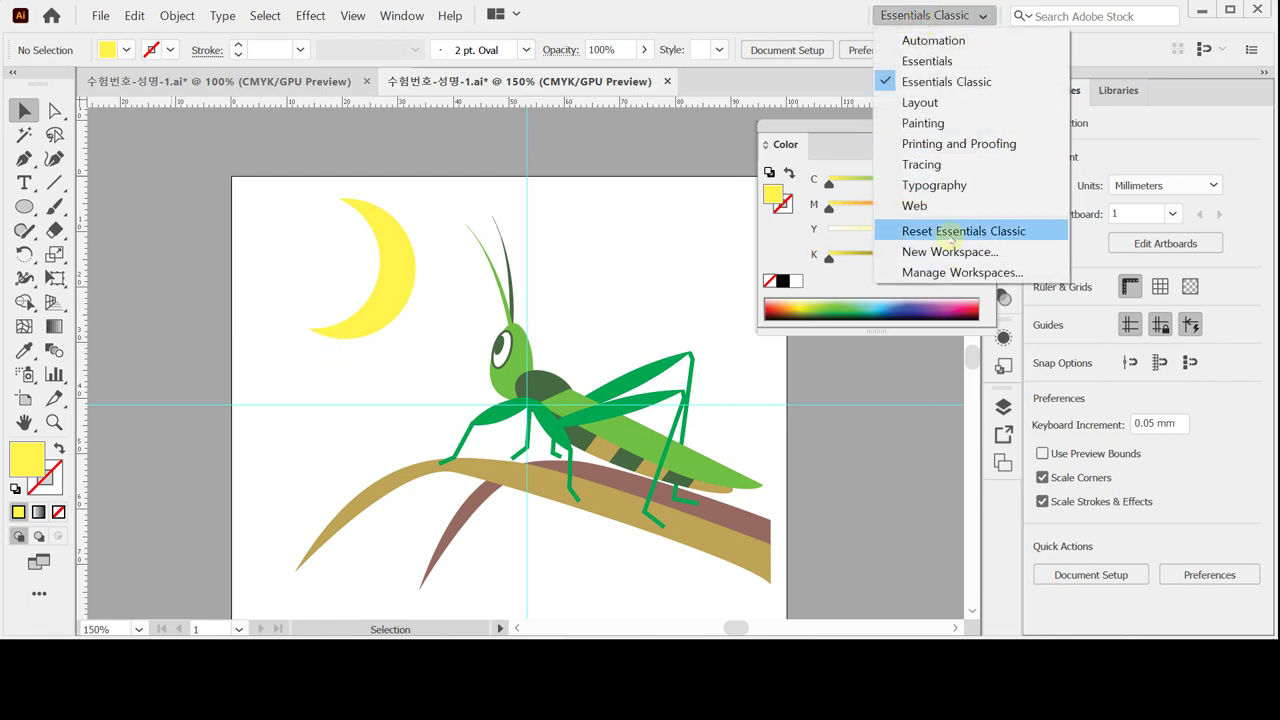
pyautogui.click(947, 235)
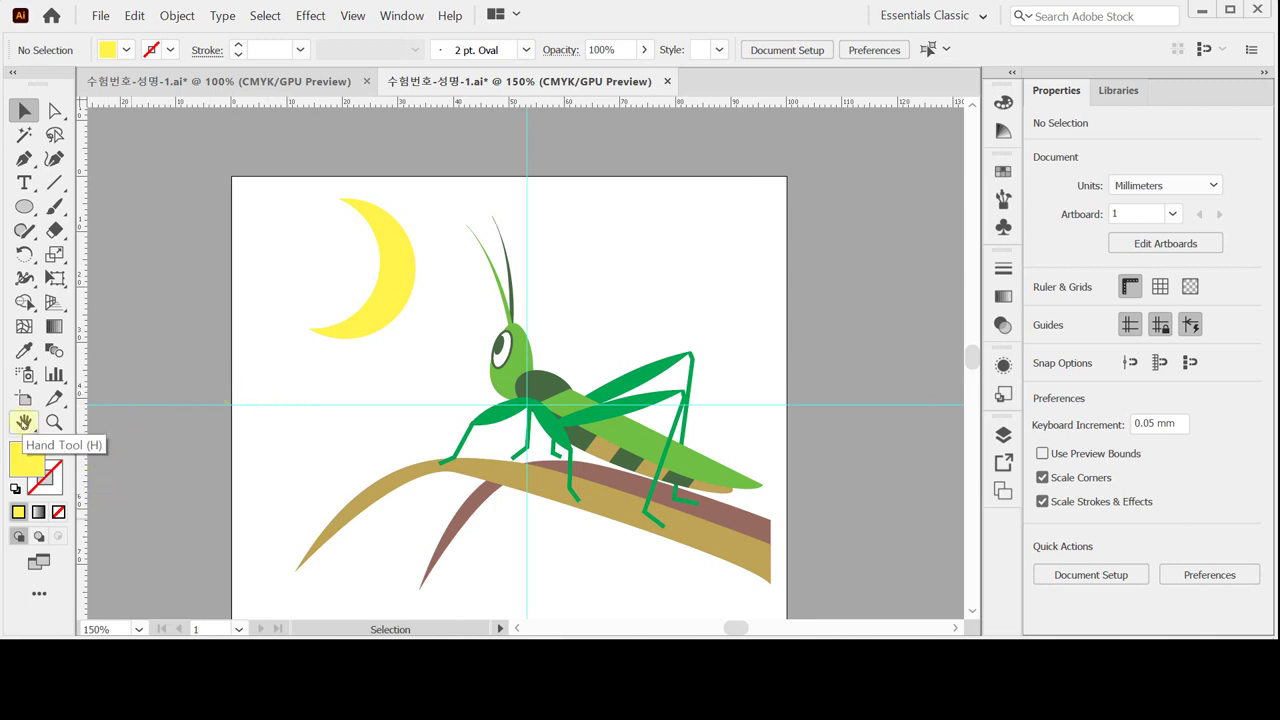
pyautogui.click(24, 422)
pyautogui.doubleClick(24, 422)
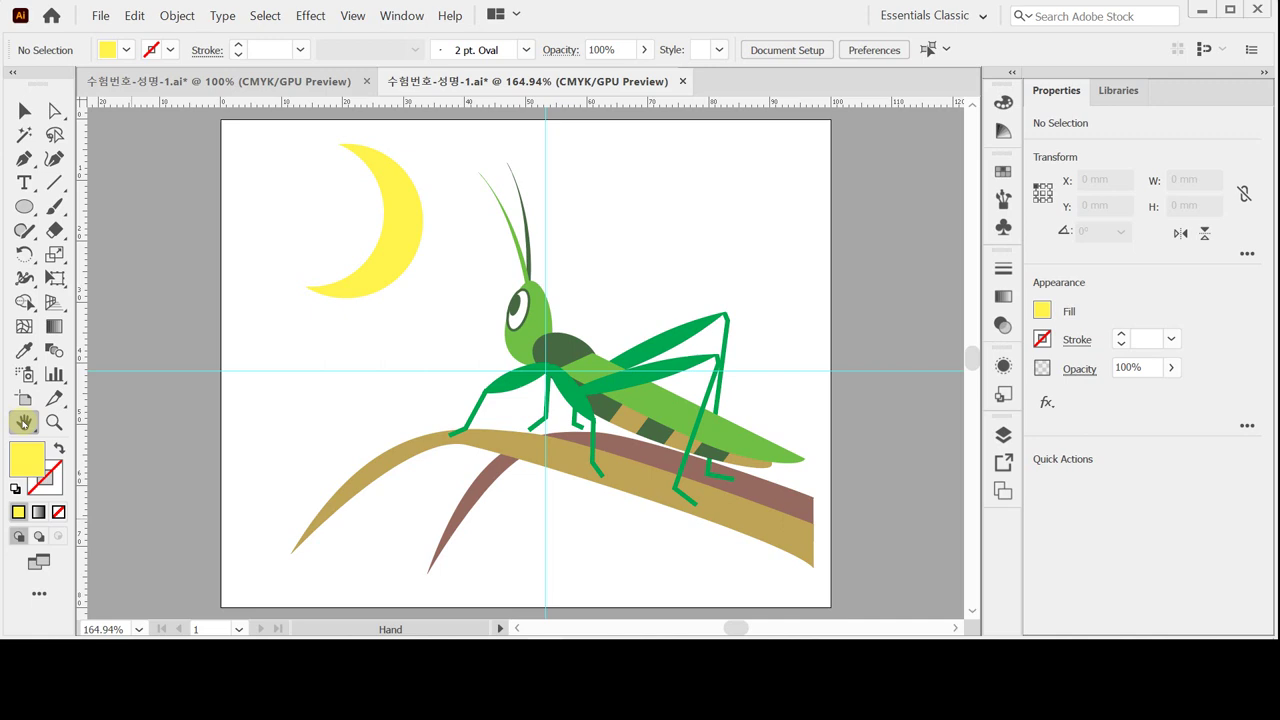
# Step: Nudge the grasshopper group slightly down so its feet sit closer to the branches, and deselect it
pyautogui.click(24, 110)
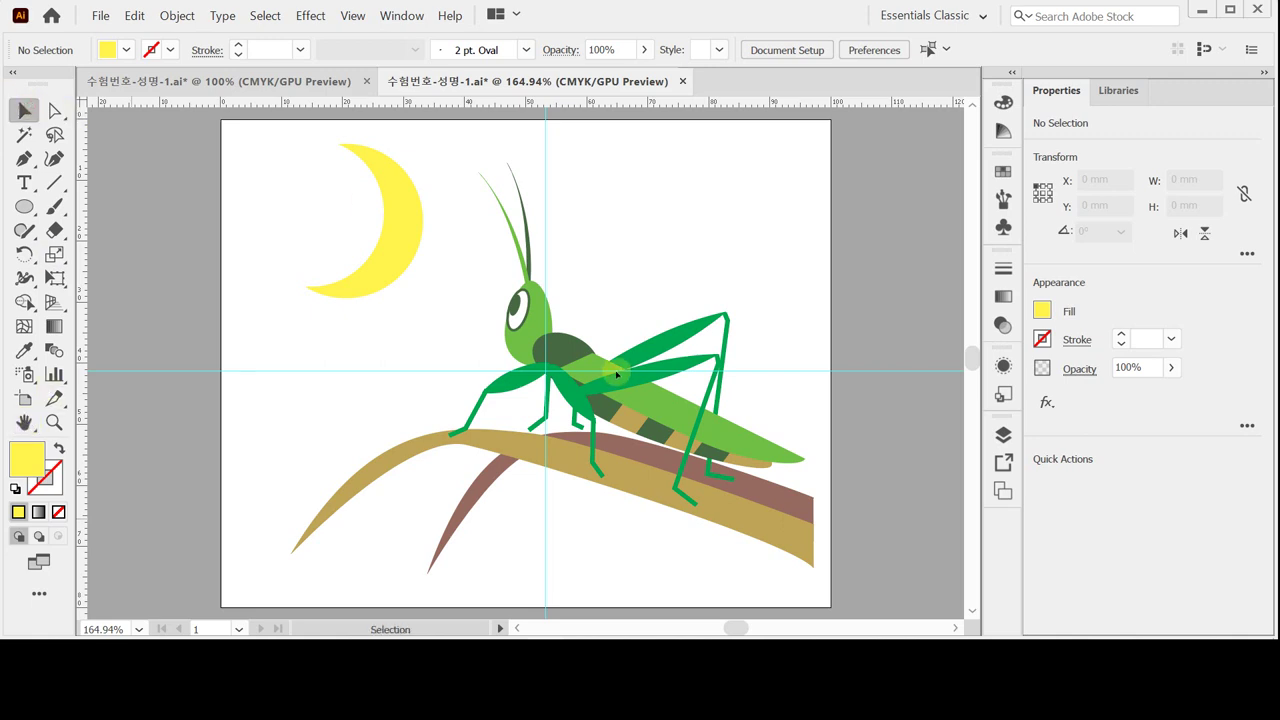
pyautogui.click(585, 374)
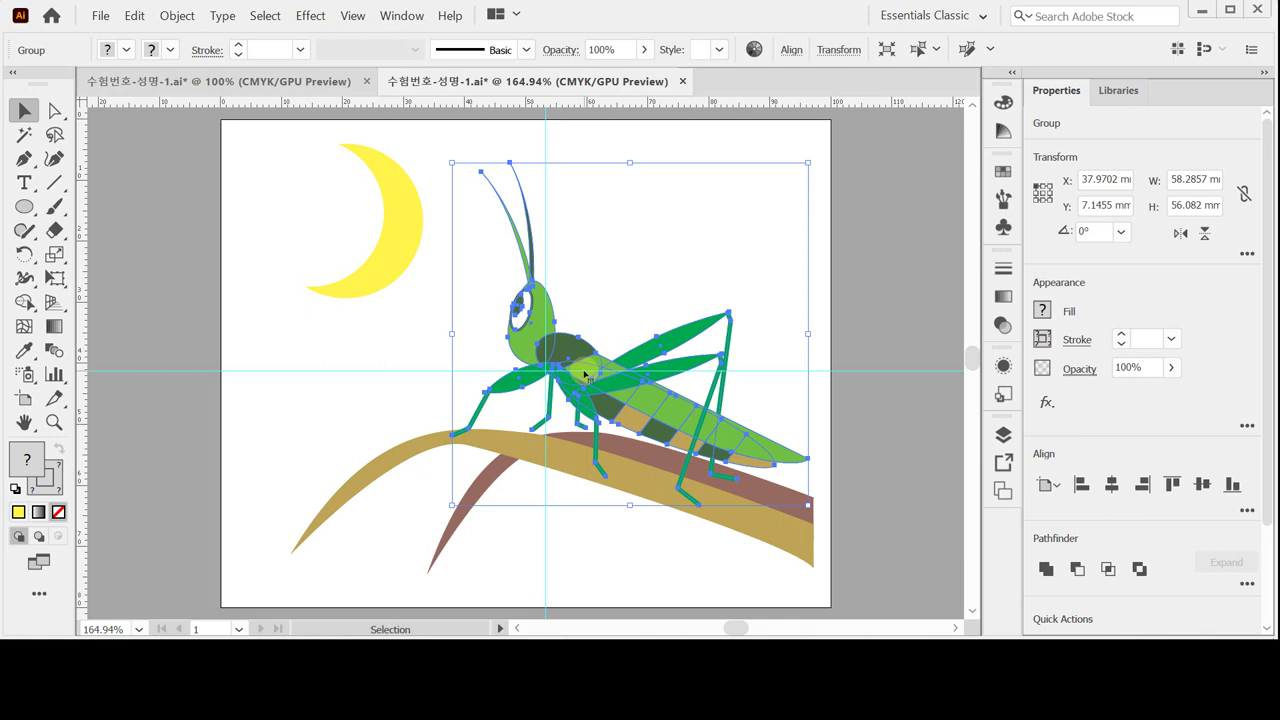
pyautogui.press('Down')
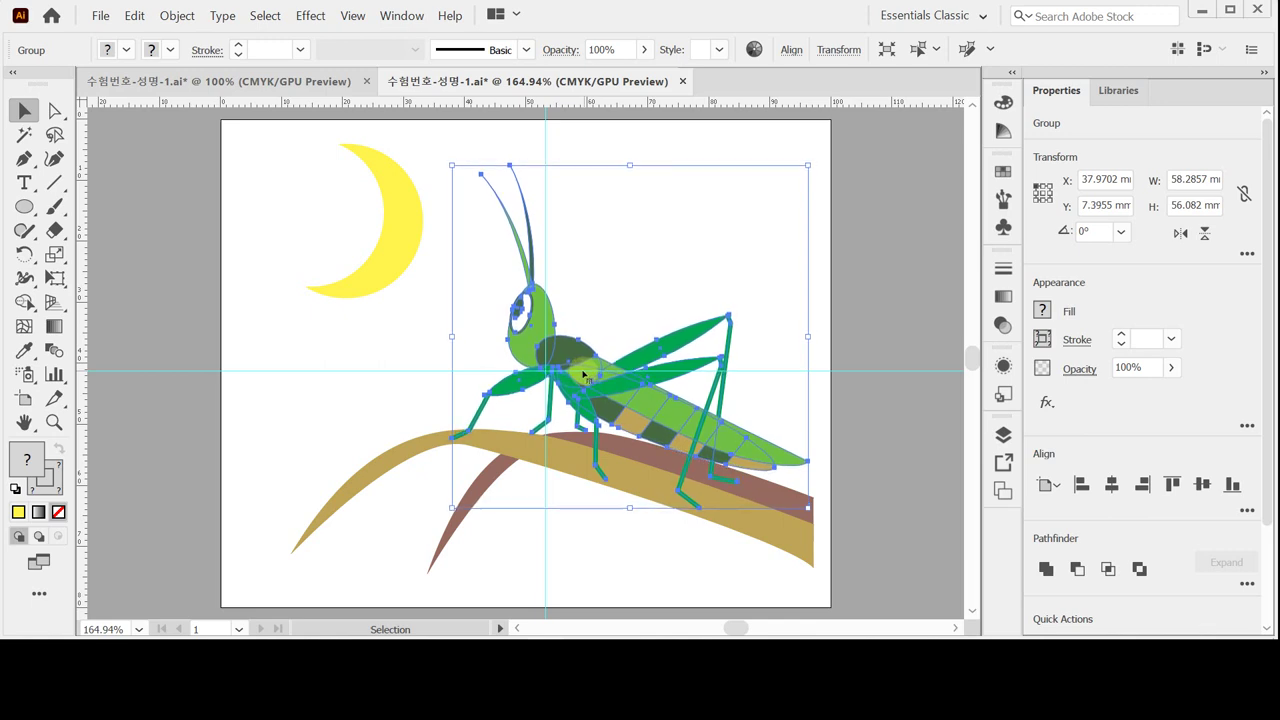
pyautogui.press('Down')
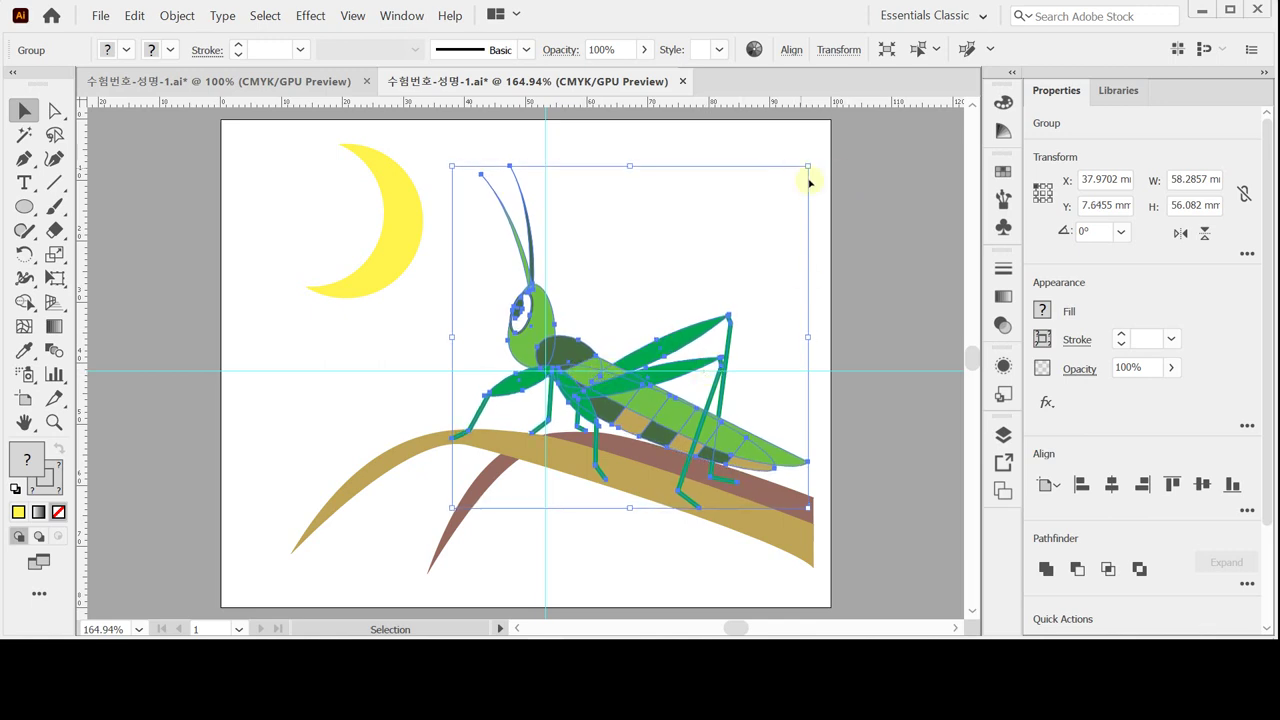
pyautogui.press('Up')
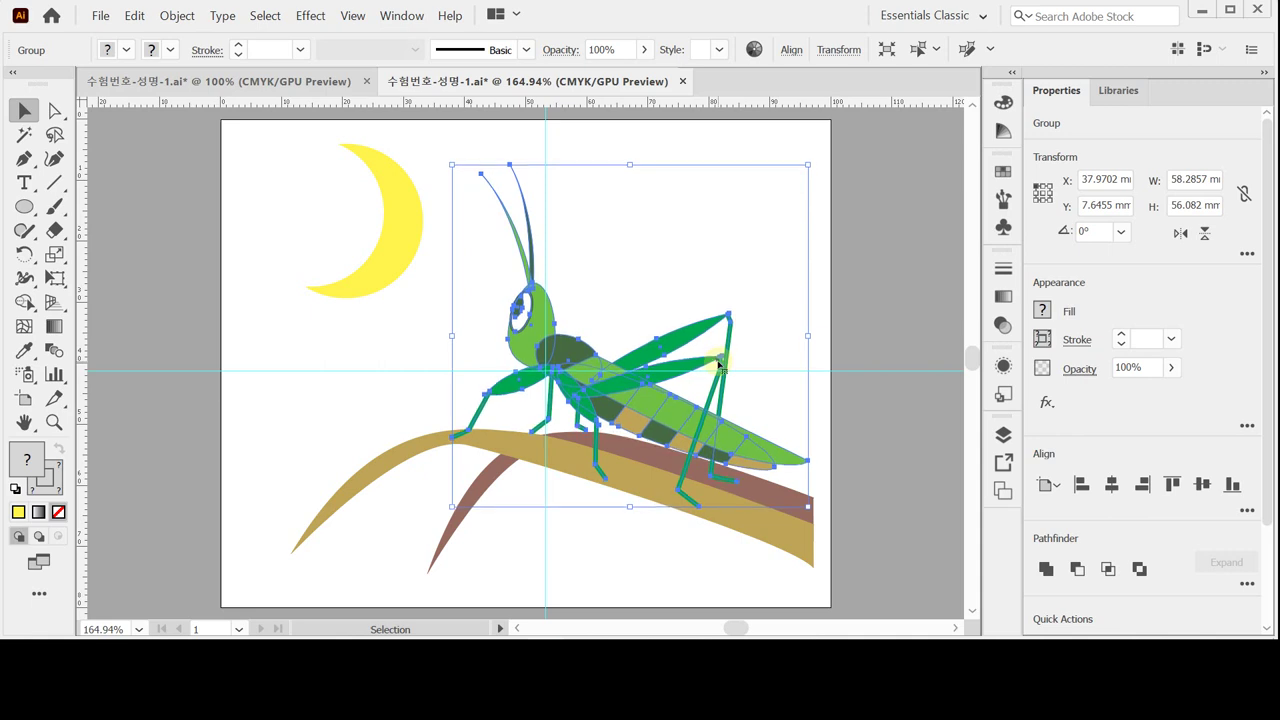
pyautogui.click(364, 362)
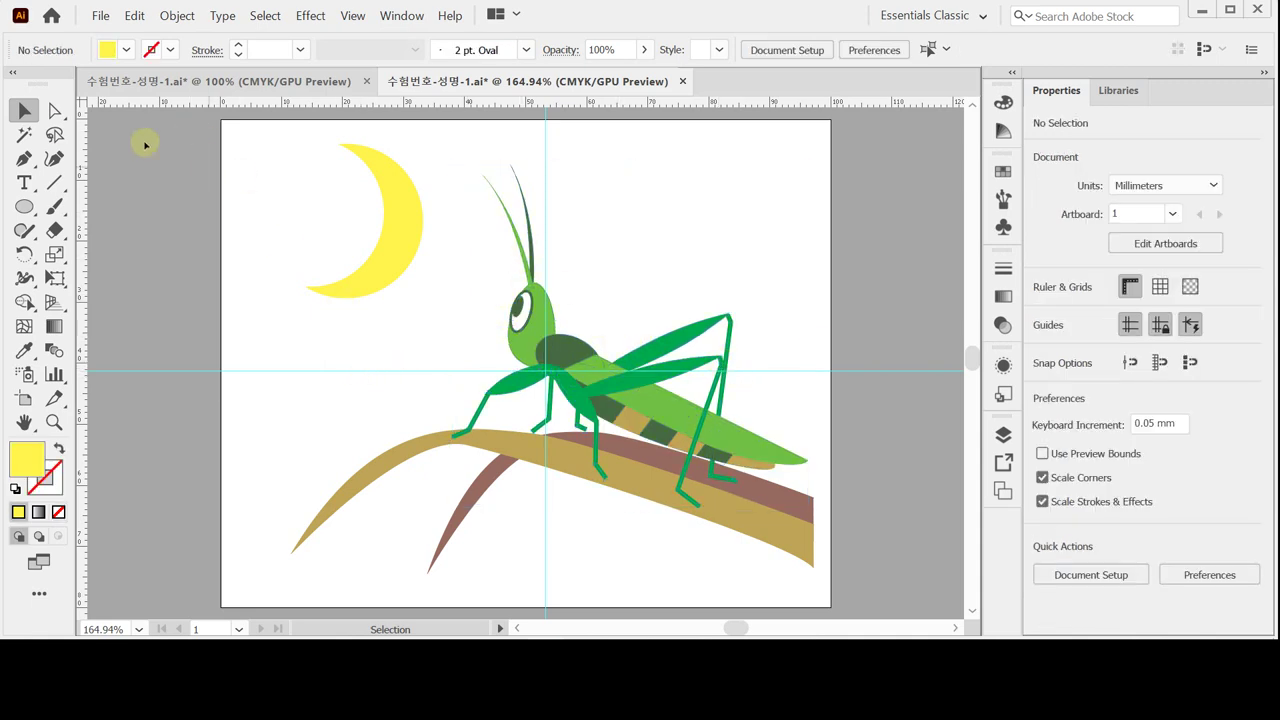
# Step: Move the end anchor points of the two feet hovering above the branches down with Direct Selection so they touch the branches
pyautogui.click(54, 110)
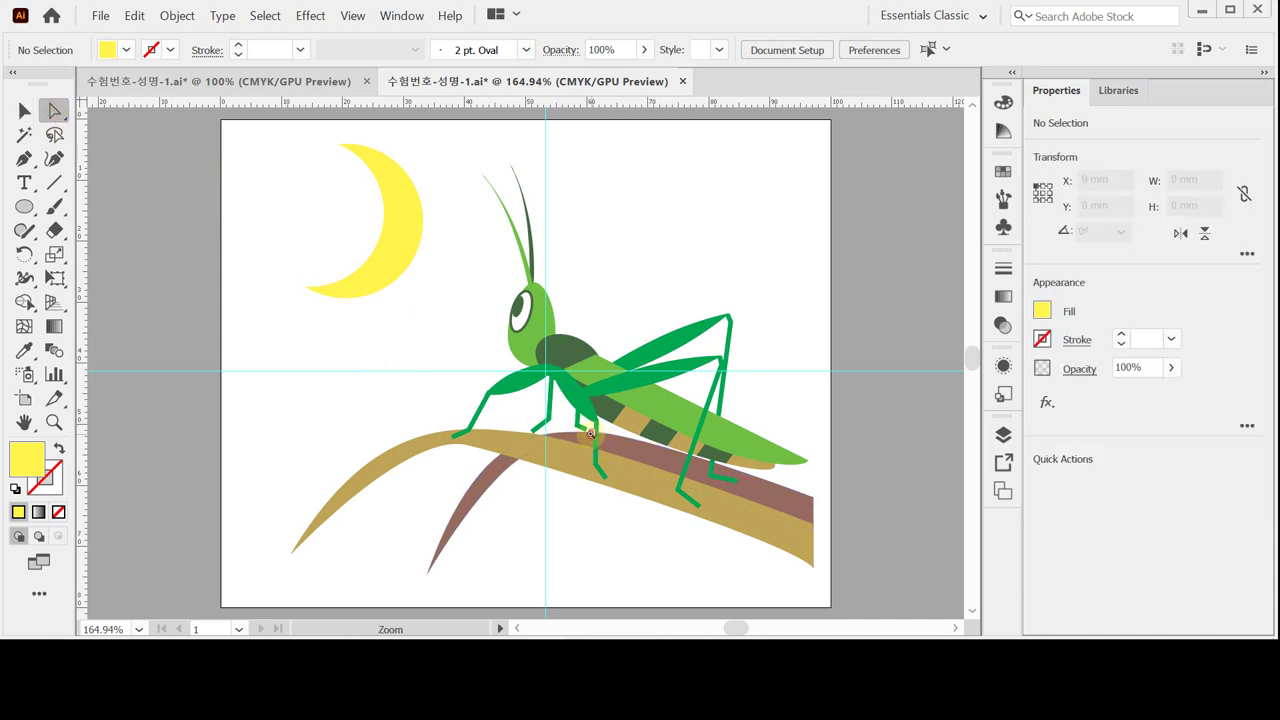
pyautogui.scroll(2, 604, 441)
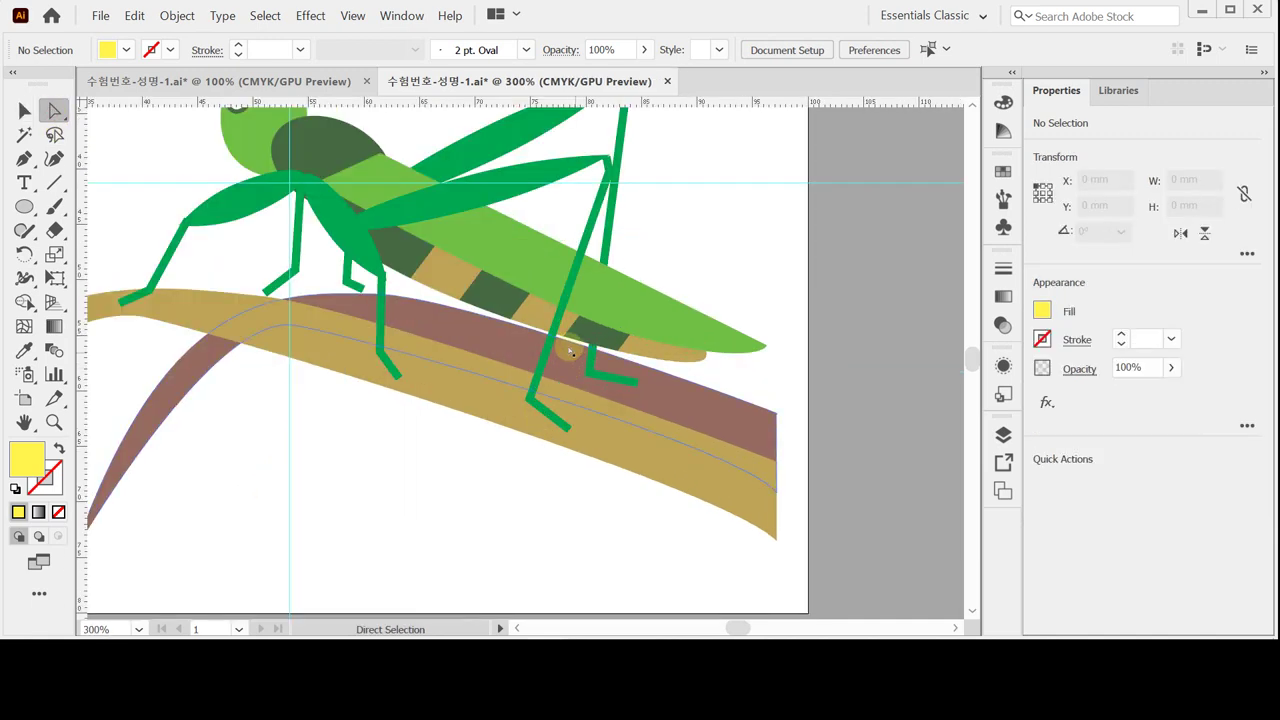
pyautogui.click(451, 339)
pyautogui.click(480, 332)
pyautogui.scroll(1, 430, 310)
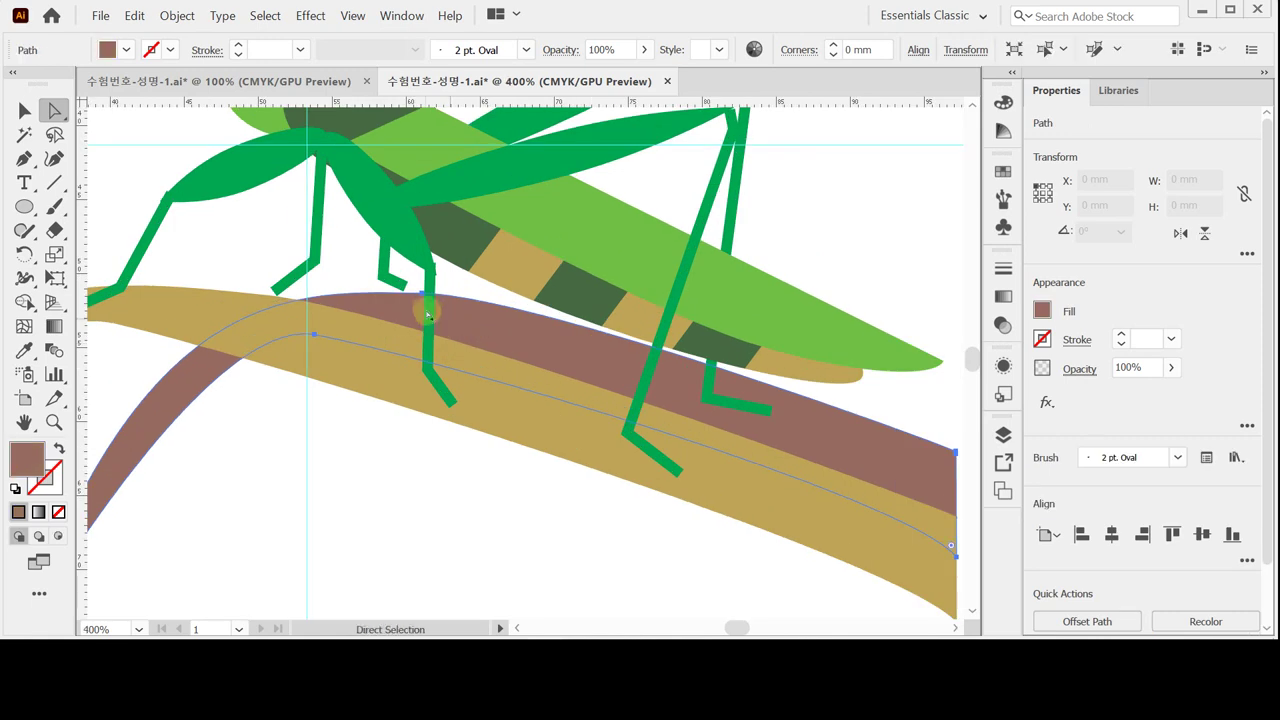
pyautogui.scroll(1, 440, 310)
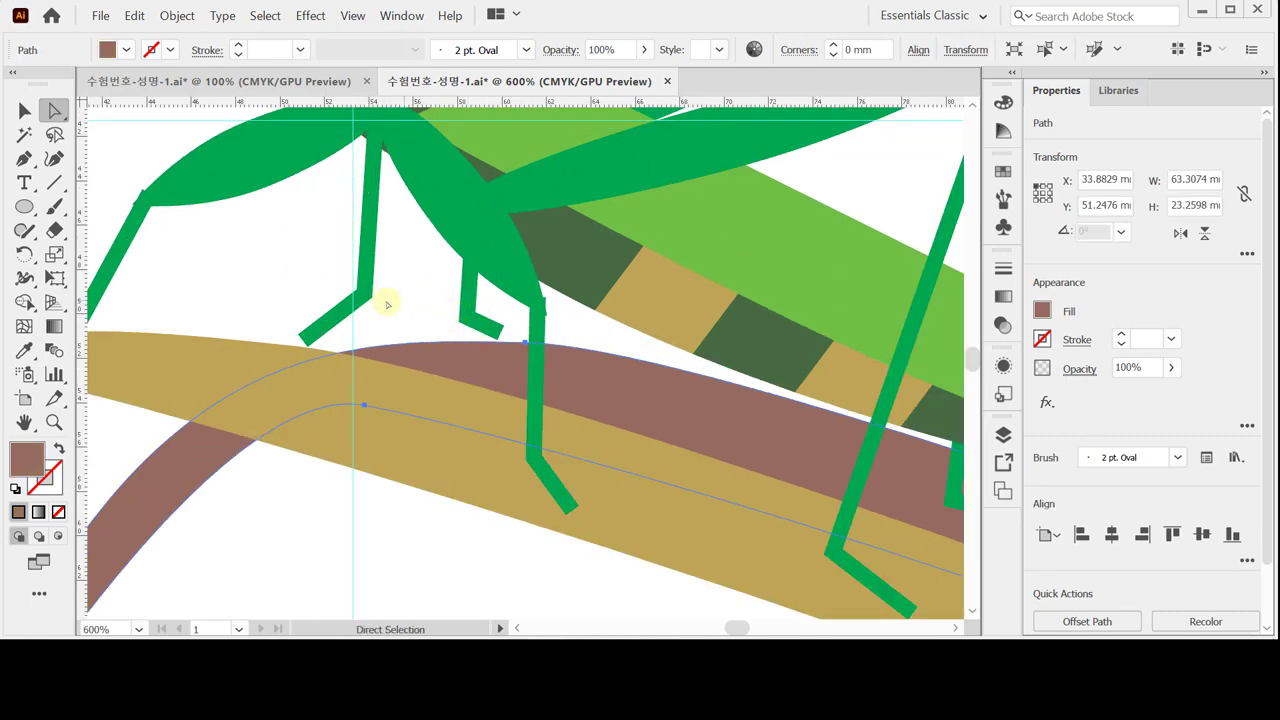
pyautogui.click(498, 328)
pyautogui.moveTo(498, 328); pyautogui.dragTo(510, 342)
pyautogui.click(306, 337)
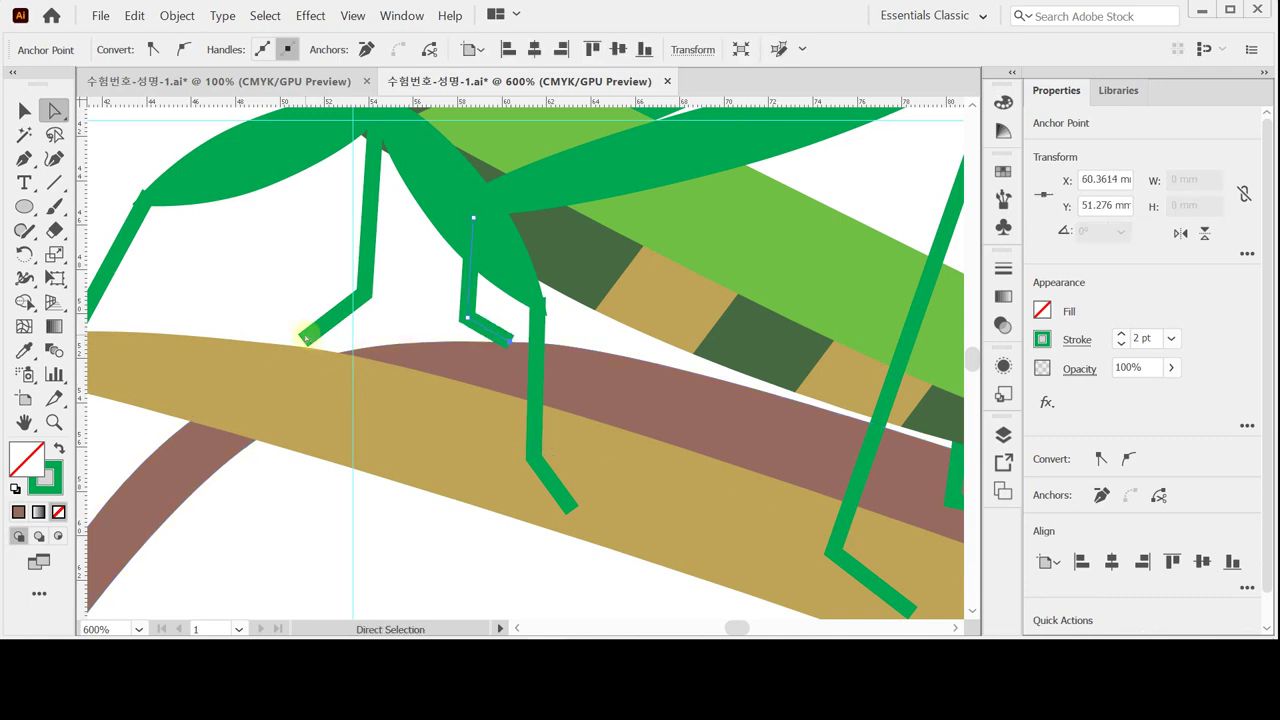
pyautogui.moveTo(306, 337); pyautogui.dragTo(299, 352)
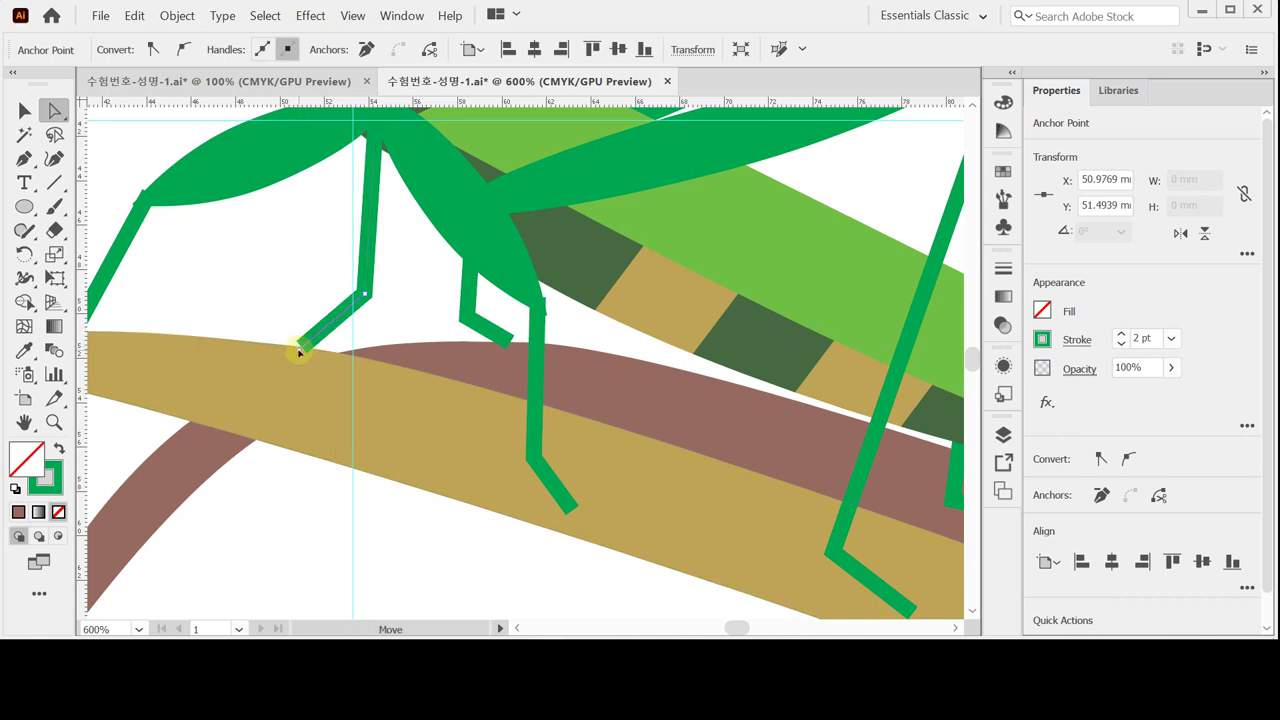
# Step: Move the end and knee anchor points of the short middle leg down onto the brown branch, with the end at about X 60.5 mm, Y 51.8 mm
pyautogui.click(463, 321)
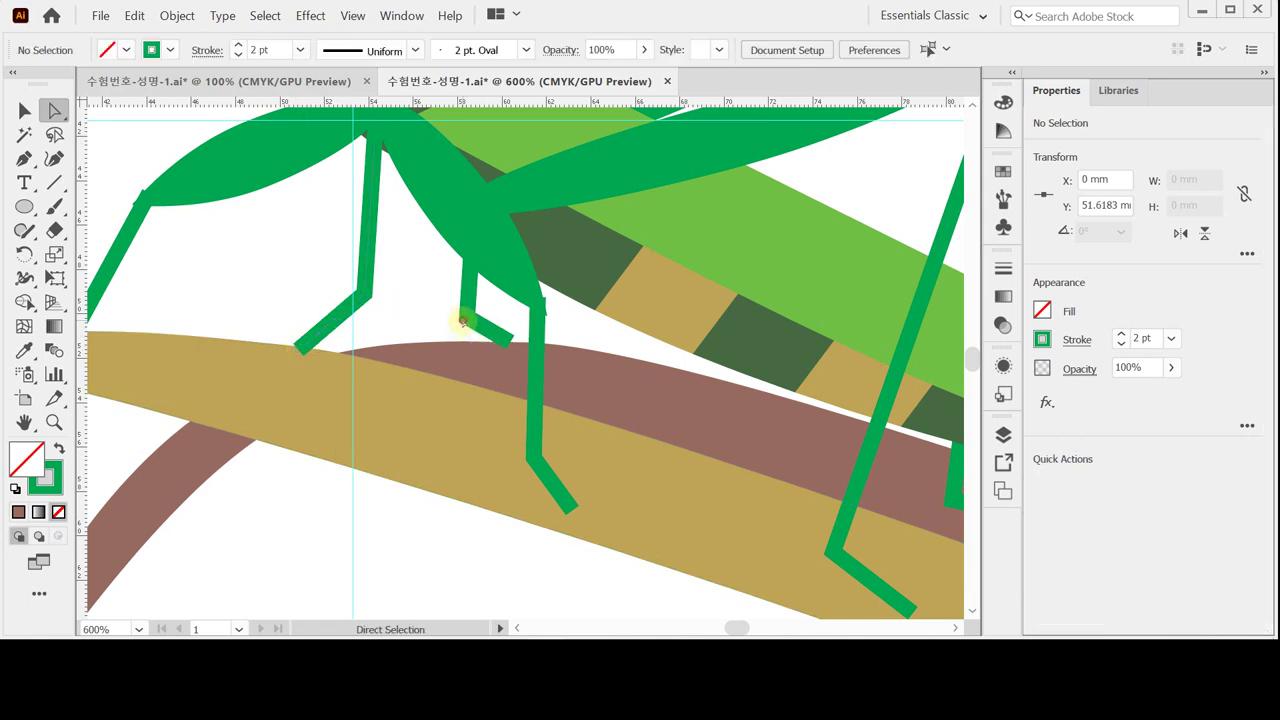
pyautogui.click(466, 321)
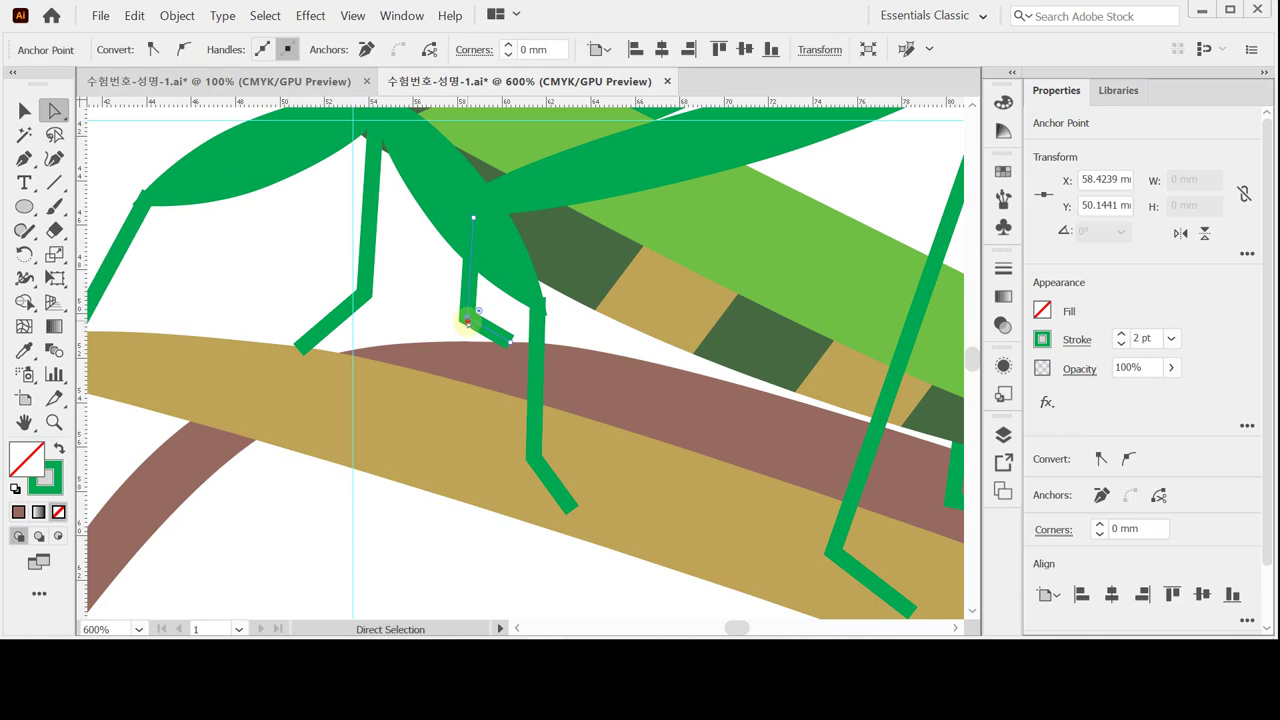
pyautogui.click(472, 340)
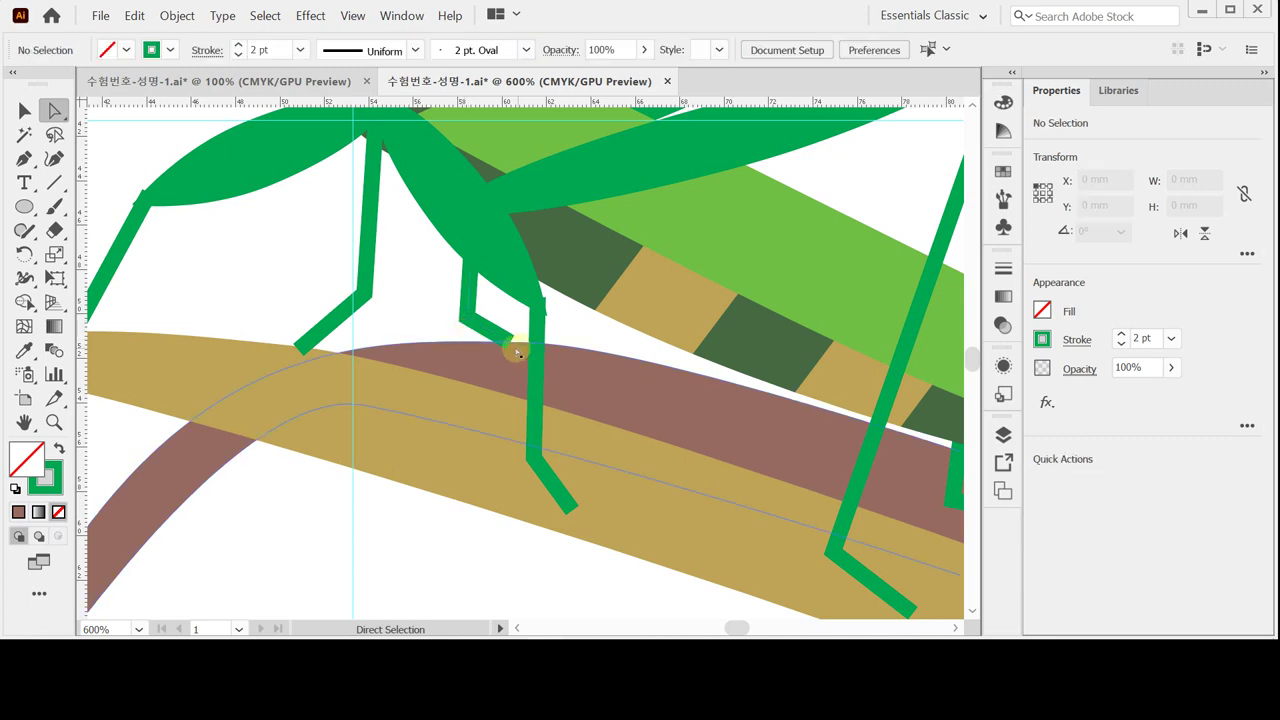
pyautogui.click(509, 350)
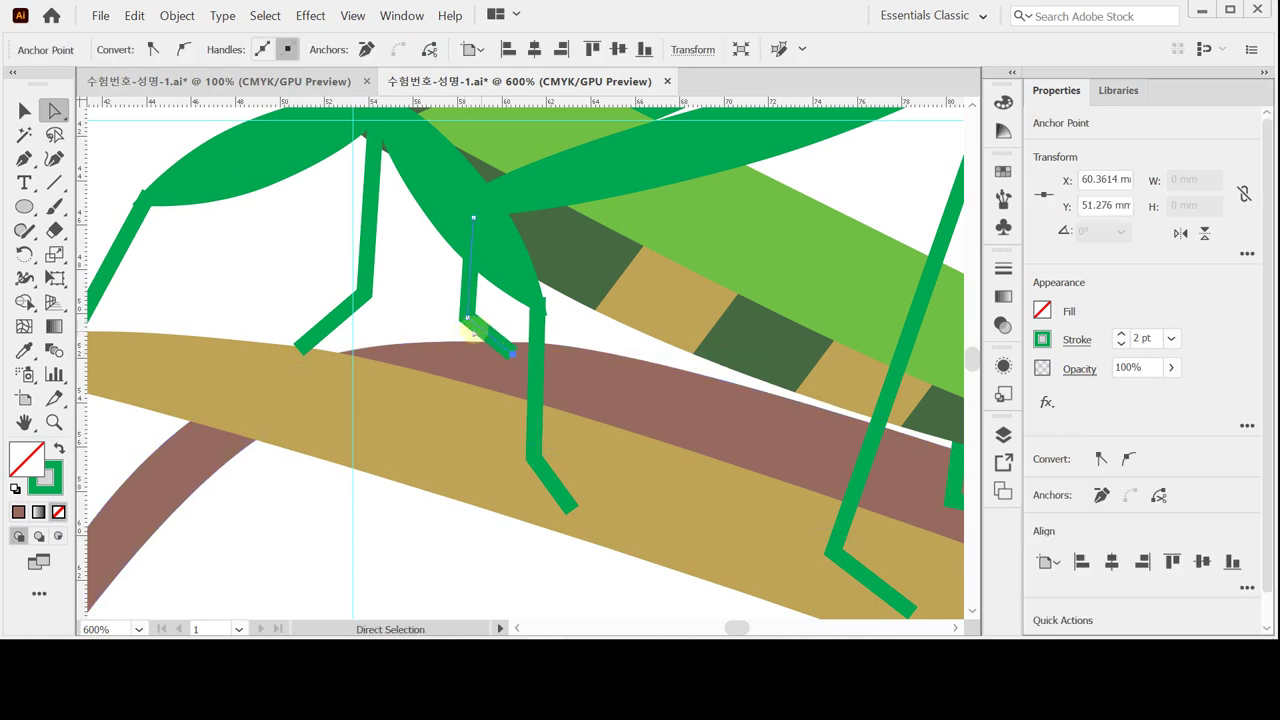
pyautogui.moveTo(466, 320); pyautogui.dragTo(461, 338)
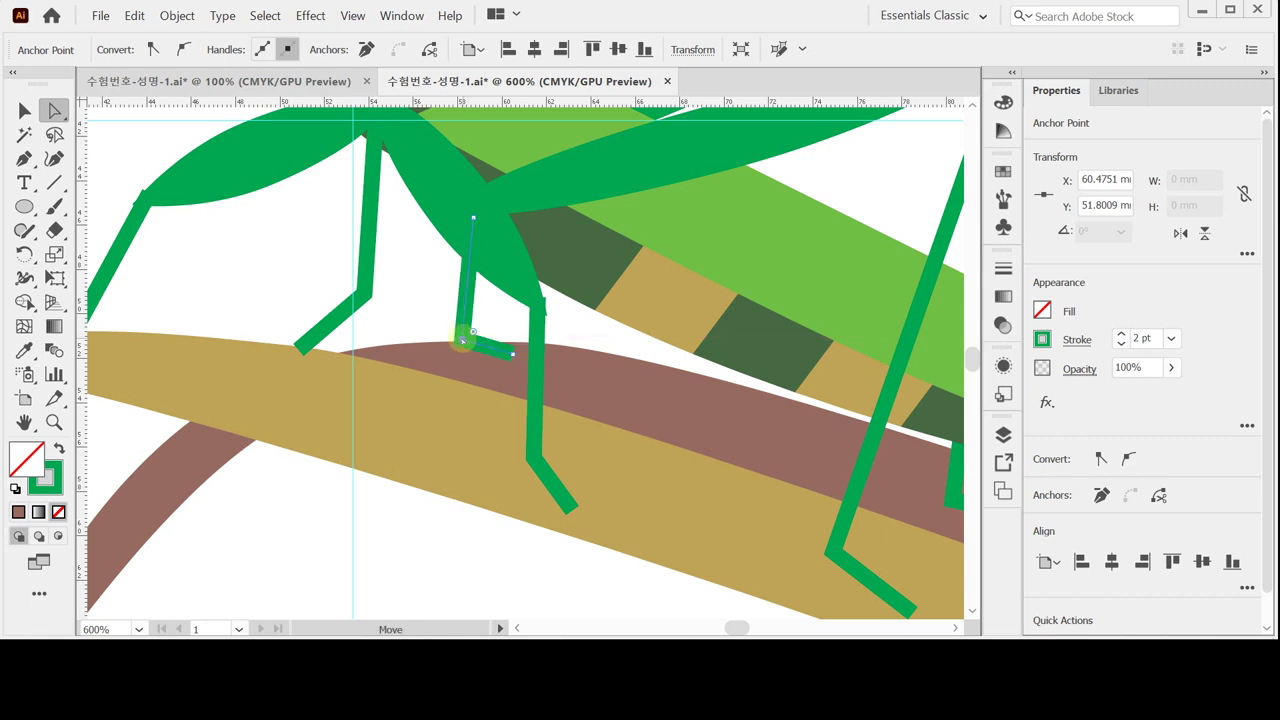
pyautogui.click(557, 328)
# Step: Reduce the crescent moon's height slightly by raising its lower edge while keeping its width, and deselect it
pyautogui.keyDown('ctrl'); pyautogui.keyDown('alt'); pyautogui.click(560, 353); pyautogui.keyUp('alt'); pyautogui.keyUp('ctrl')
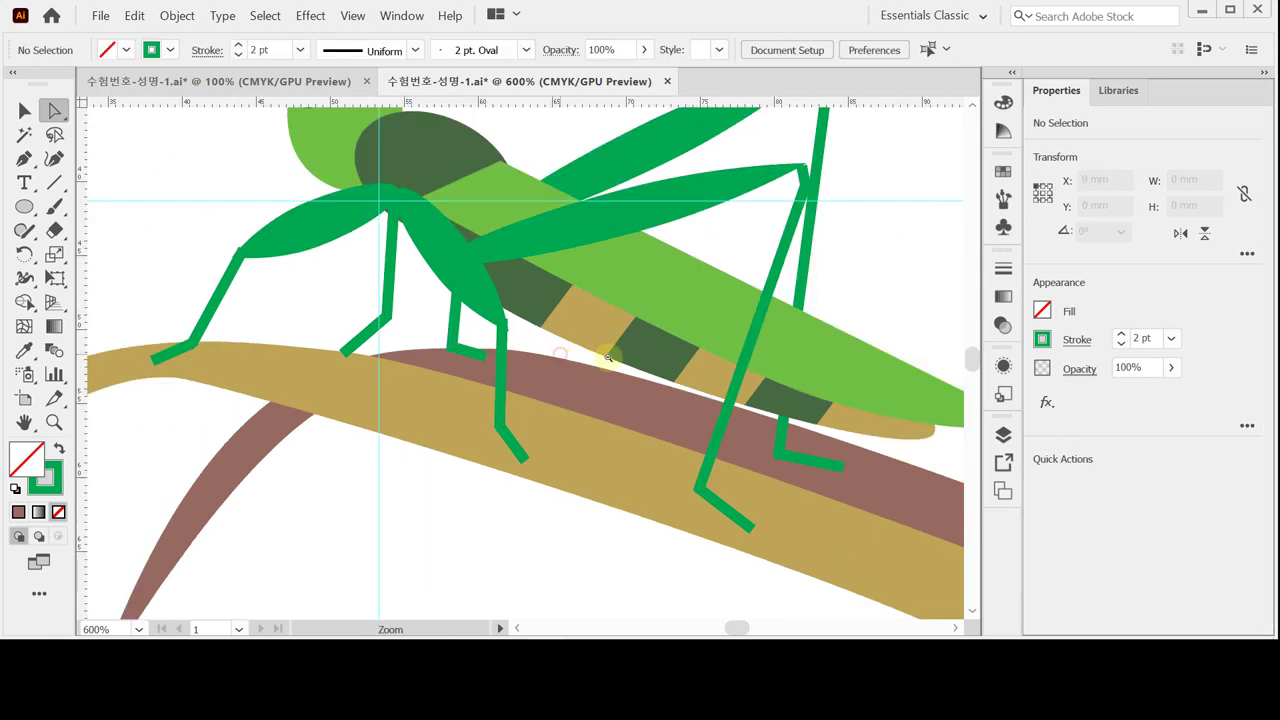
pyautogui.keyDown('ctrl'); pyautogui.keyDown('alt'); pyautogui.click(608, 357); pyautogui.keyUp('alt'); pyautogui.keyUp('ctrl')
pyautogui.keyDown('ctrl'); pyautogui.keyDown('alt'); pyautogui.click(555, 364); pyautogui.keyUp('alt'); pyautogui.keyUp('ctrl')
pyautogui.keyDown('ctrl'); pyautogui.keyDown('alt'); pyautogui.click(555, 364); pyautogui.keyUp('alt'); pyautogui.keyUp('ctrl')
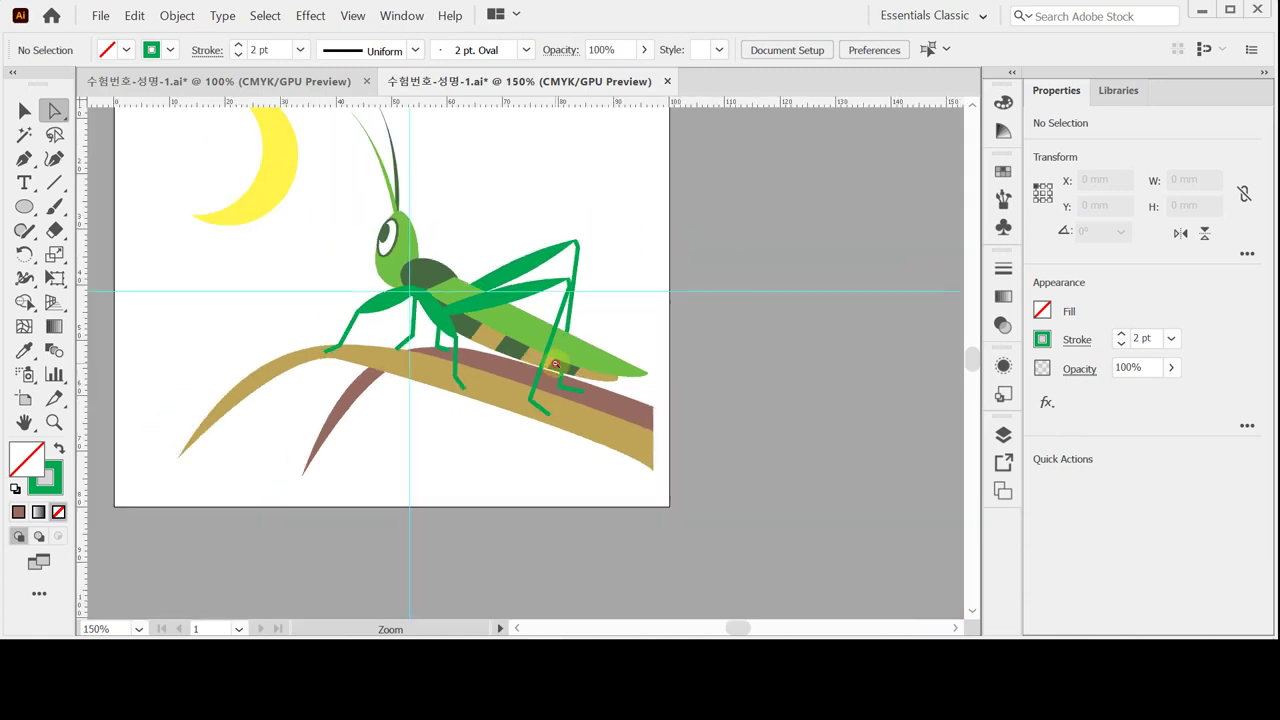
pyautogui.keyDown('ctrl'); pyautogui.keyDown('alt'); pyautogui.click(555, 364); pyautogui.keyUp('alt'); pyautogui.keyUp('ctrl')
pyautogui.click(24, 422)
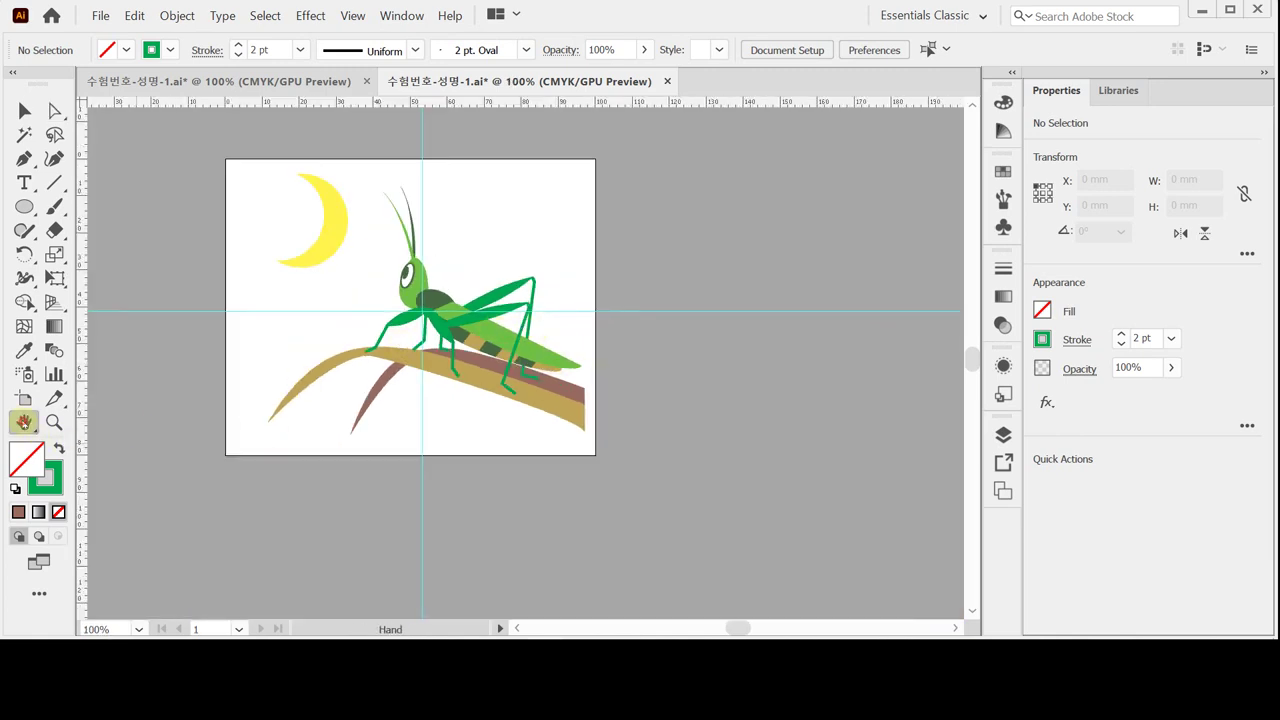
pyautogui.doubleClick(24, 422)
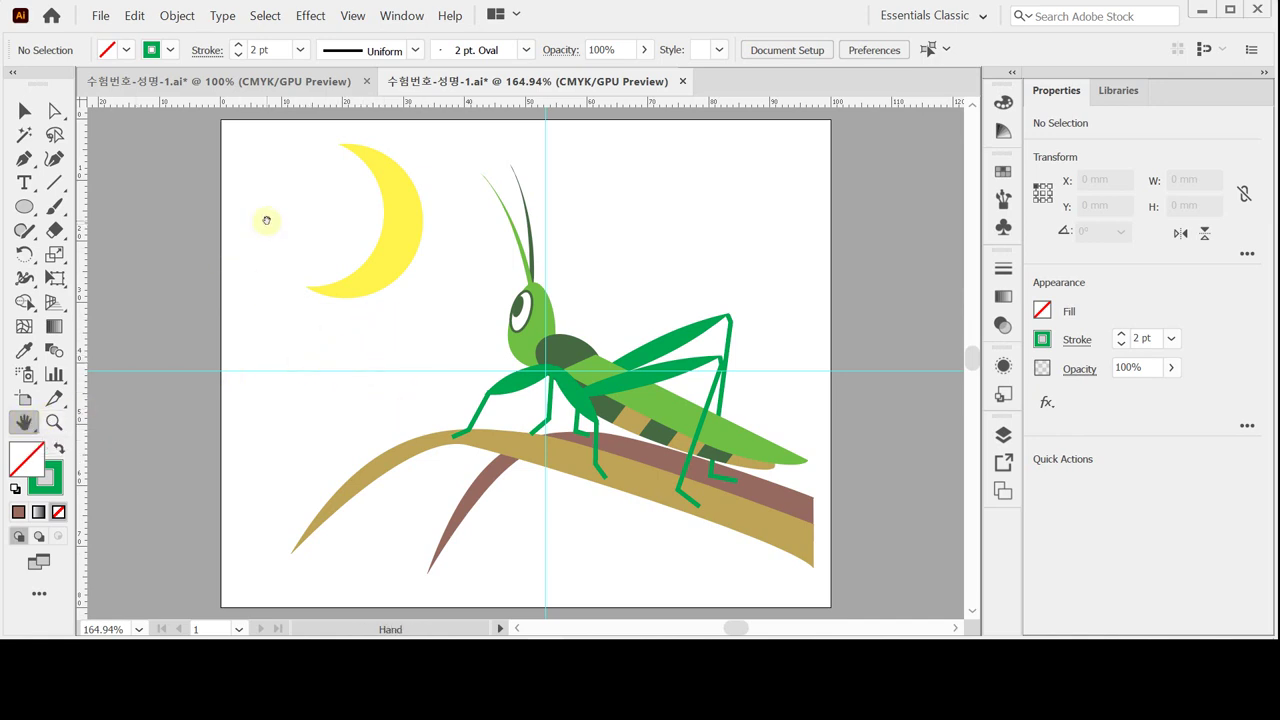
pyautogui.keyDown('ctrl'); pyautogui.click(336, 298); pyautogui.keyUp('ctrl')
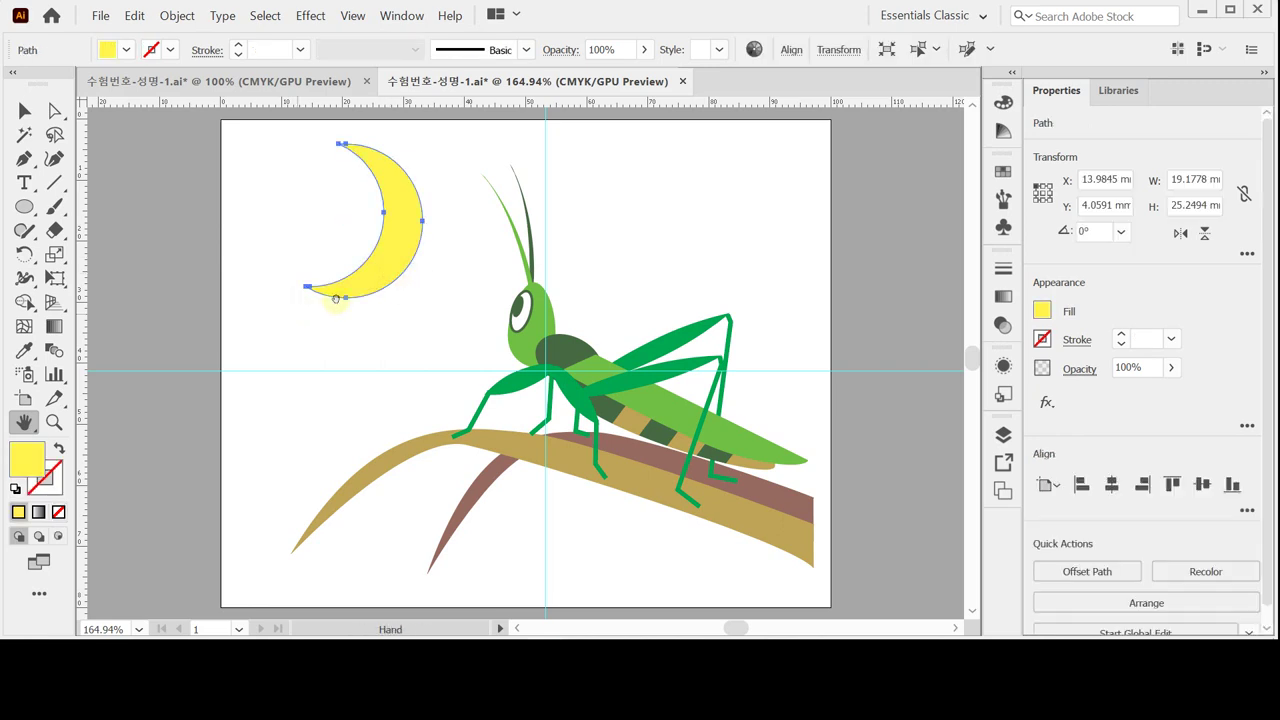
pyautogui.press('v')
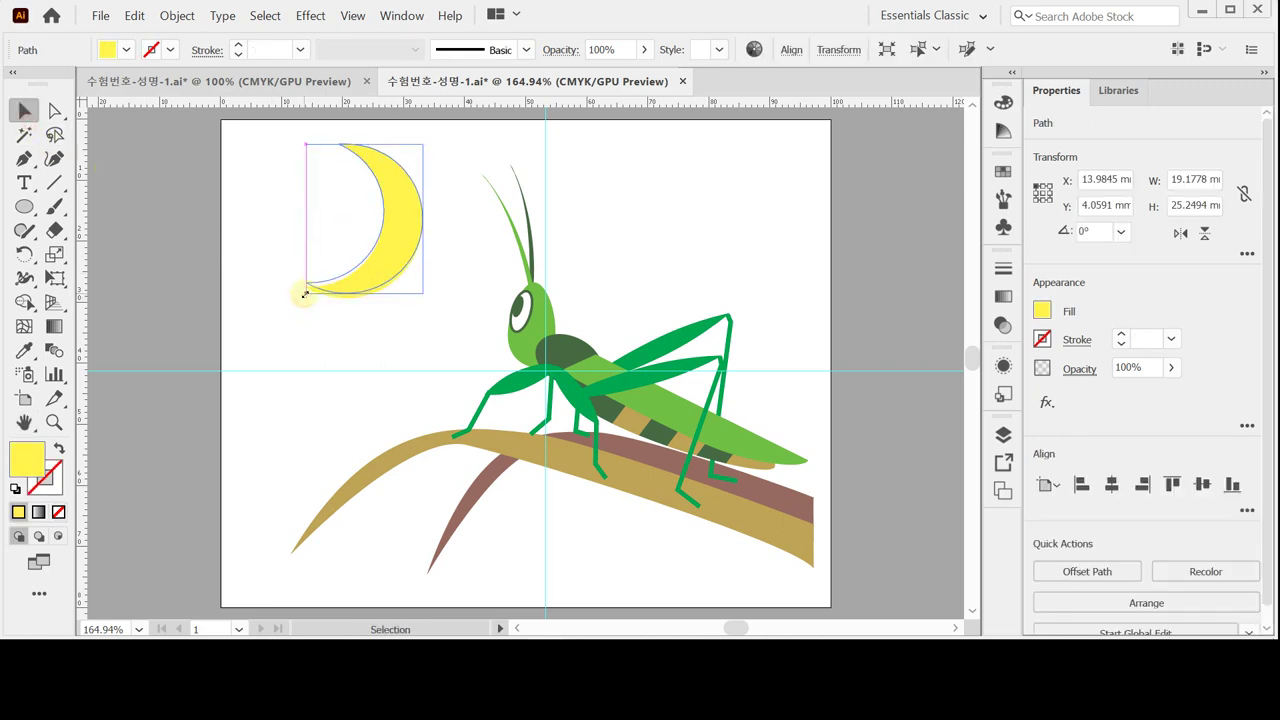
pyautogui.click(378, 321)
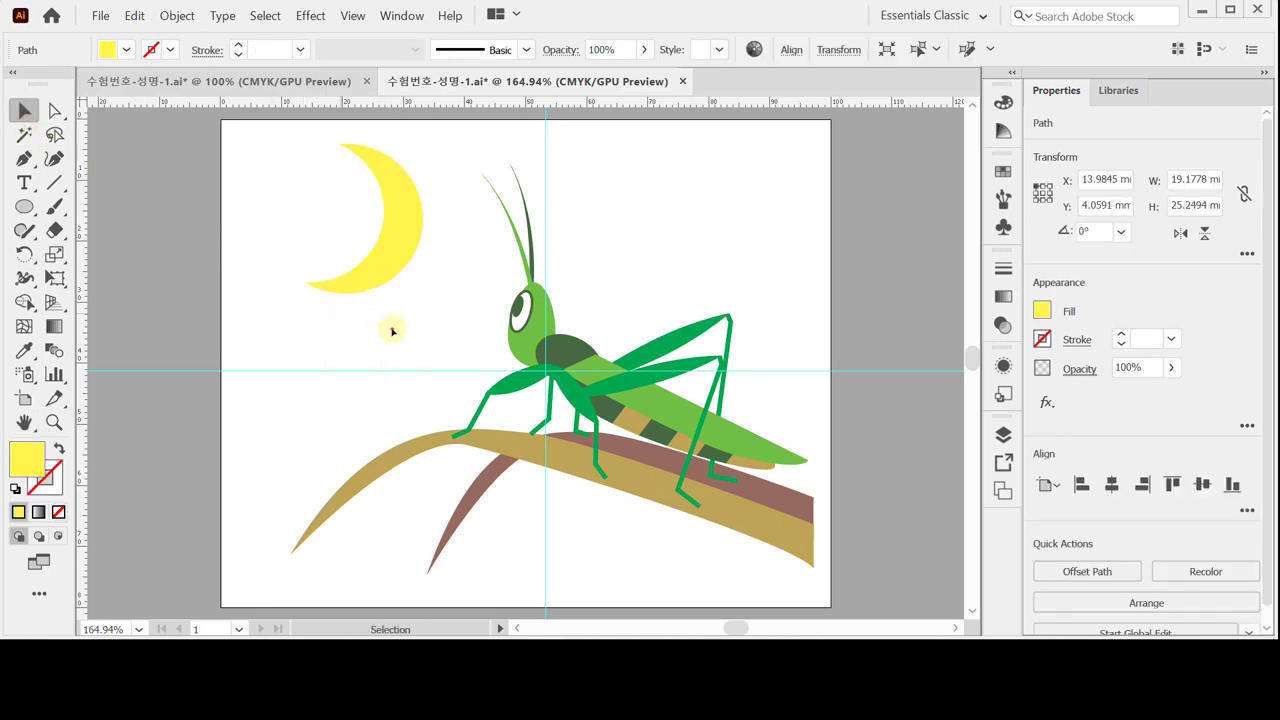
# Step: Hide the guides and save the document as 수험번호-성명-1.ai in the GTQ folder, replacing the existing file, in Illustrator 2020 format
pyautogui.rightClick(670, 188)
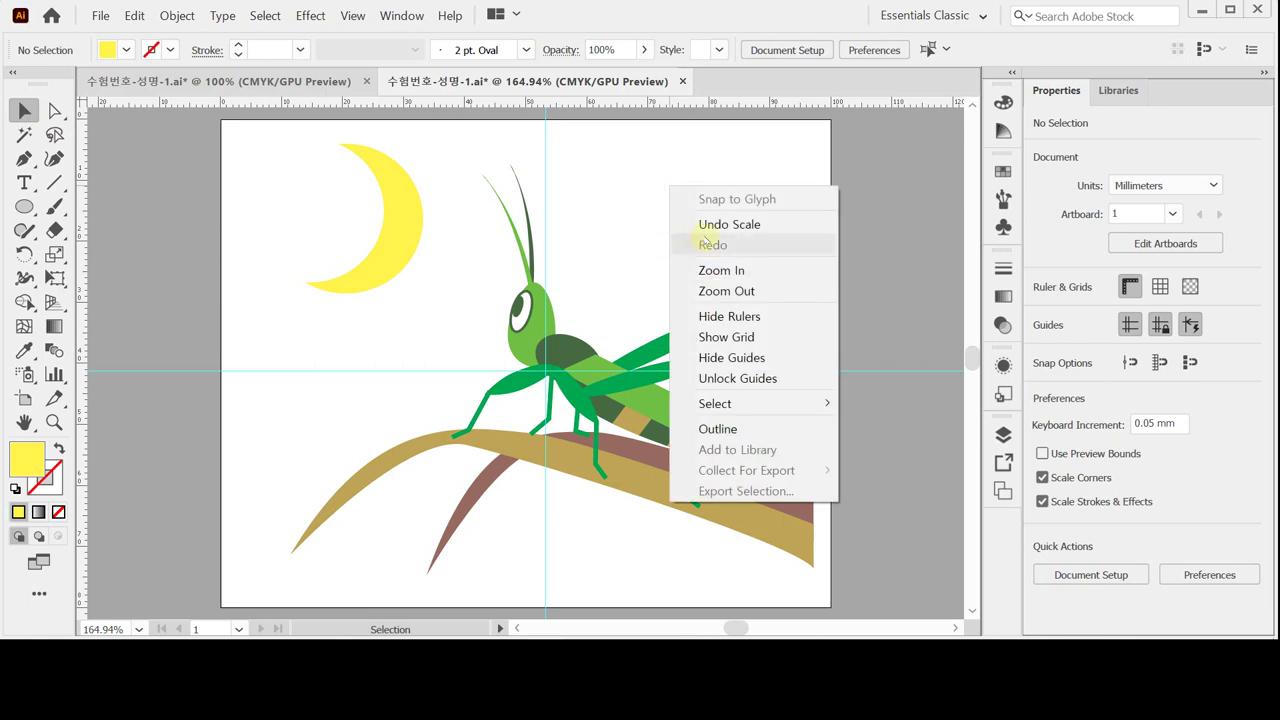
pyautogui.click(789, 359)
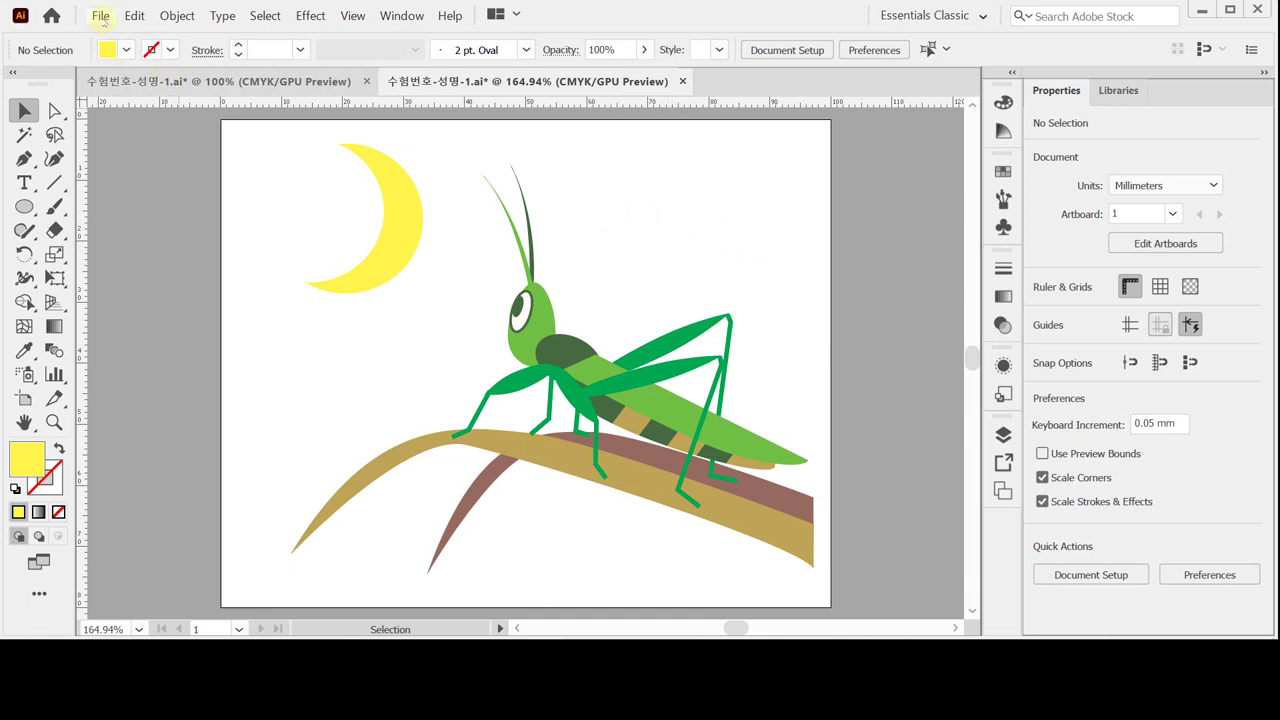
pyautogui.click(100, 15)
pyautogui.click(146, 188)
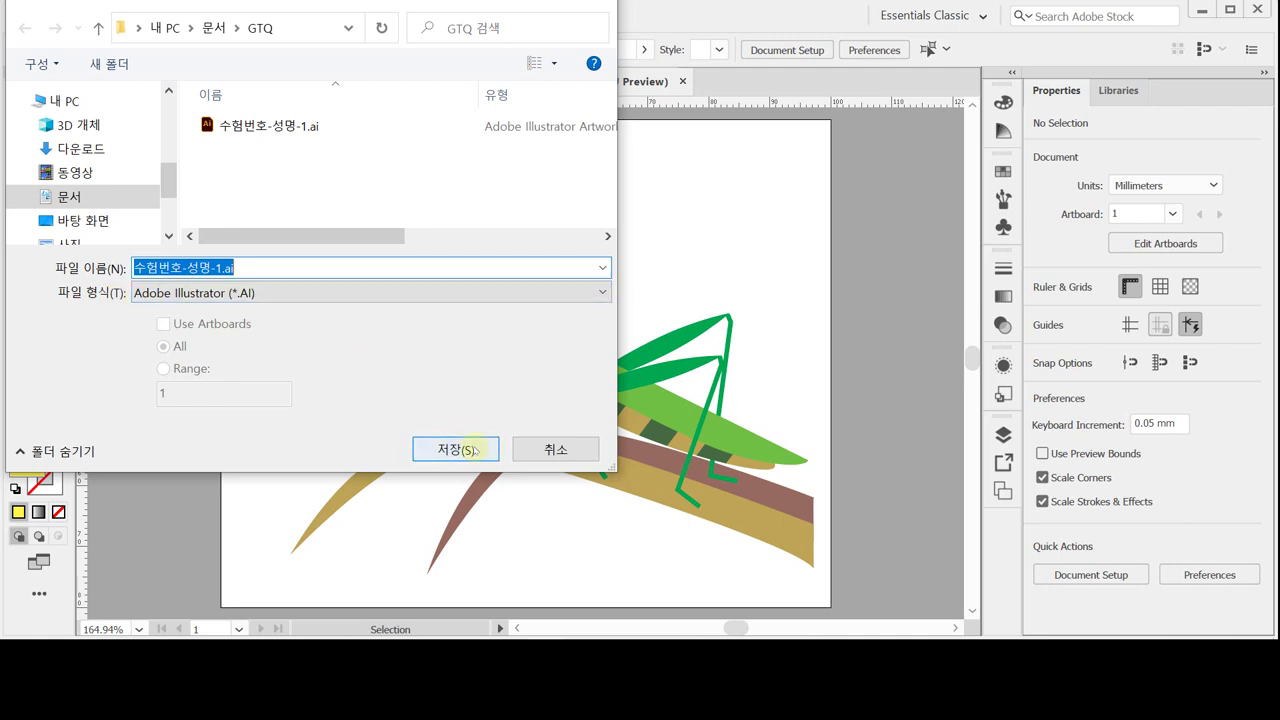
pyautogui.click(476, 450)
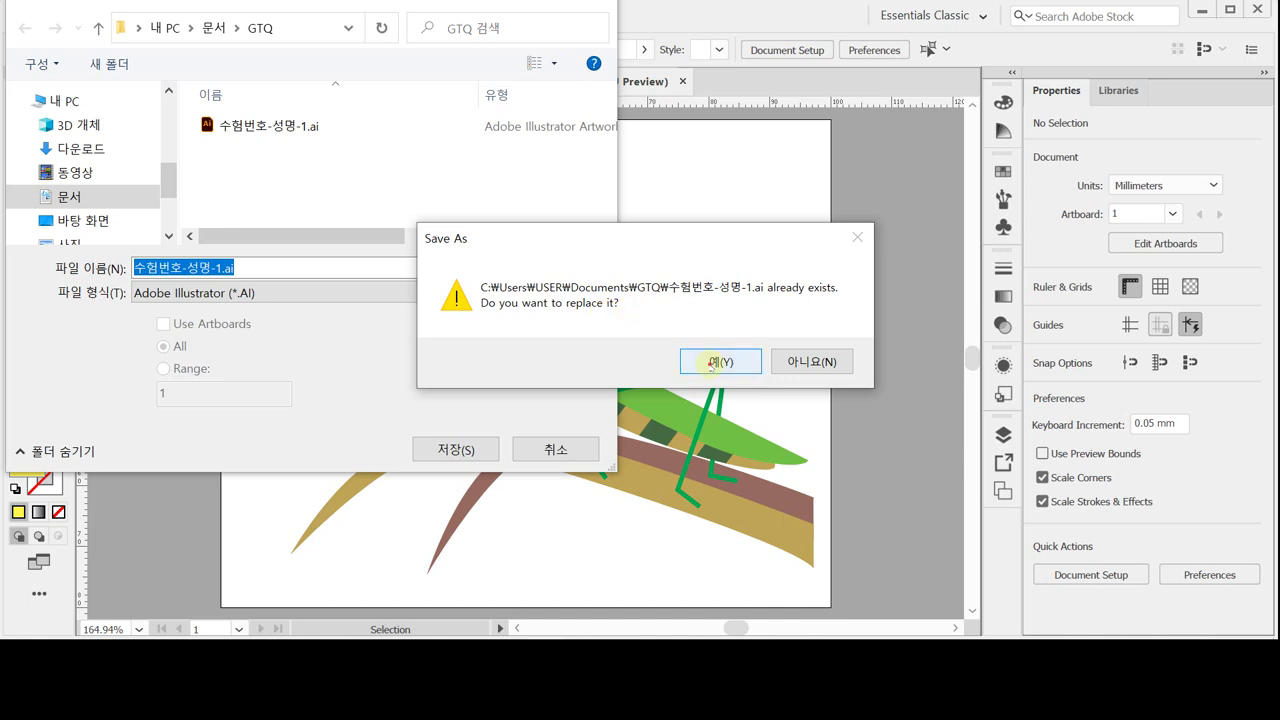
pyautogui.click(716, 361)
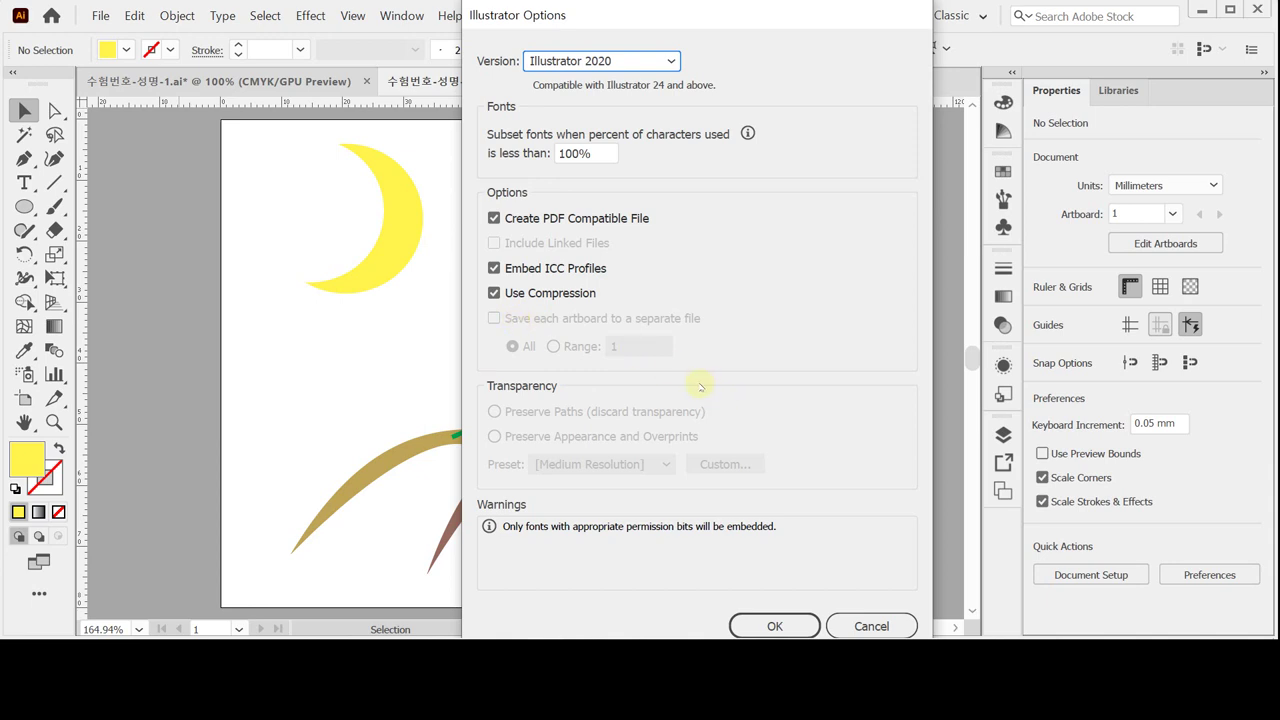
pyautogui.press('Return')
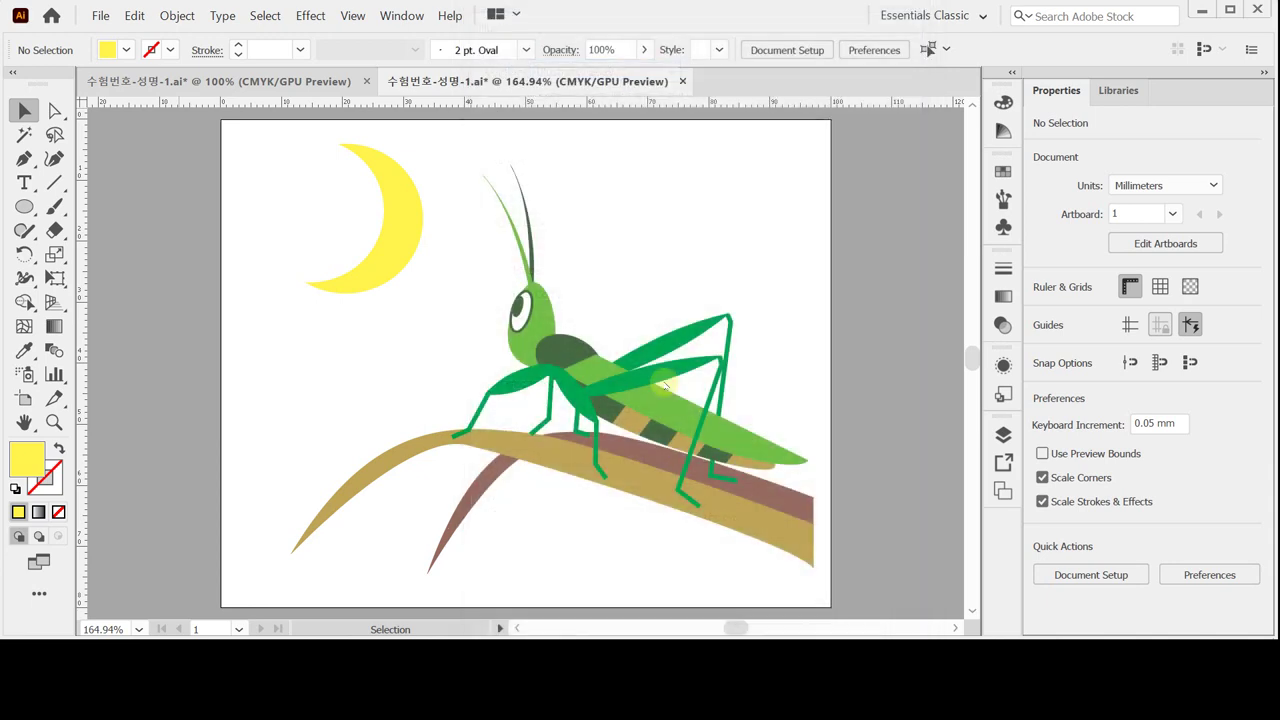